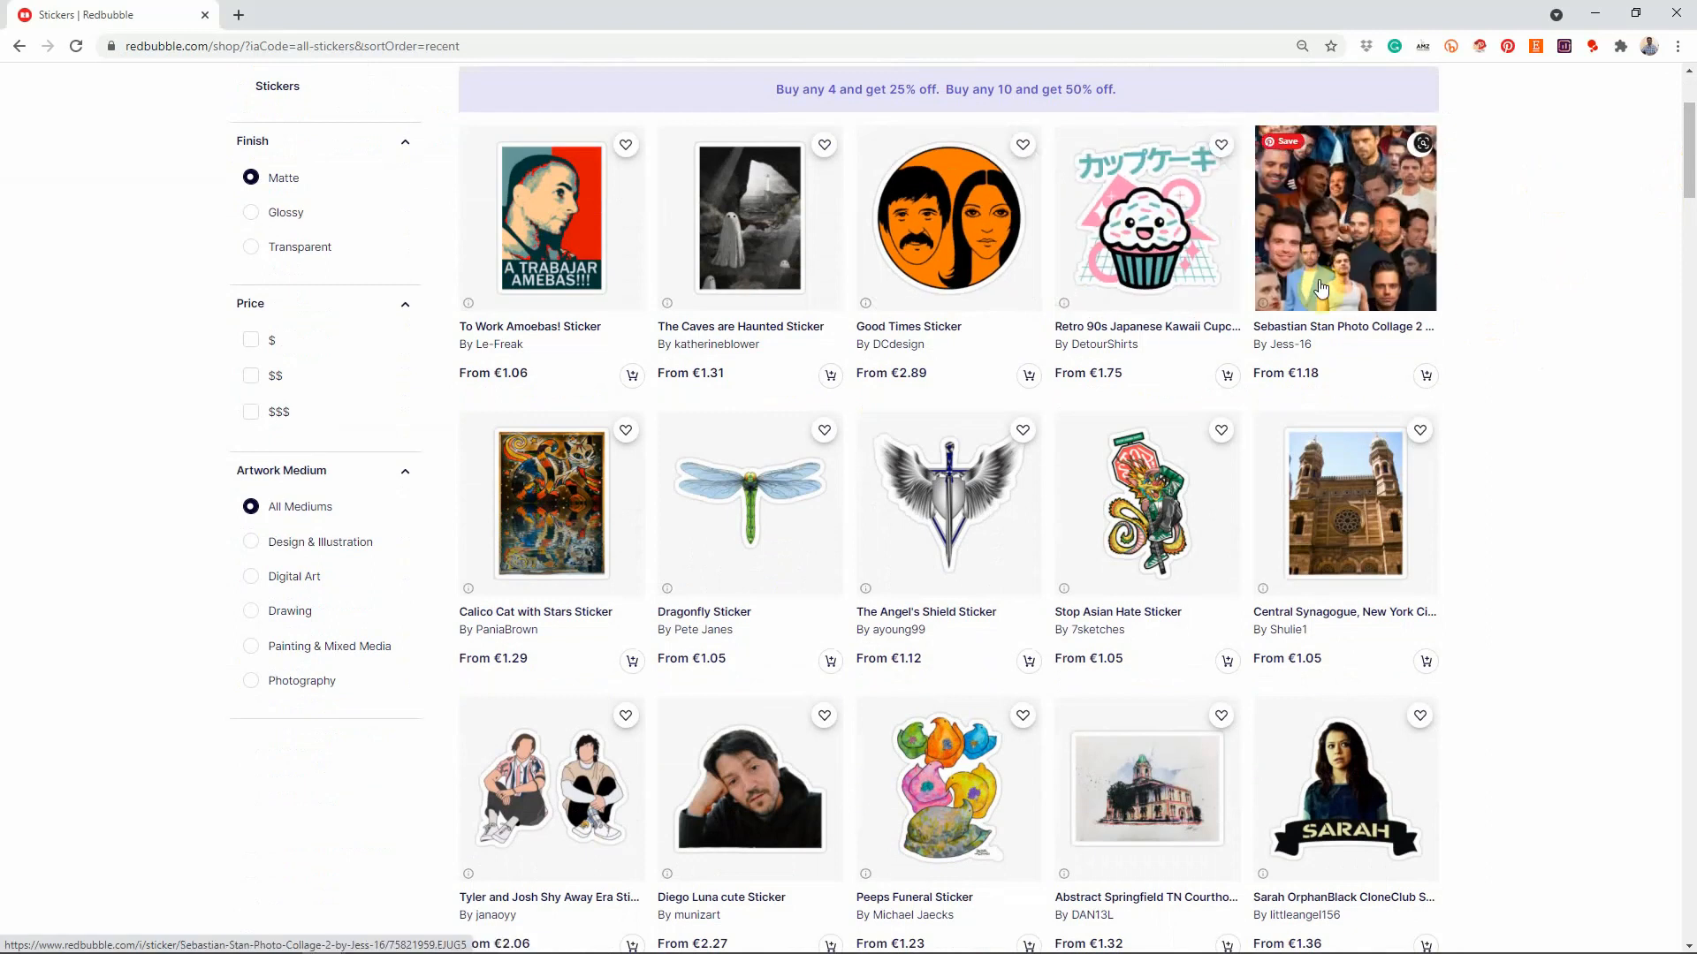
# Step: Scroll down the Matte-finish sticker listing sorted by most recent
pyautogui.moveTo(1690, 179); pyautogui.dragTo(1690, 234)
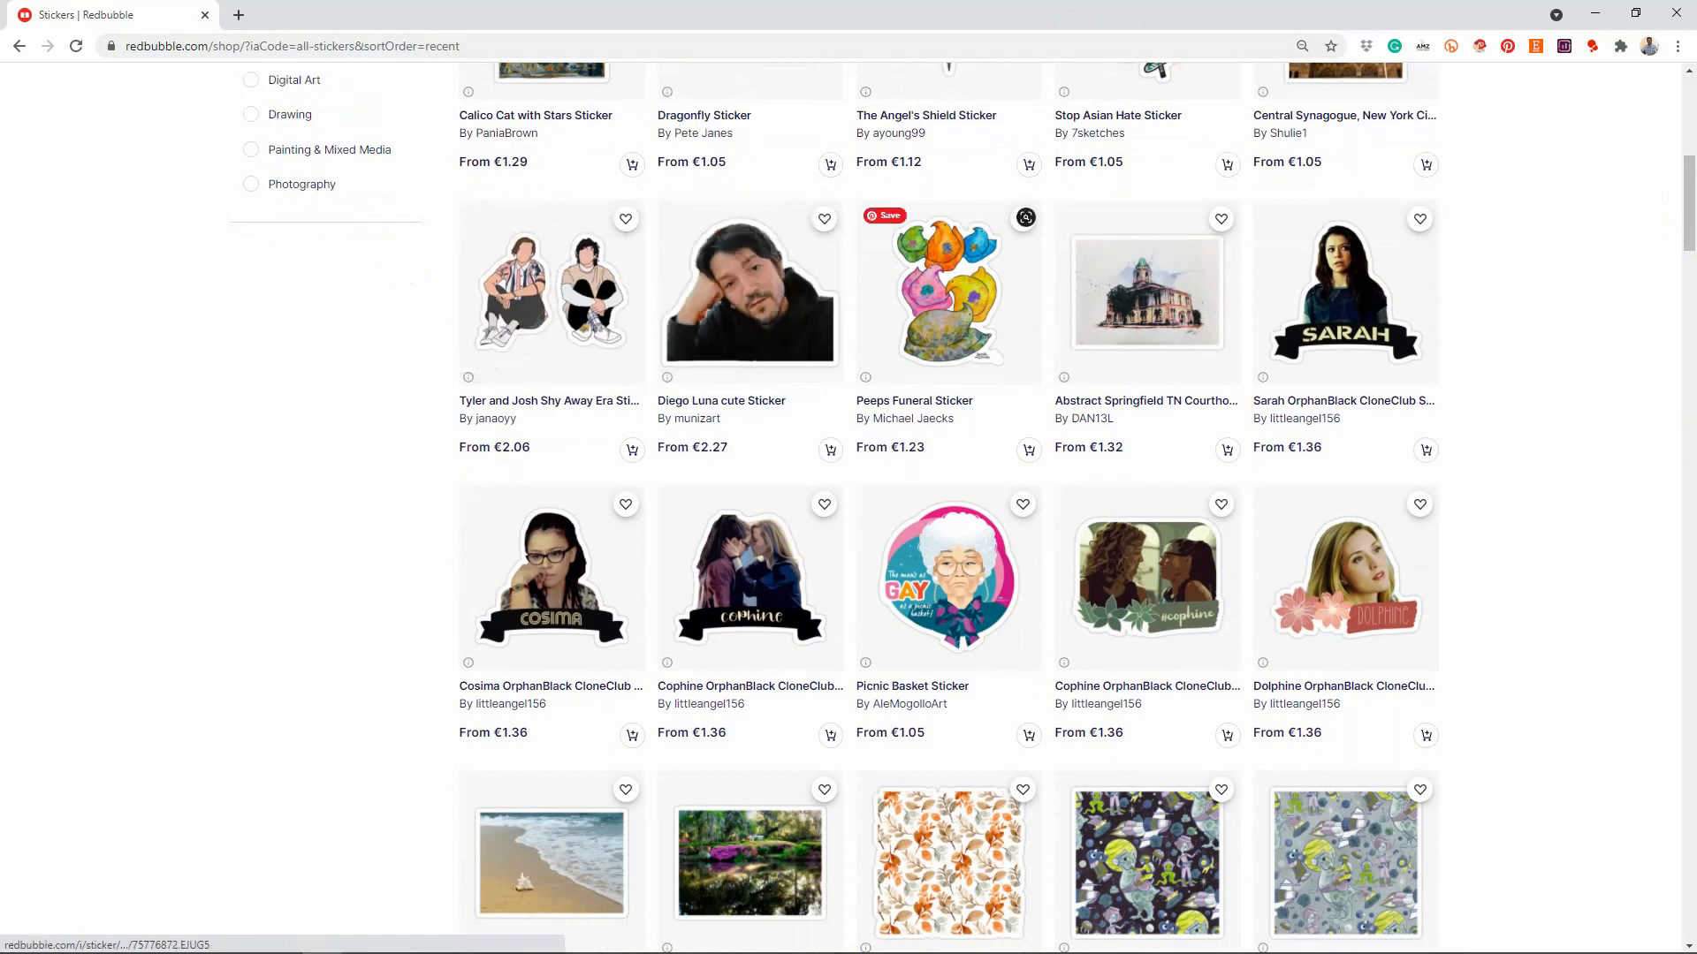
pyautogui.moveTo(1687, 254); pyautogui.dragTo(1689, 333)
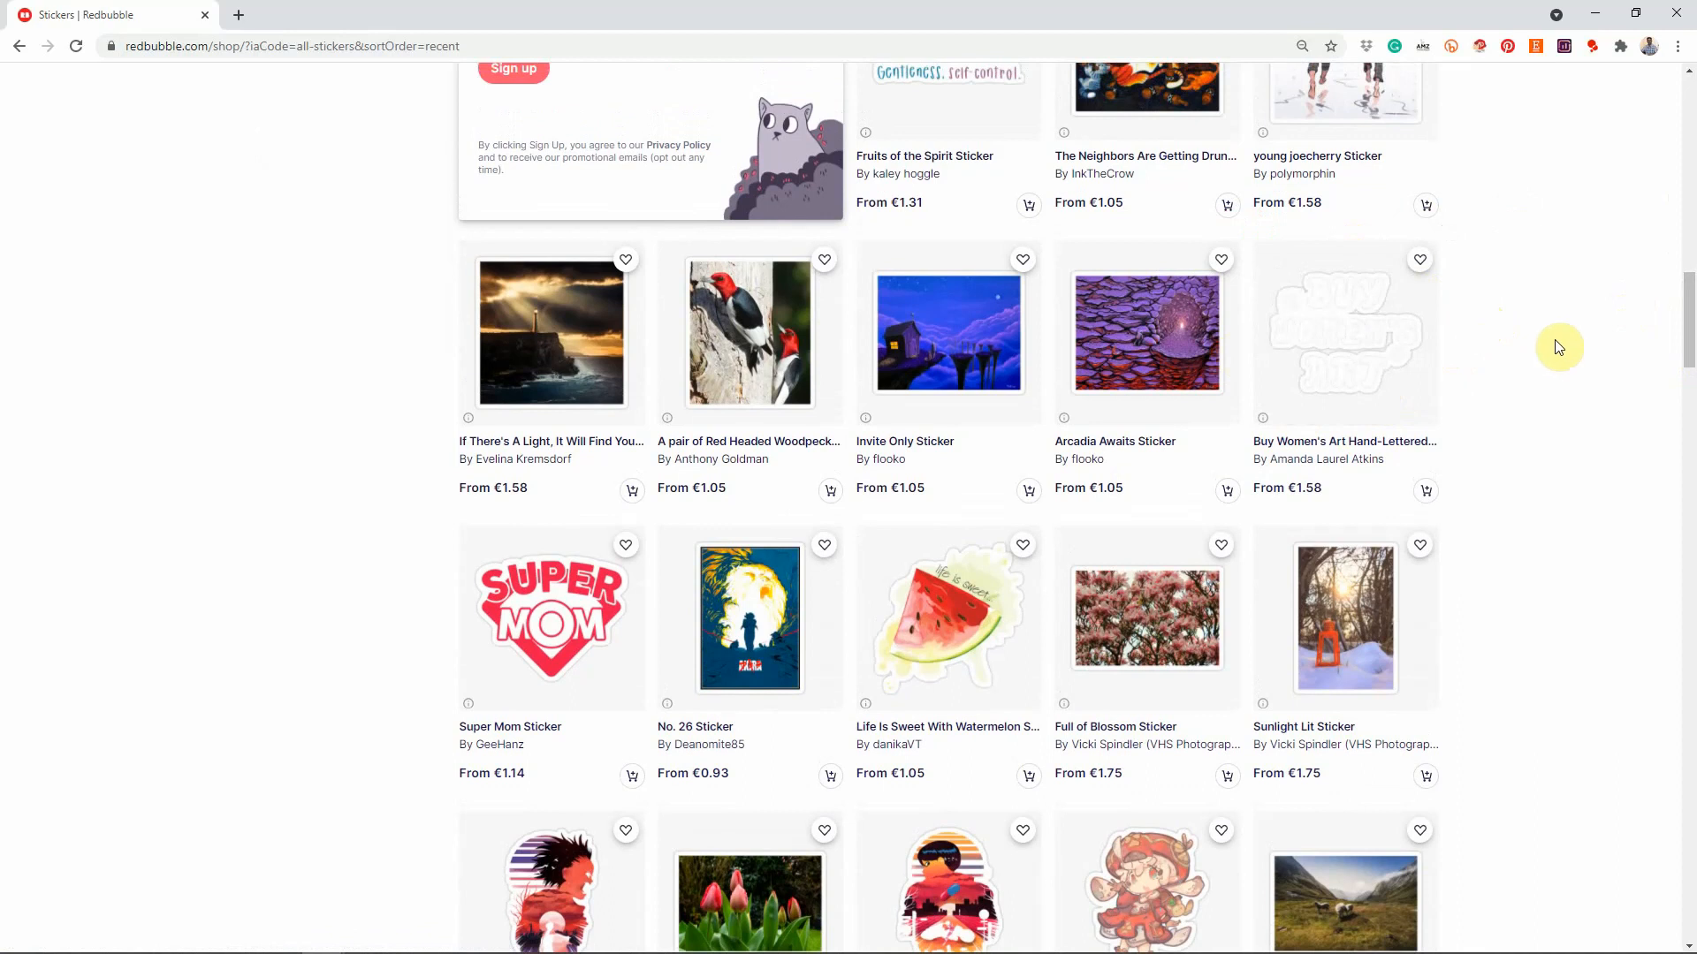
pyautogui.moveTo(1690, 311); pyautogui.dragTo(1684, 413)
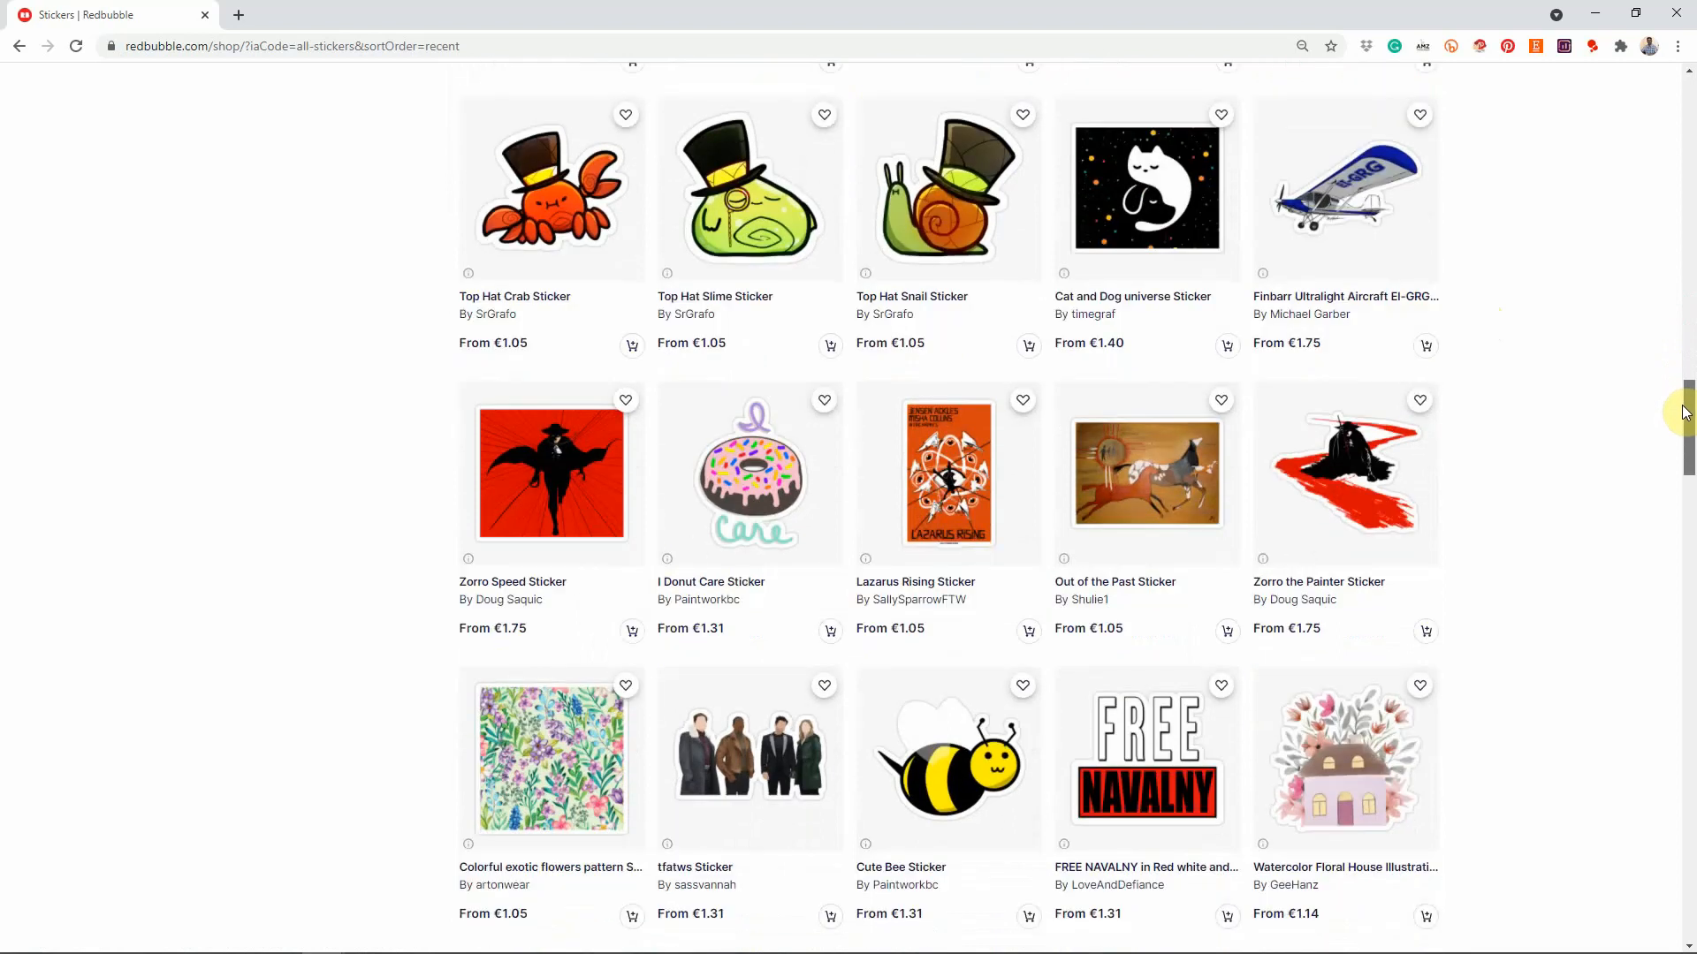
pyautogui.moveTo(1684, 412); pyautogui.dragTo(1684, 456)
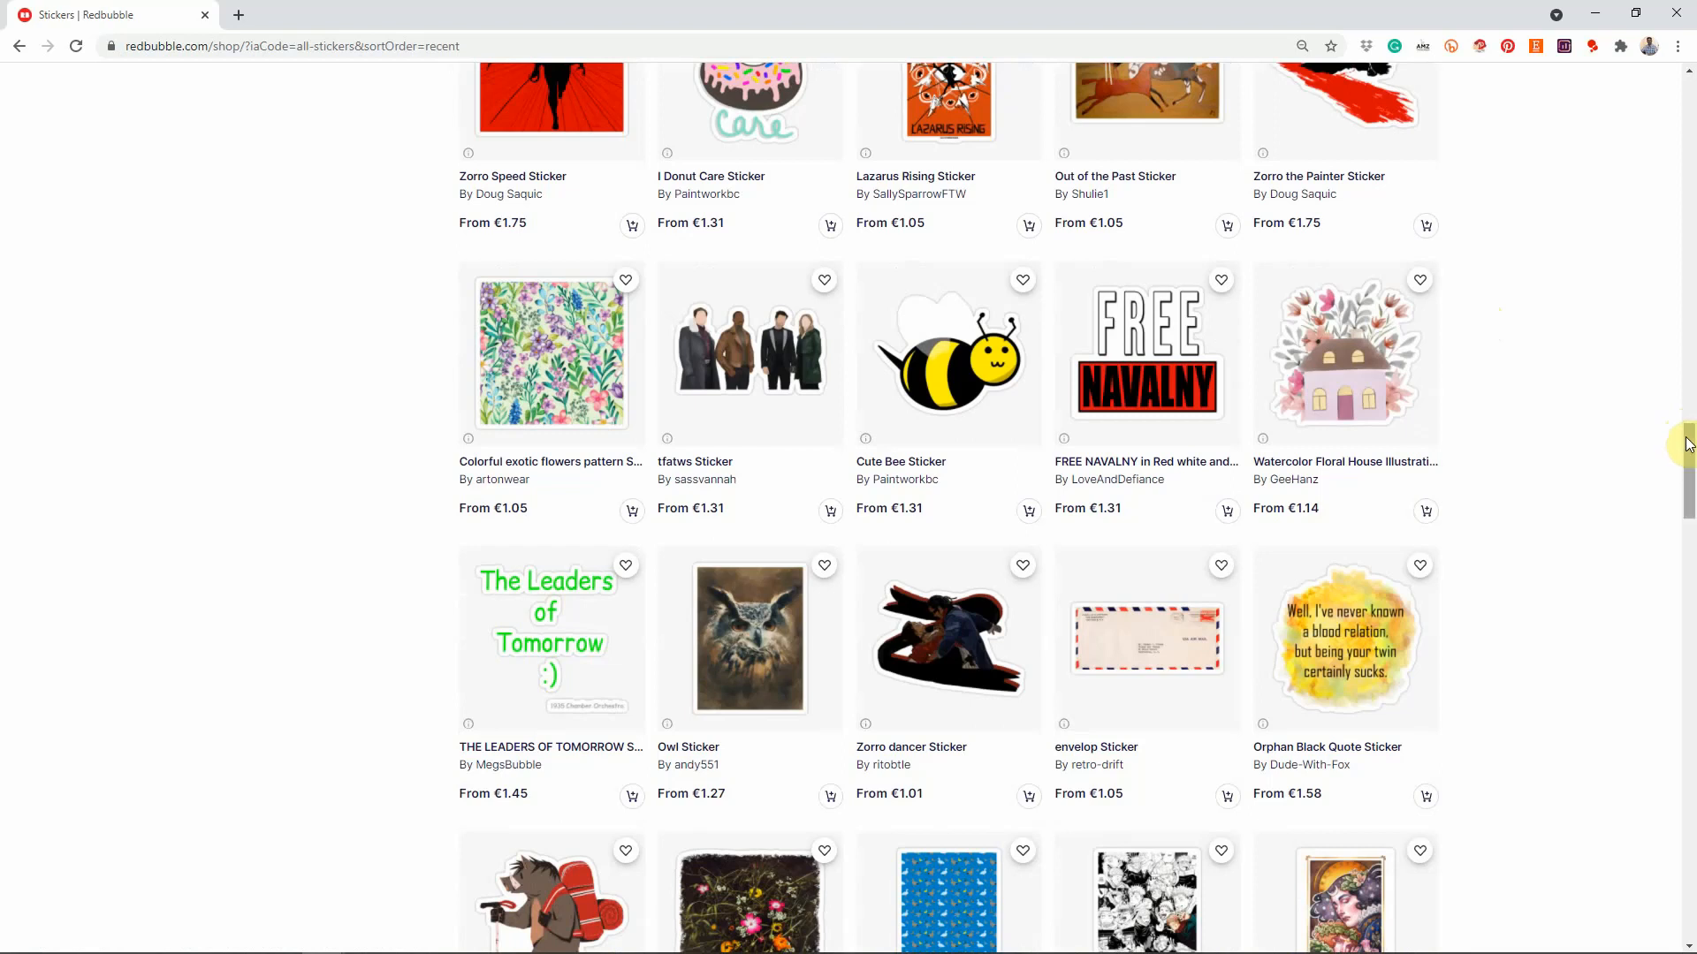
pyautogui.click(1696, 452)
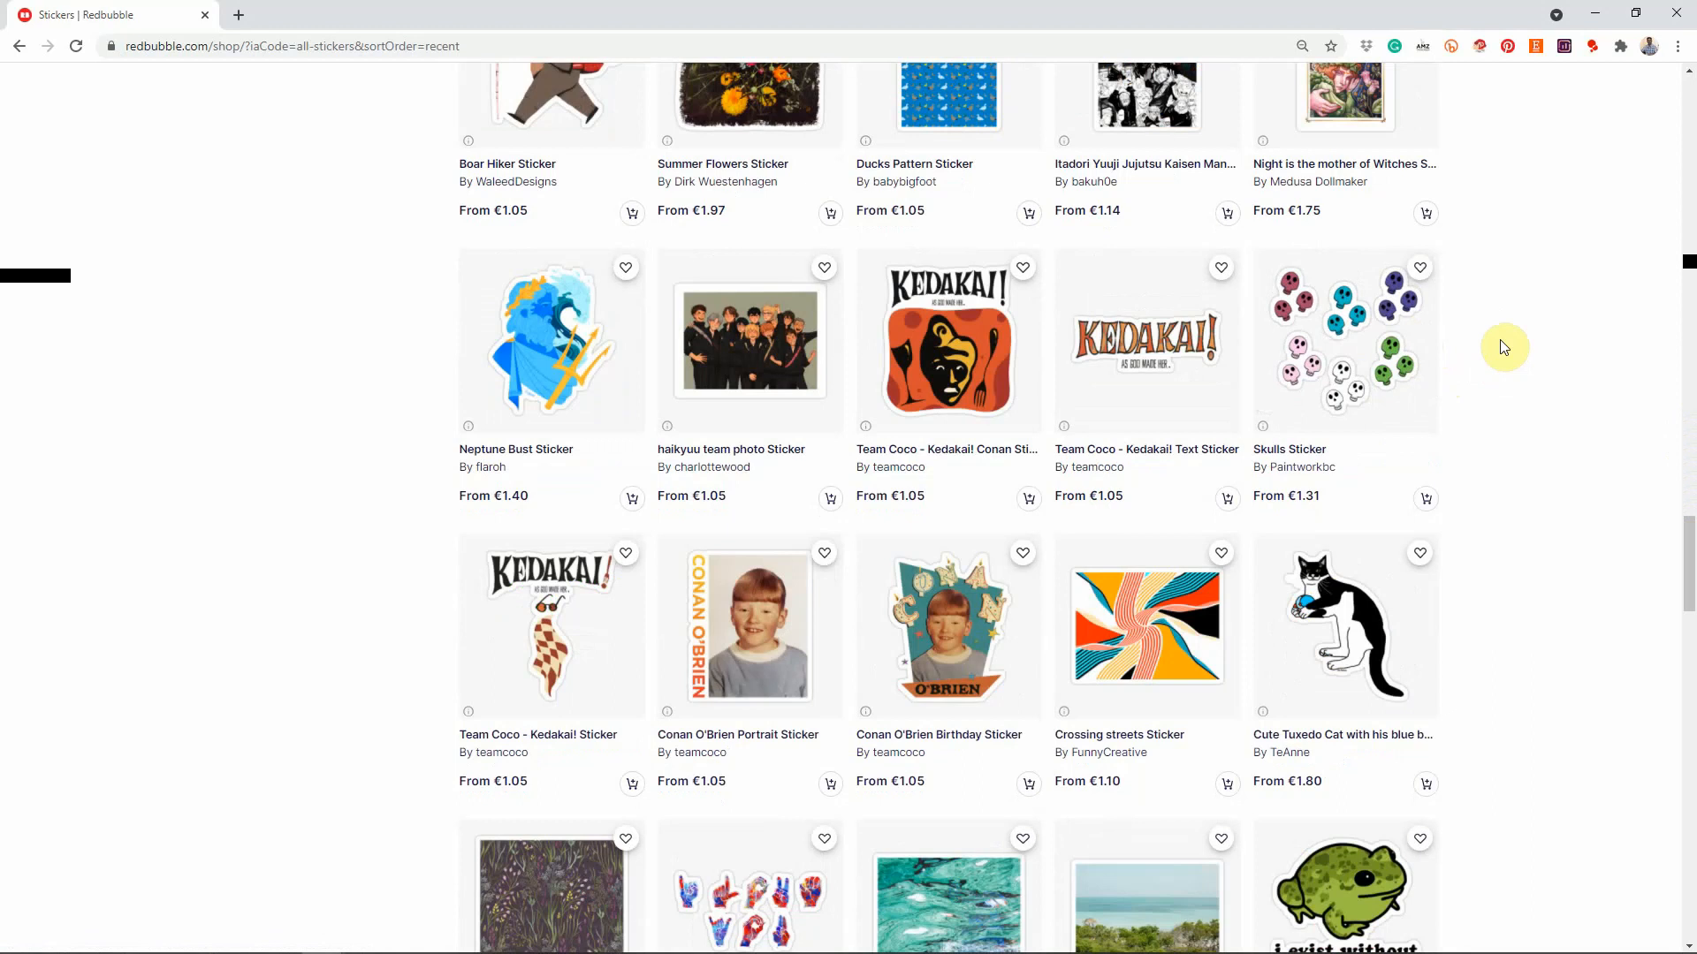
pyautogui.scroll(-2, 1503, 346)
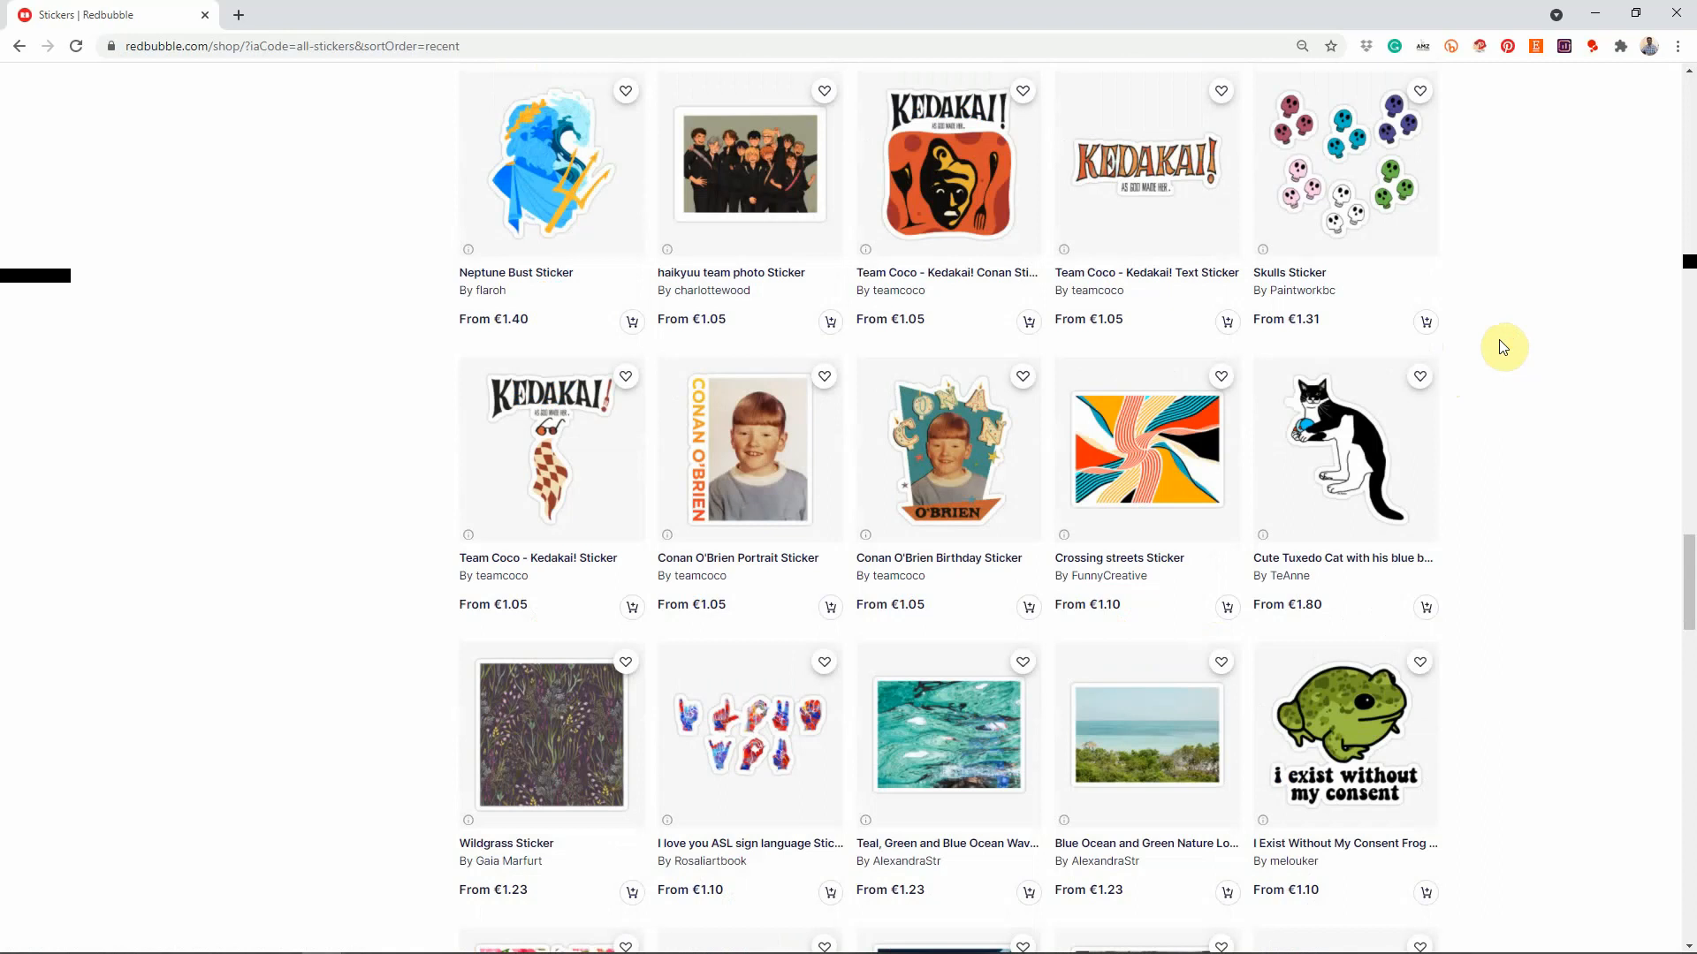
# Step: Scroll down through more sticker listings and back up a little
pyautogui.scroll(-6, 1502, 347)
pyautogui.scroll(-6, 1502, 345)
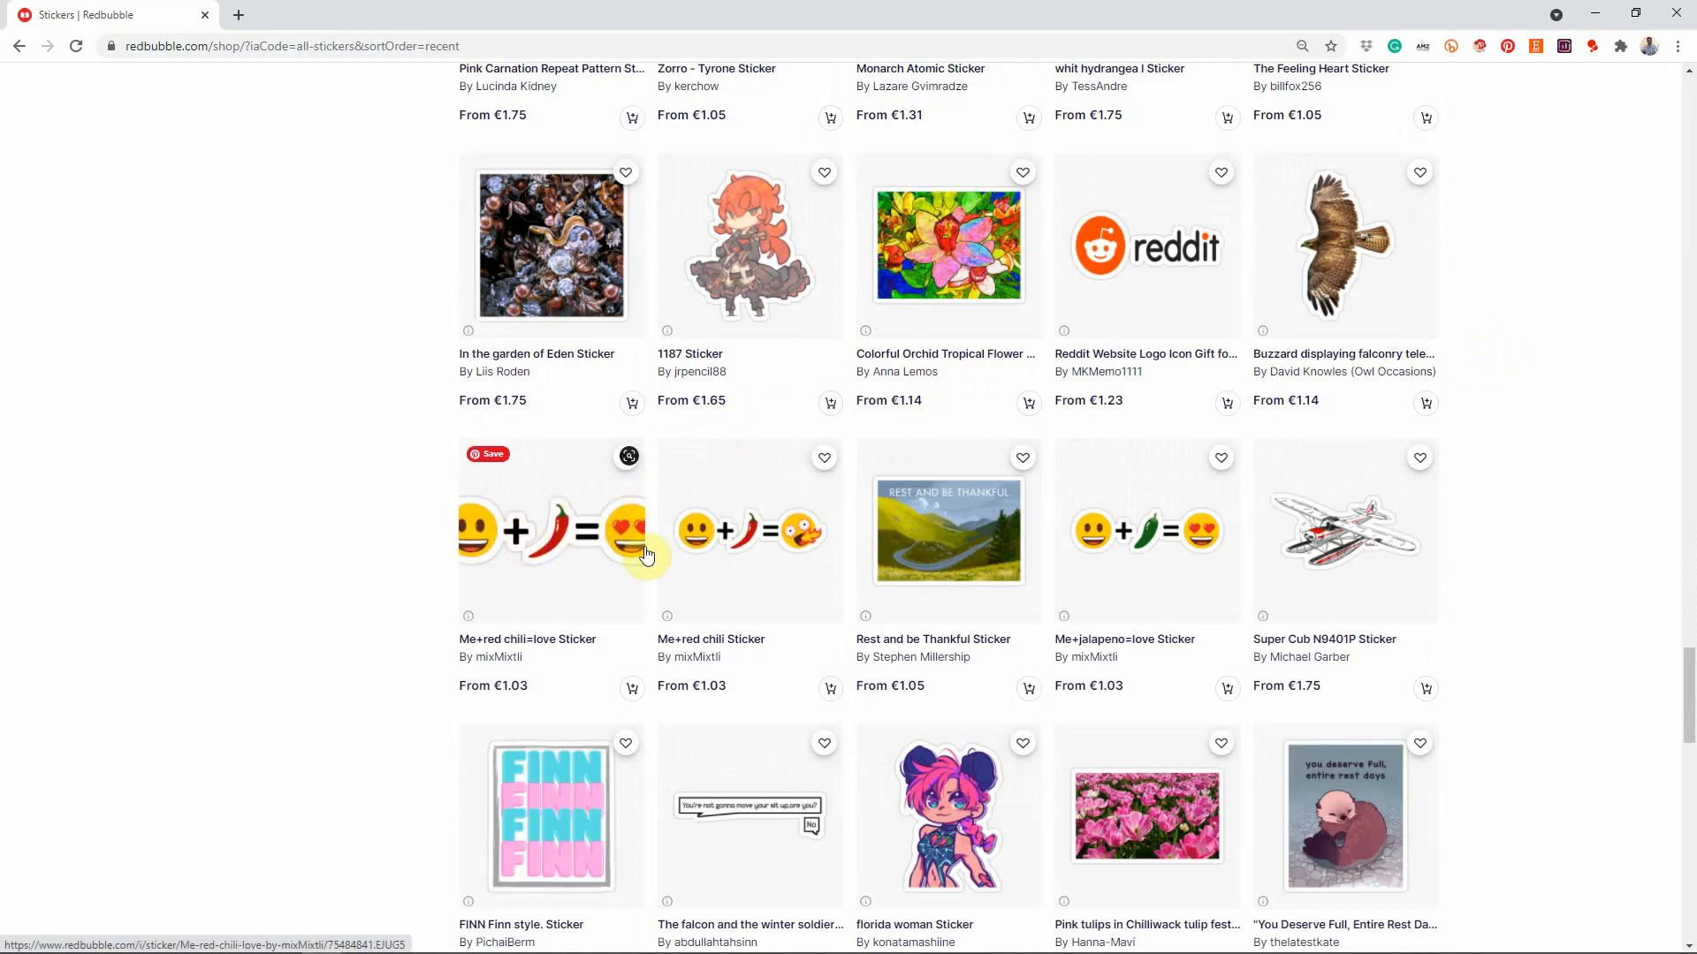
pyautogui.scroll(16, 1533, 493)
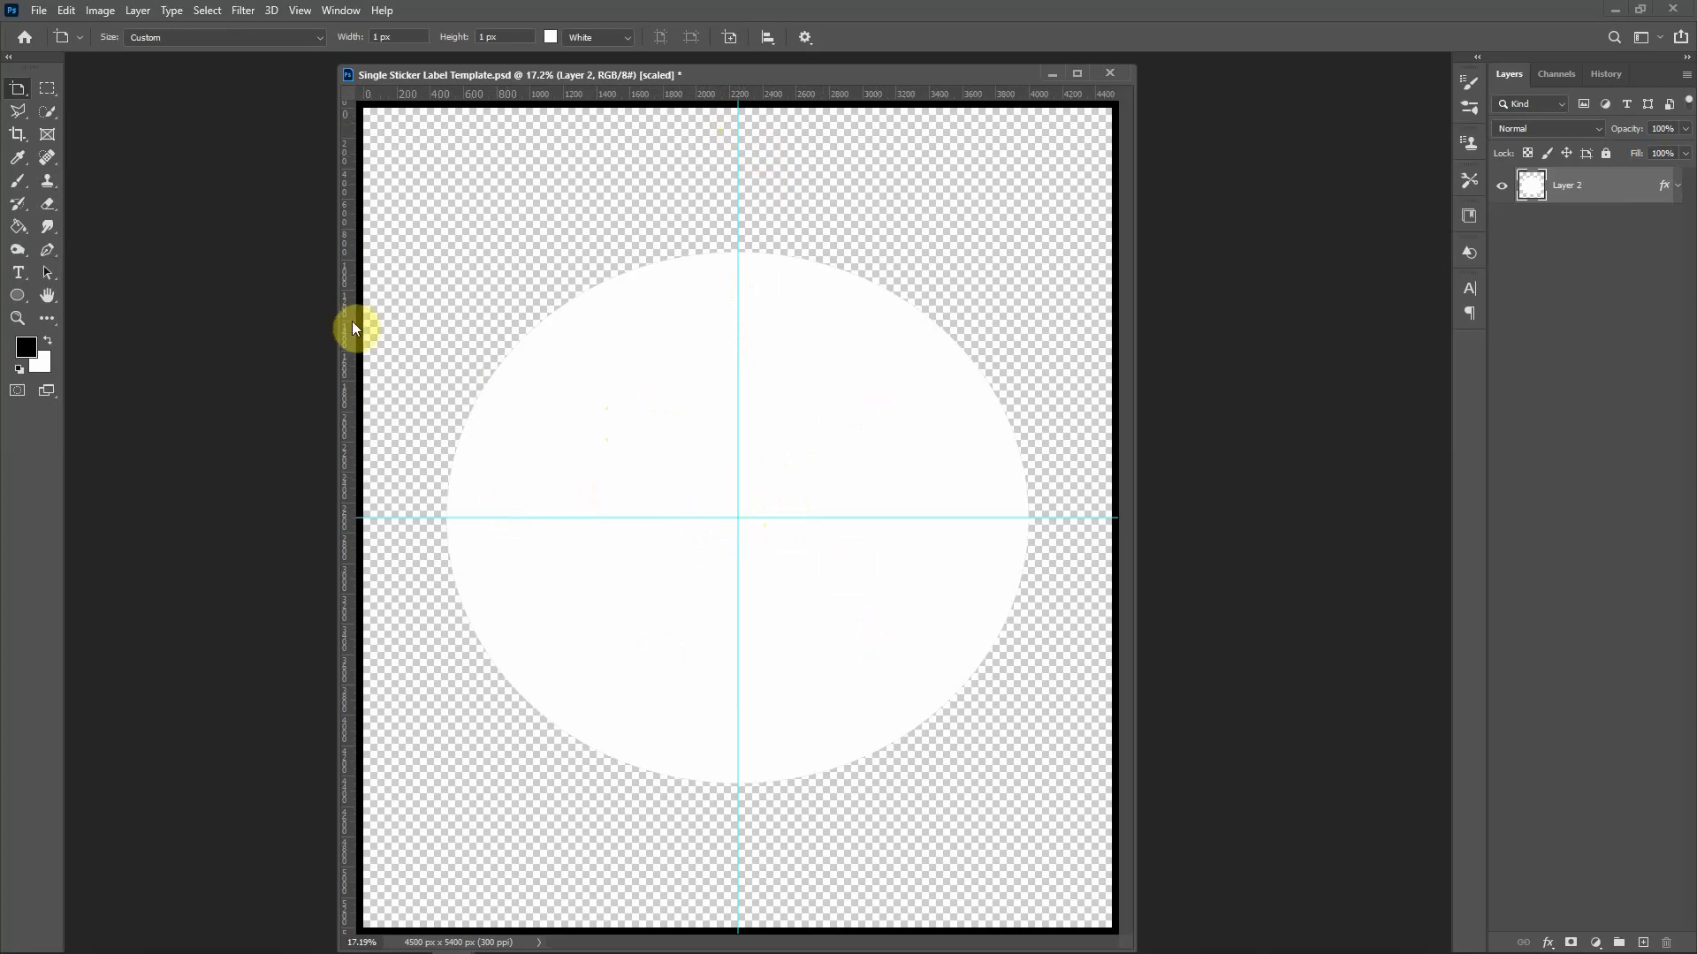
# Step: Draw a small circle at the canvas centre with the Ellipse Tool
pyautogui.click(19, 302)
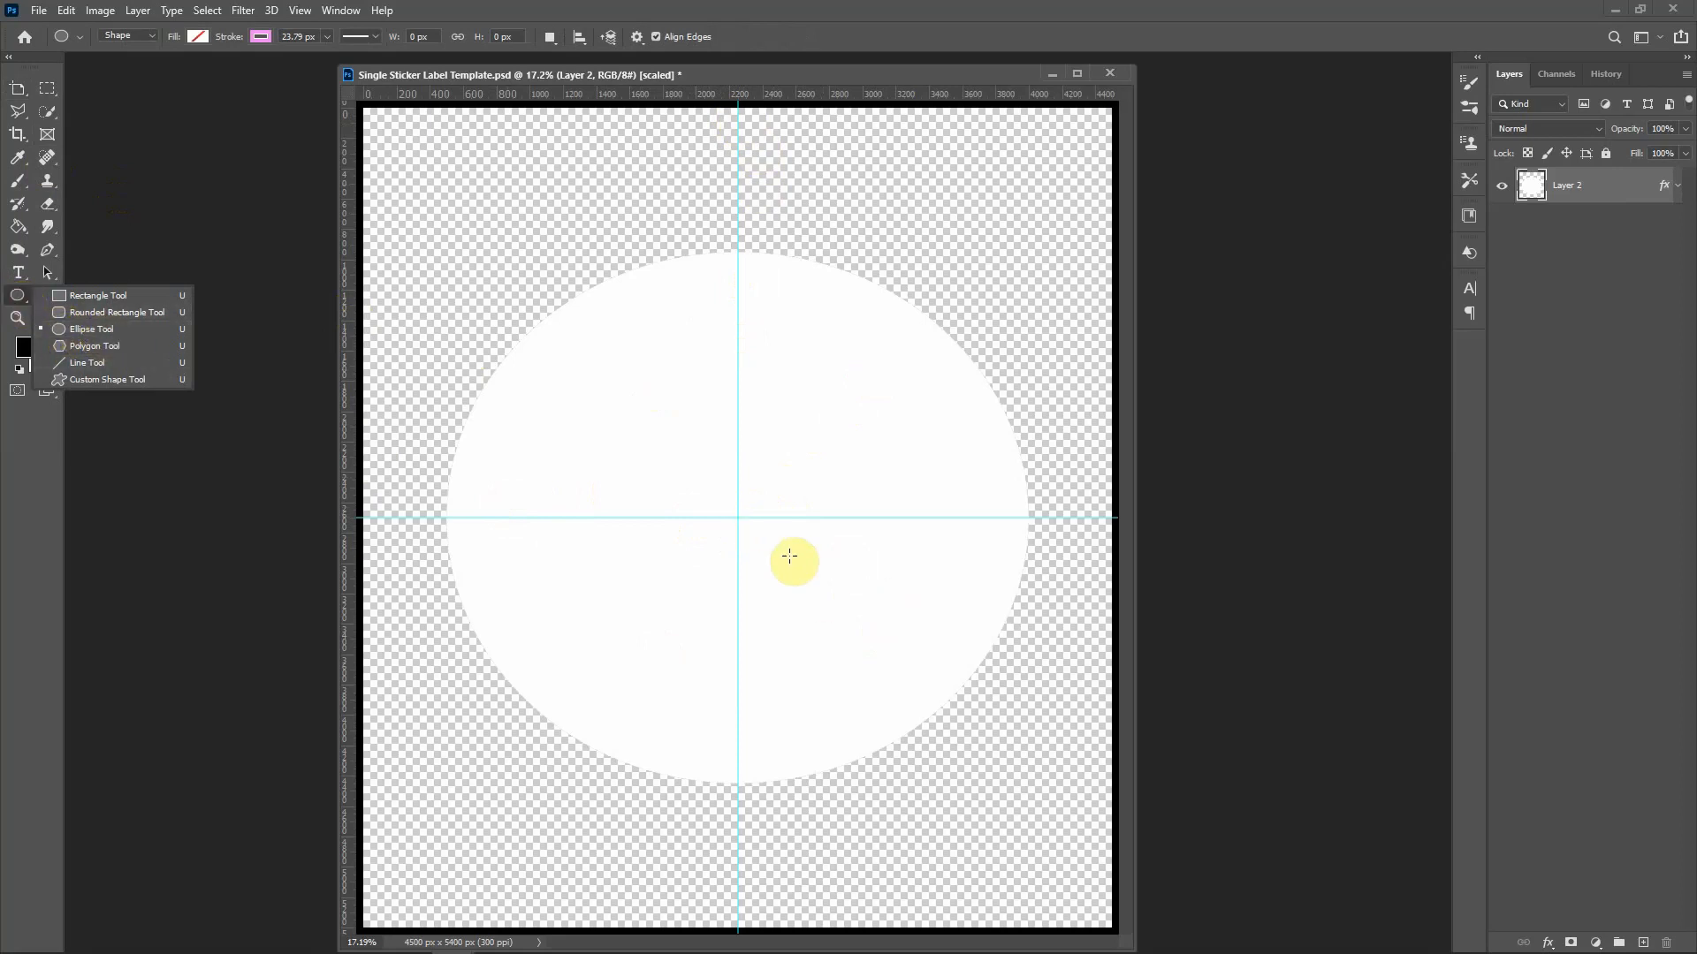
pyautogui.moveTo(737, 517); pyautogui.dragTo(1002, 475)
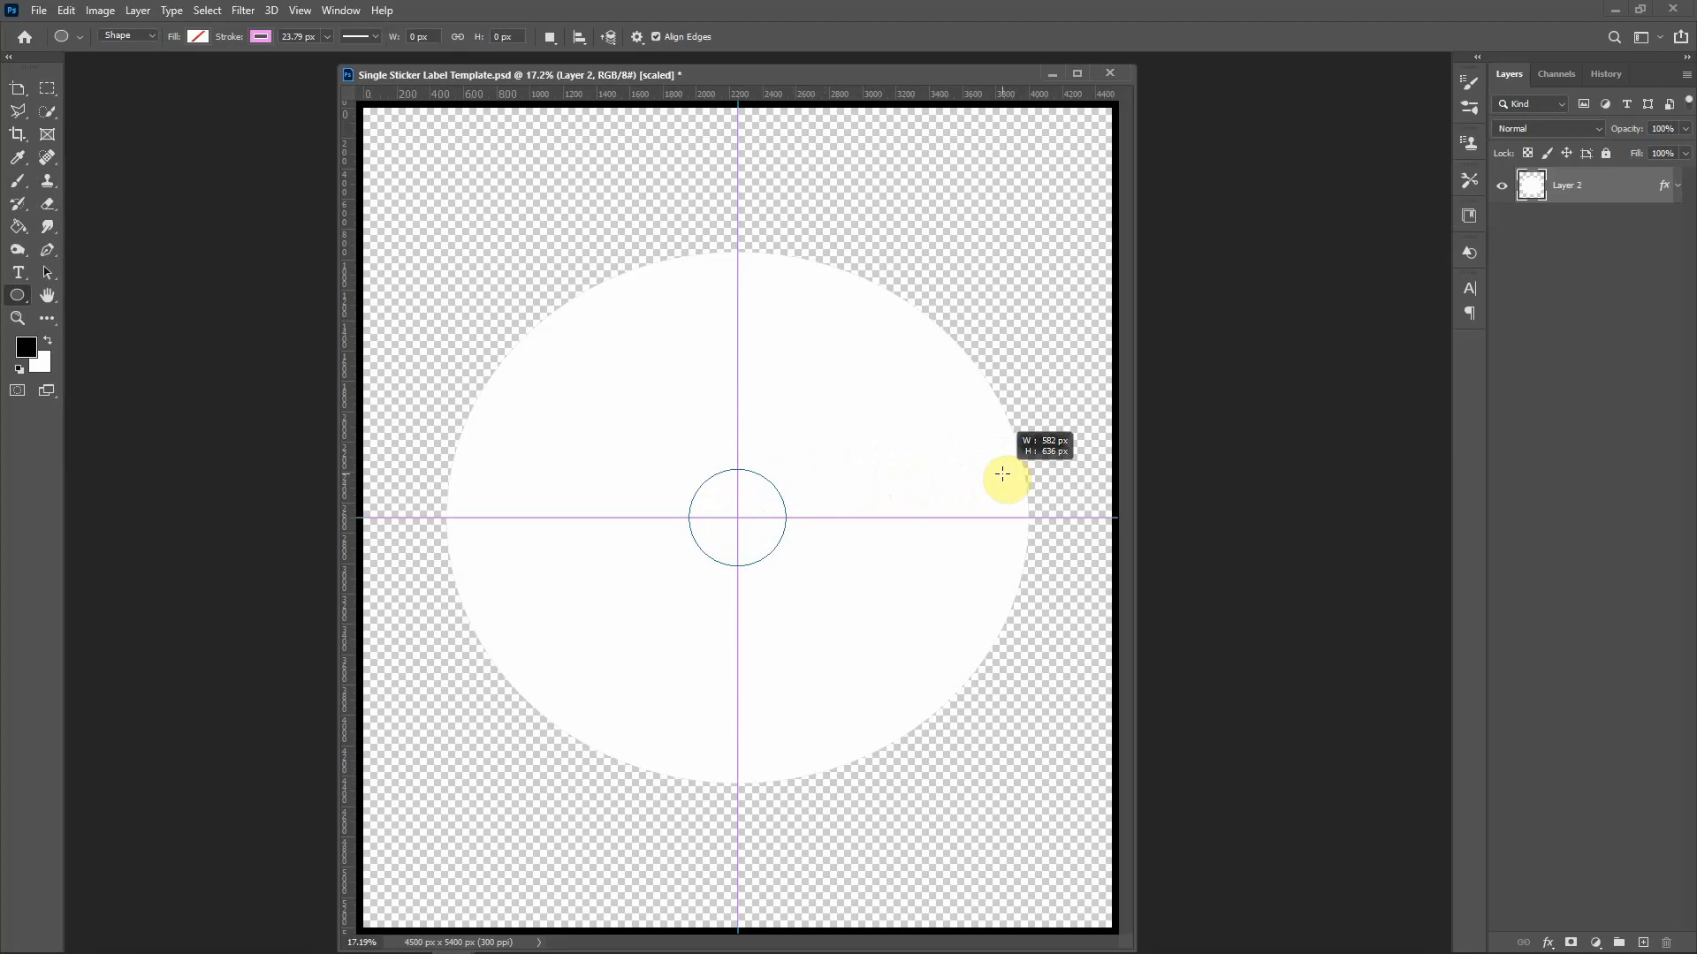
pyautogui.moveTo(1002, 475); pyautogui.dragTo(1003, 474)
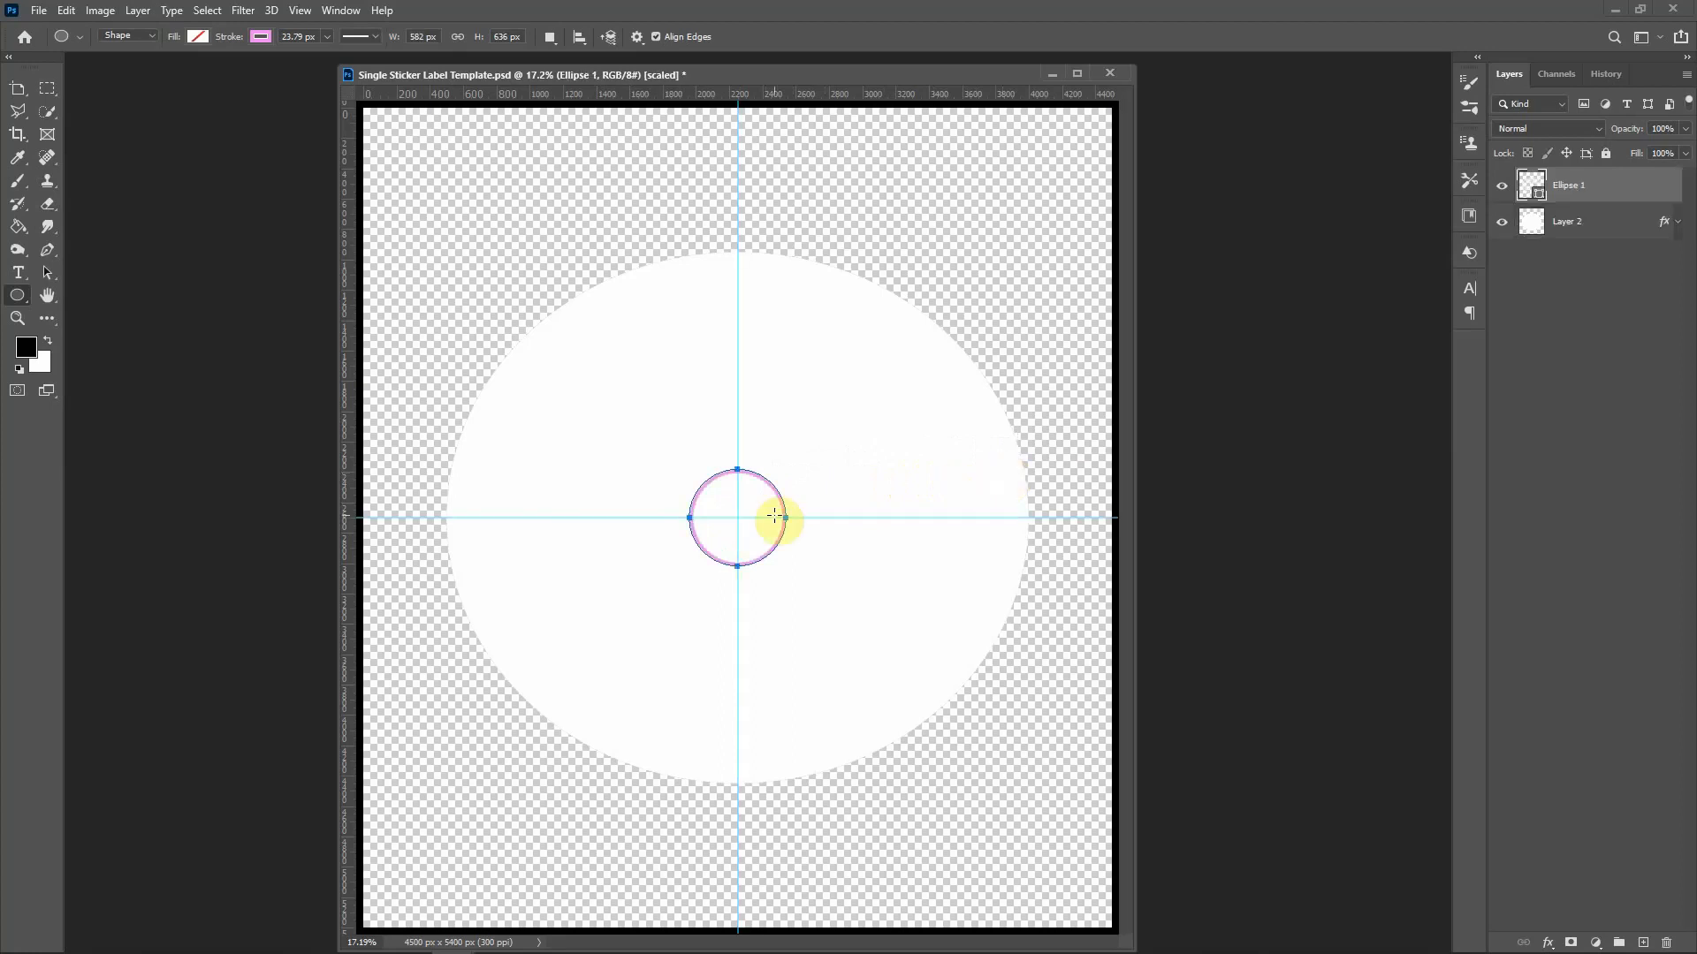
# Step: Scale the circle to 3500 x 3500 px over the white circle, then delete it
pyautogui.hotkey('ctrl', 't')
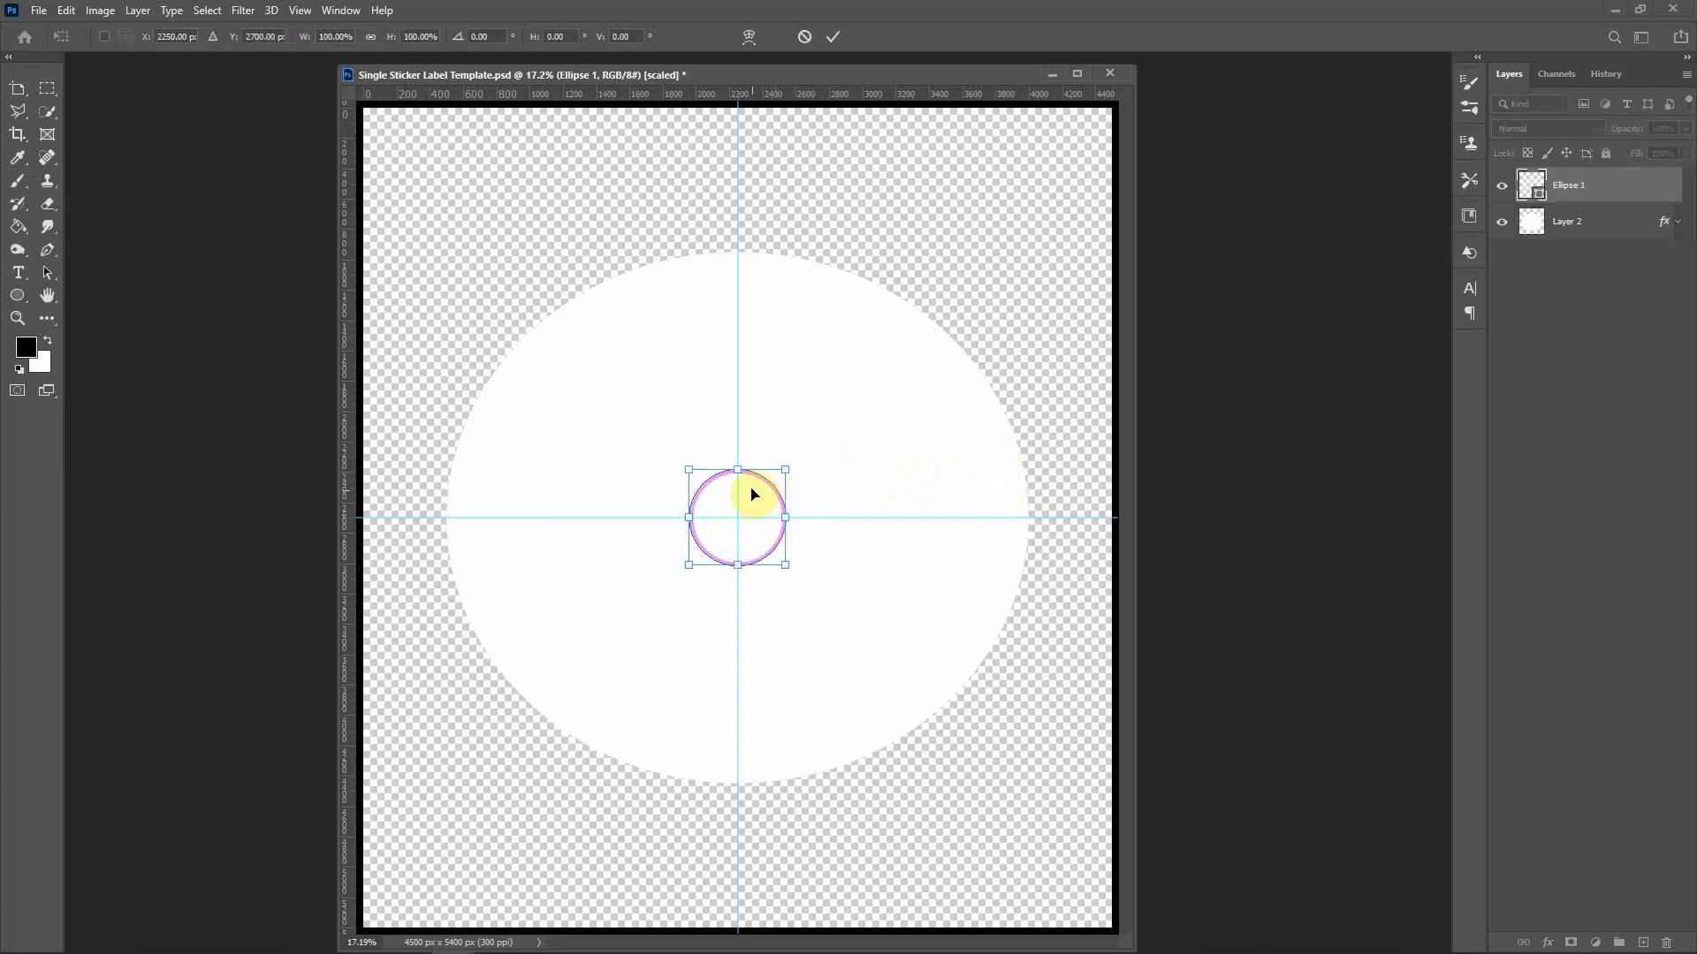
pyautogui.moveTo(786, 470); pyautogui.dragTo(1068, 363)
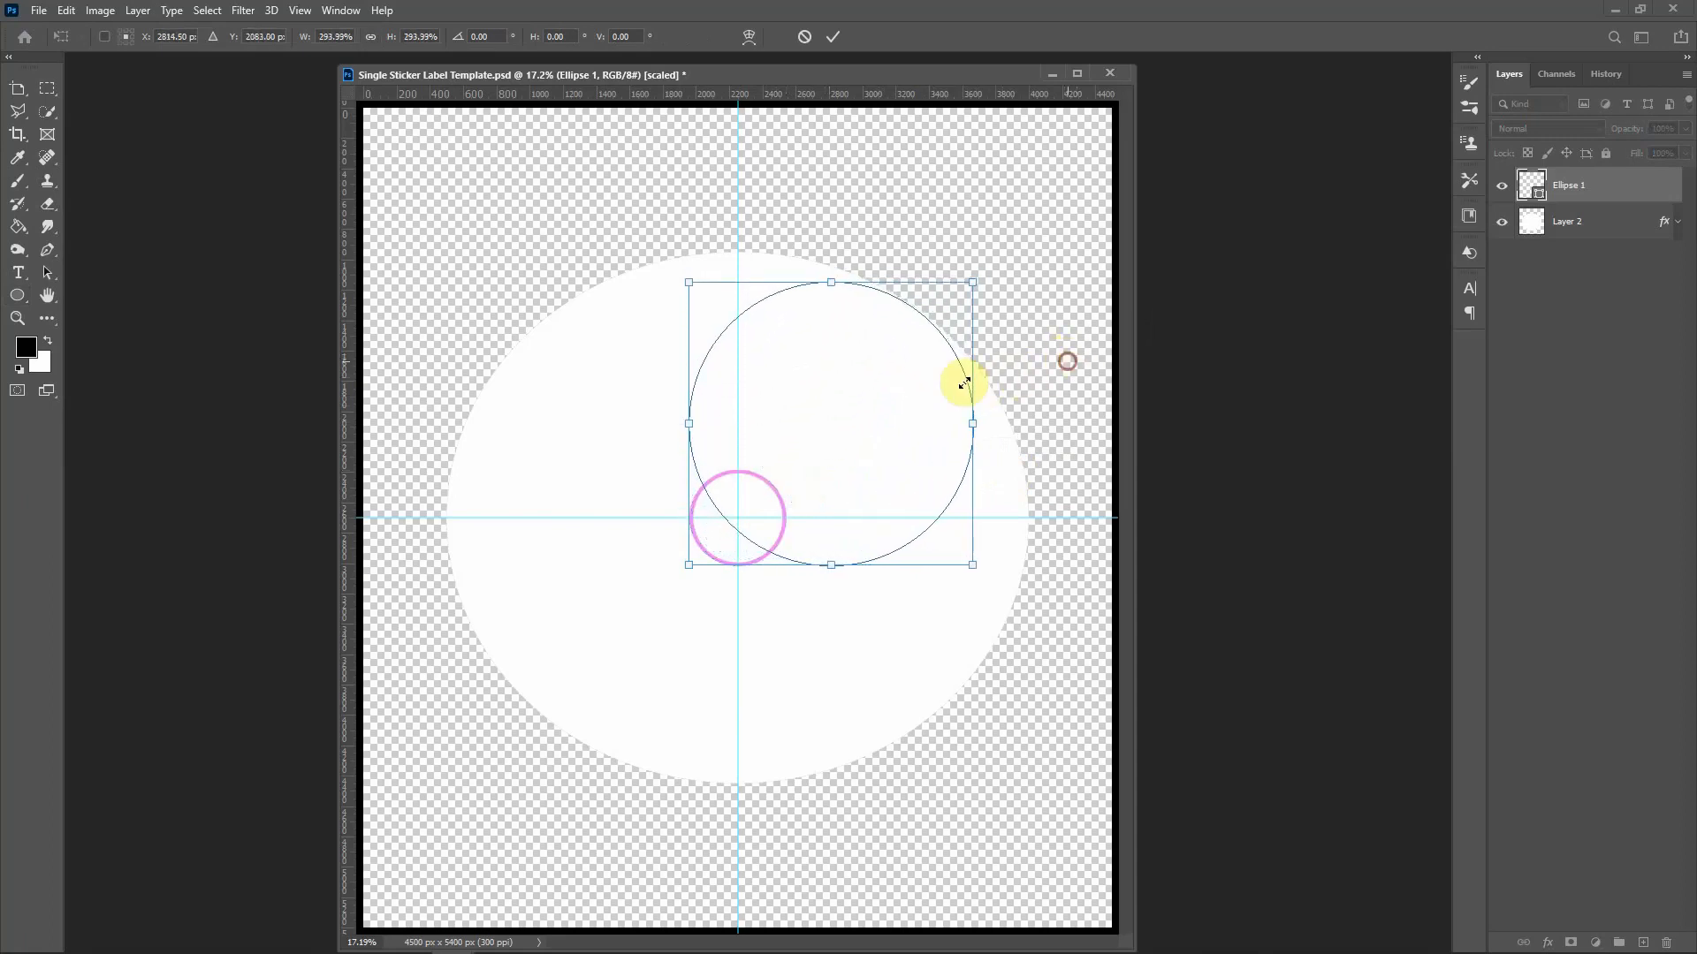
pyautogui.moveTo(692, 564); pyautogui.dragTo(451, 771)
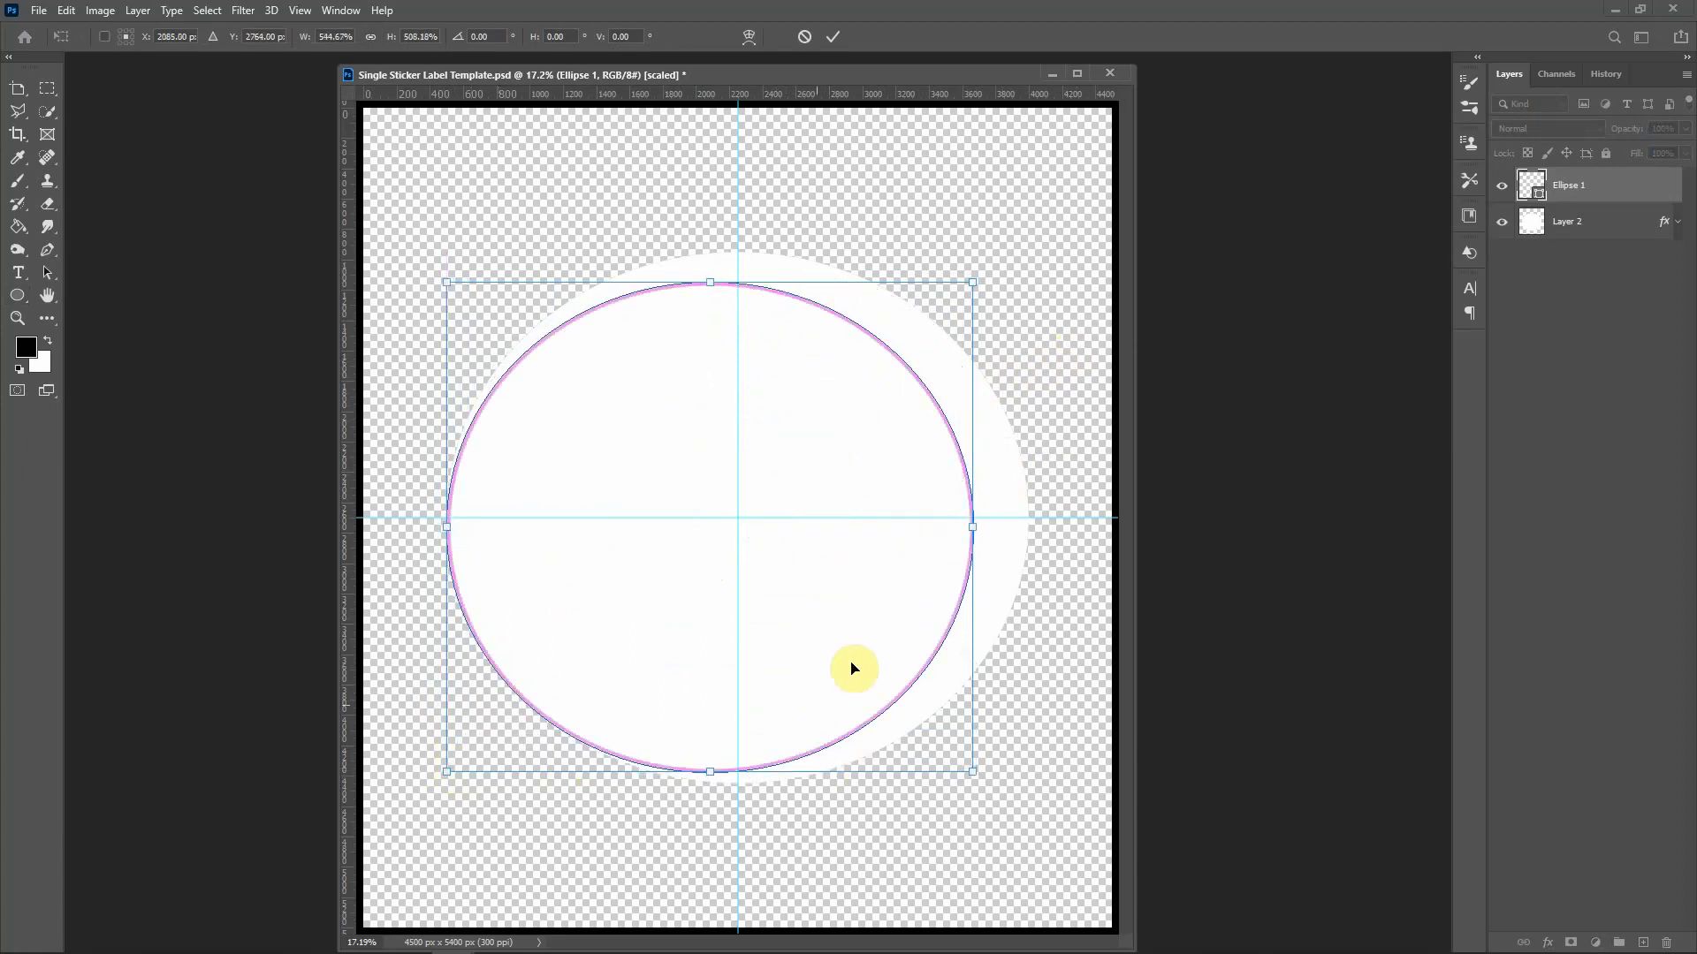
pyautogui.moveTo(974, 527); pyautogui.dragTo(1032, 524)
pyautogui.moveTo(738, 772); pyautogui.dragTo(739, 781)
pyautogui.moveTo(737, 282); pyautogui.dragTo(736, 251)
pyautogui.press('Return')
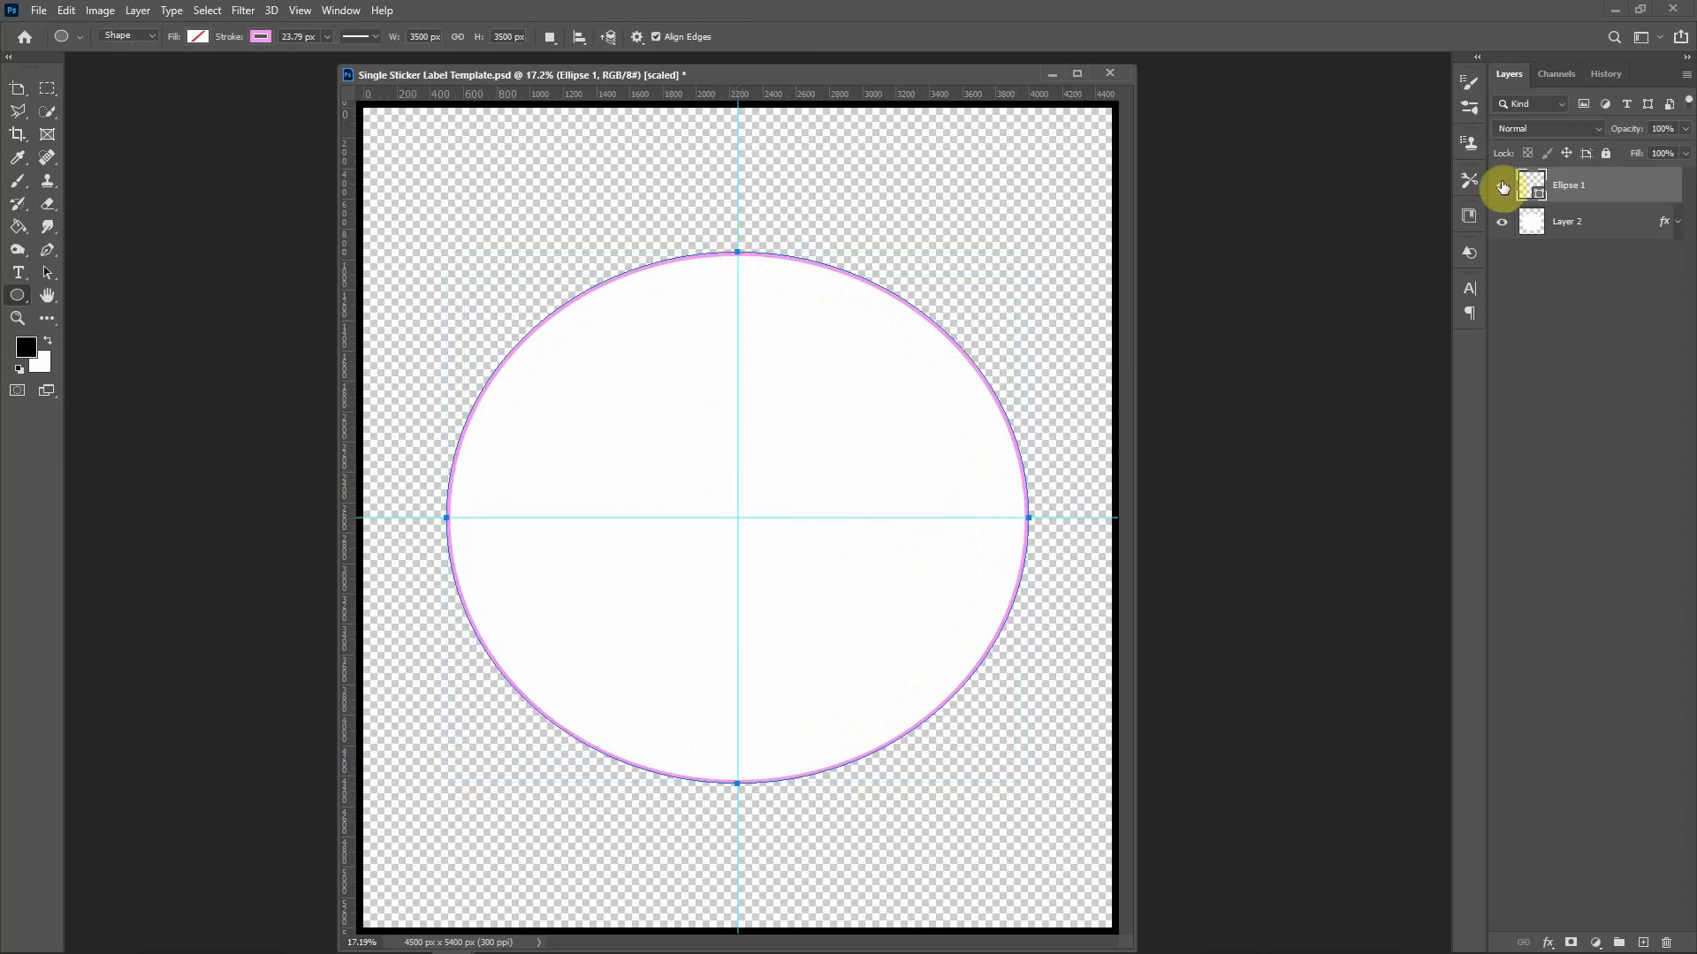
pyautogui.press('Delete')
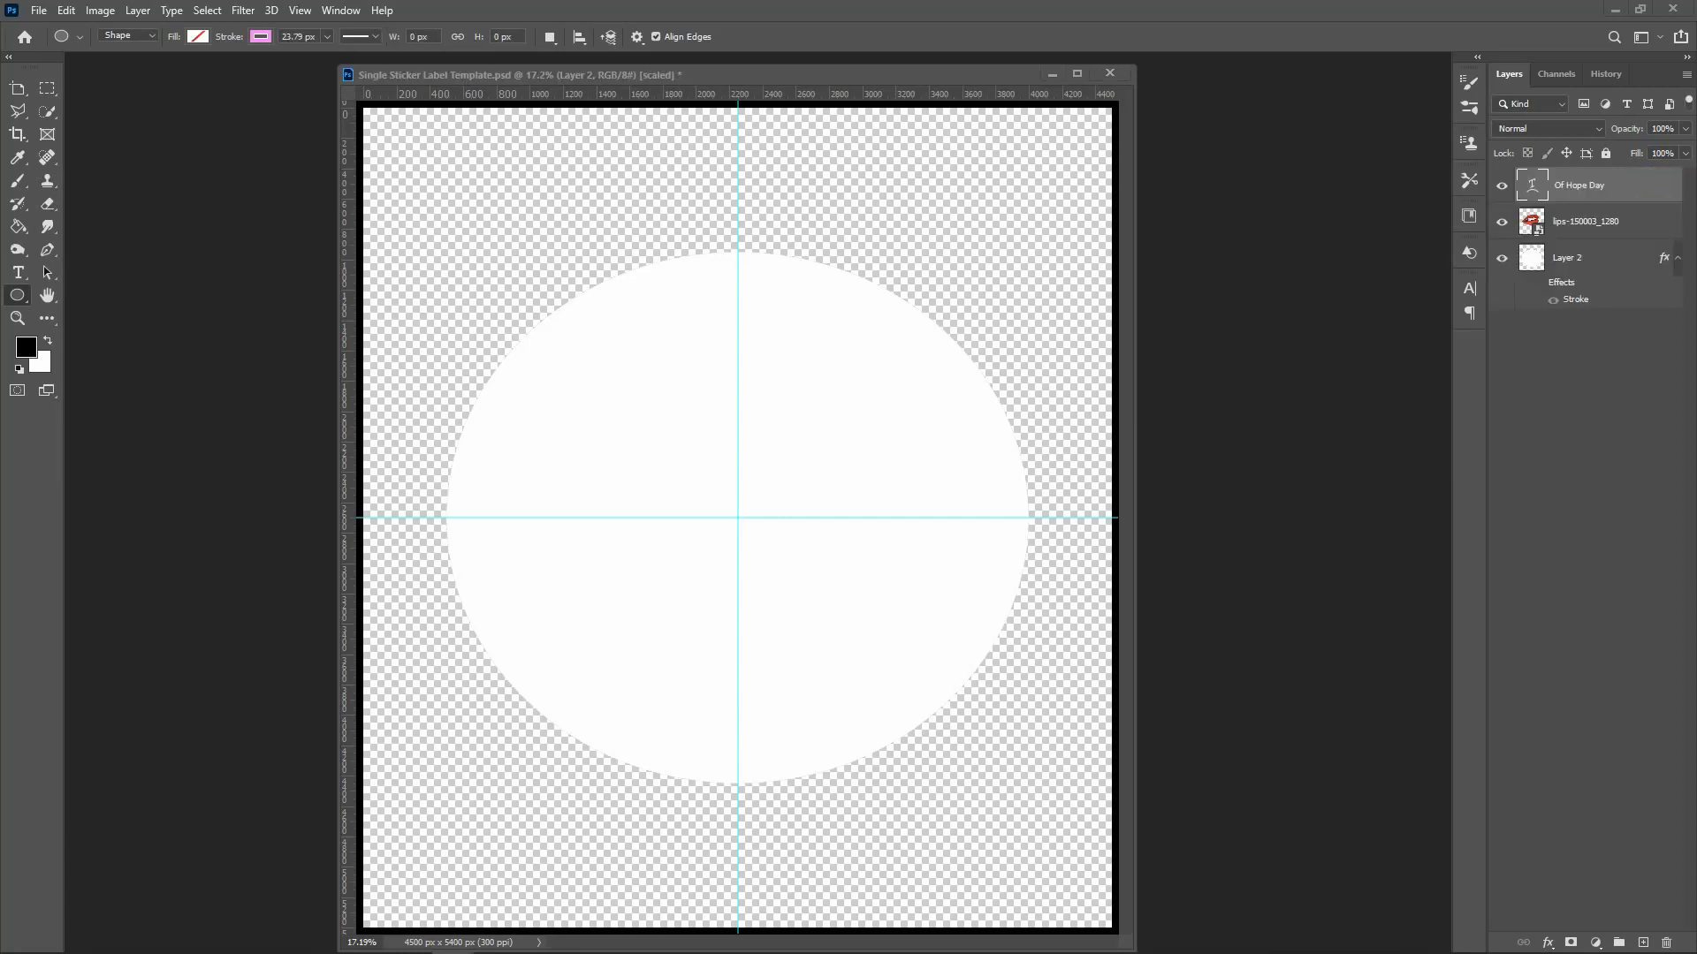
# Step: Drag the lips image from the other document into the sticker template
pyautogui.moveTo(1599, 225); pyautogui.dragTo(981, 384)
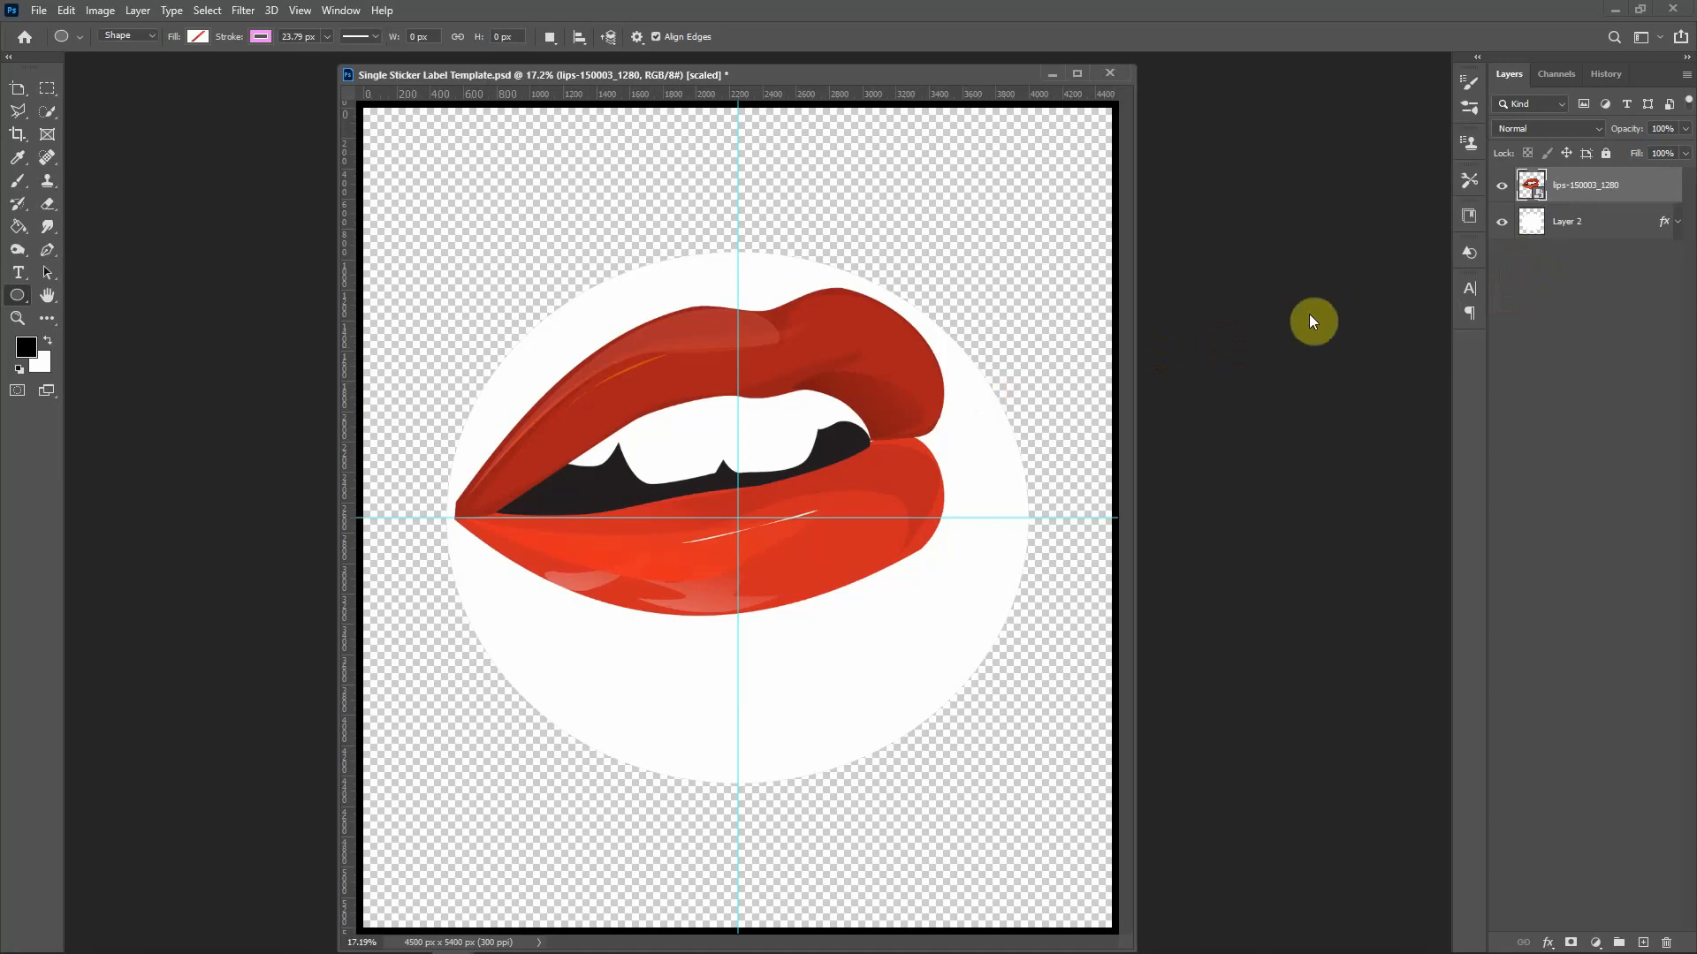
# Step: Scale the lips to about 228.75% and place them across the circle's upper half
pyautogui.hotkey('ctrl', 't')
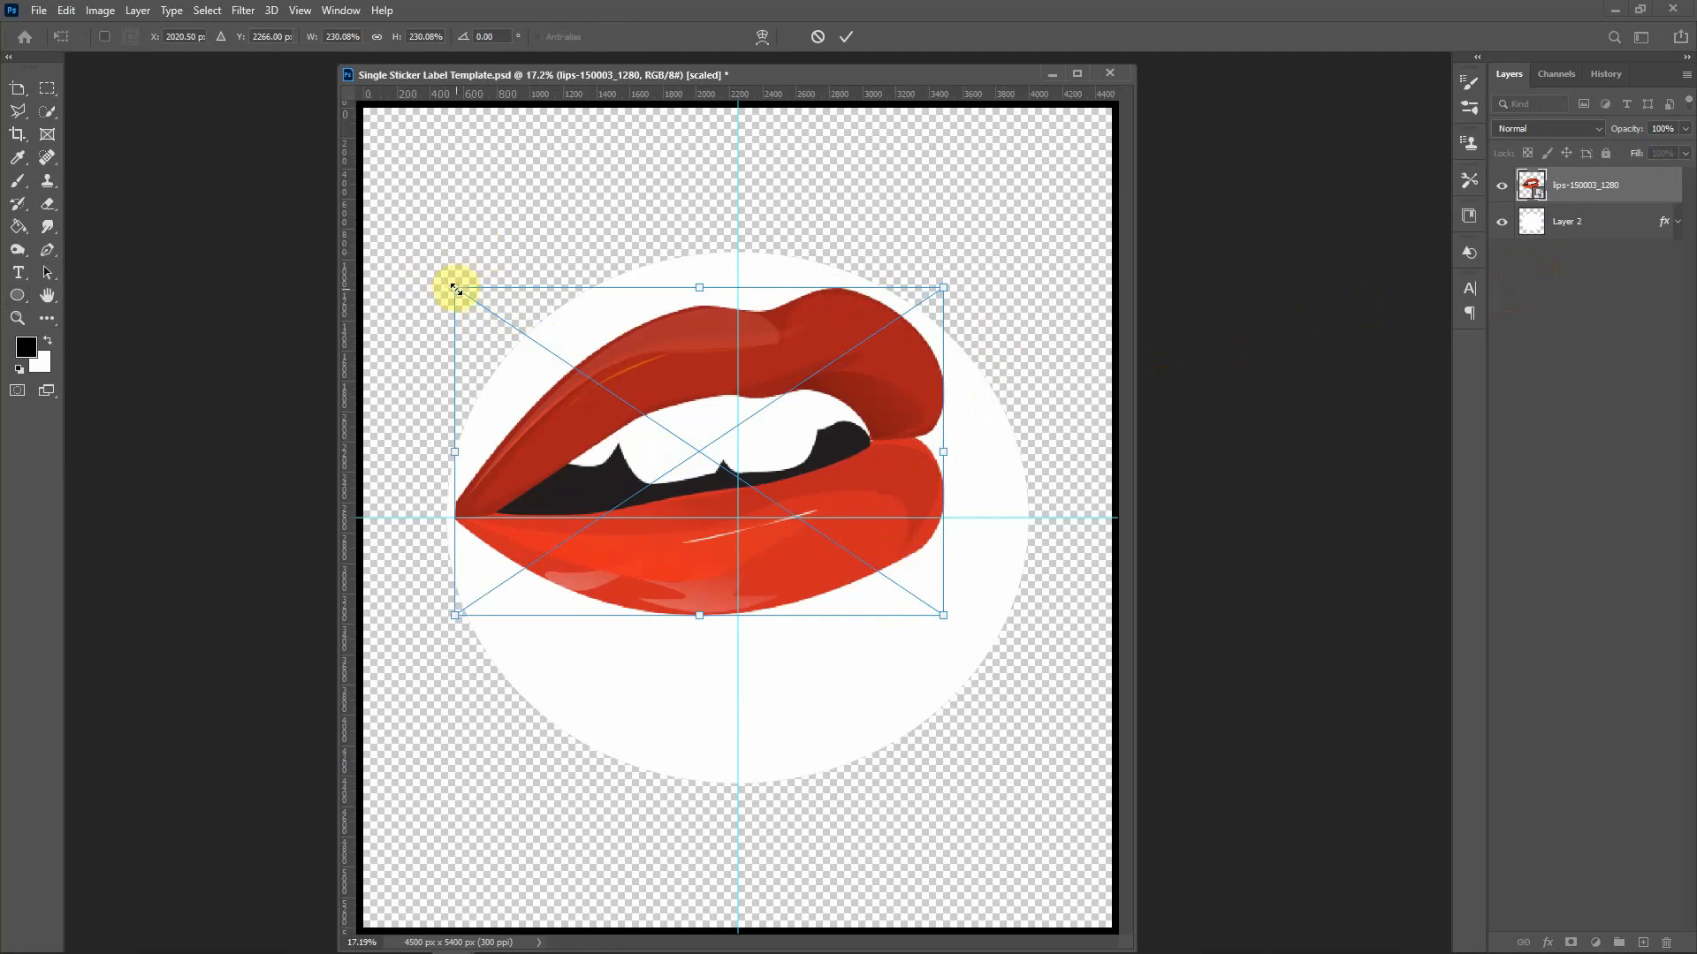
pyautogui.moveTo(455, 288); pyautogui.dragTo(433, 323)
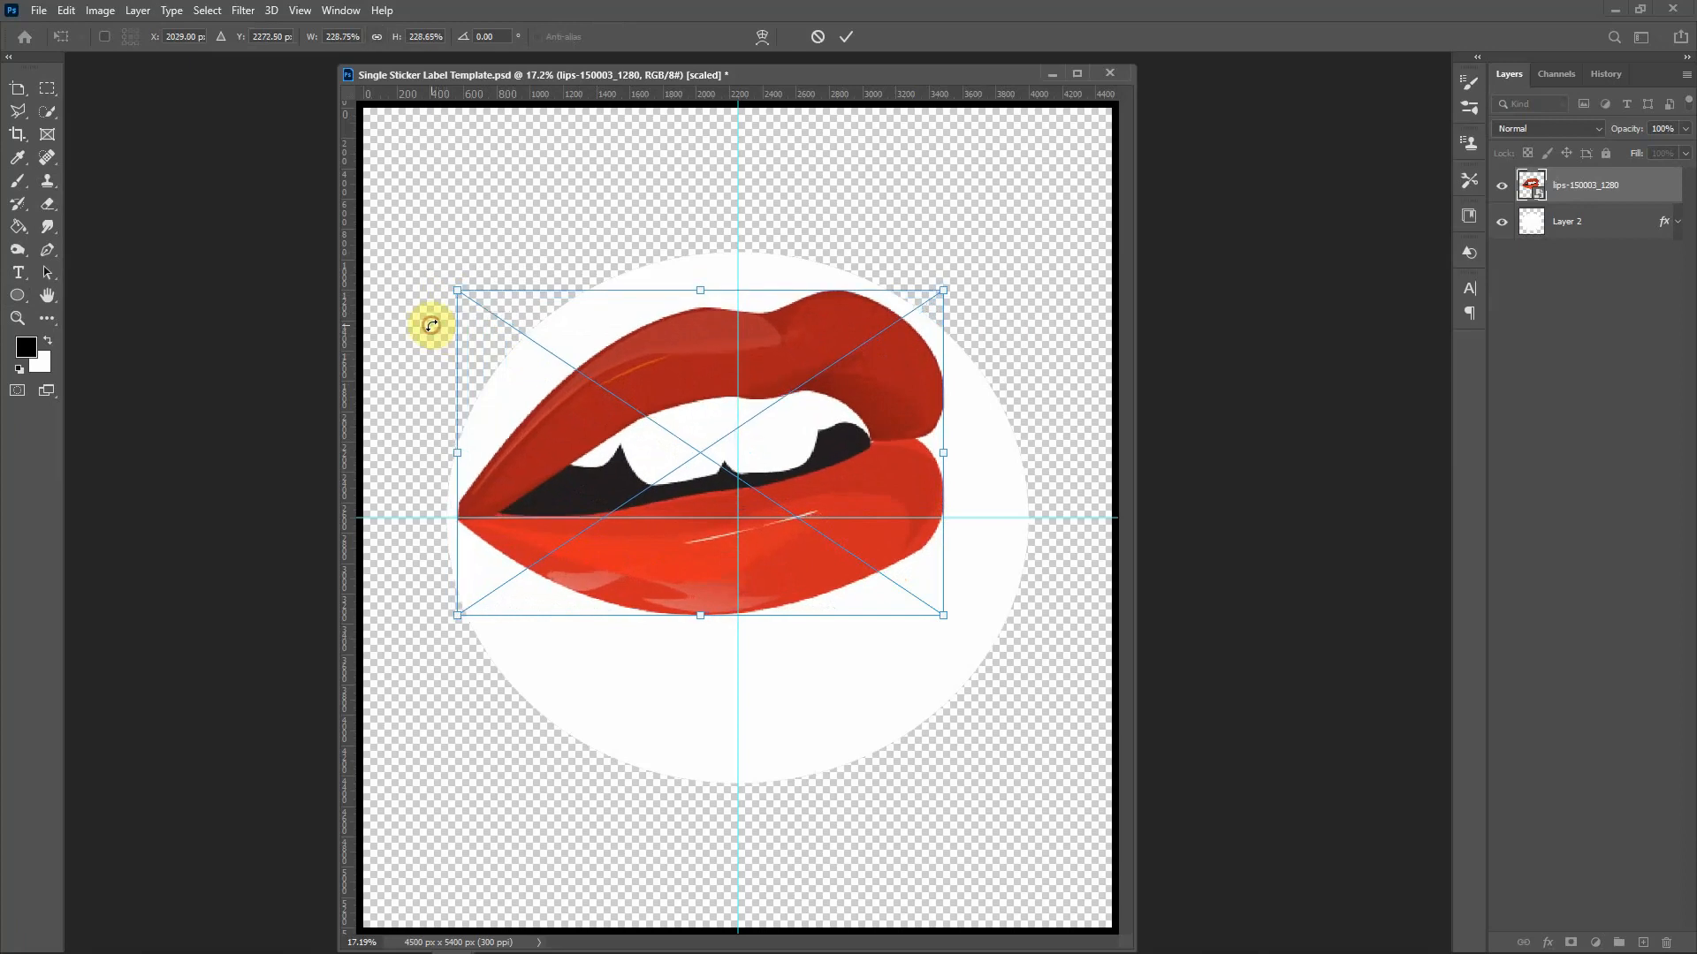
pyautogui.moveTo(622, 401)
pyautogui.mouseDown()
pyautogui.moveTo(625, 382)
pyautogui.moveTo(628, 397)
pyautogui.mouseUp()
pyautogui.press('Return')
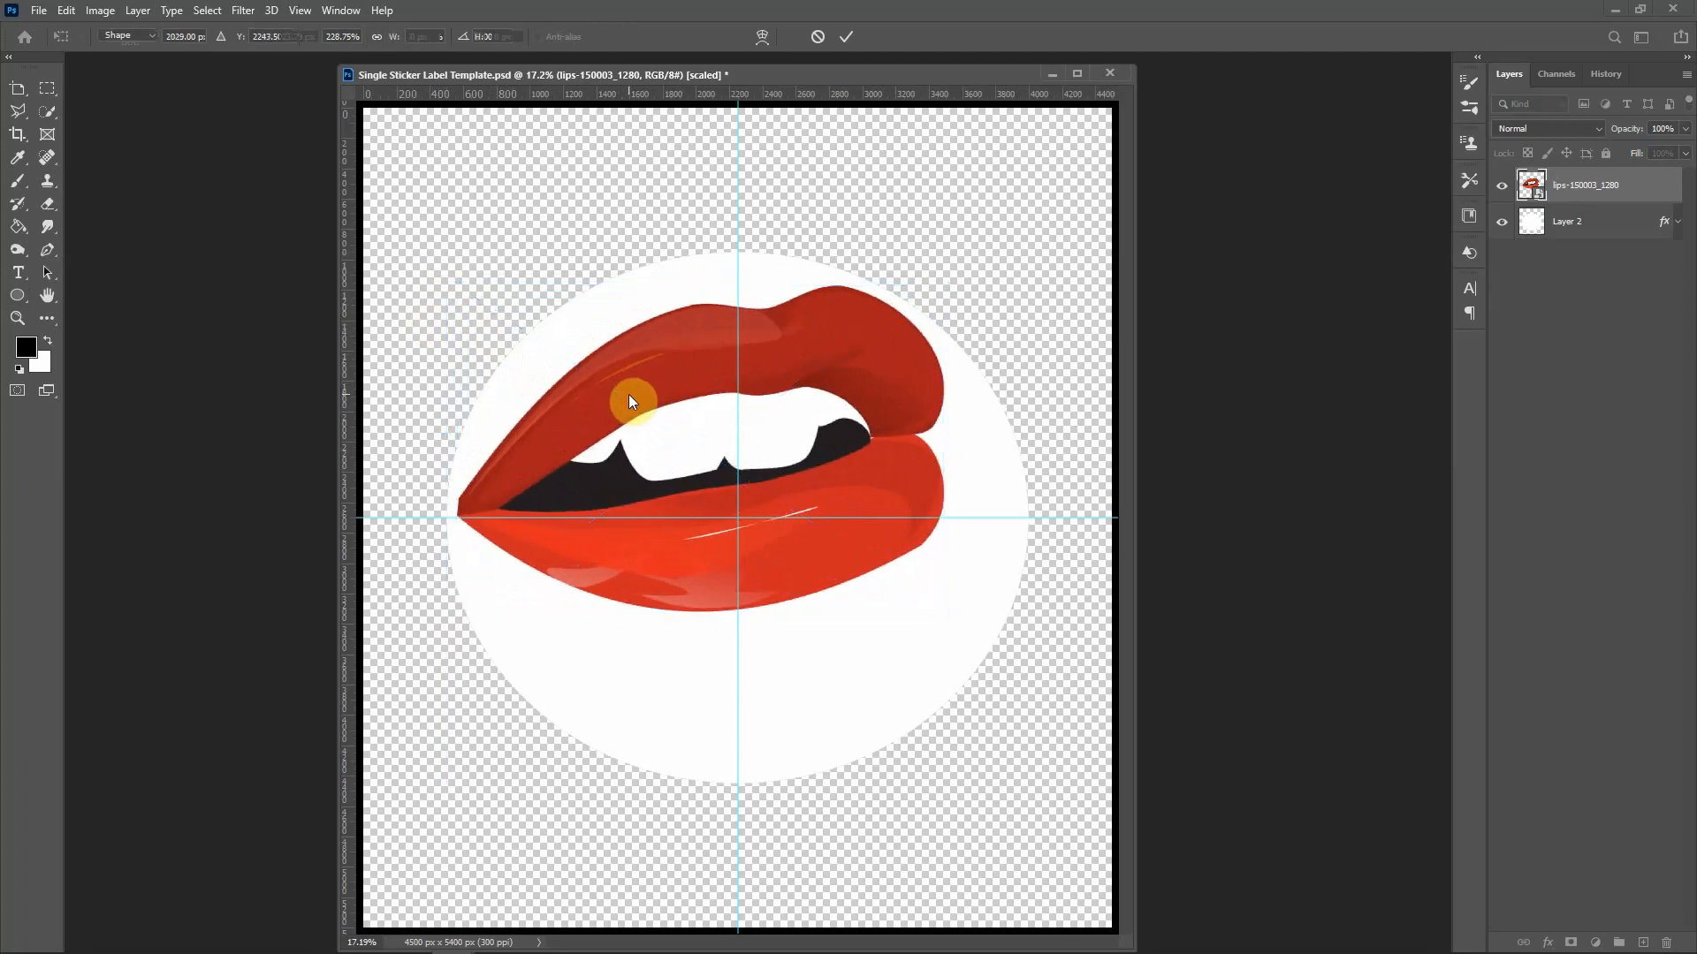
pyautogui.press('u')
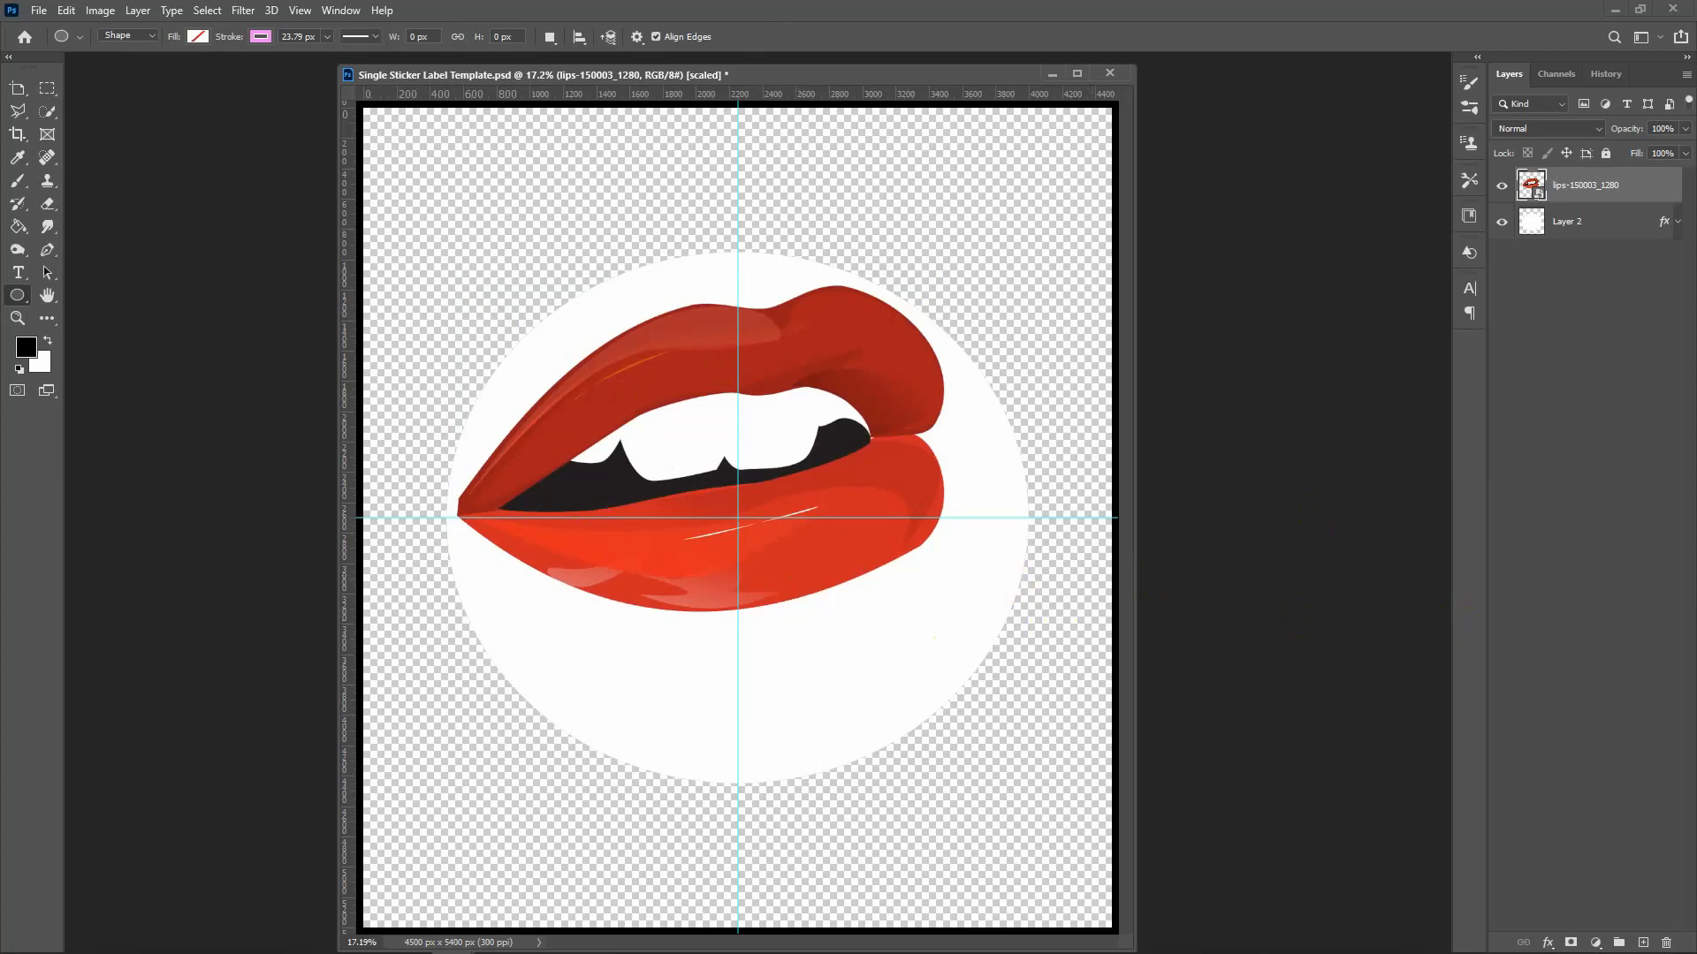
# Step: Bring the Of Hope Day layer into the template and add a second 'Of Hope Day' line below
pyautogui.hotkey('ctrl', 'Tab')
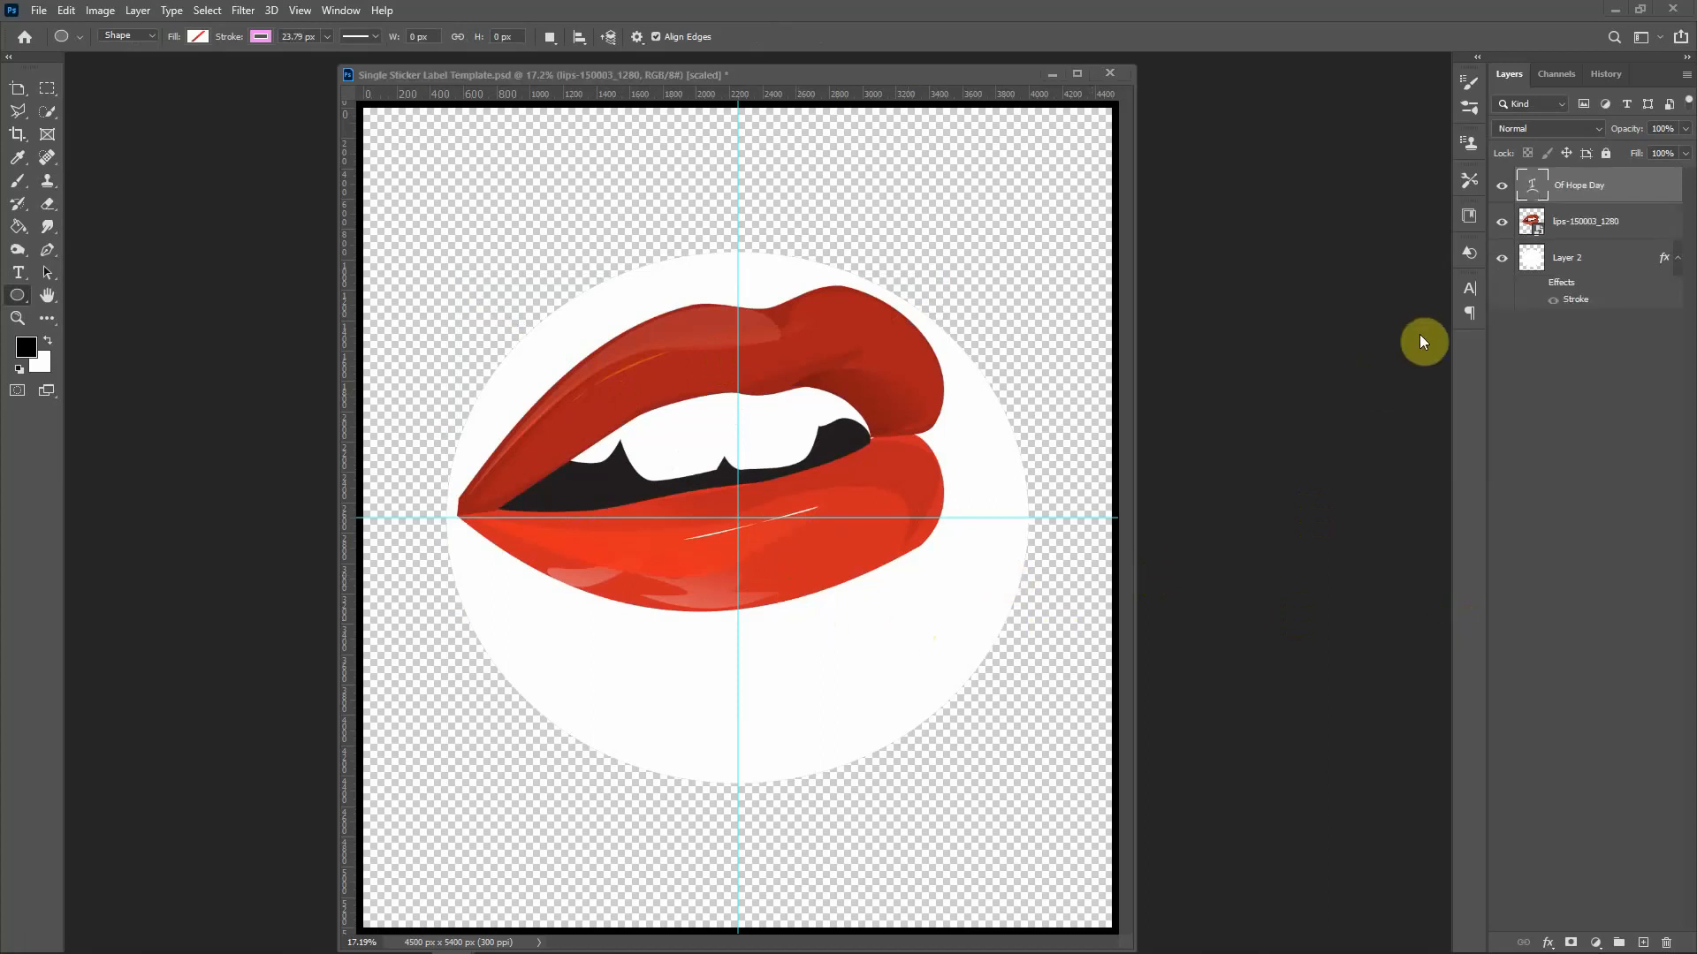
pyautogui.moveTo(1582, 182); pyautogui.dragTo(795, 607)
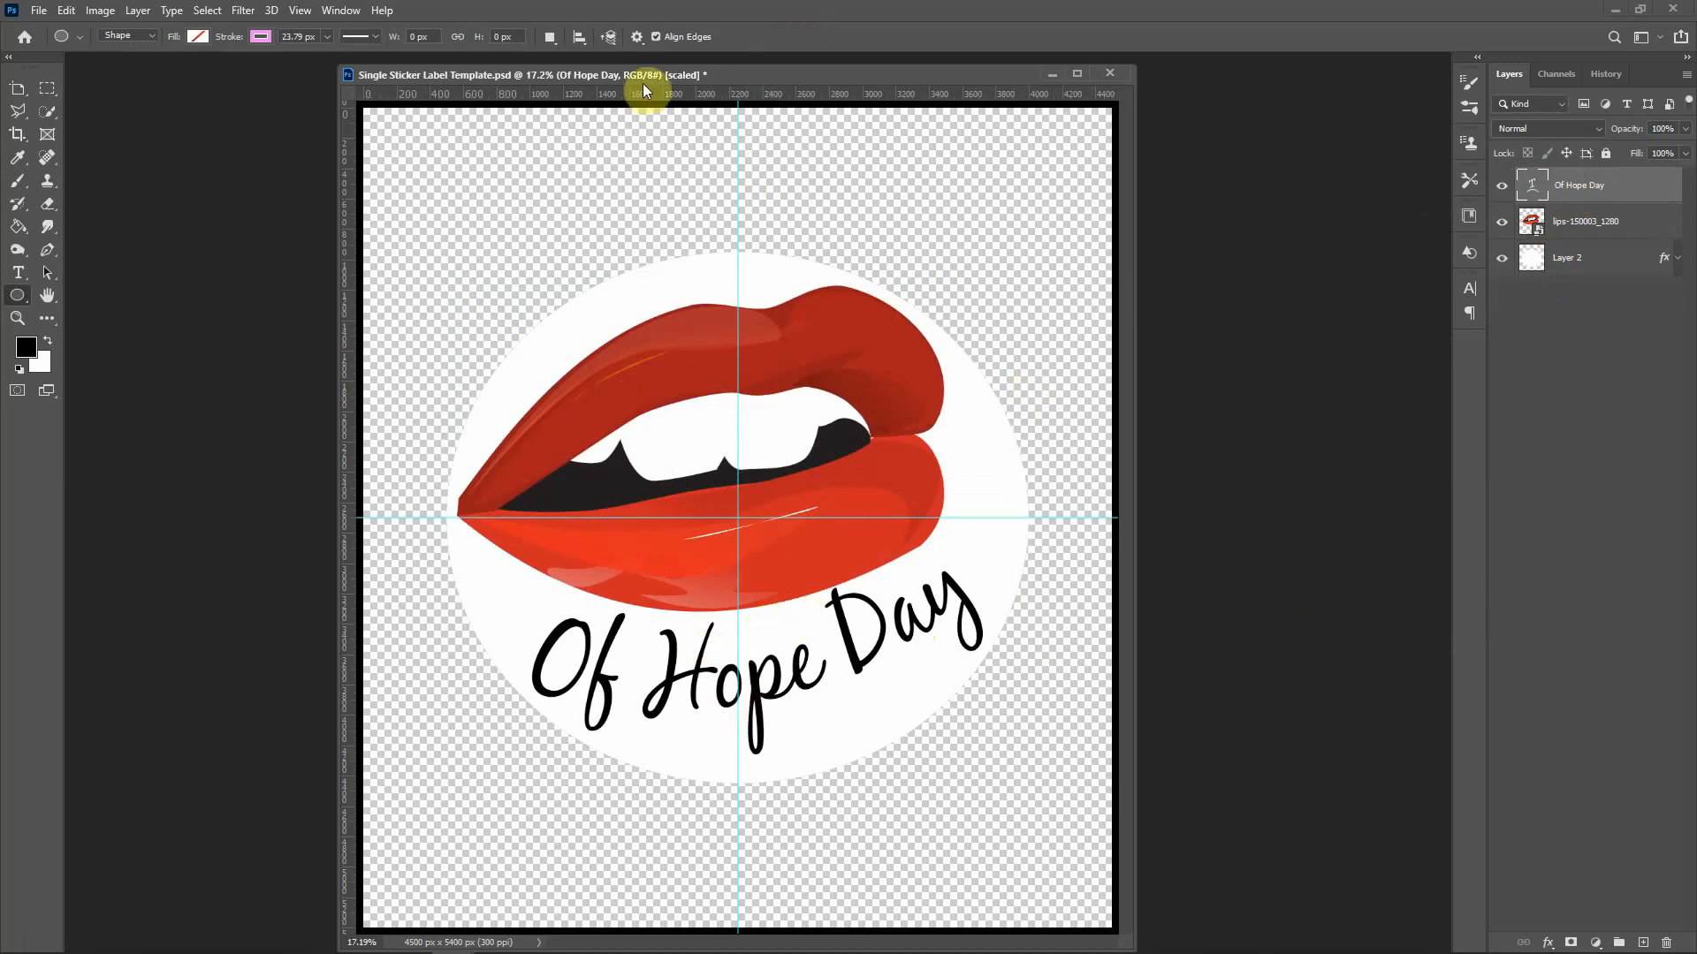
pyautogui.click(18, 276)
pyautogui.moveTo(493, 788); pyautogui.dragTo(1048, 897)
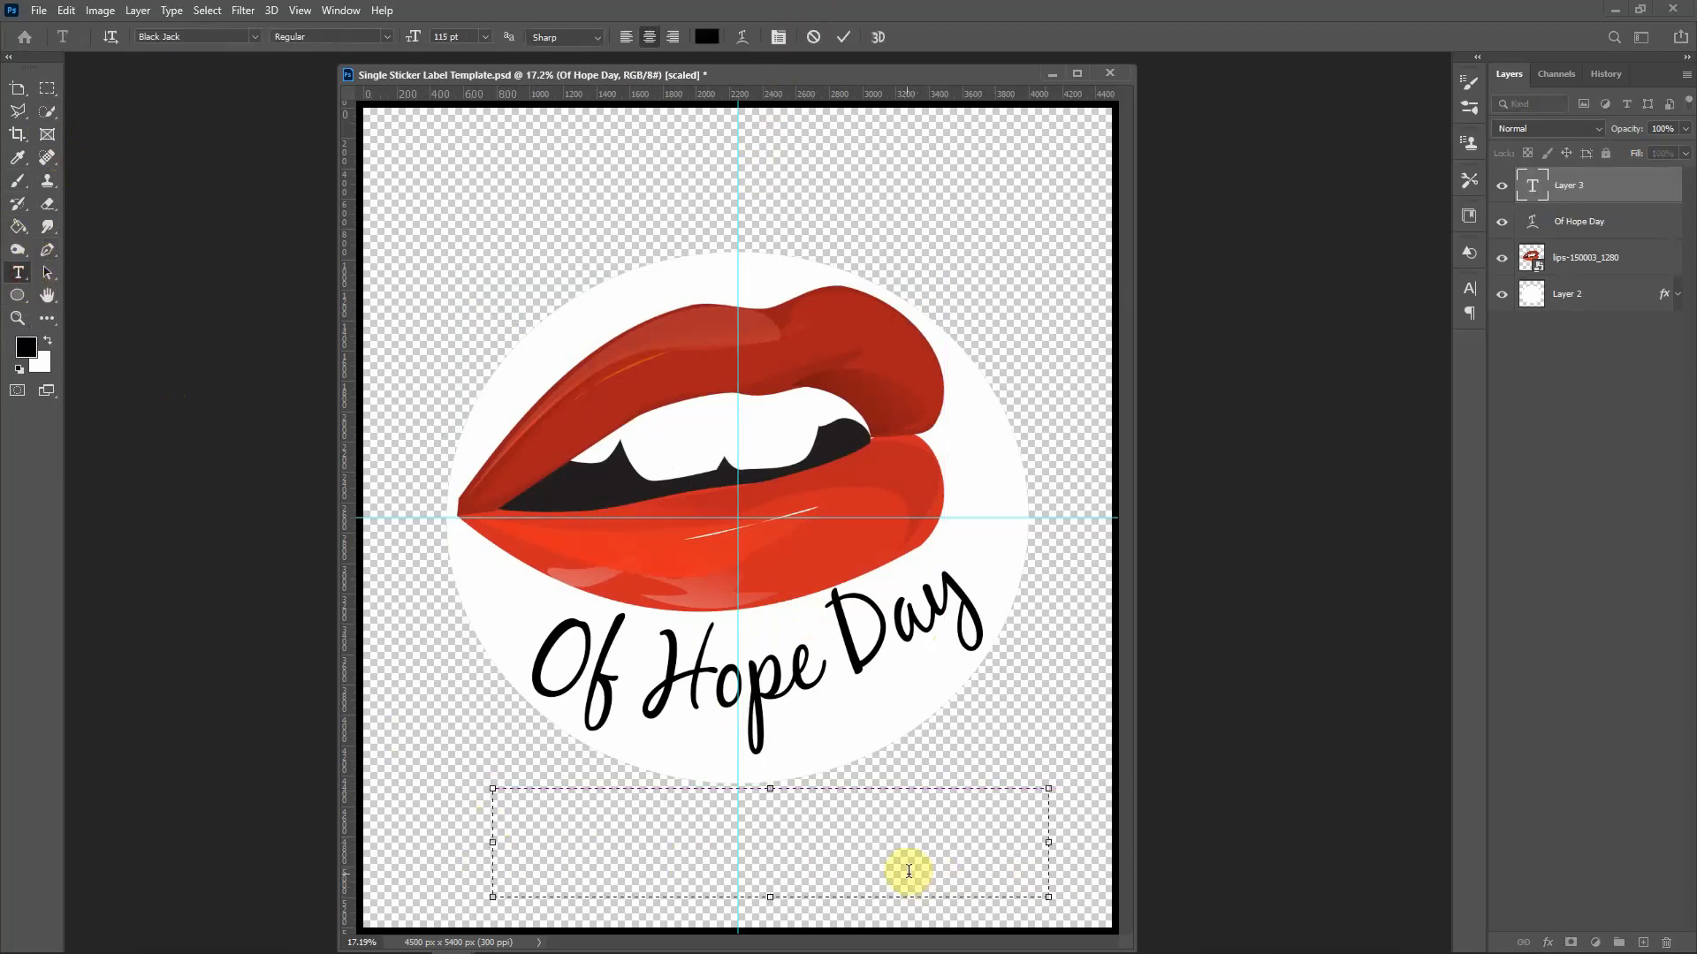
pyautogui.write('Of Hope Day')
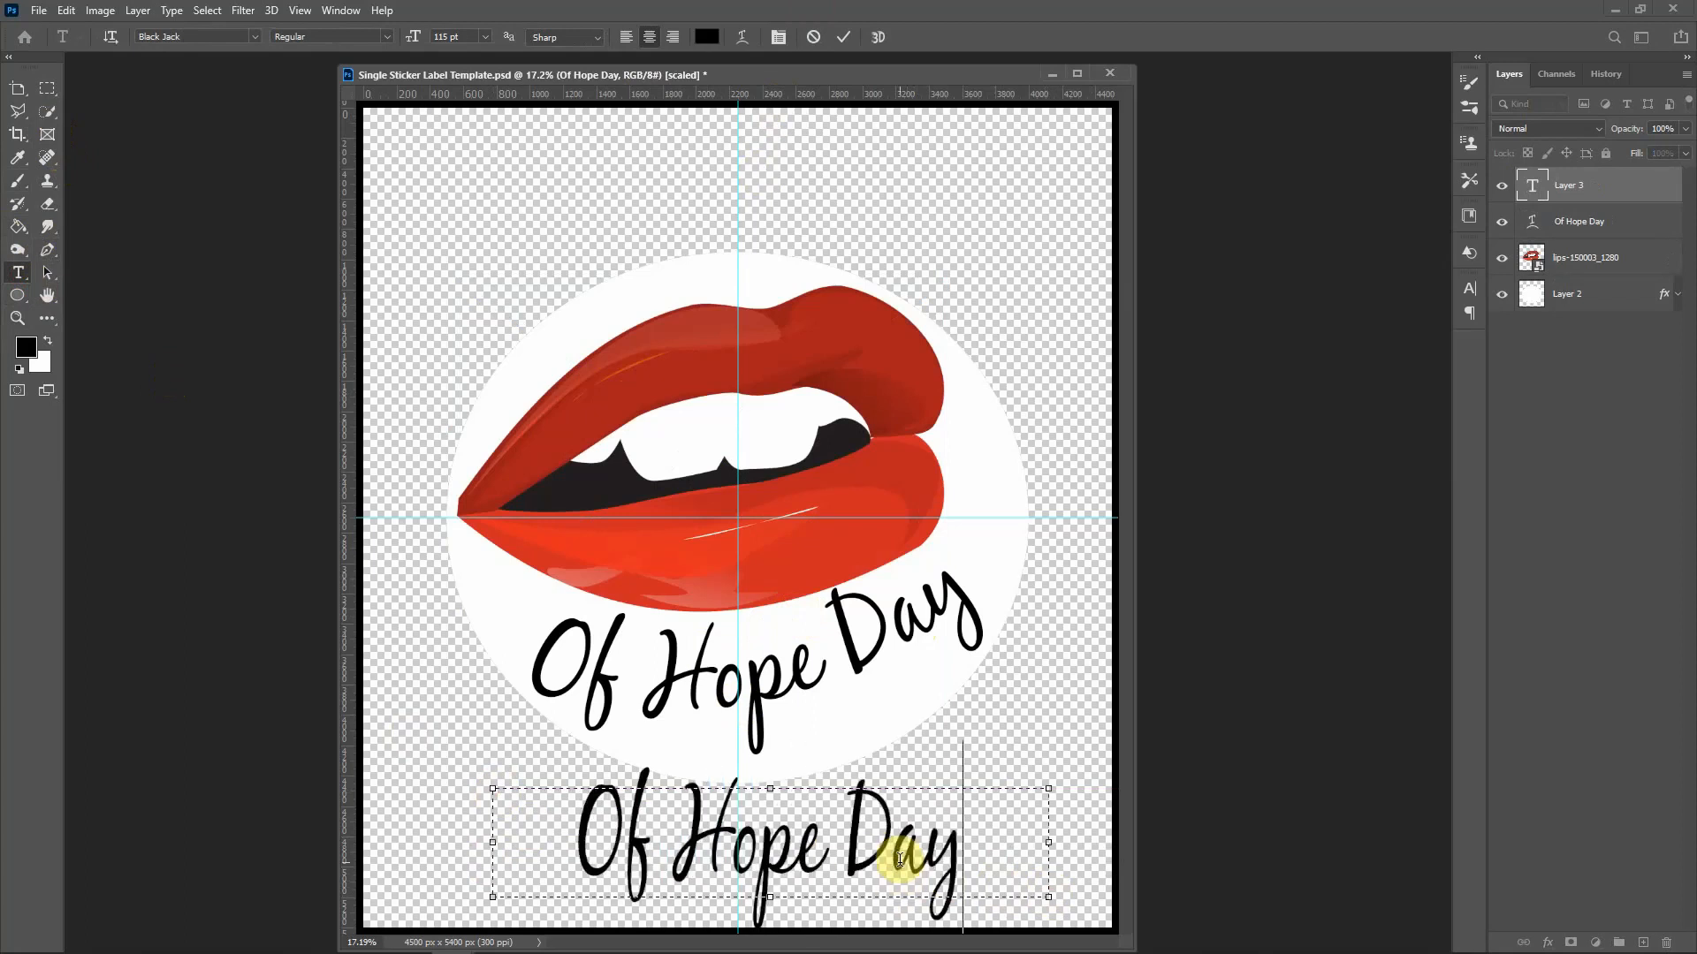
# Step: Show the Character panel and select the lower 'Of Hope Day' text
pyautogui.click(1469, 289)
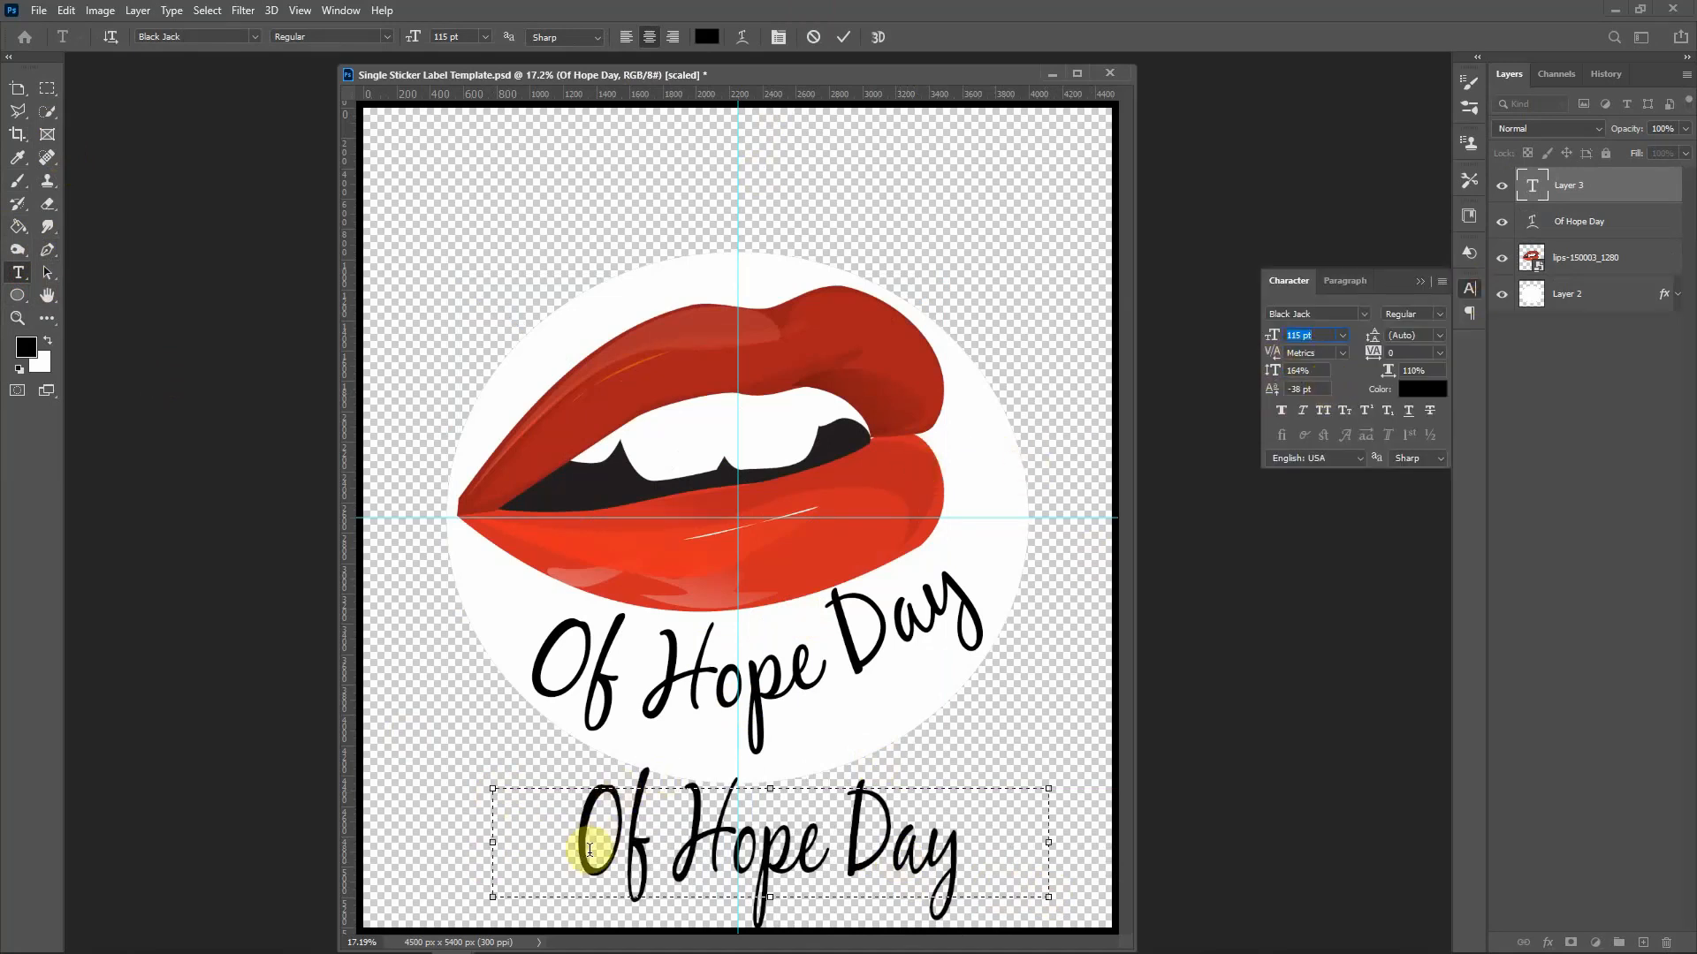
pyautogui.moveTo(977, 858); pyautogui.dragTo(567, 803)
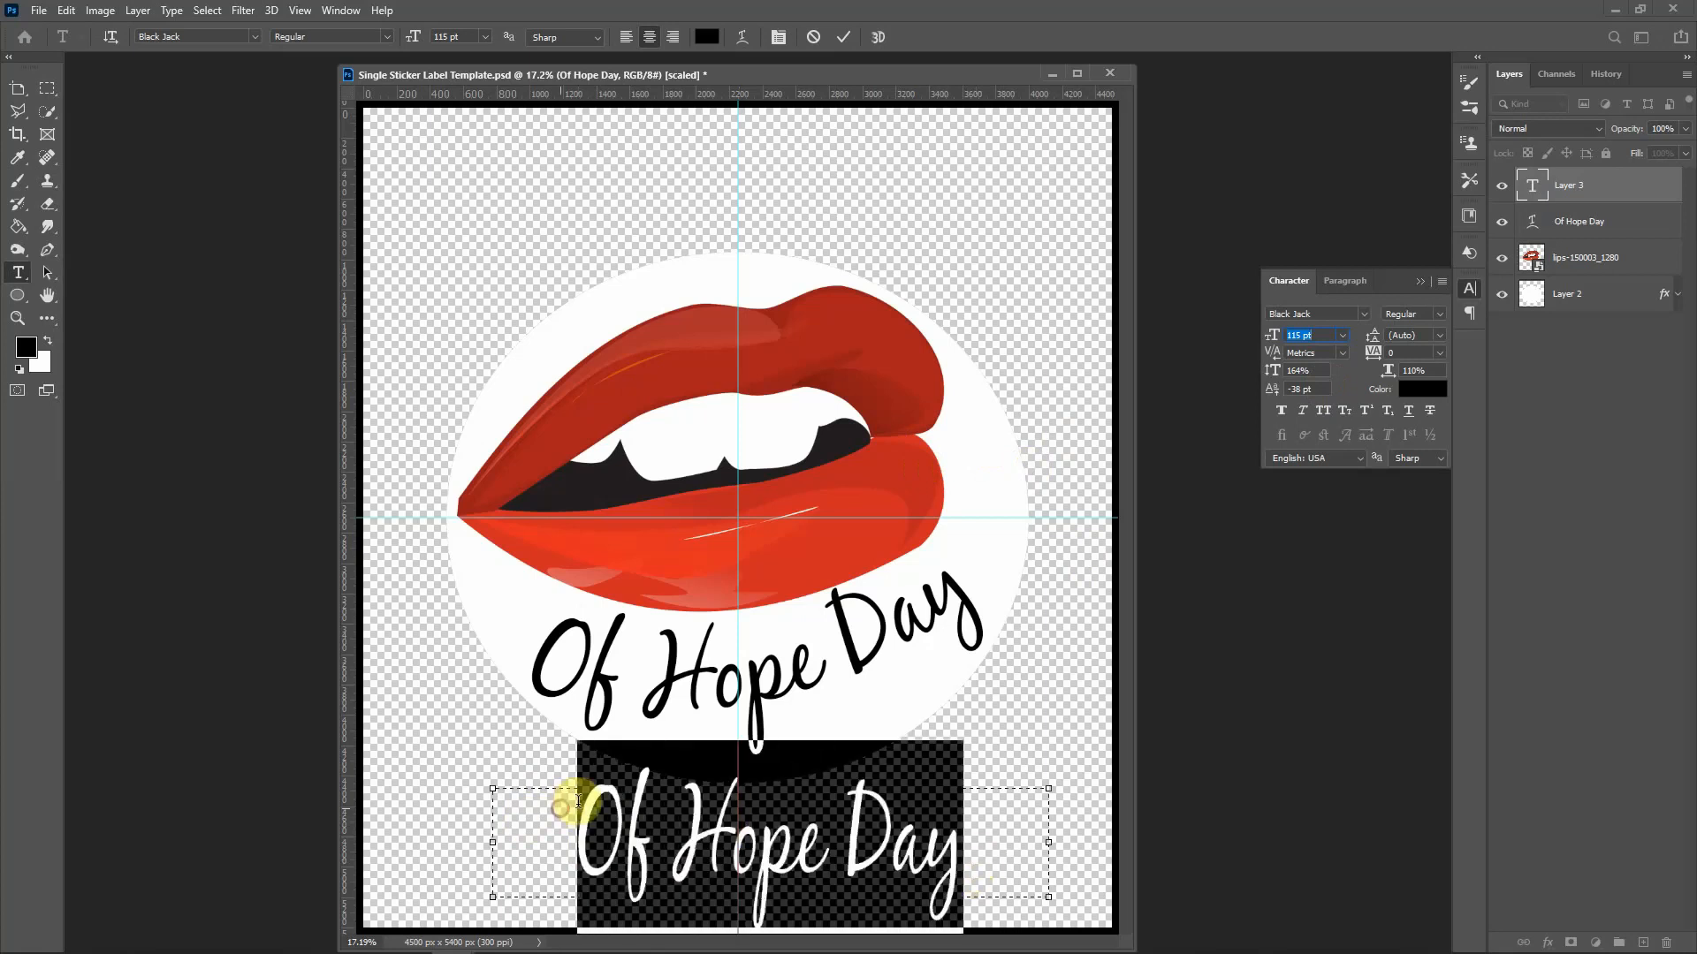
pyautogui.click(744, 36)
# Step: Warp the lower 'Of Hope Day' text with the Arc style at -50 bend
pyautogui.moveTo(1148, 251); pyautogui.dragTo(1136, 137)
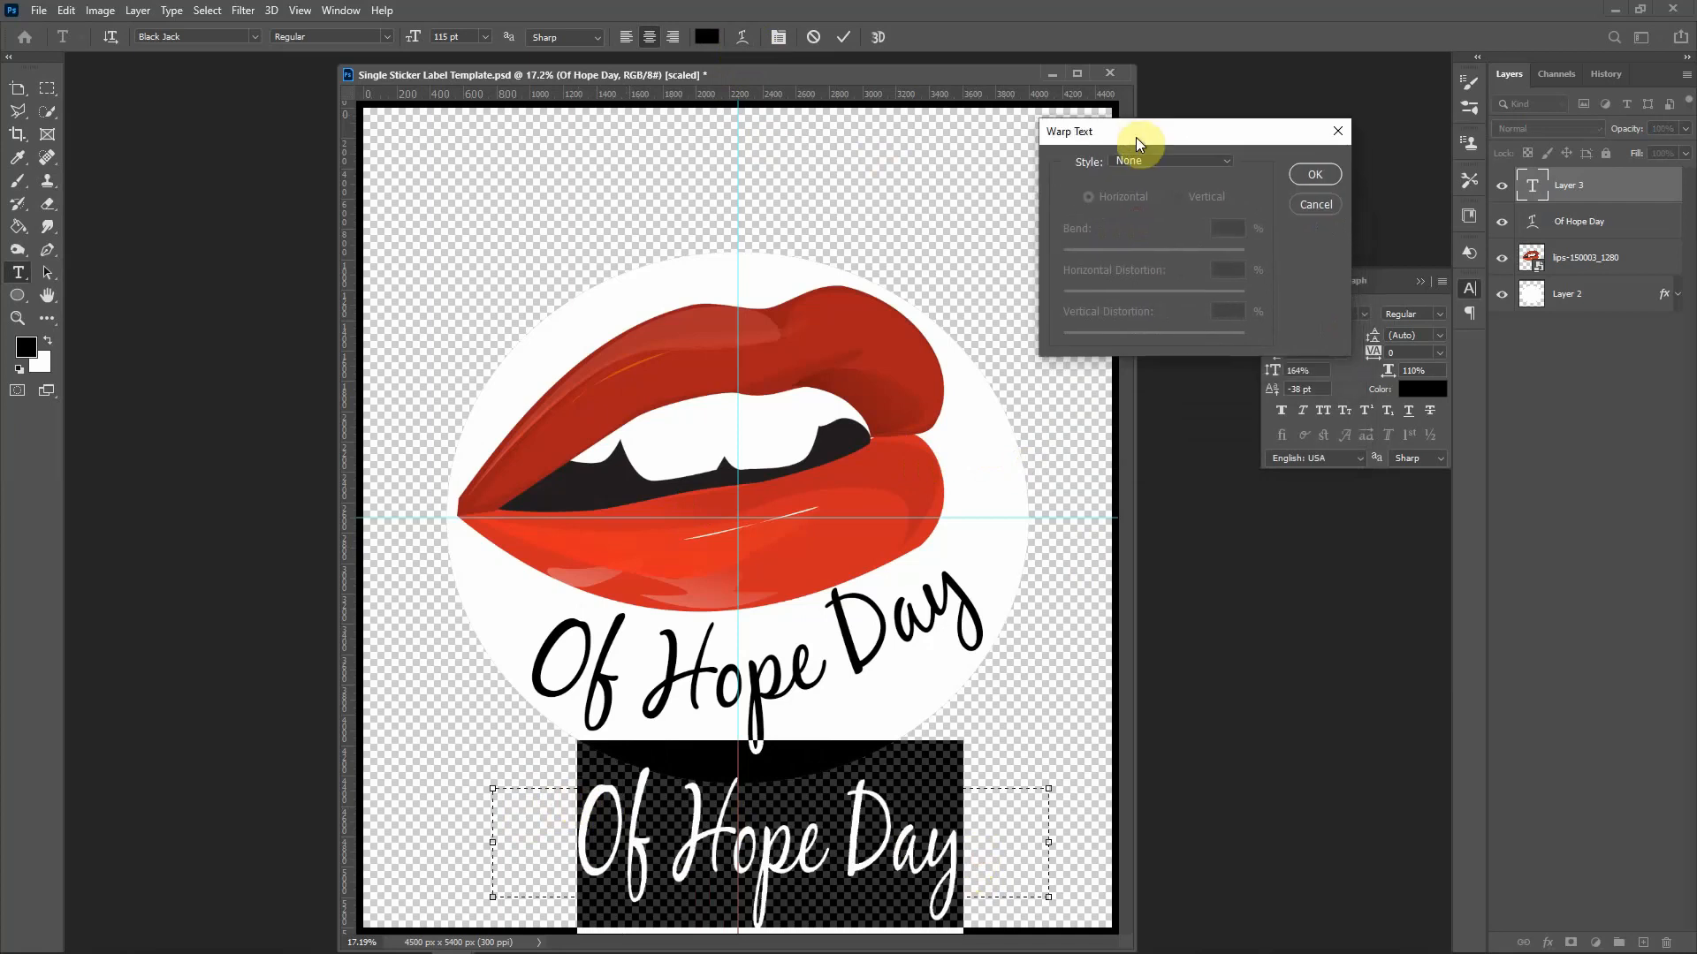
pyautogui.click(1228, 159)
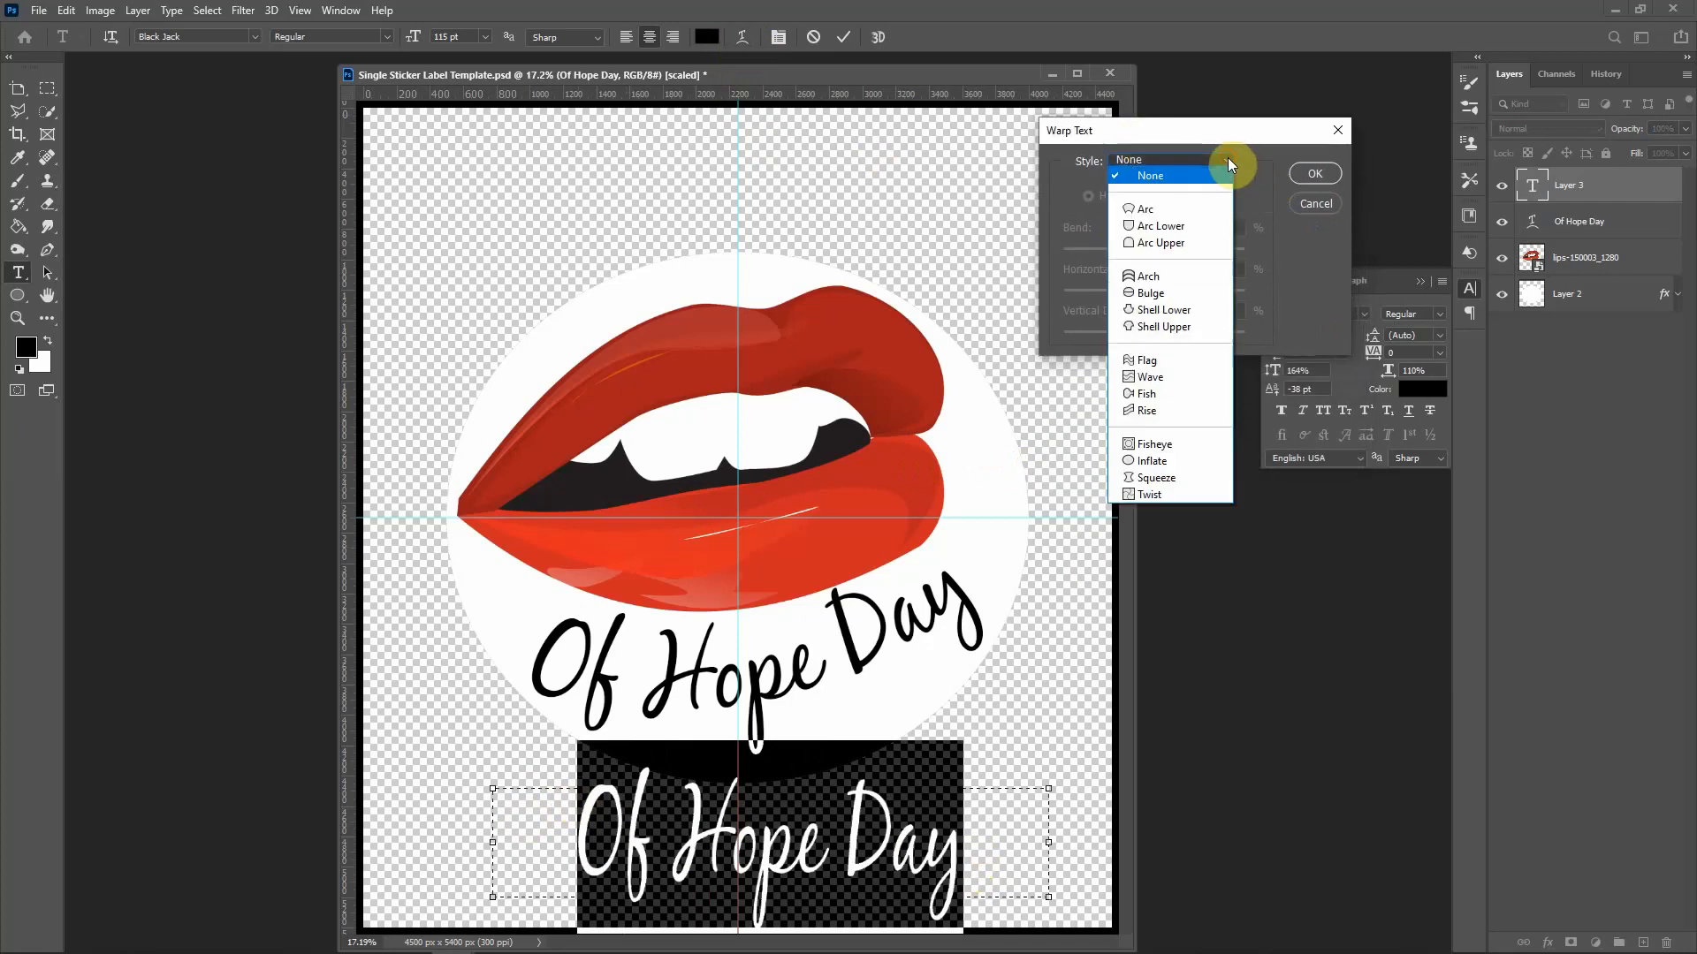
pyautogui.click(1148, 211)
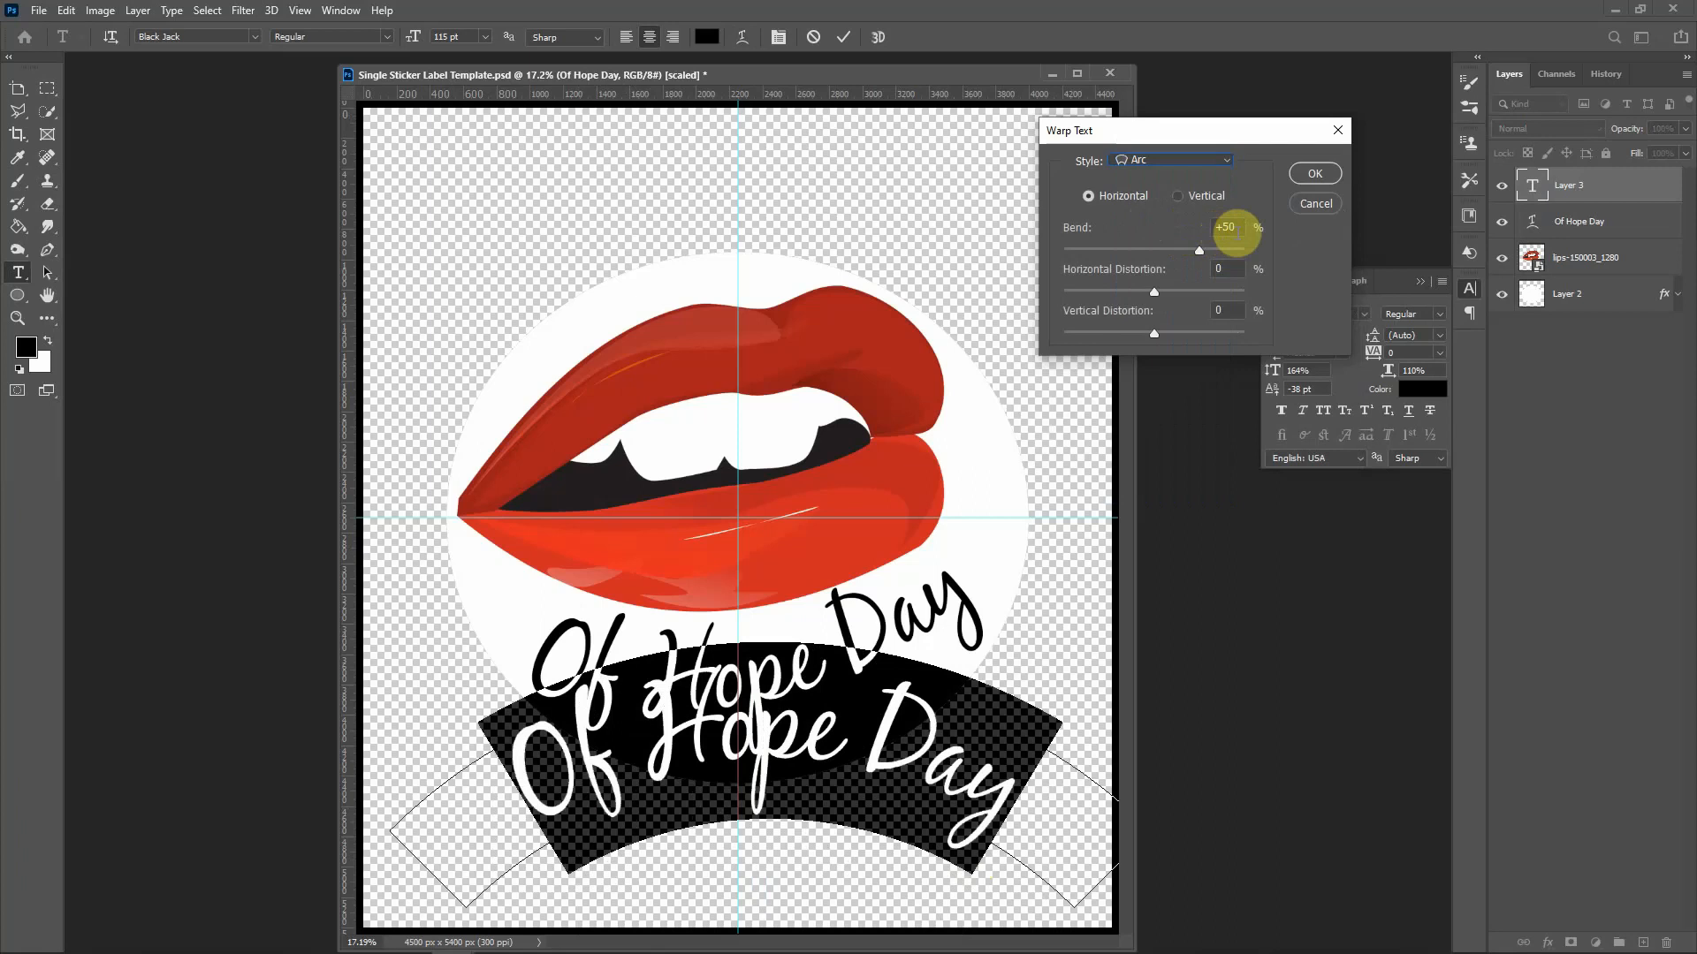
pyautogui.doubleClick(1229, 228)
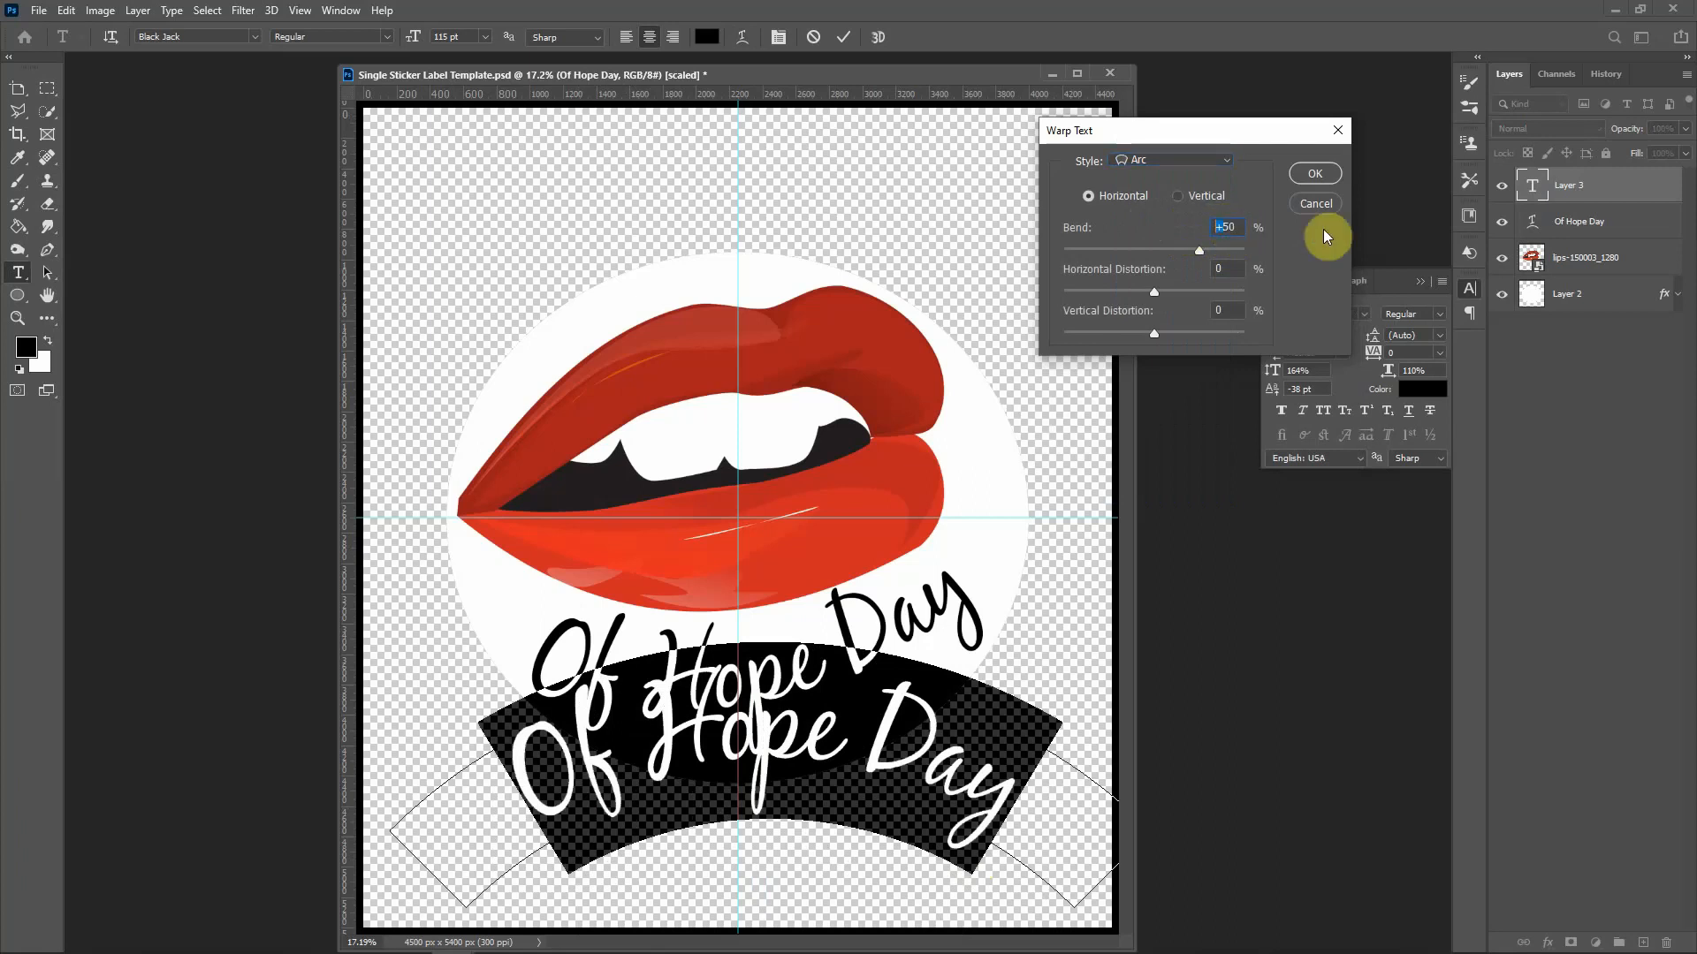
pyautogui.write('-50')
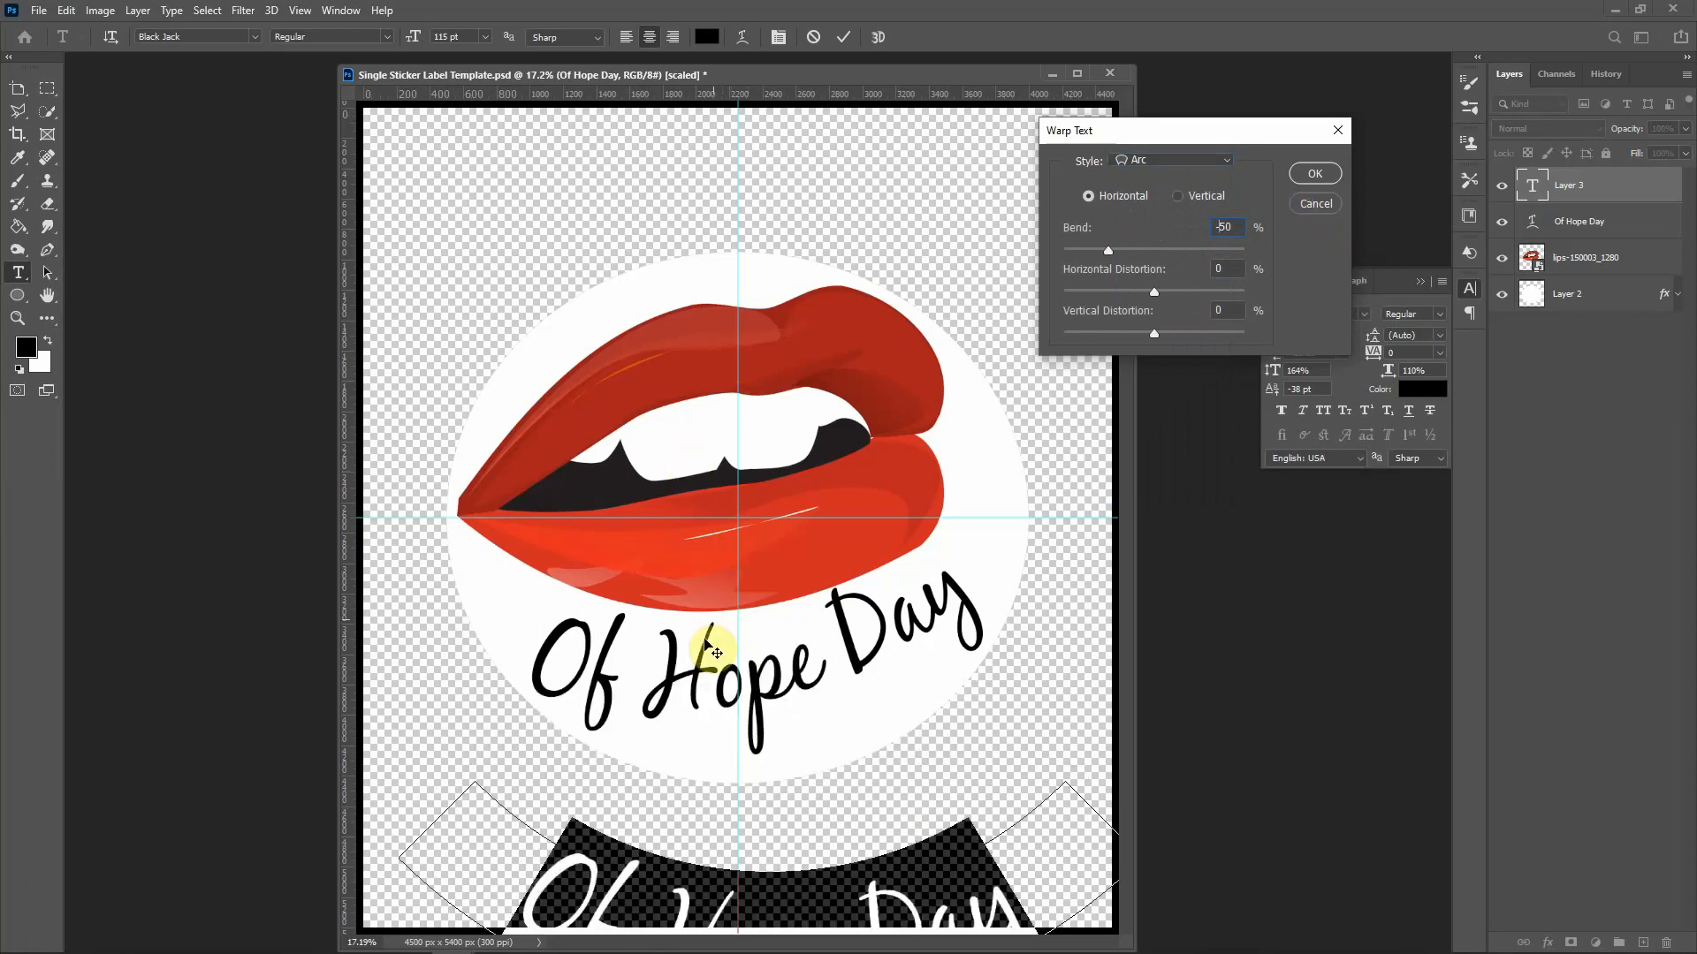
pyautogui.click(1320, 174)
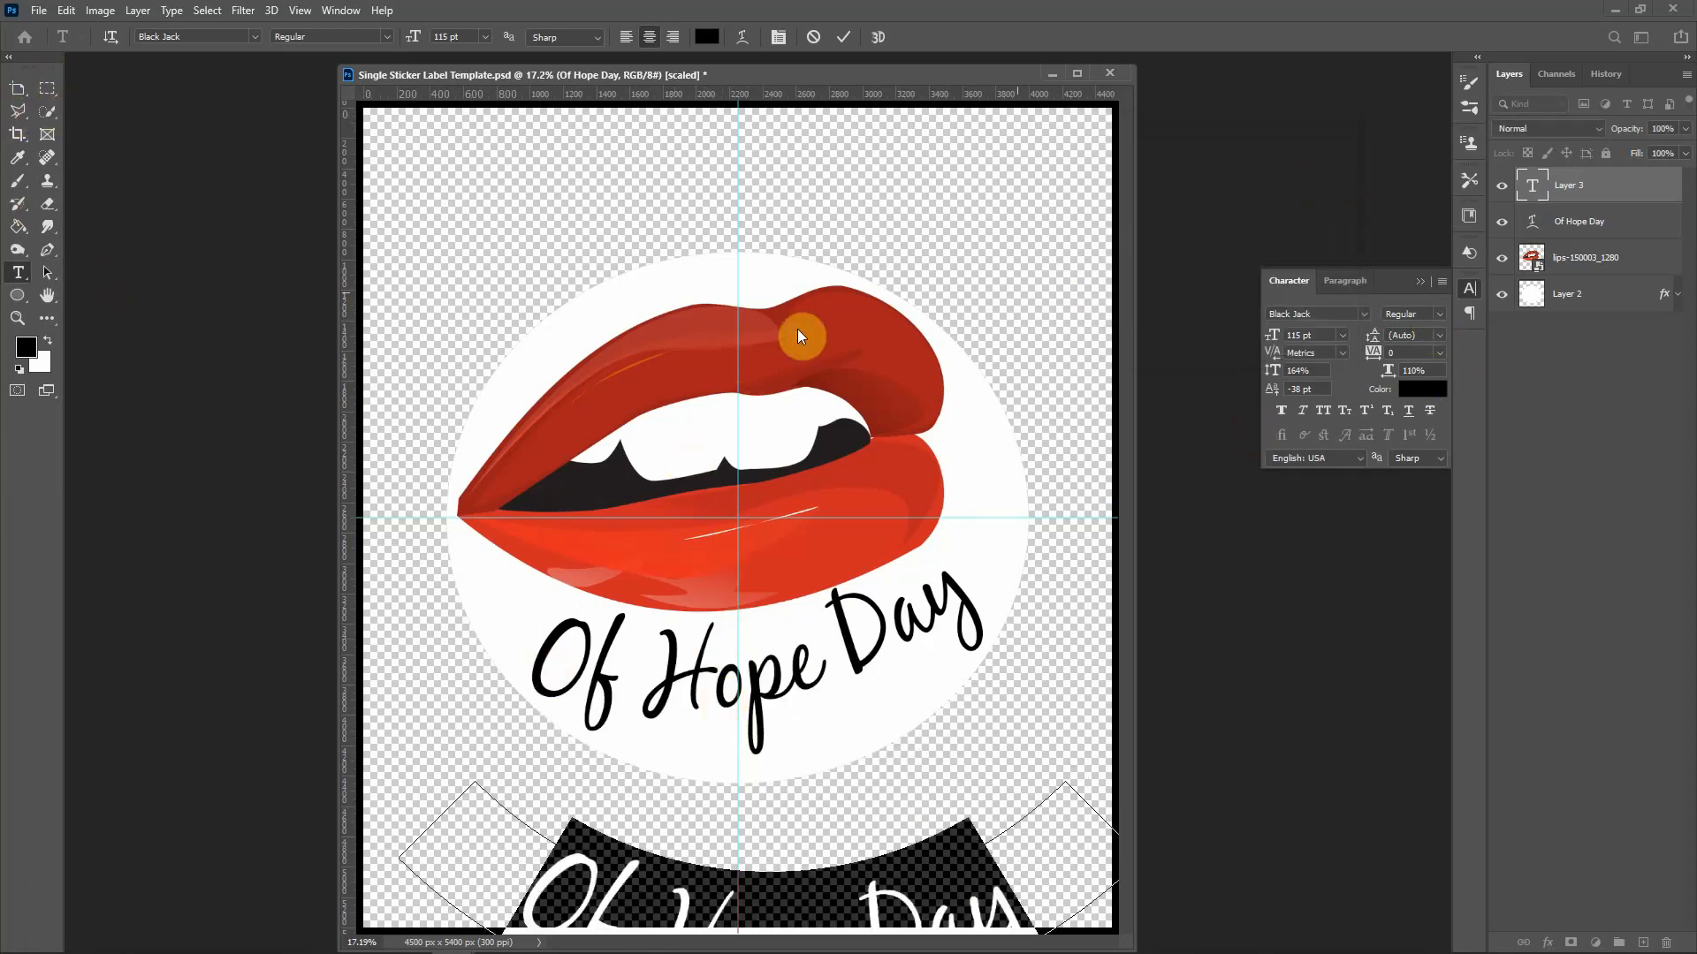
# Step: Move the arched text copy over the original, test and cancel a rotation, then delete it
pyautogui.click(18, 88)
pyautogui.moveTo(719, 909); pyautogui.dragTo(708, 611)
pyautogui.hotkey('ctrl', 't')
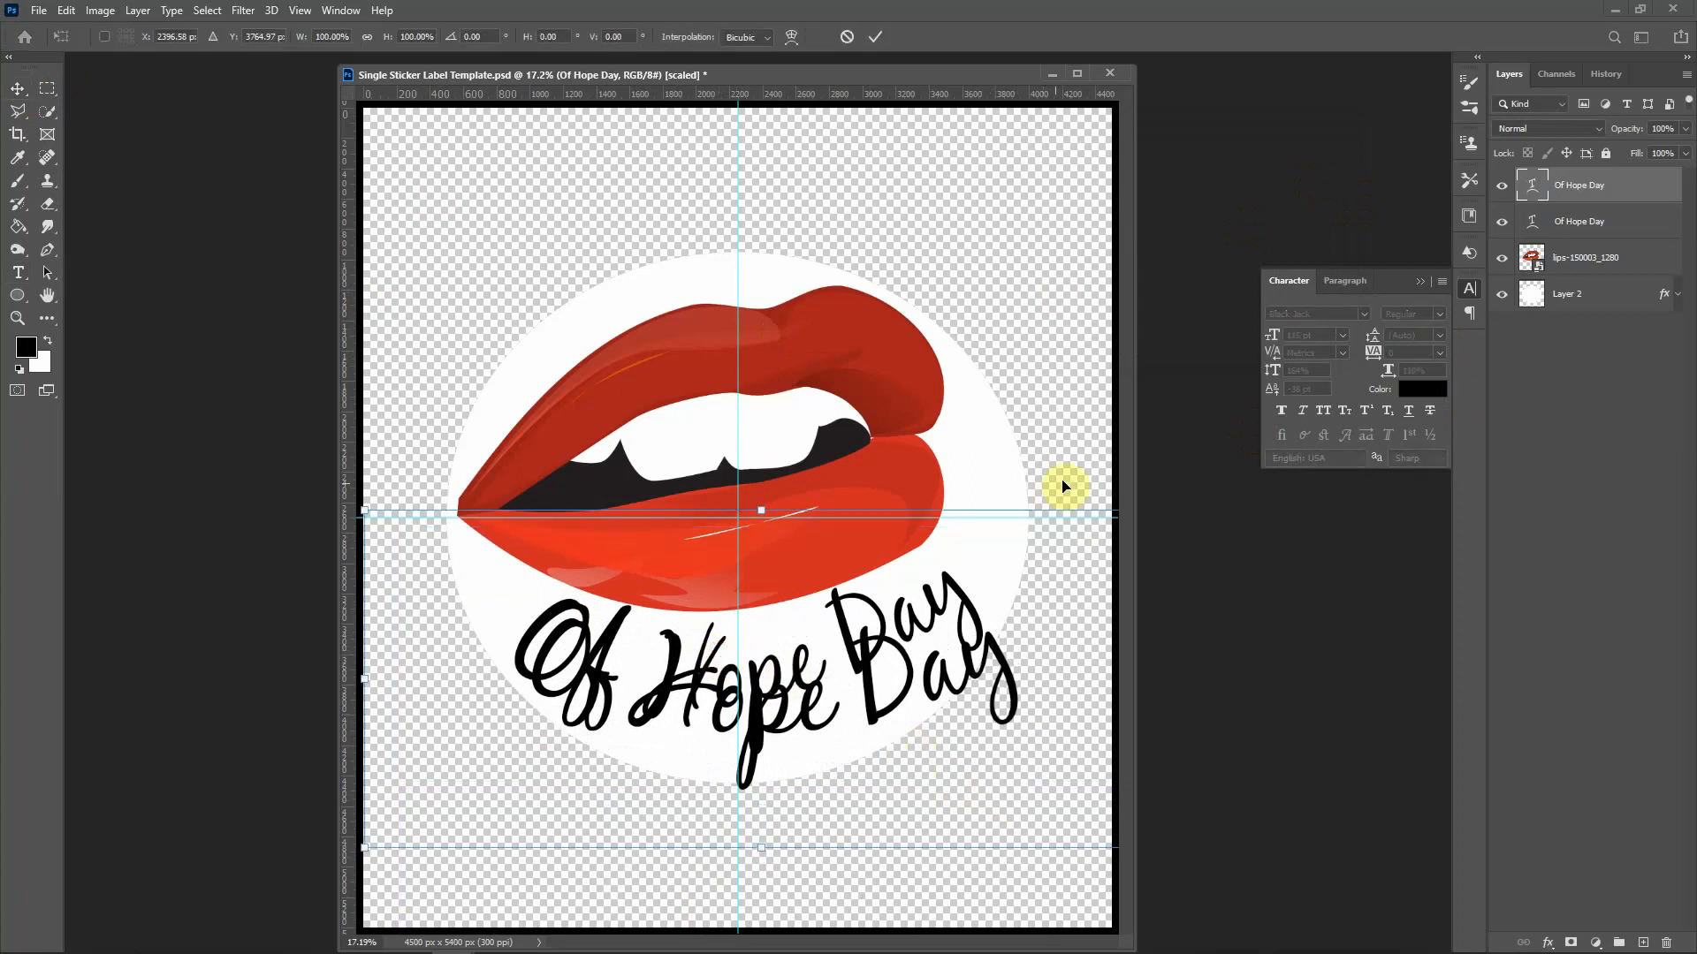
pyautogui.moveTo(1060, 436)
pyautogui.mouseDown()
pyautogui.moveTo(1062, 462)
pyautogui.moveTo(1052, 431)
pyautogui.mouseUp()
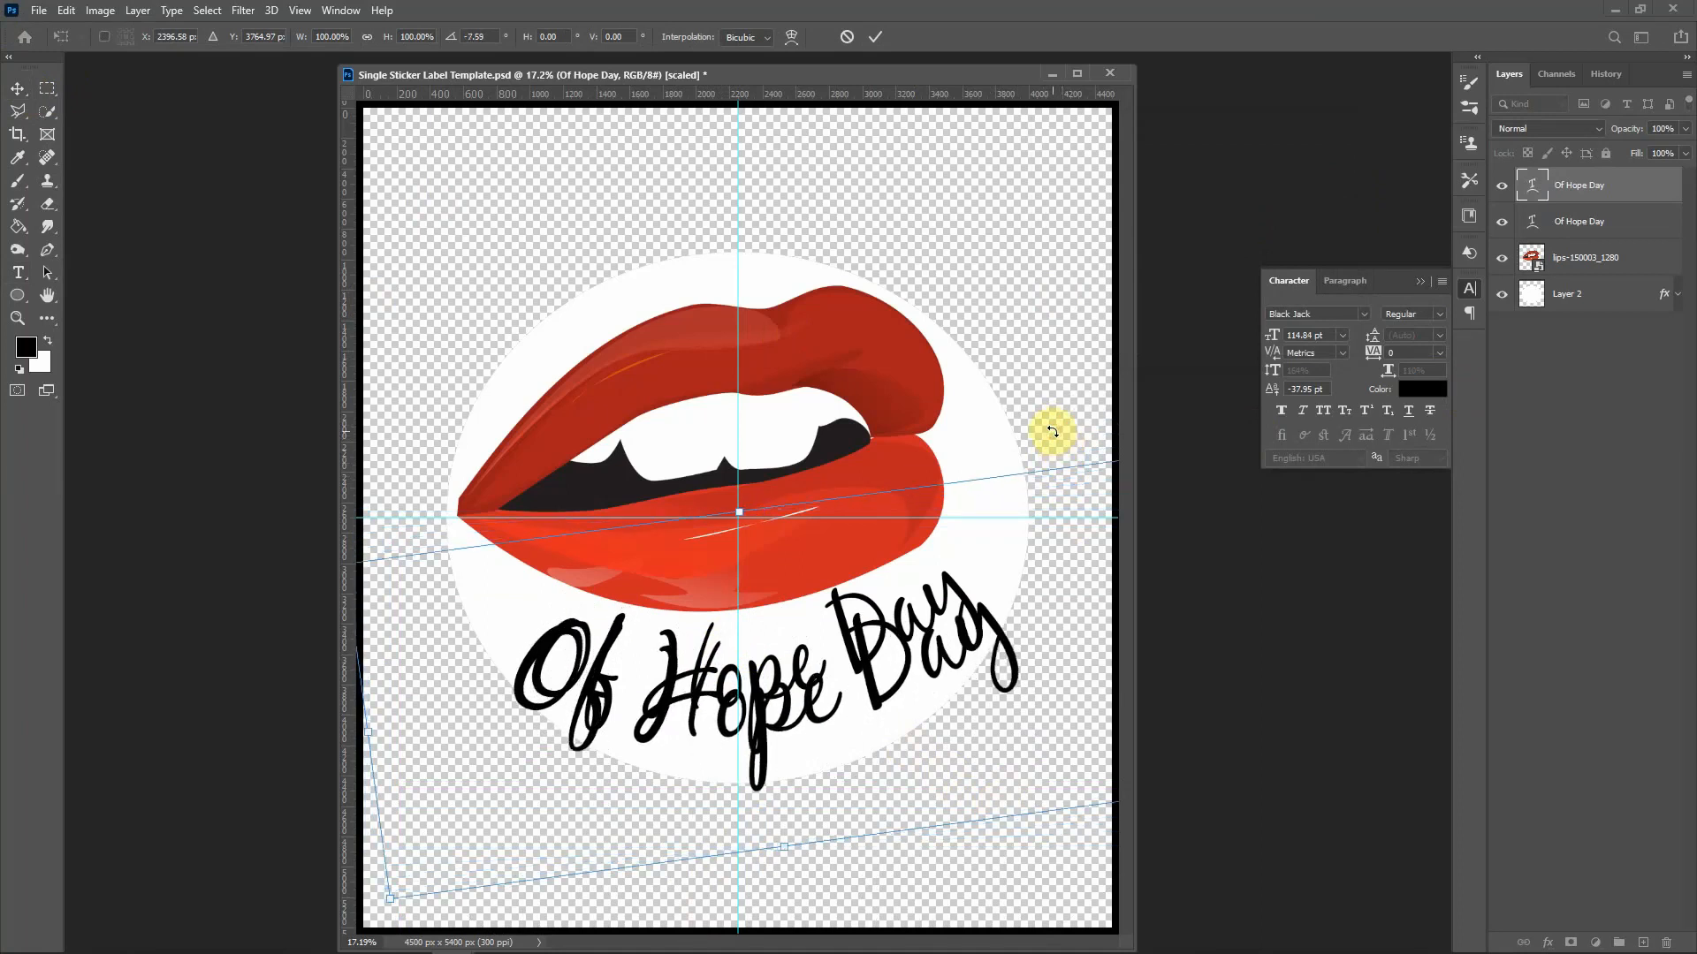
pyautogui.press('Escape')
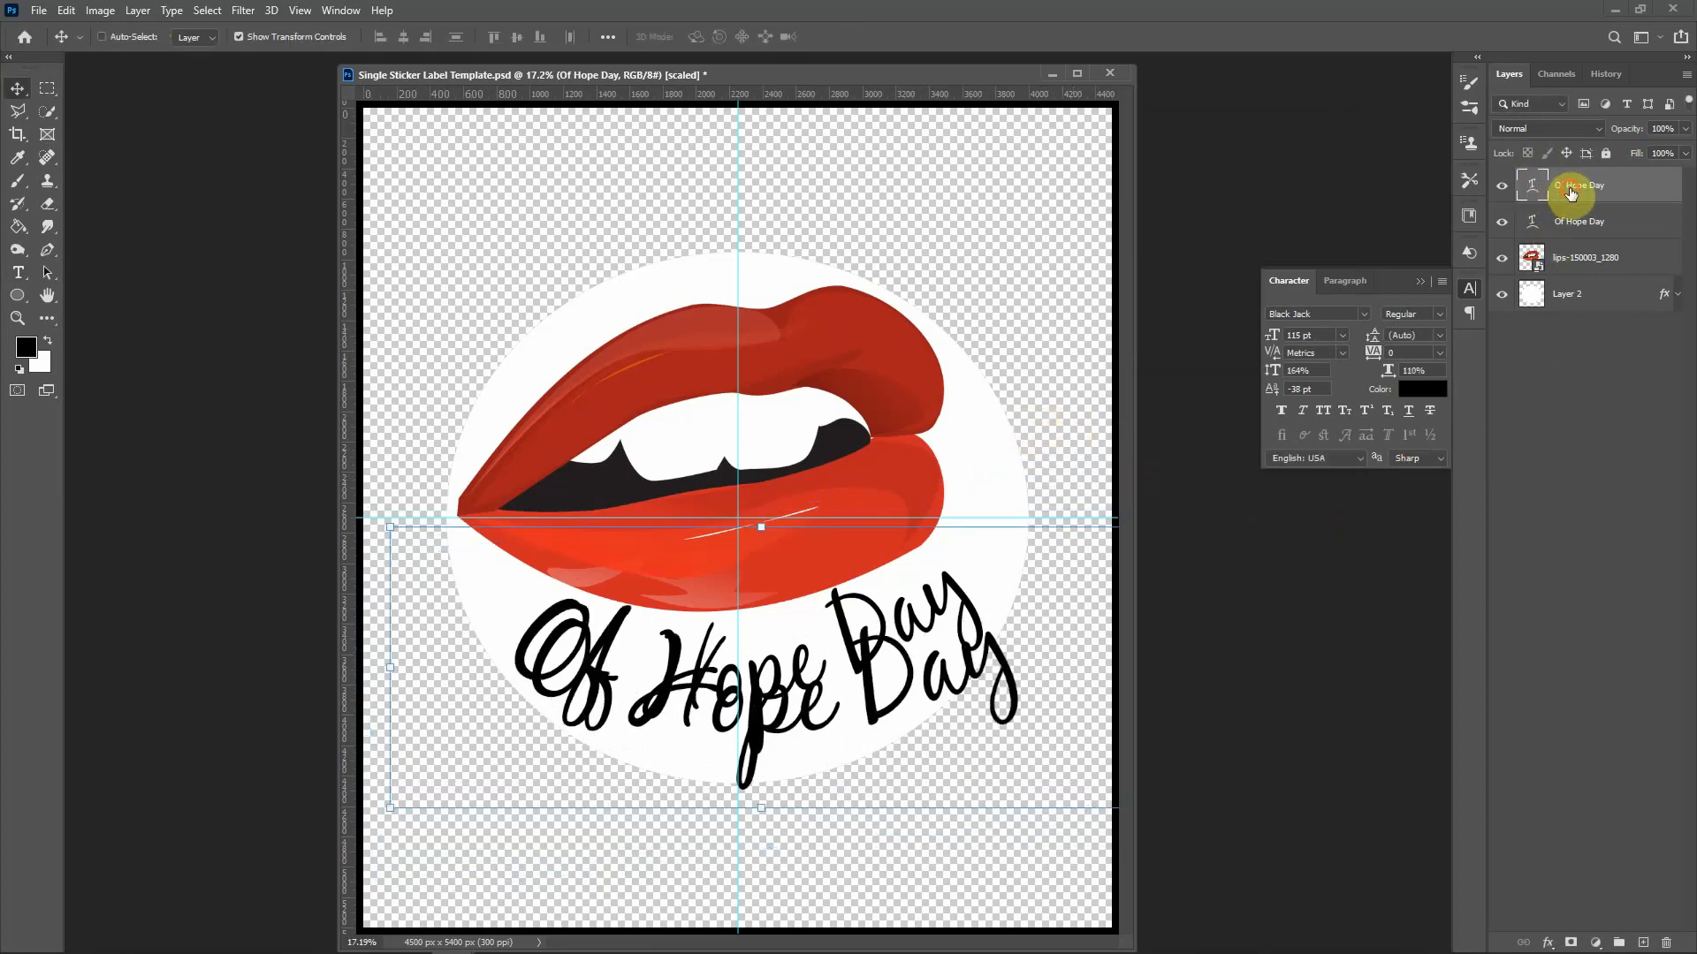
pyautogui.press('Delete')
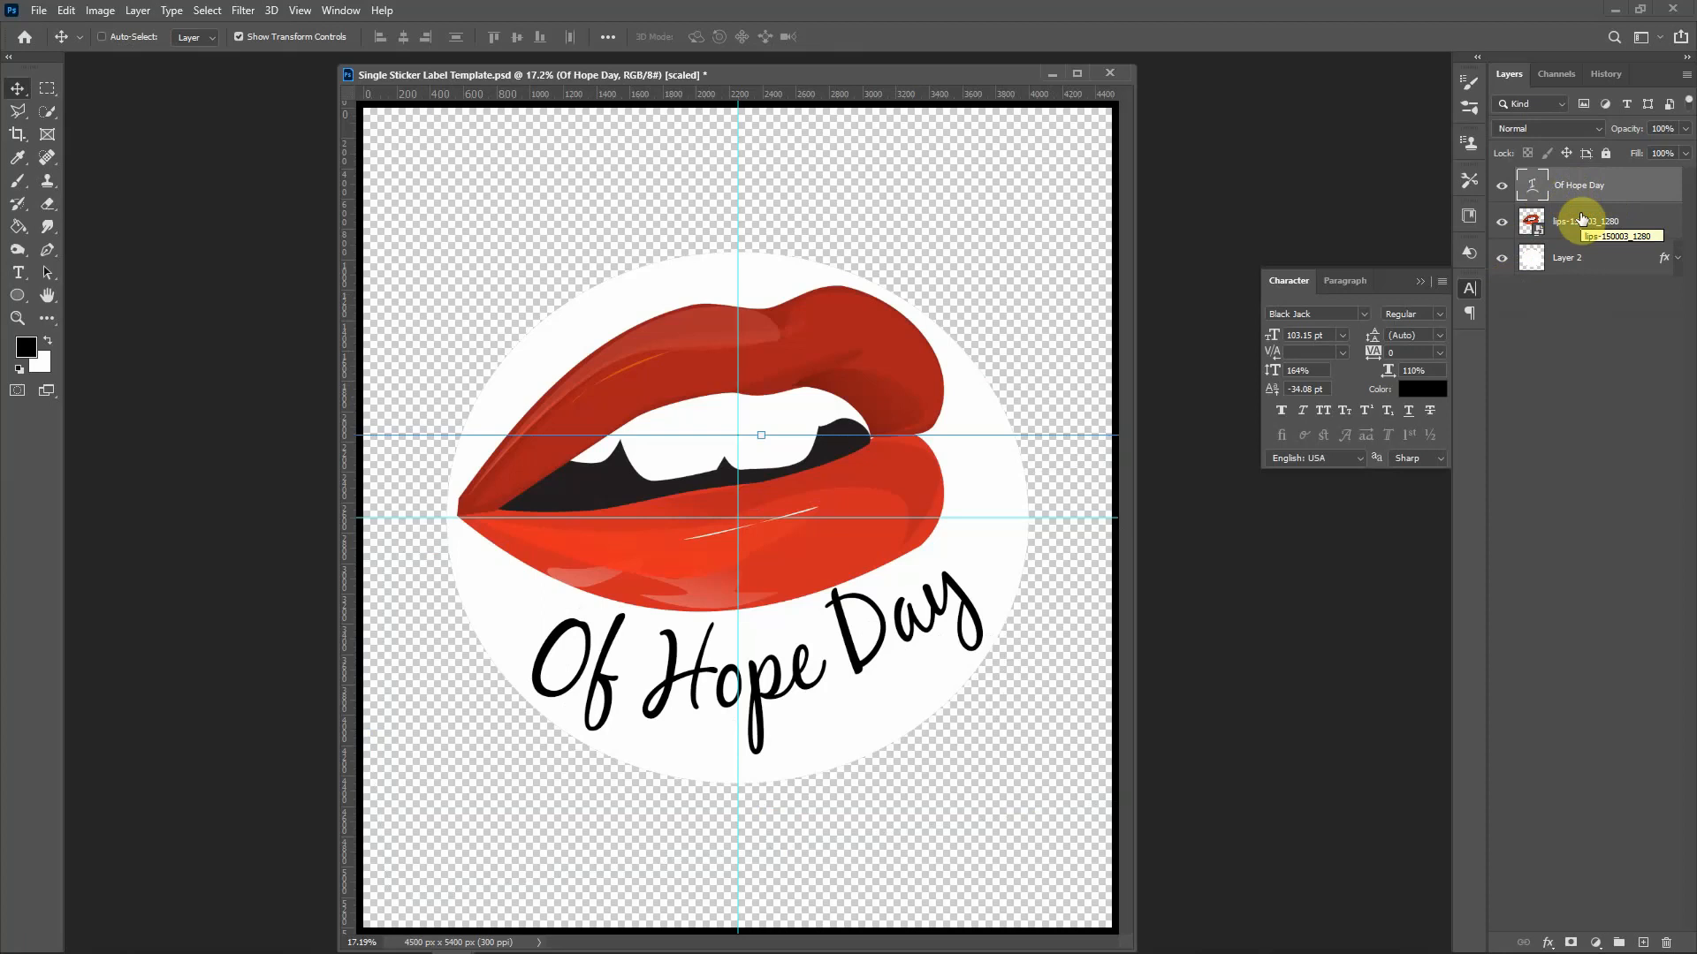
# Step: Stamp the circle, lips and text into Layer 3, hide the originals and nudge it left
pyautogui.press('ctrl')
pyautogui.hotkey('ctrl', 'shift', 'alt', 'e')
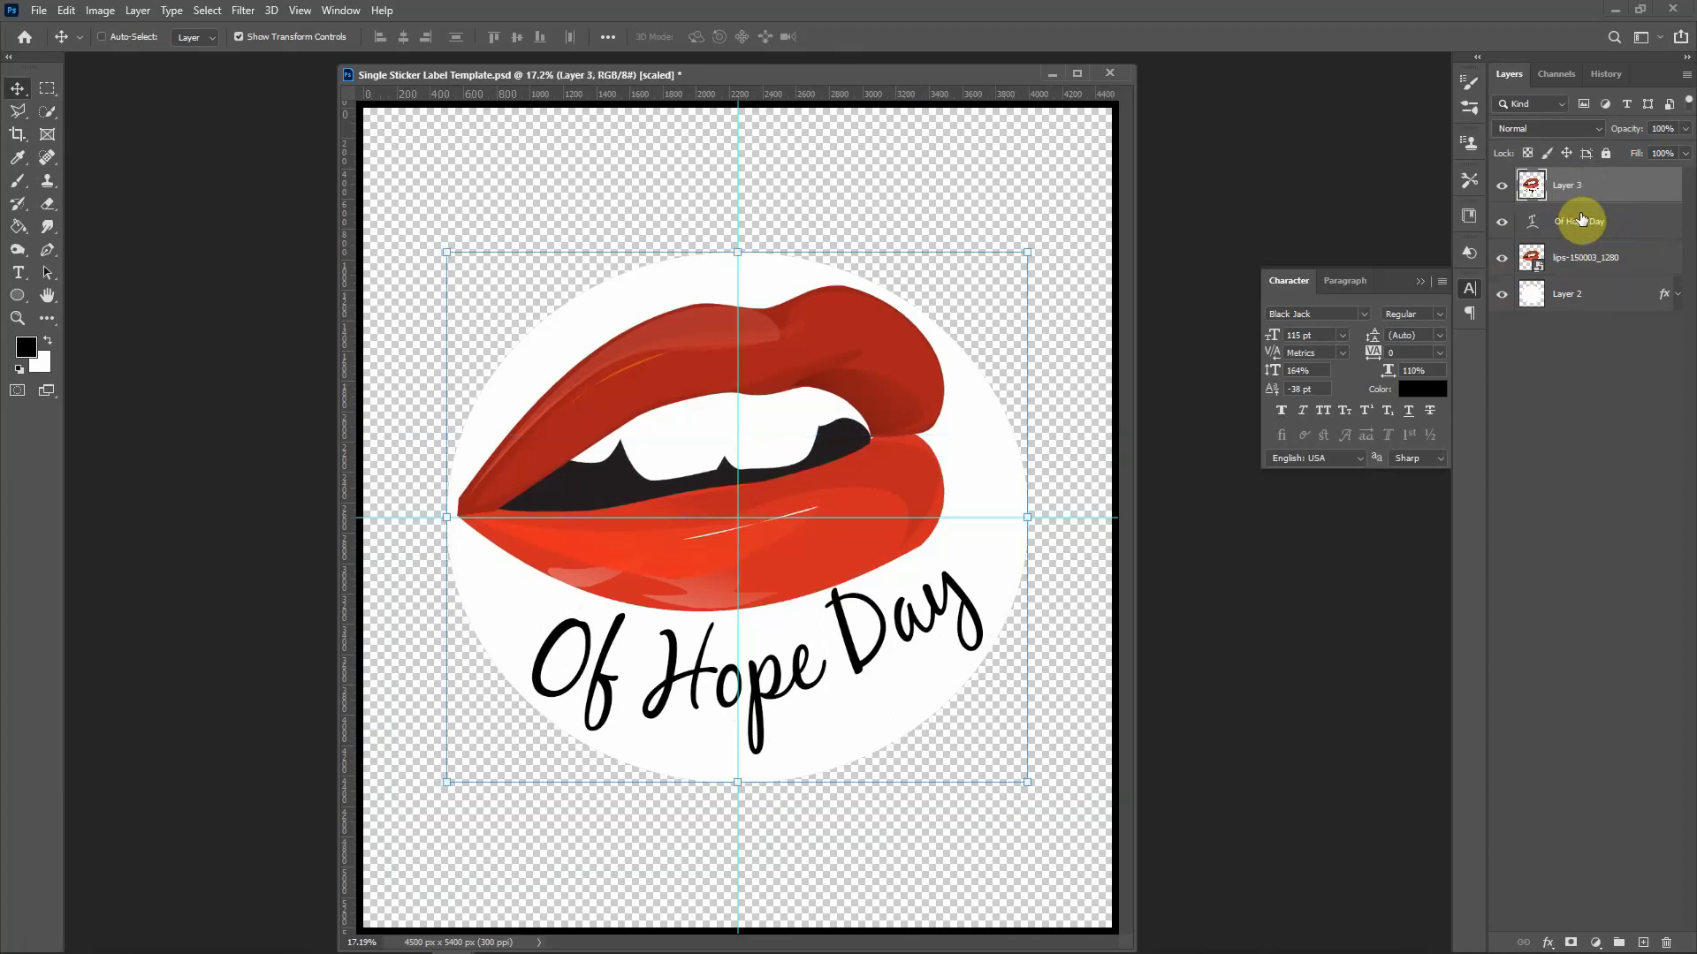
pyautogui.moveTo(1501, 221); pyautogui.dragTo(1499, 302)
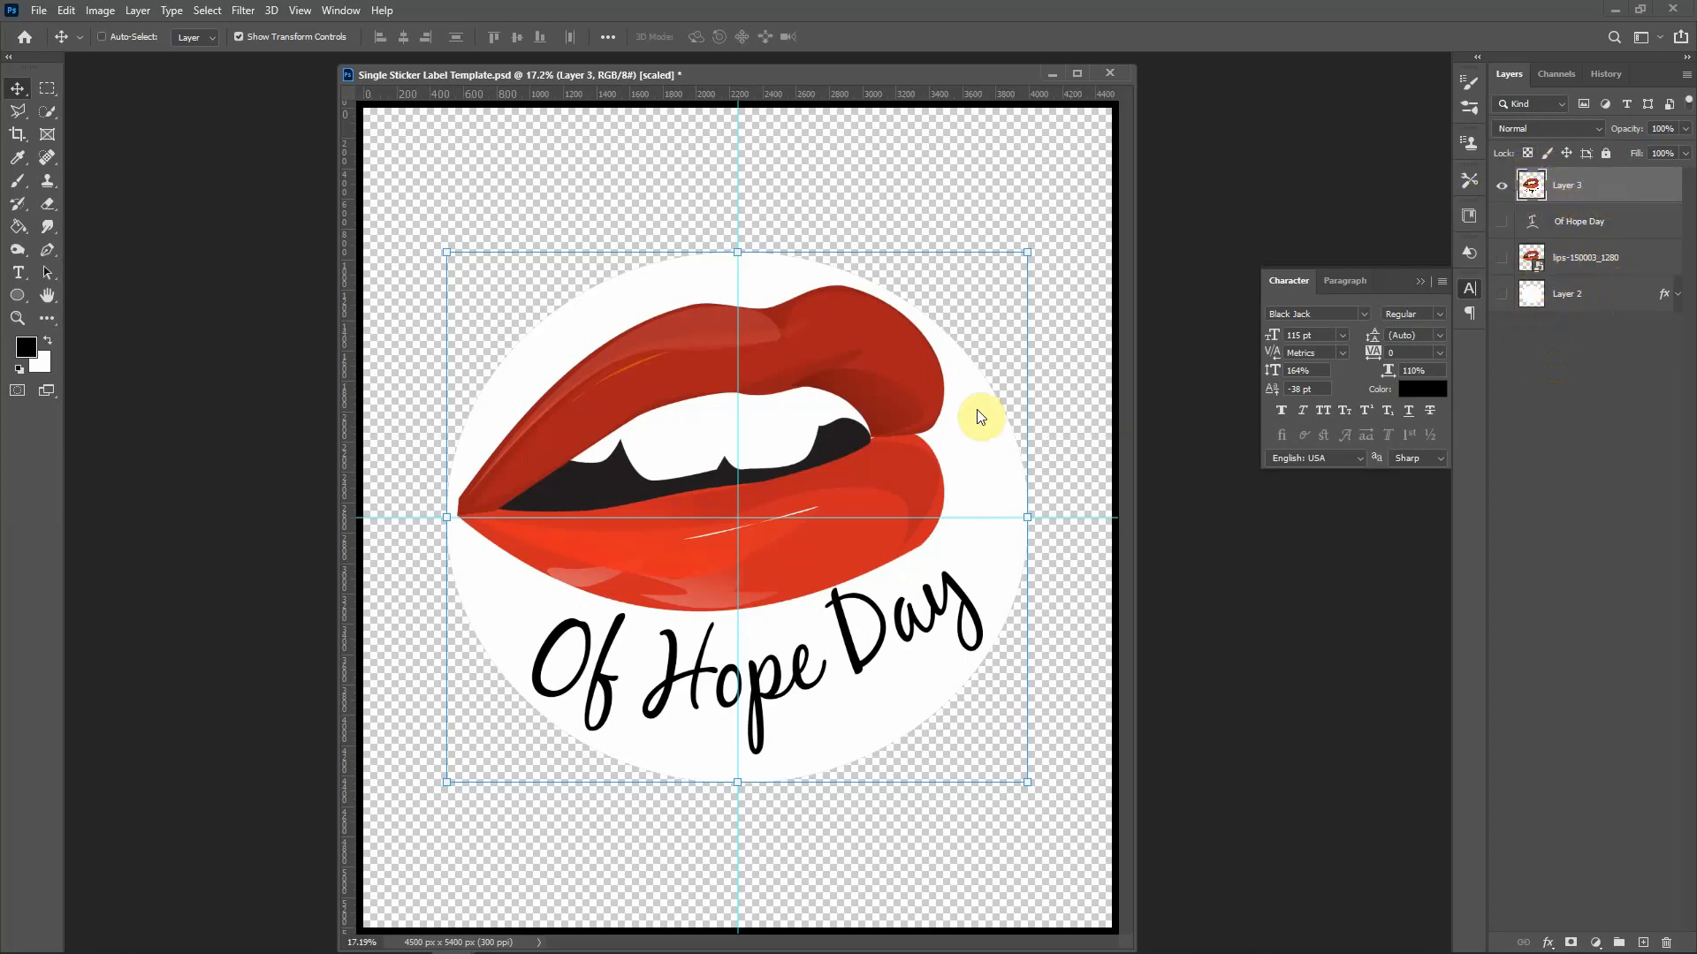
pyautogui.moveTo(914, 405)
pyautogui.mouseDown()
pyautogui.moveTo(815, 442)
pyautogui.moveTo(824, 399)
pyautogui.moveTo(922, 400)
pyautogui.moveTo(889, 412)
pyautogui.mouseUp()
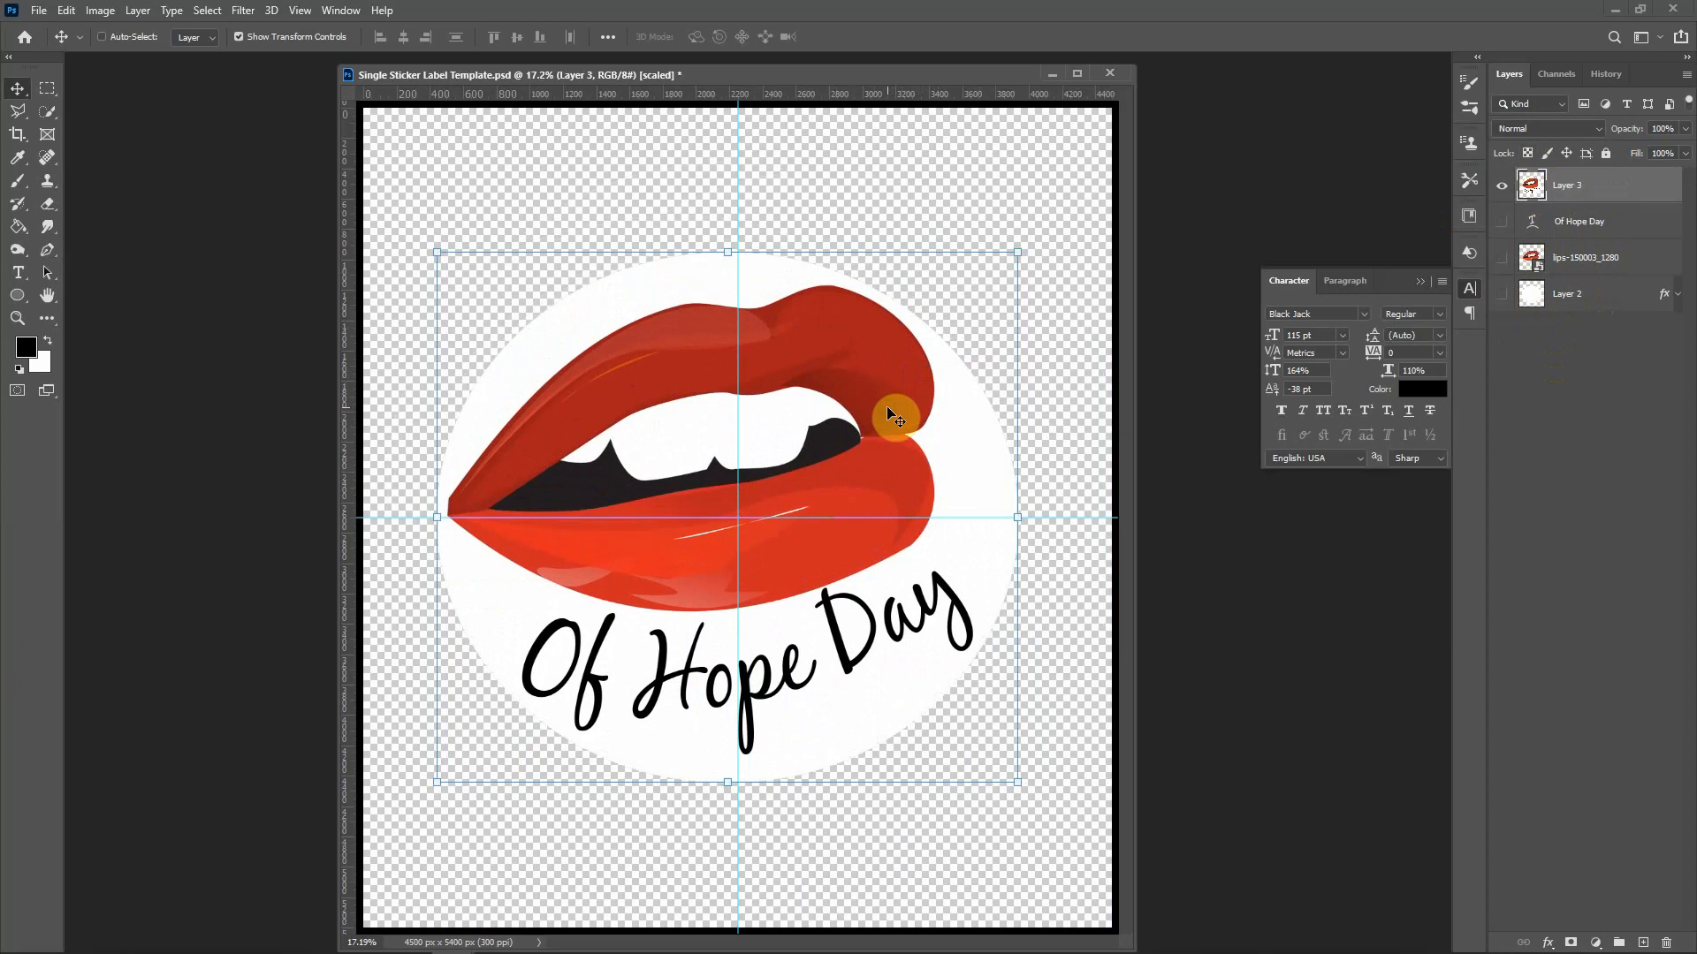
# Step: Move the single-sticker window aside and drag the merged sticker into Sticker Label Template as Layer 2
pyautogui.click(687, 75)
pyautogui.moveTo(687, 74); pyautogui.dragTo(1695, 148)
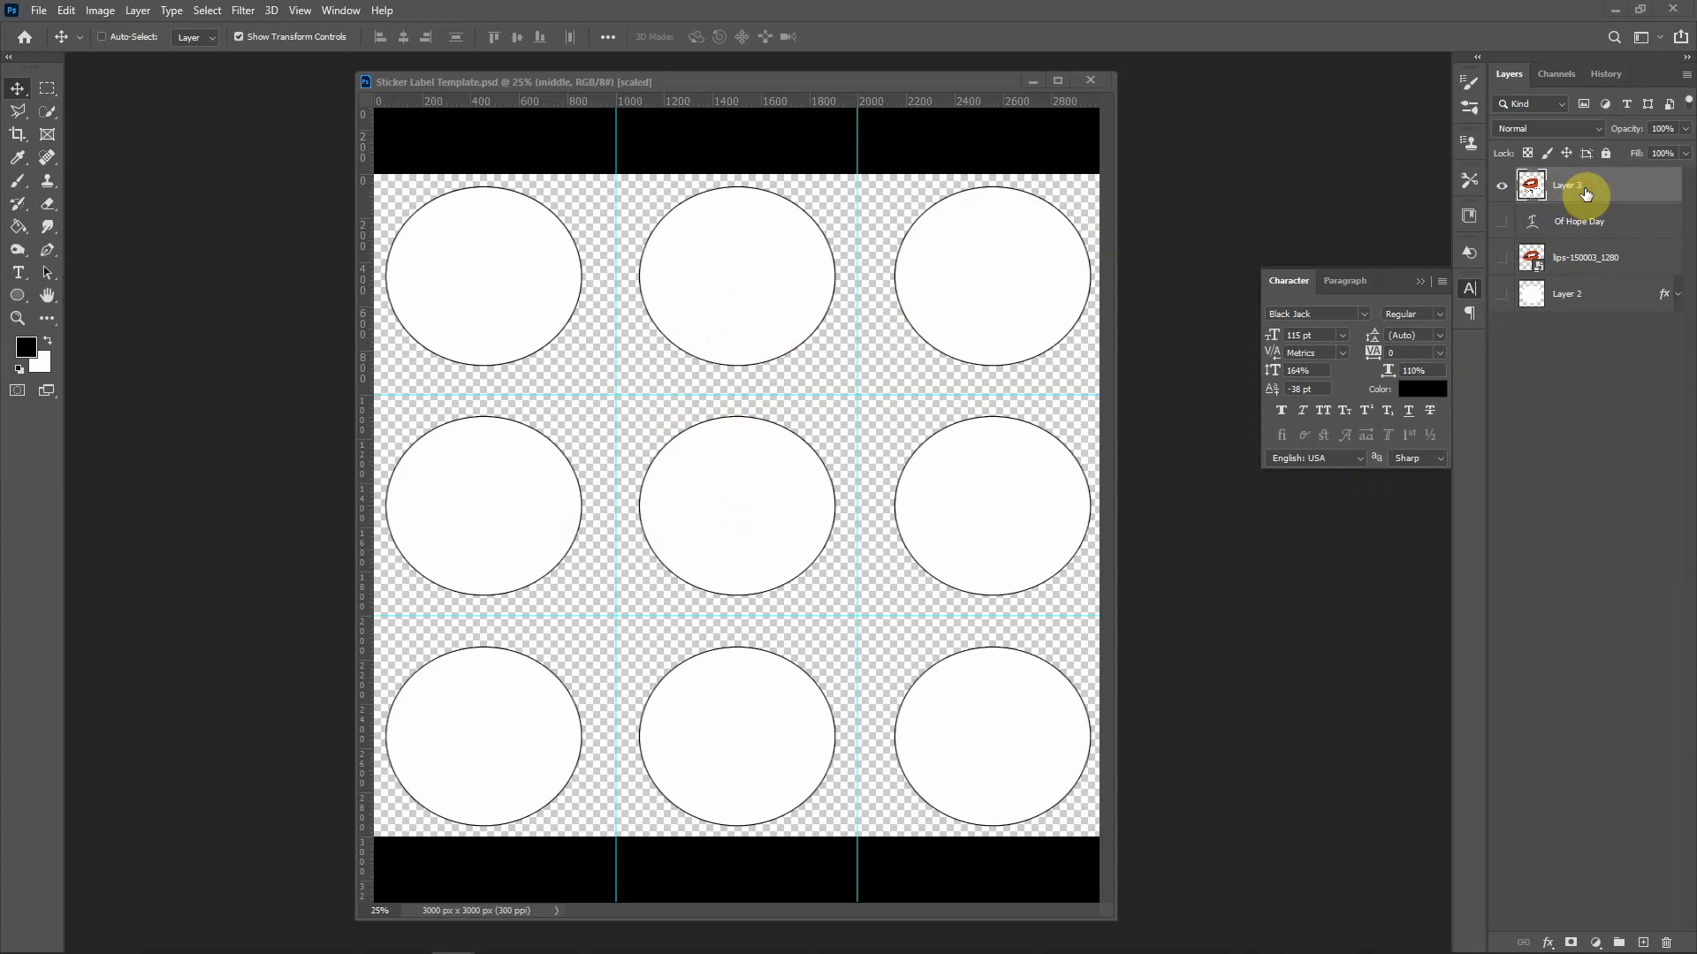
pyautogui.moveTo(1586, 194); pyautogui.dragTo(814, 474)
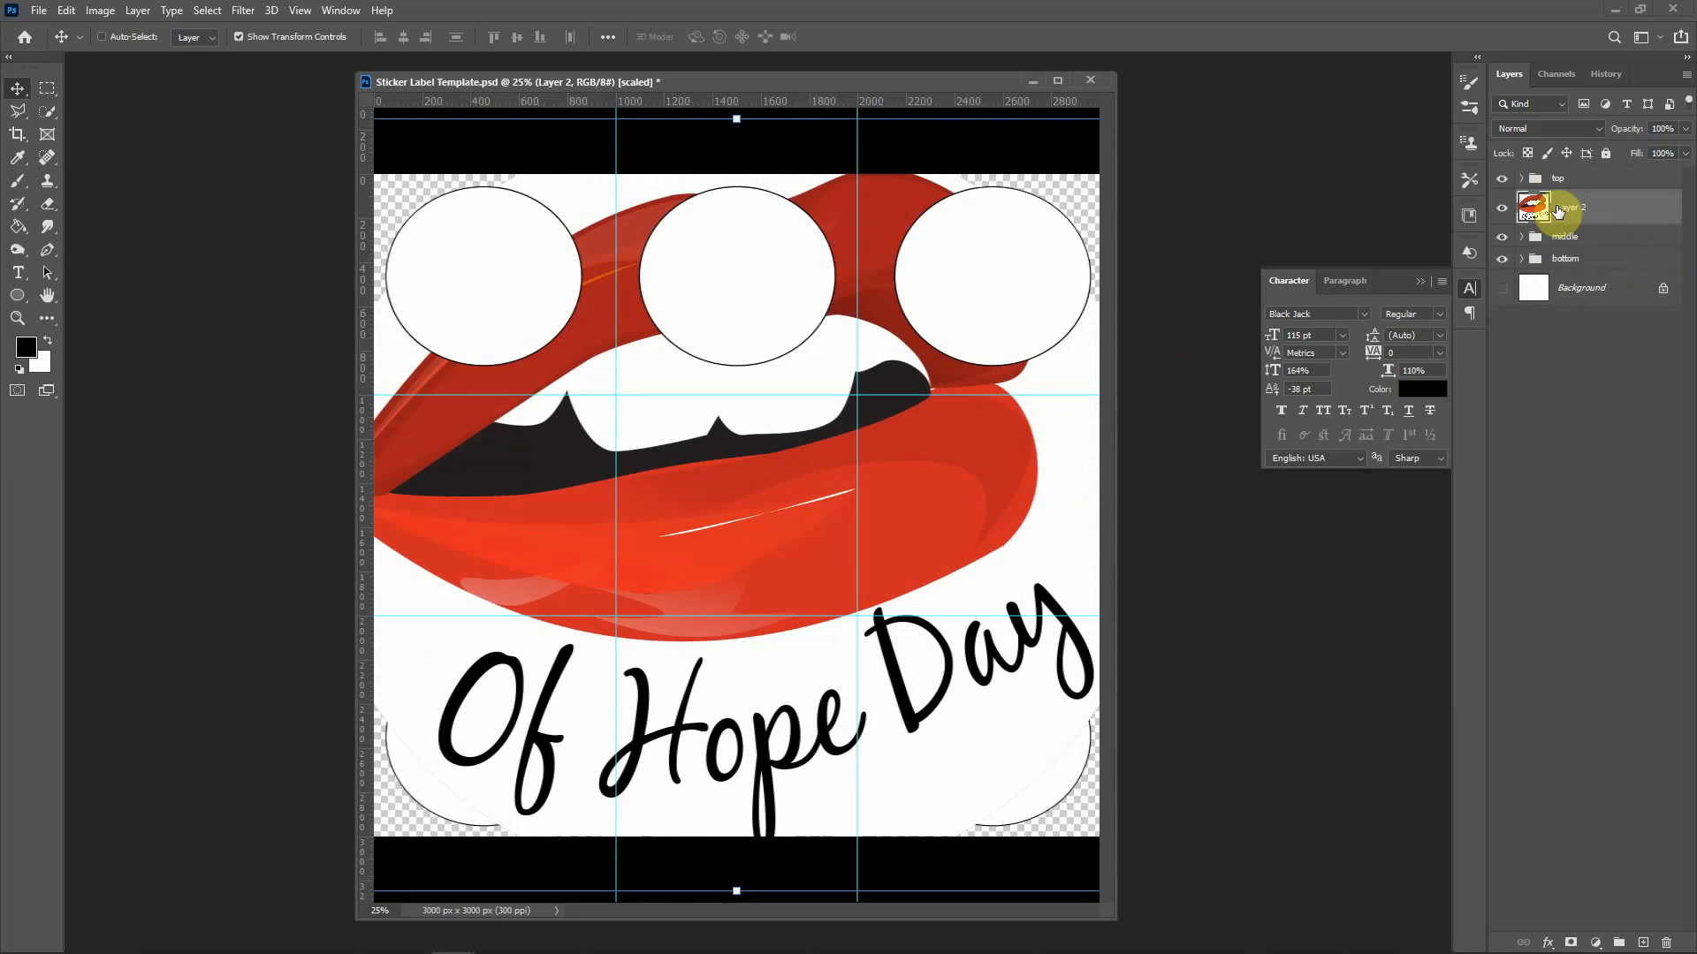
# Step: Scale the lips sticker to 23% width and height, then move its layer to the top of the stack
pyautogui.press('ctrl')
pyautogui.hotkey('ctrl', 't')
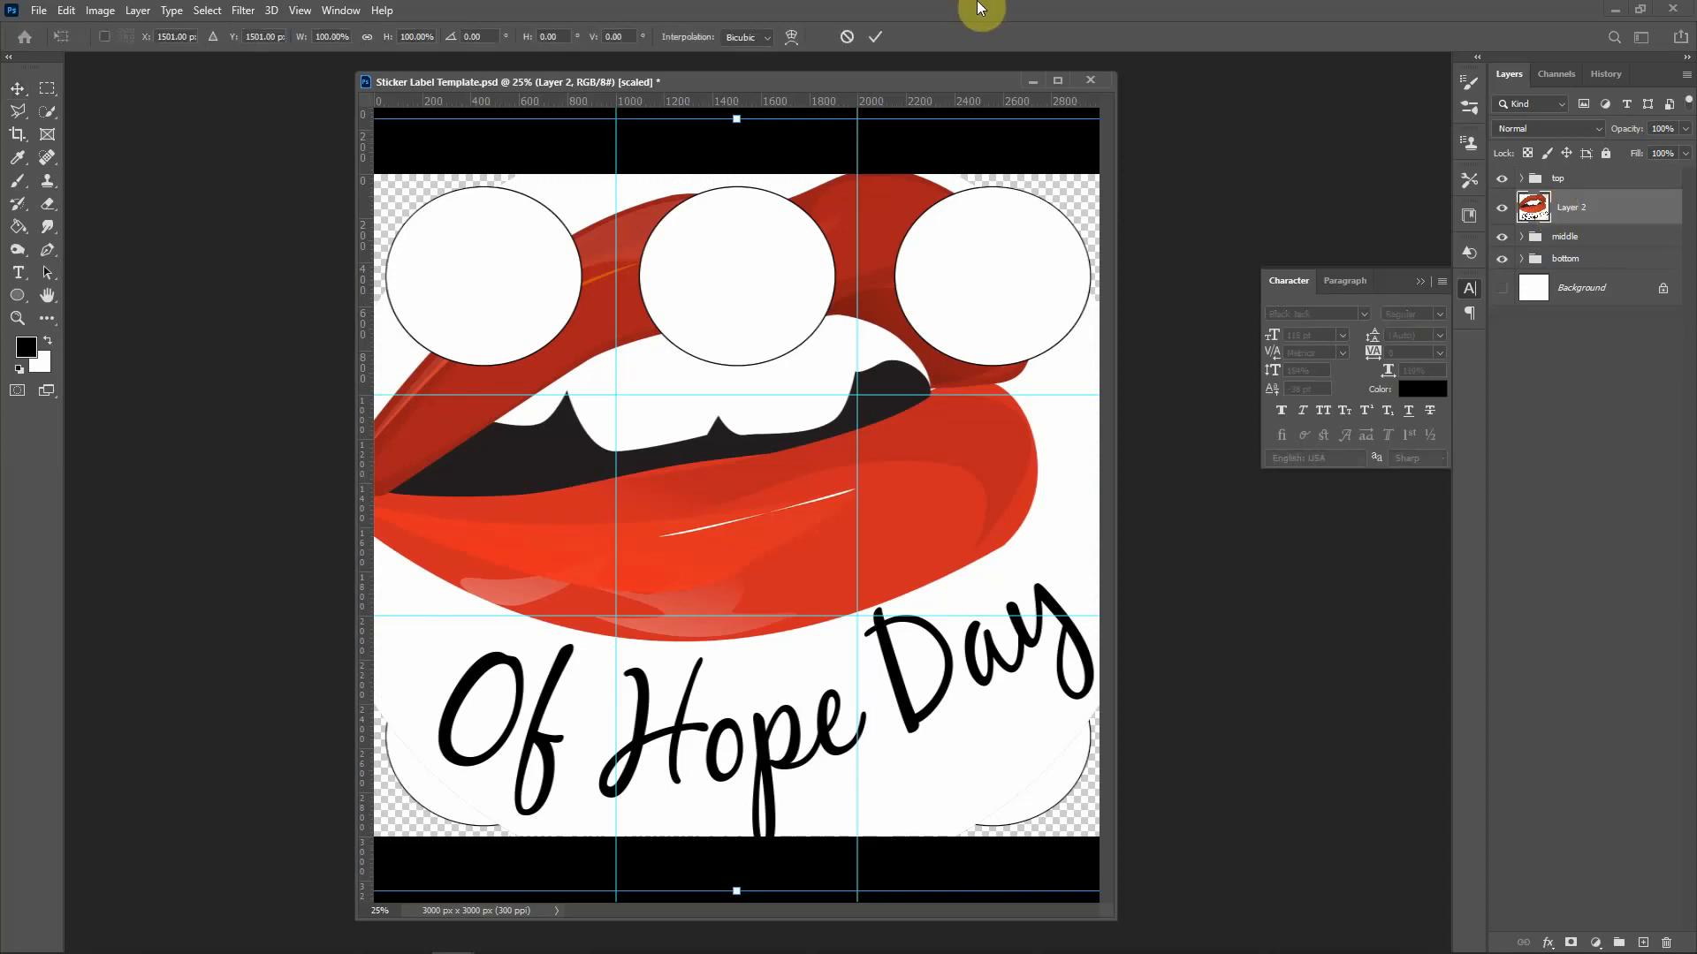
pyautogui.click(337, 37)
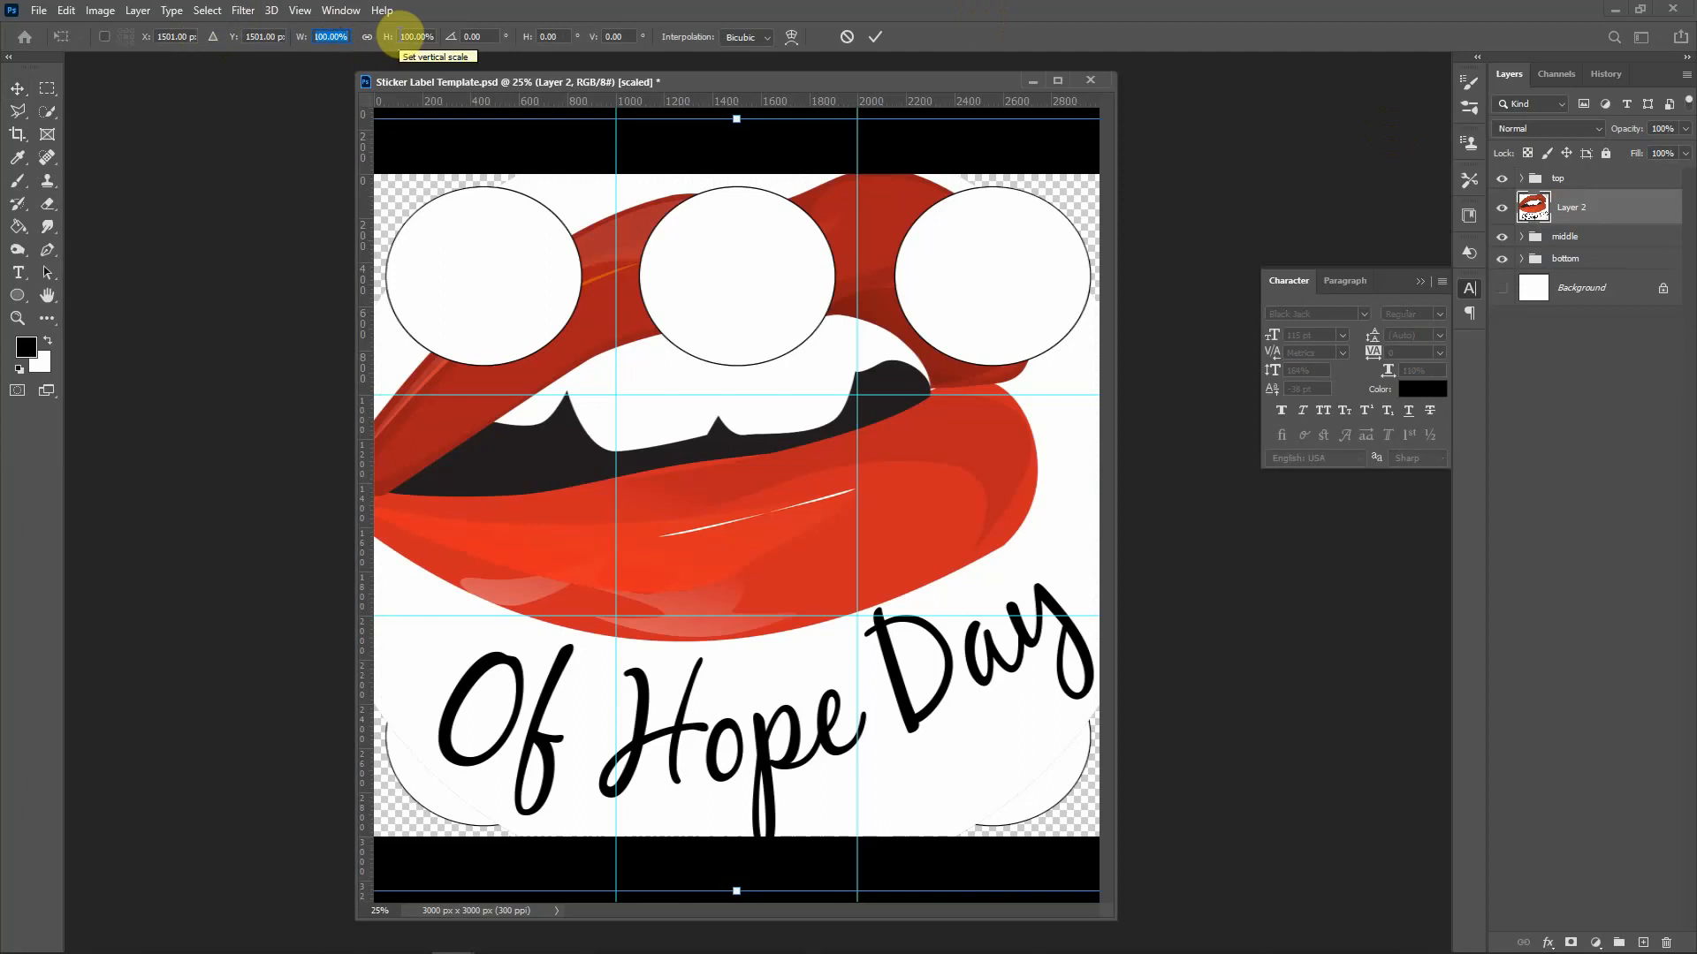
pyautogui.write('23')
pyautogui.click(400, 37)
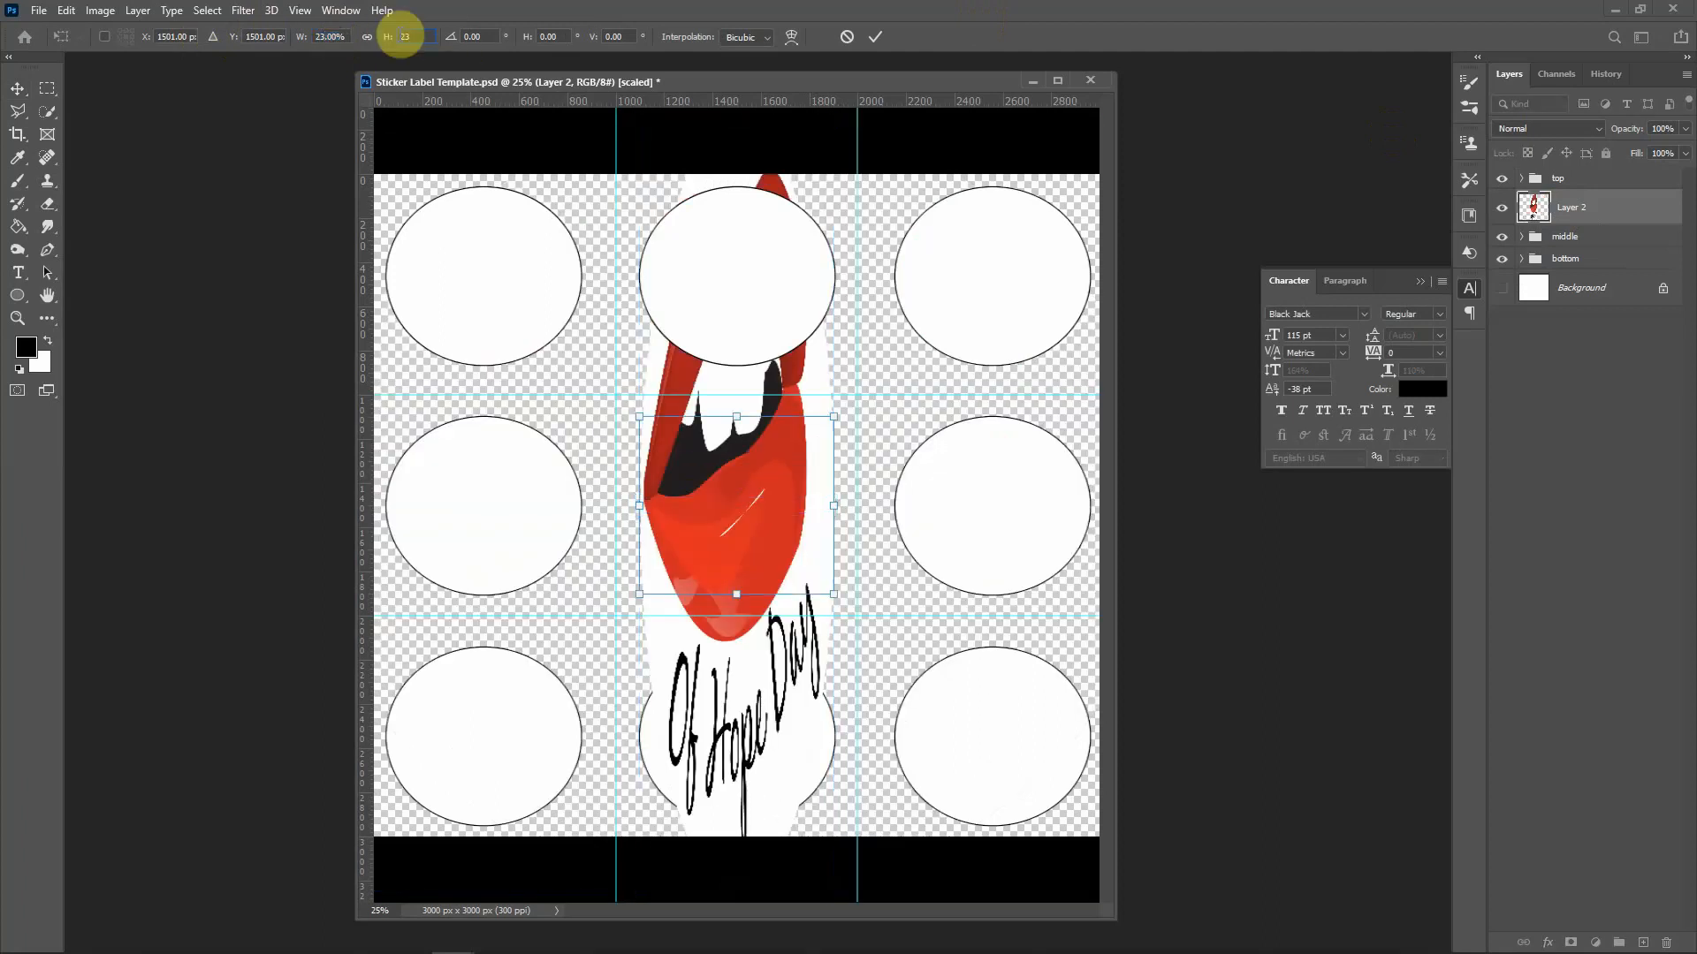
pyautogui.write('23')
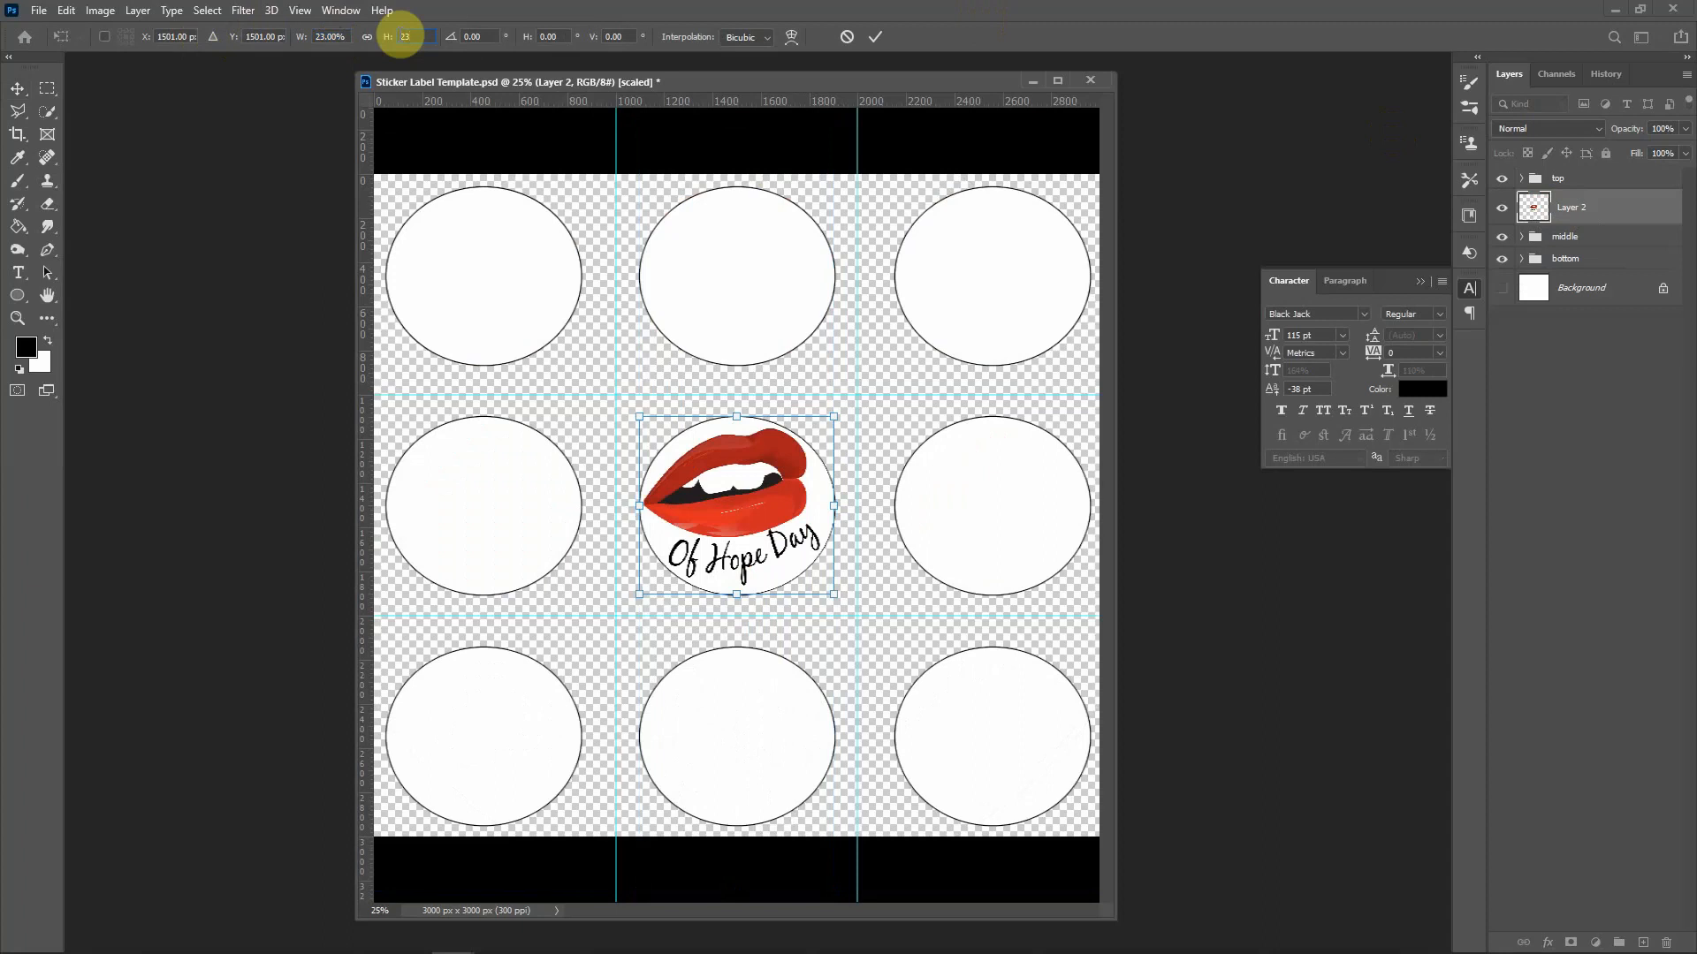
pyautogui.press('Return')
pyautogui.press('Return')
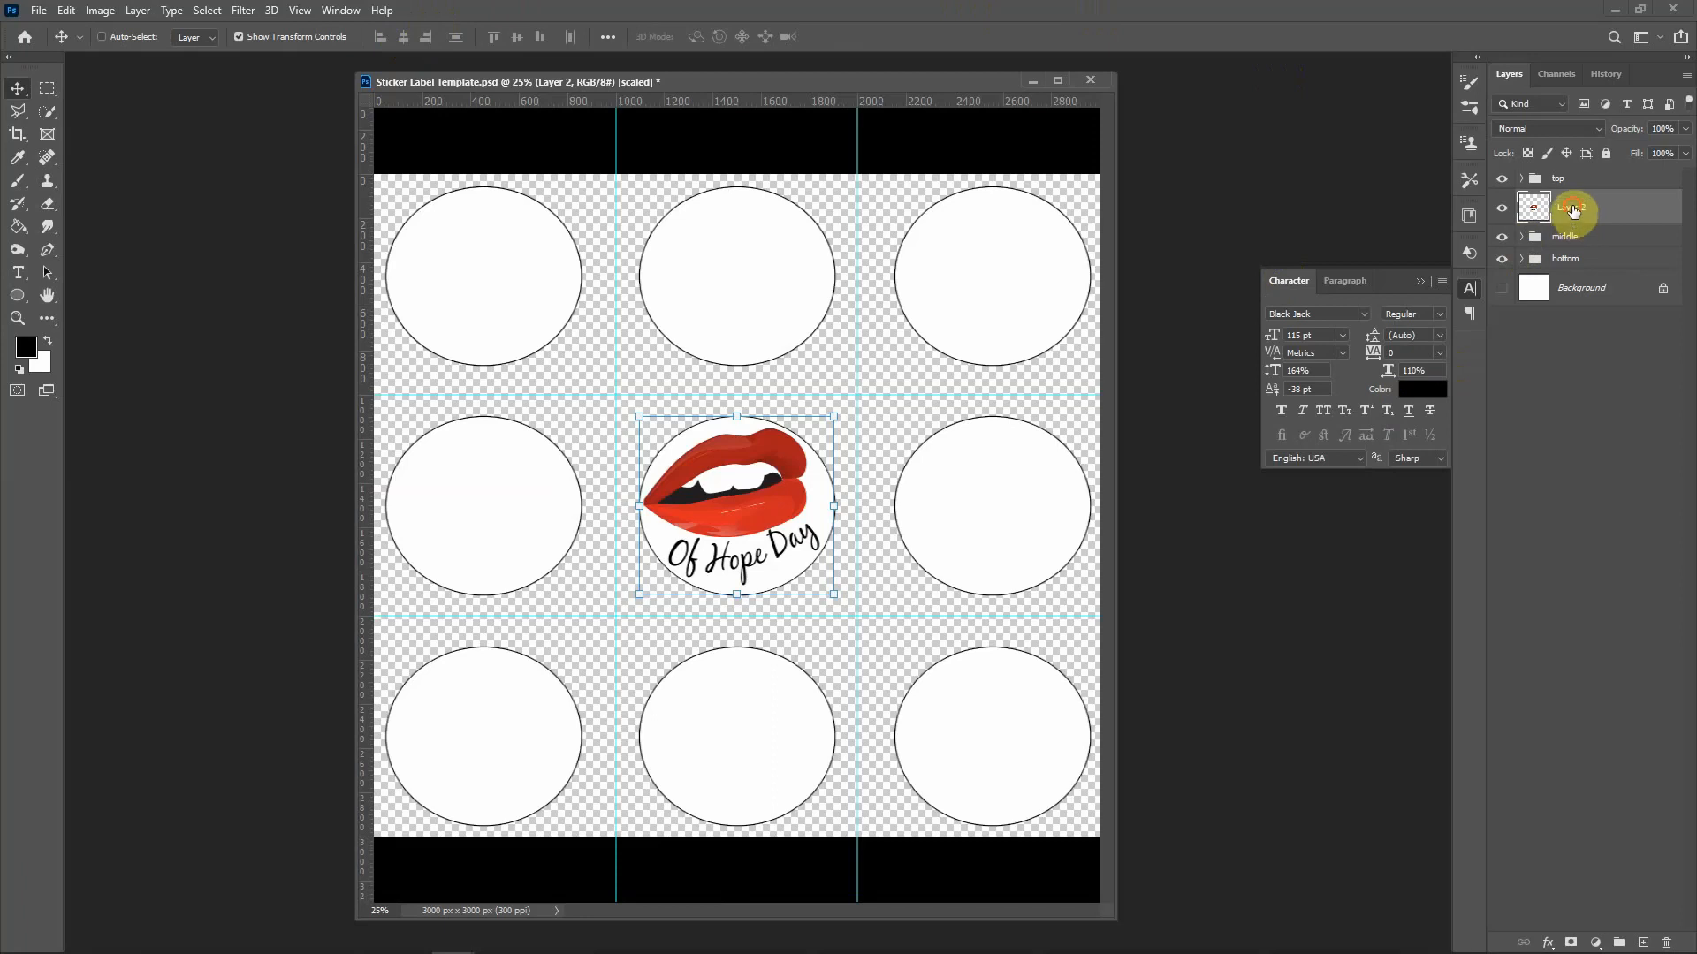
pyautogui.moveTo(1564, 213); pyautogui.dragTo(1566, 162)
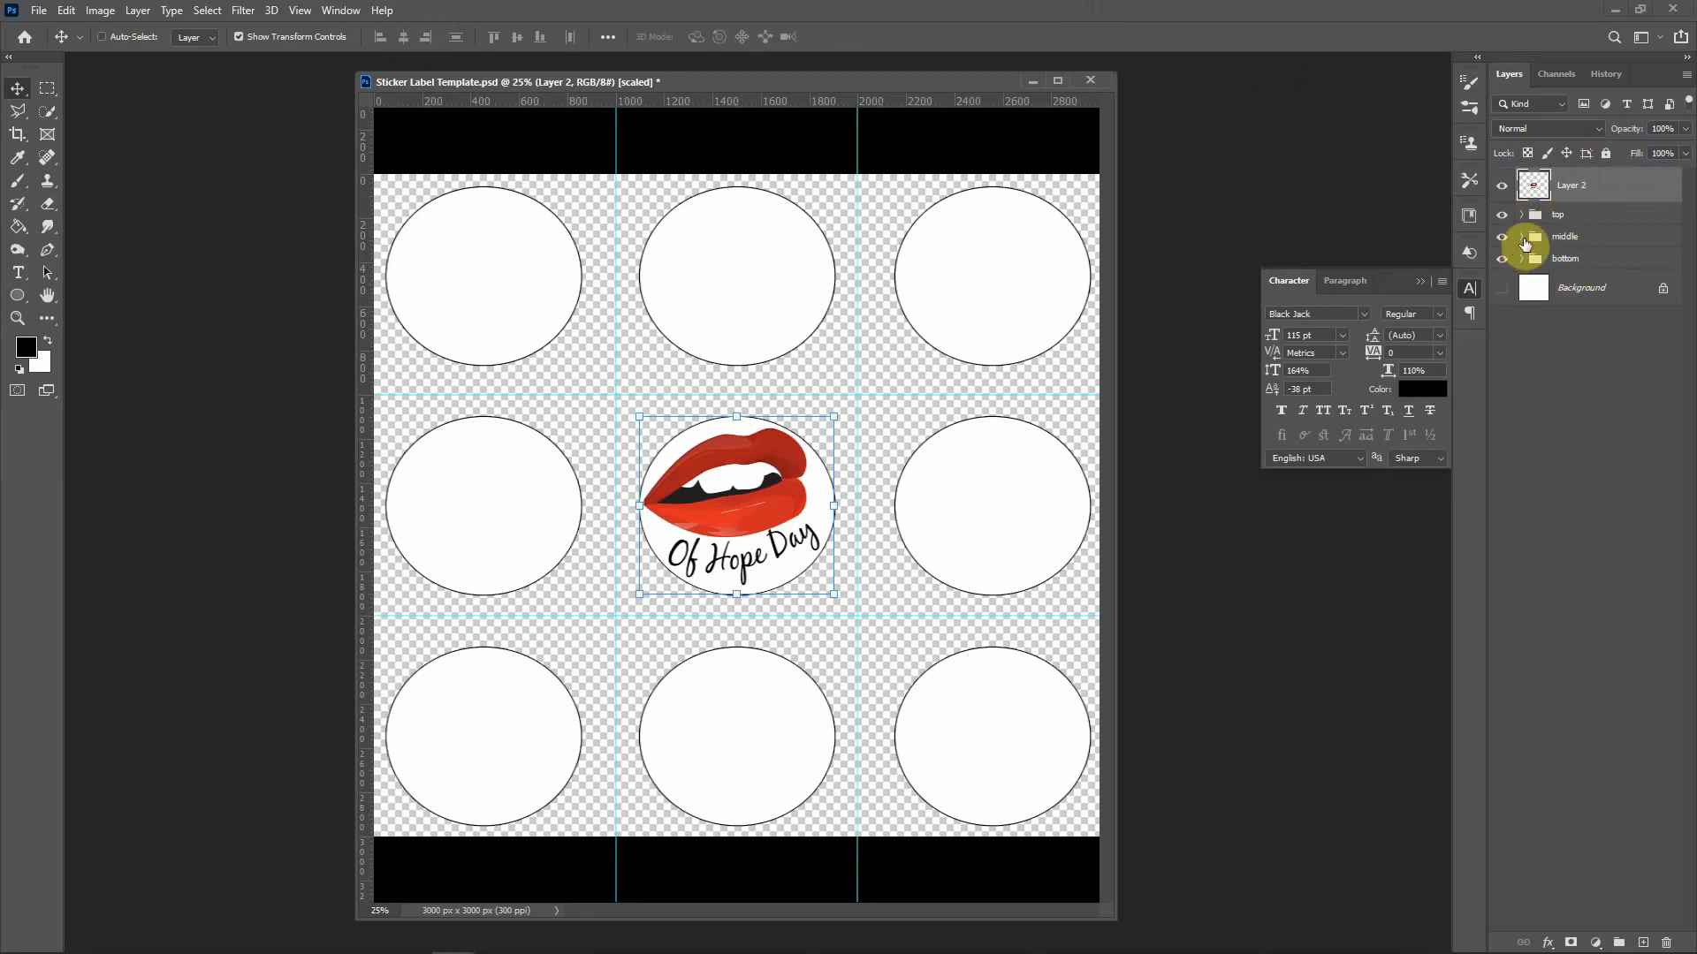
# Step: Expand the middle group and briefly hide, then re-show, its three circle layers
pyautogui.click(1521, 237)
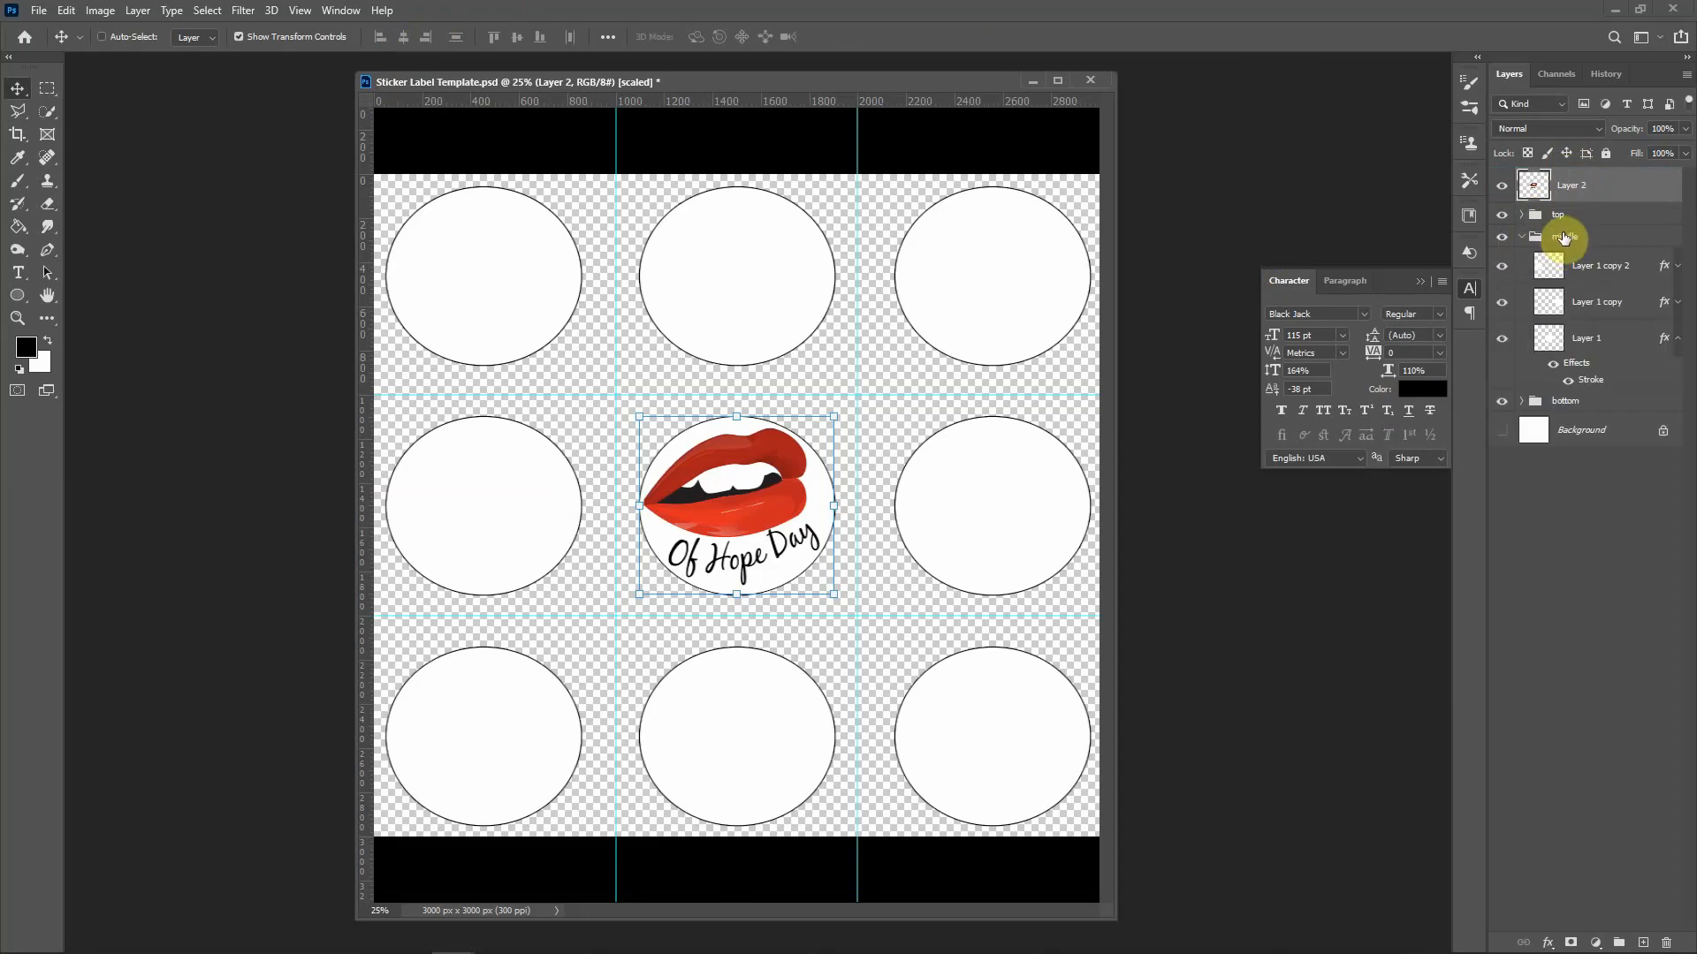
pyautogui.click(1502, 338)
pyautogui.click(1502, 266)
pyautogui.click(1501, 303)
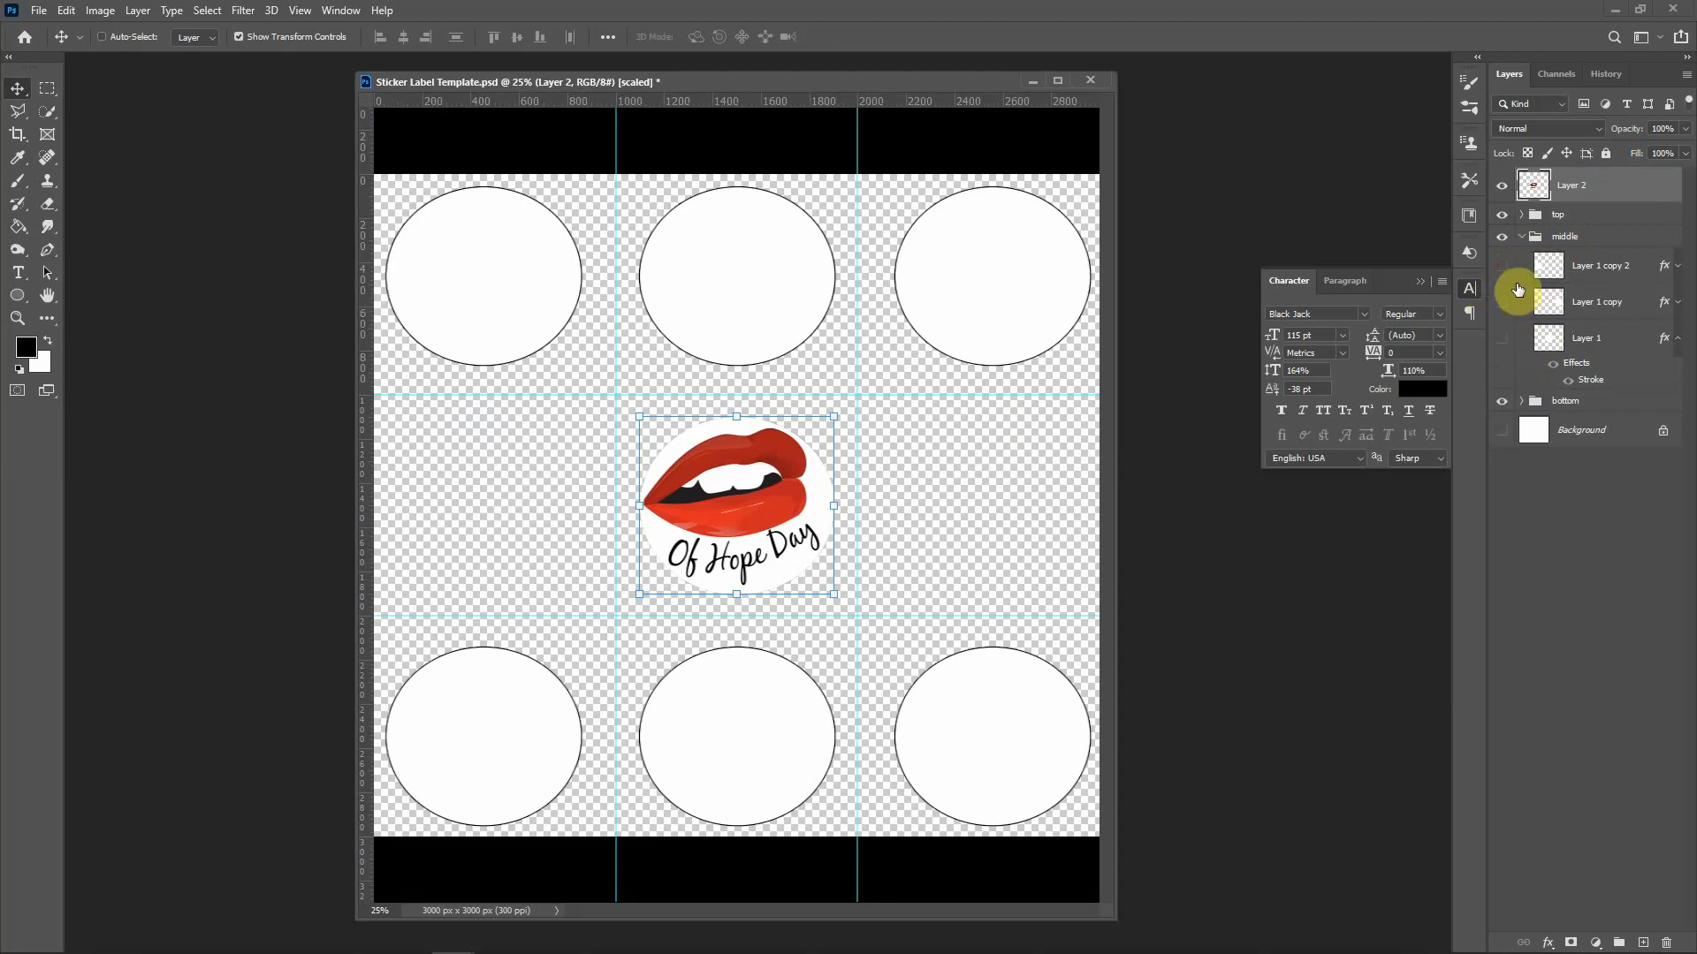
pyautogui.click(1502, 266)
pyautogui.click(1501, 302)
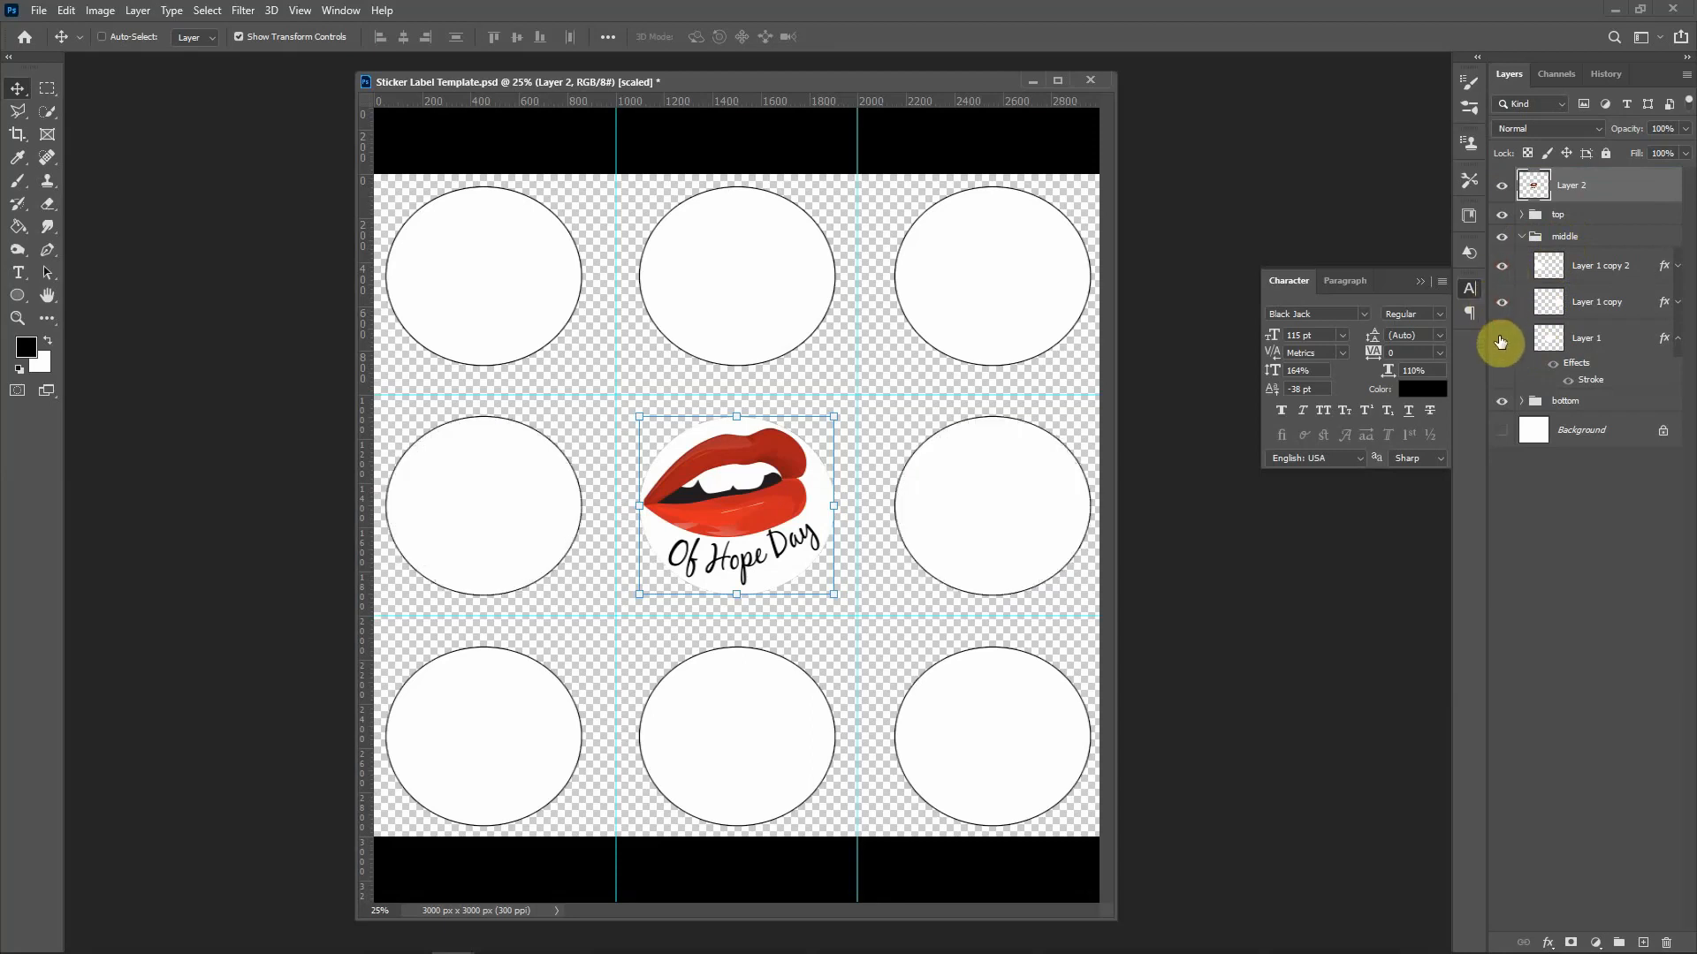
pyautogui.click(1501, 340)
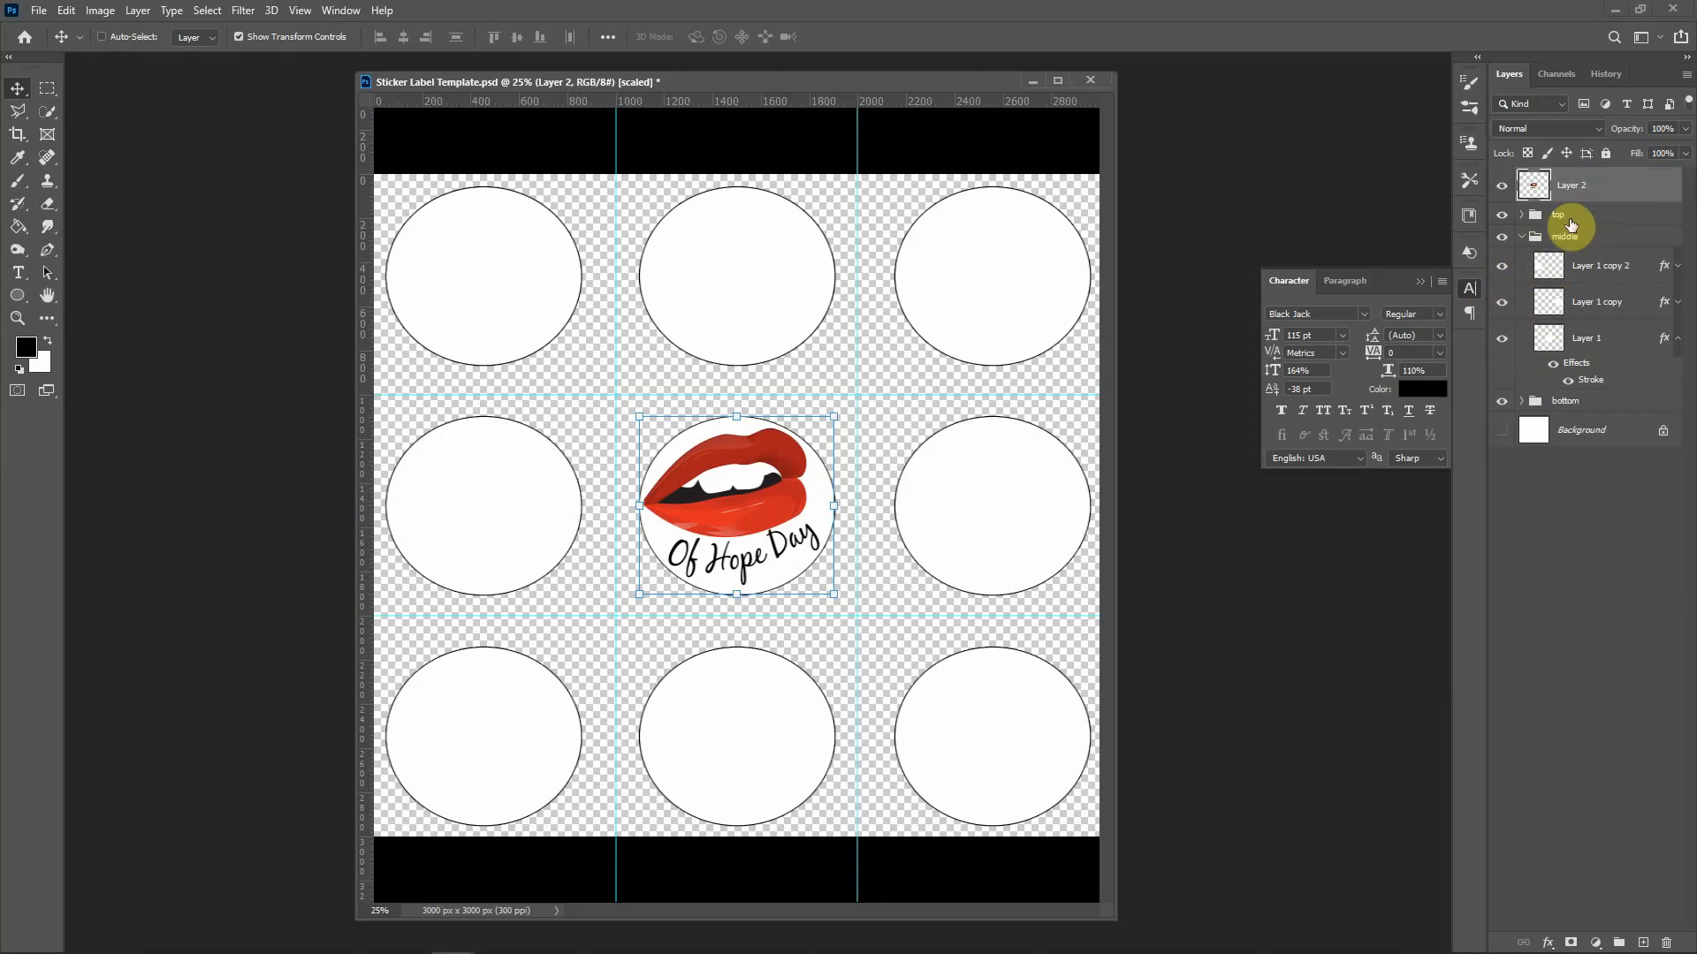
# Step: Rename Layer 2 to 'Lip Layer'
pyautogui.doubleClick(1563, 186)
pyautogui.write('Lip Layer')
pyautogui.press('Return')
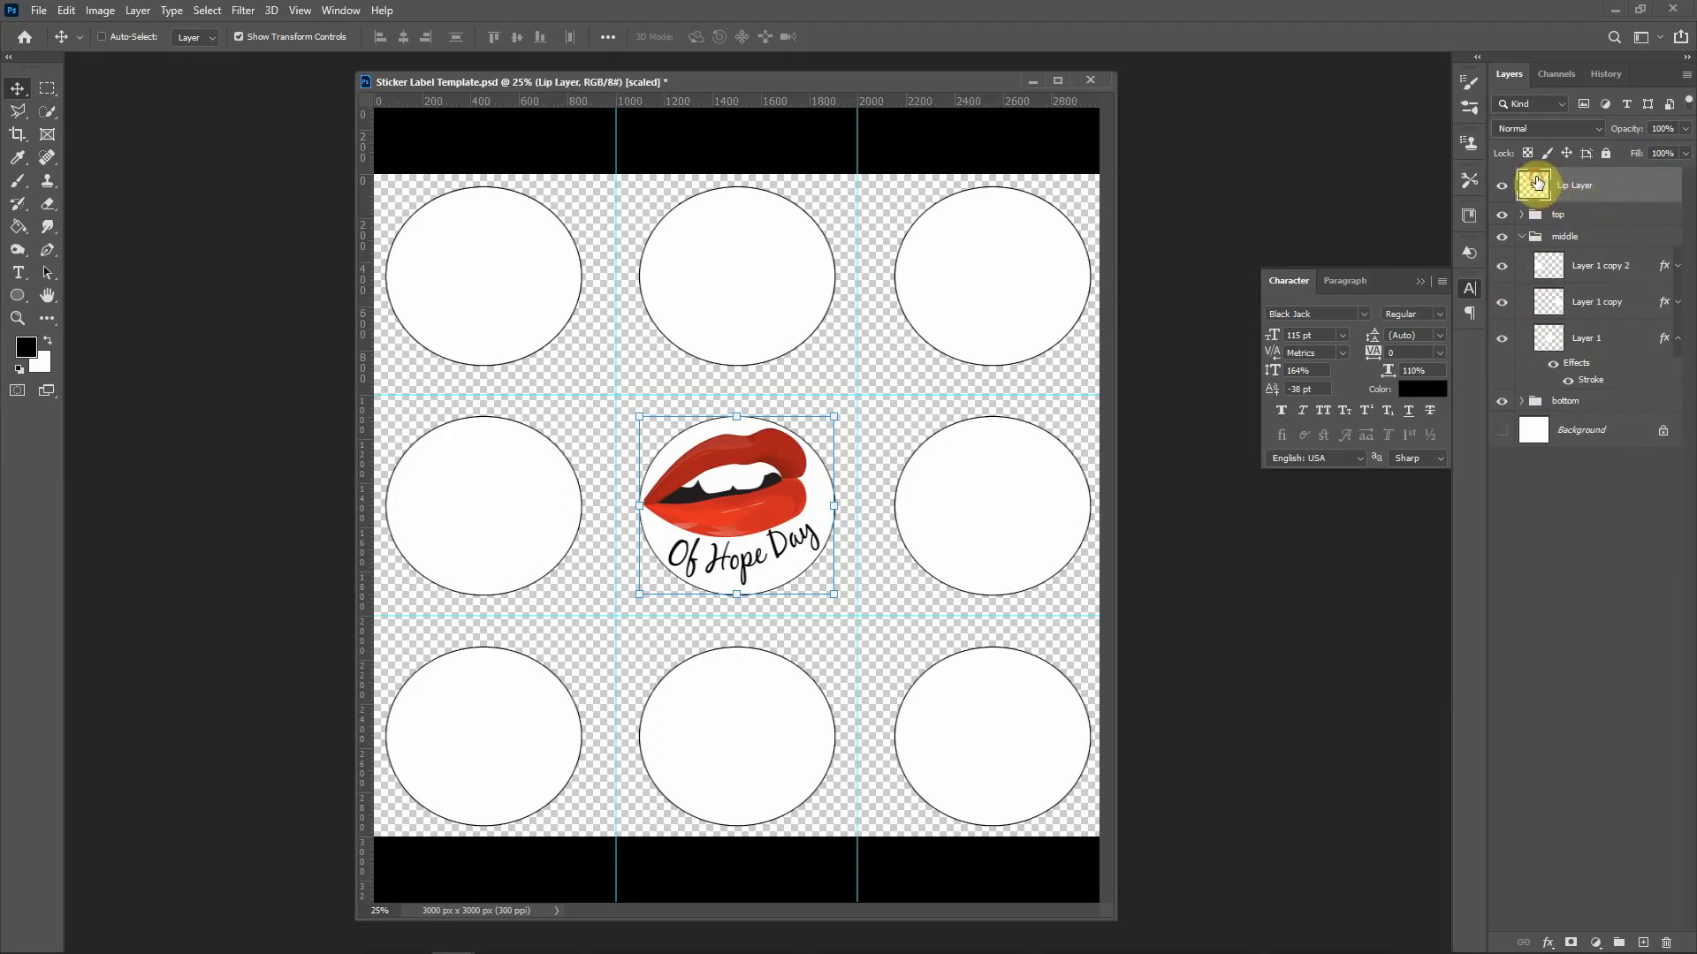
# Step: Move Lip Layer into the middle group above Layer 1 and make two copies, selecting Lip Layer copy
pyautogui.moveTo(1538, 183); pyautogui.dragTo(1543, 318)
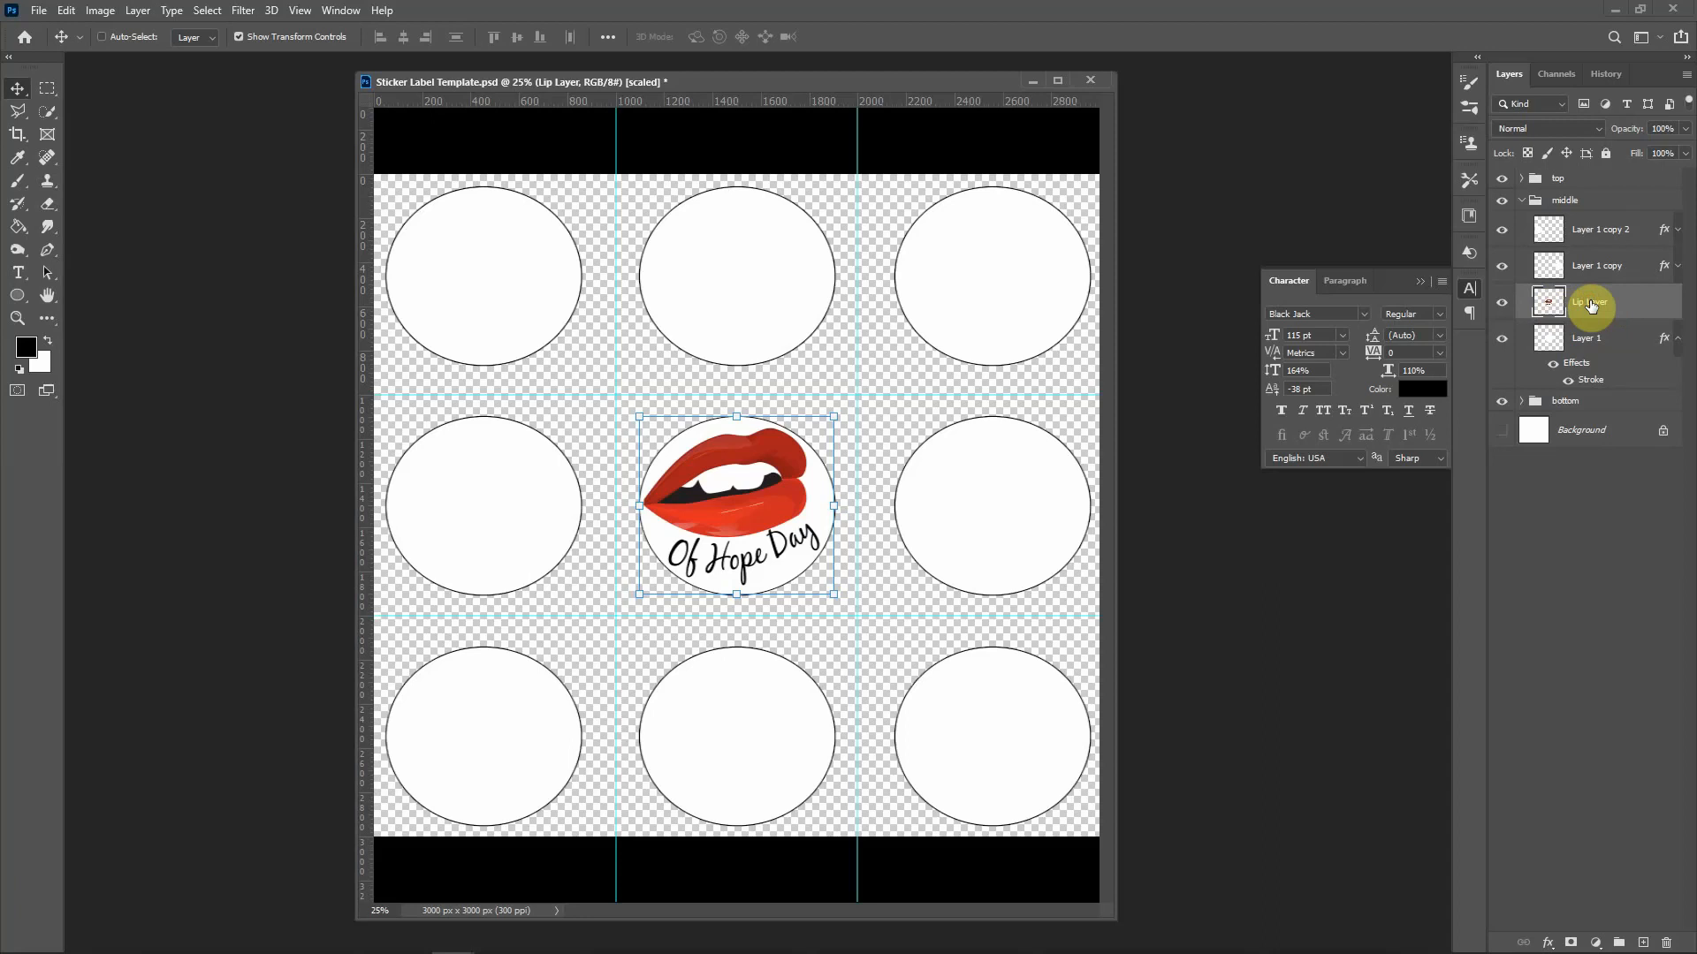
pyautogui.press('ctrl')
pyautogui.hotkey('ctrl', 'j')
pyautogui.hotkey('ctrl', 'j')
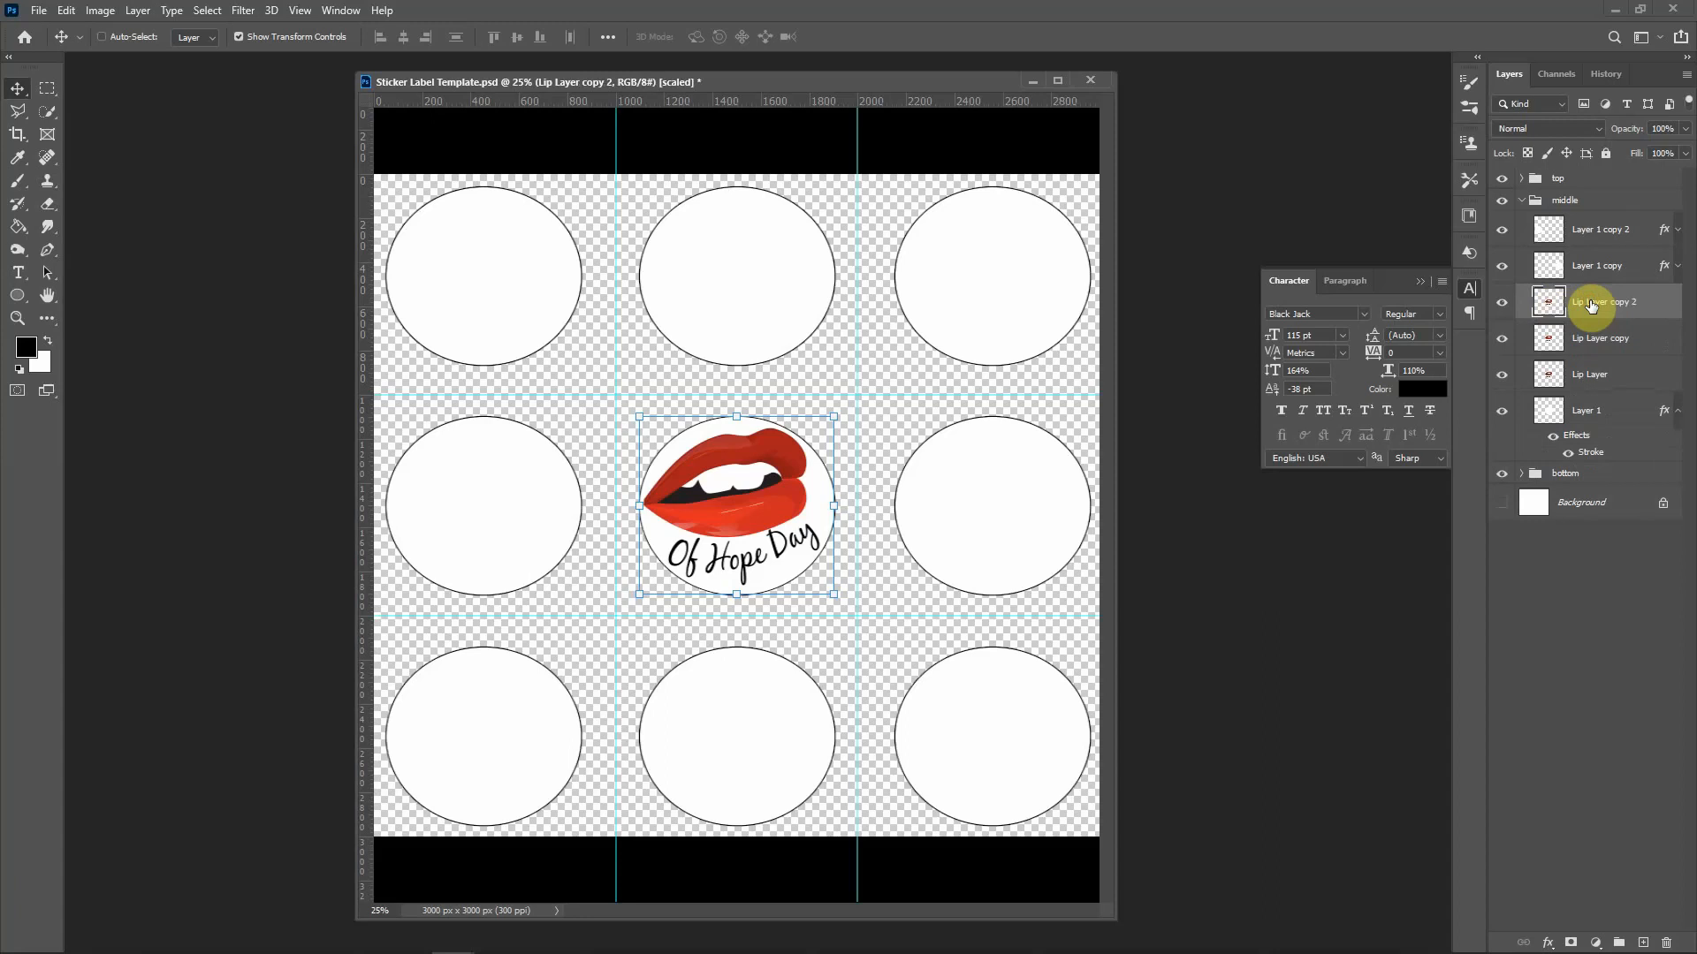
pyautogui.click(1591, 341)
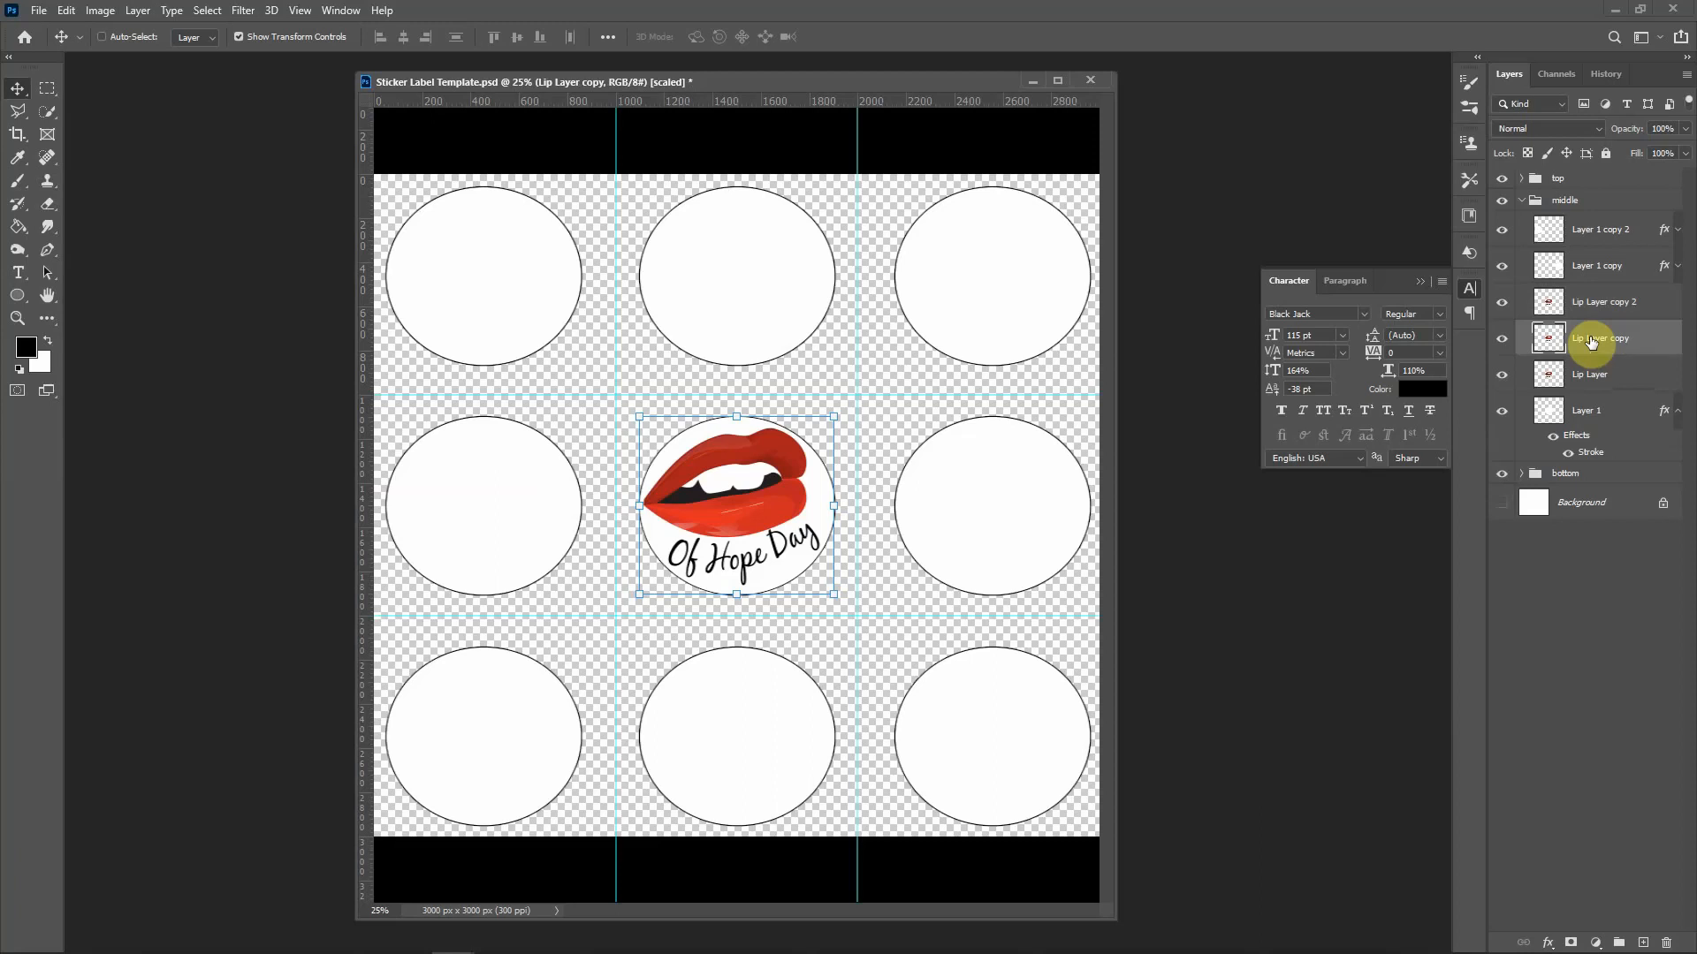
# Step: Nudge Lip Layer copy left until it sits over the middle row's left circle
pyautogui.hotkey('shift', 'Left')
pyautogui.hotkey('shift', 'Left')
pyautogui.hotkey('shift', 'Left')
pyautogui.hotkey('shift', 'Left')
pyautogui.hotkey('shift', 'Left')
pyautogui.hotkey('shift', 'Left')
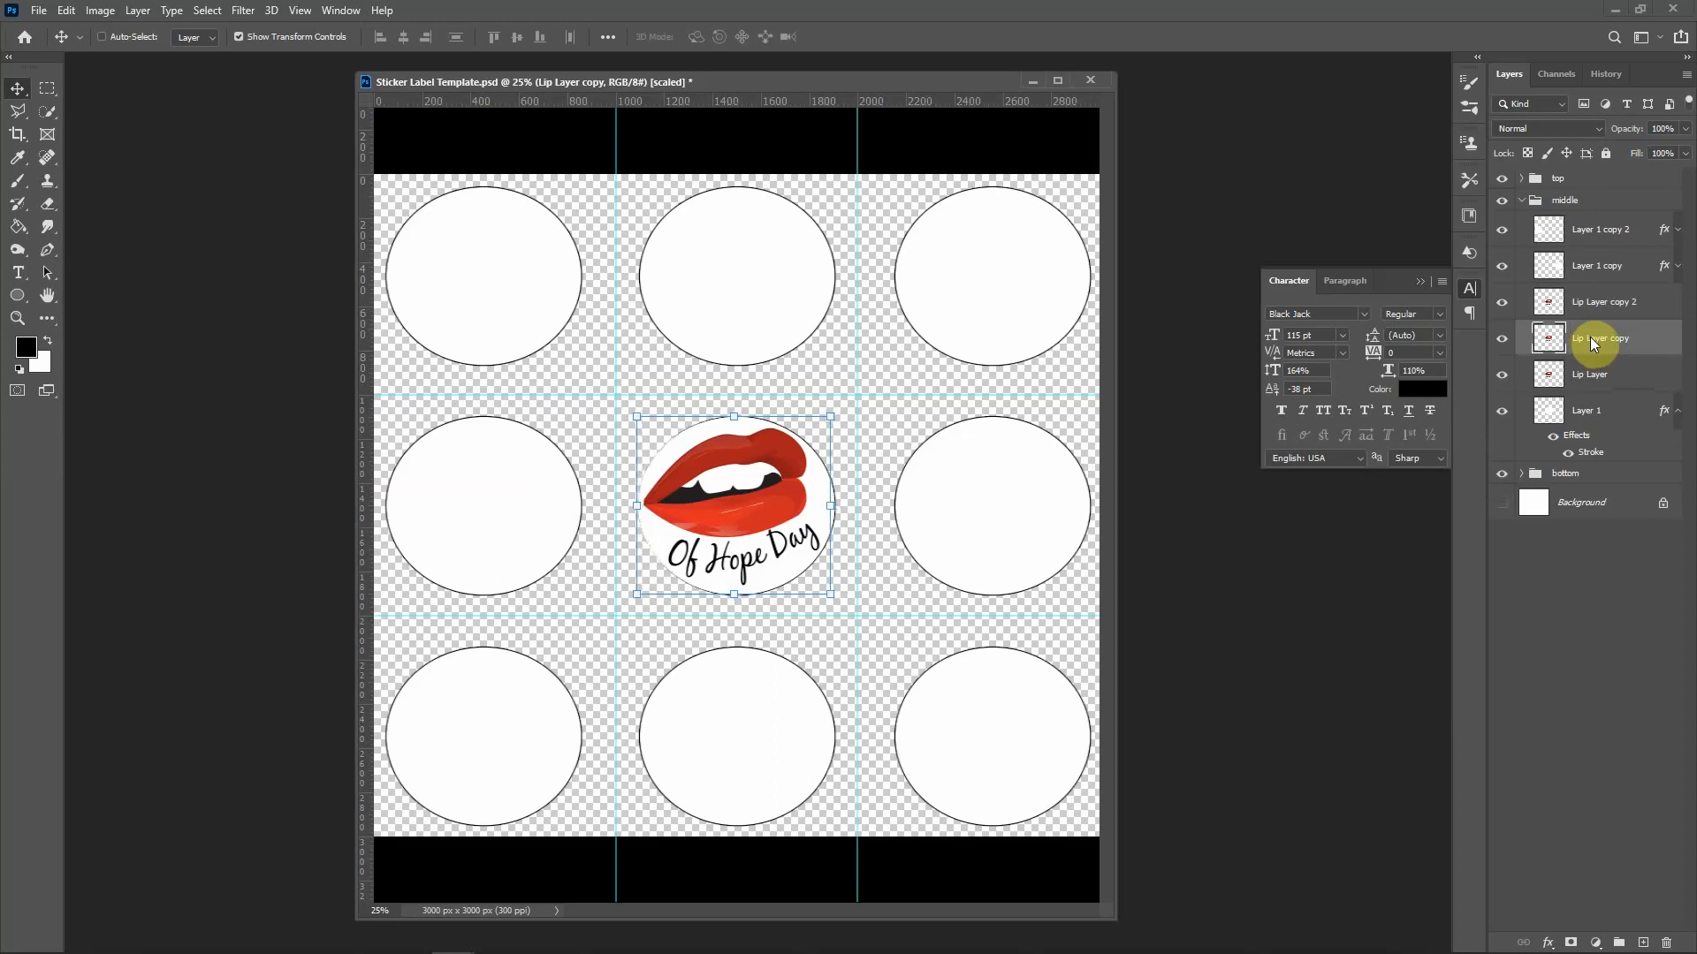
pyautogui.hotkey('shift', 'Left')
pyautogui.hotkey('shift', 'Left')
pyautogui.hotkey('shift', 'Left')
pyautogui.hotkey('shift', 'Left')
pyautogui.hotkey('shift', 'Left')
pyautogui.hotkey('shift', 'Left')
pyautogui.hotkey('shift', 'Left')
pyautogui.hotkey('shift', 'Left')
pyautogui.hotkey('shift', 'Left')
pyautogui.hotkey('shift', 'Left')
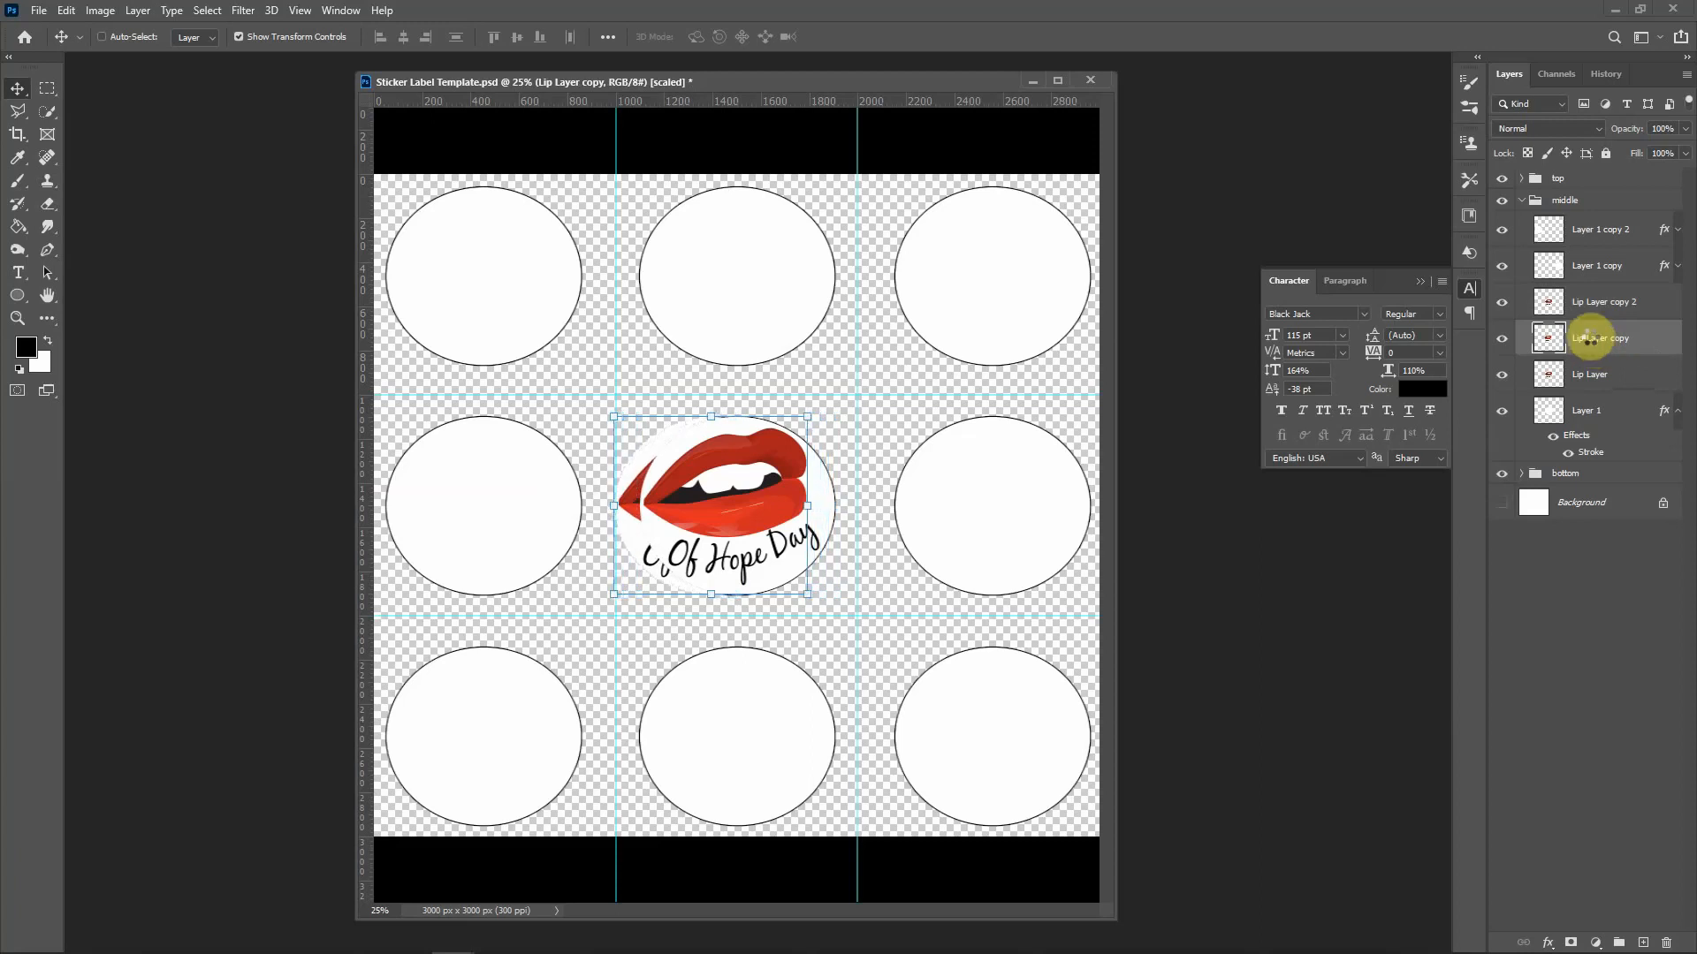
pyautogui.hotkey('shift', 'Left')
pyautogui.hotkey('shift', 'Left')
pyautogui.hotkey('shift', 'Left')
pyautogui.hotkey('shift', 'Left')
pyautogui.hotkey('shift', 'Left')
pyautogui.hotkey('shift', 'Left')
pyautogui.hotkey('shift', 'Left')
pyautogui.hotkey('shift', 'Left')
pyautogui.hotkey('shift', 'Left')
pyautogui.hotkey('shift', 'Left')
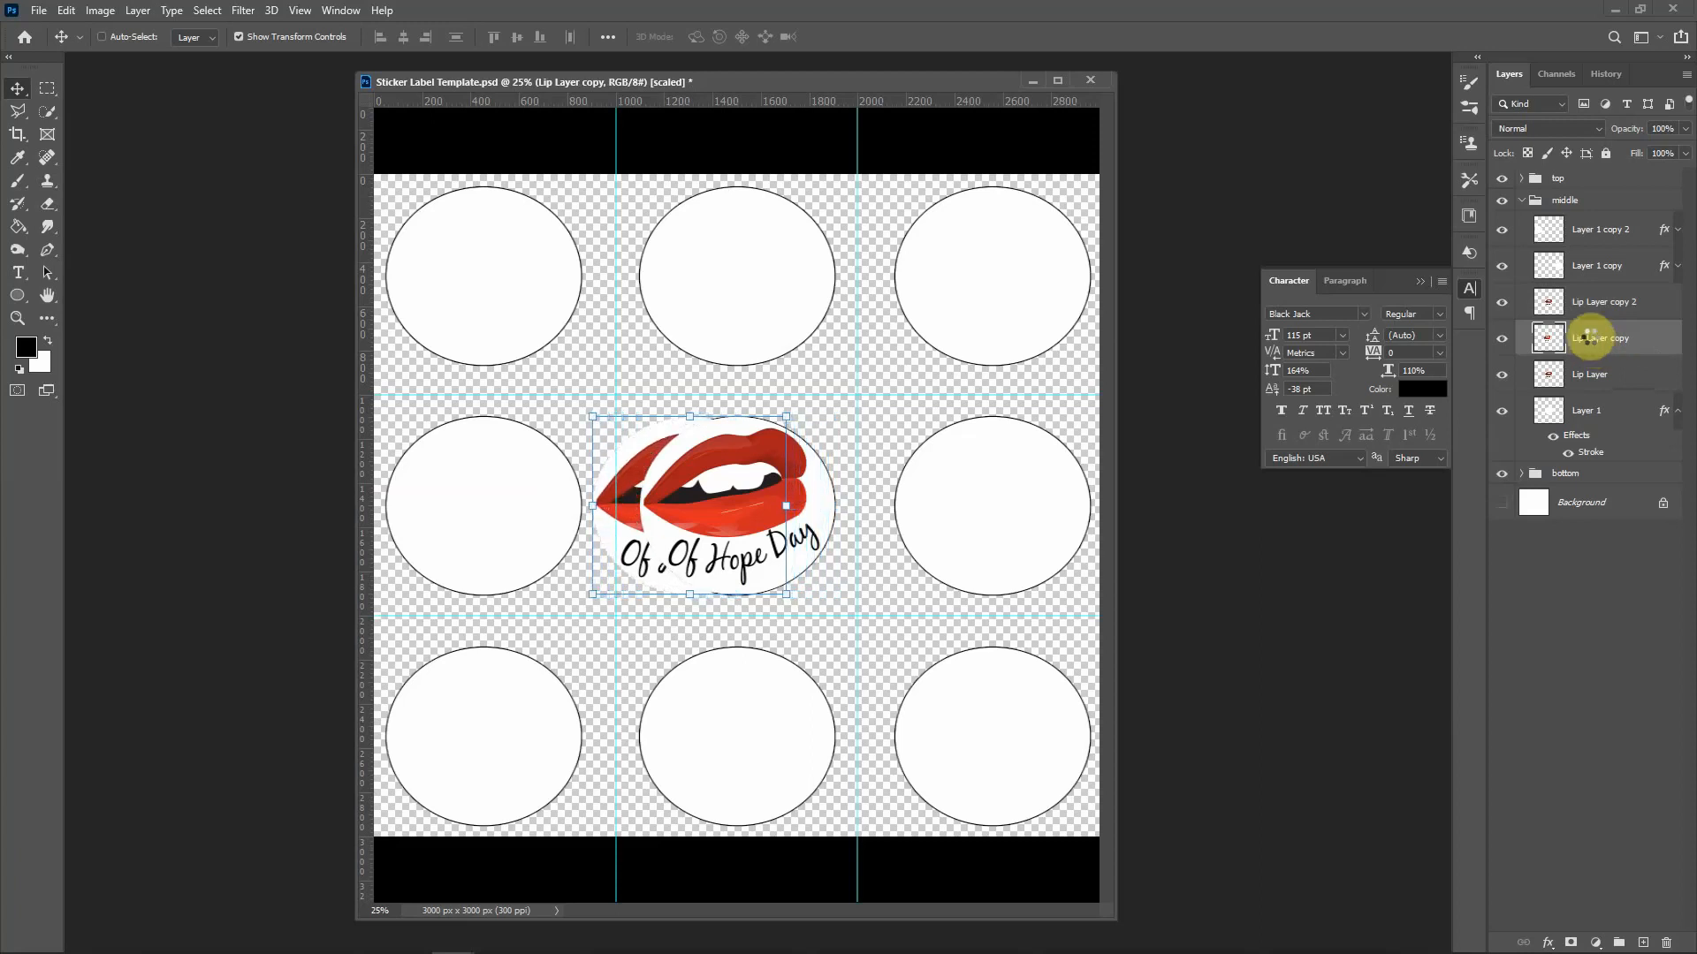
pyautogui.hotkey('shift', 'Left')
pyautogui.hotkey('shift', 'Left')
pyautogui.hotkey('shift', 'Left')
pyautogui.hotkey('shift', 'Left')
pyautogui.hotkey('shift', 'Left')
pyautogui.hotkey('shift', 'Left')
pyautogui.hotkey('shift', 'Left')
pyautogui.hotkey('shift', 'Left')
pyautogui.hotkey('shift', 'Left')
pyautogui.hotkey('shift', 'Left')
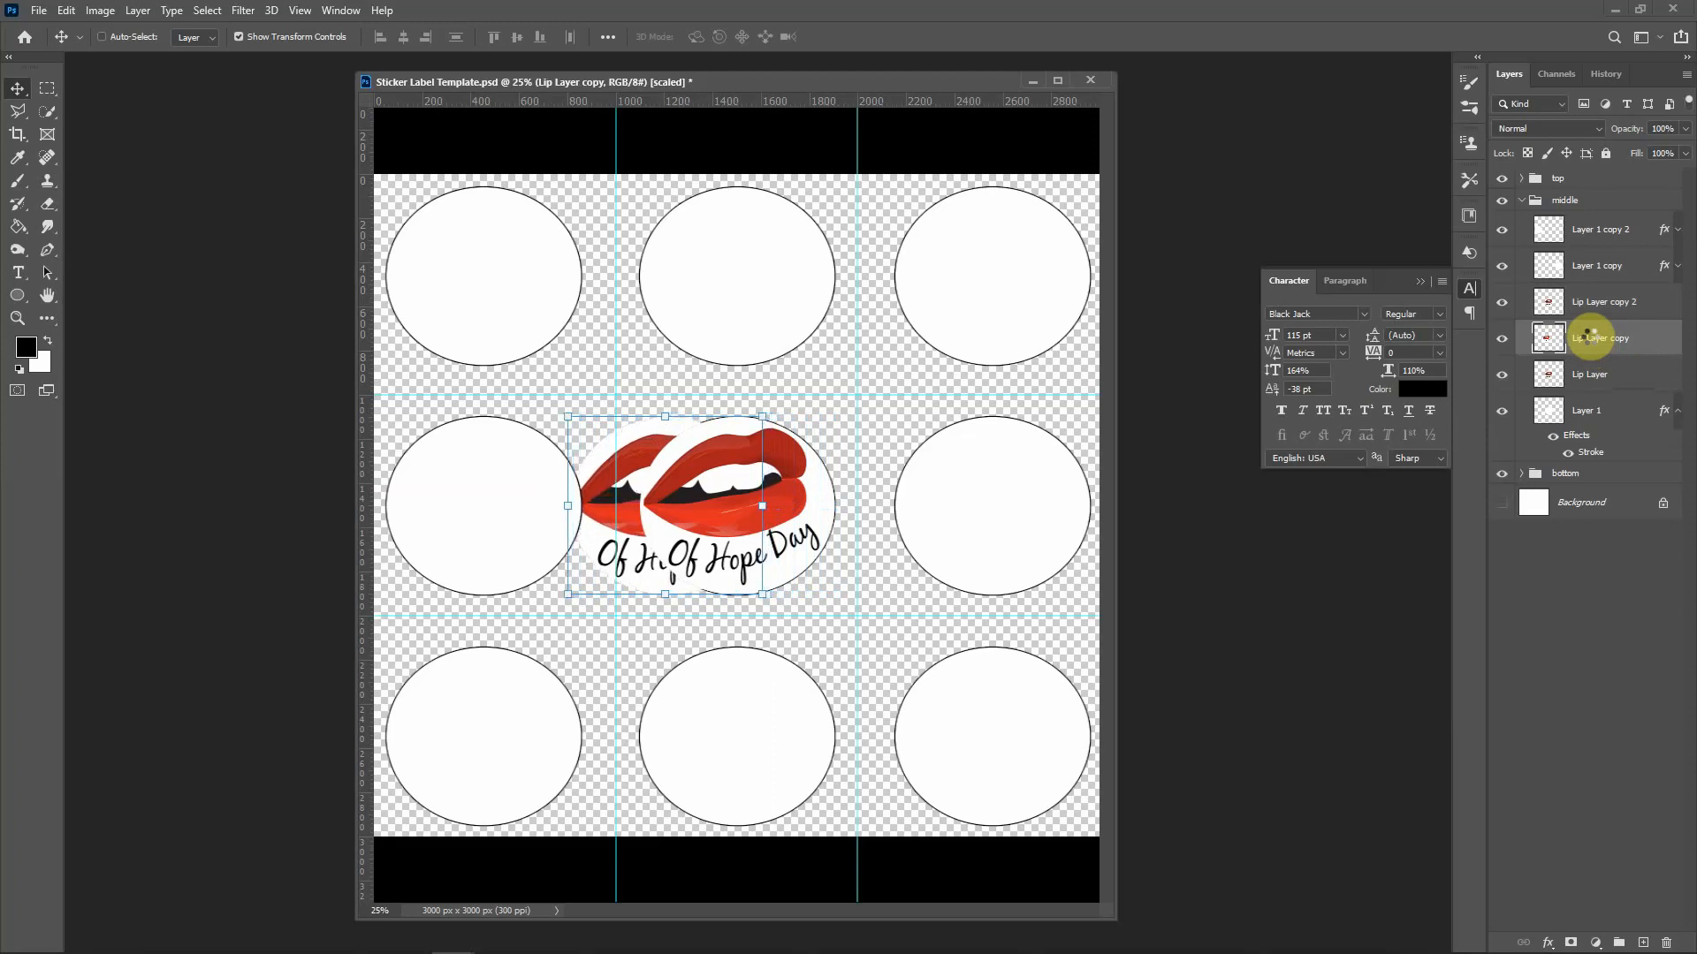
pyautogui.hotkey('shift', 'Left')
pyautogui.hotkey('shift', 'Left')
pyautogui.hotkey('shift', 'Left')
pyautogui.hotkey('shift', 'Left')
pyautogui.hotkey('shift', 'Left')
pyautogui.hotkey('shift', 'Left')
pyautogui.hotkey('shift', 'Left')
pyautogui.hotkey('shift', 'Left')
pyautogui.hotkey('shift', 'Left')
pyautogui.hotkey('shift', 'Left')
pyautogui.hotkey('shift', 'Left')
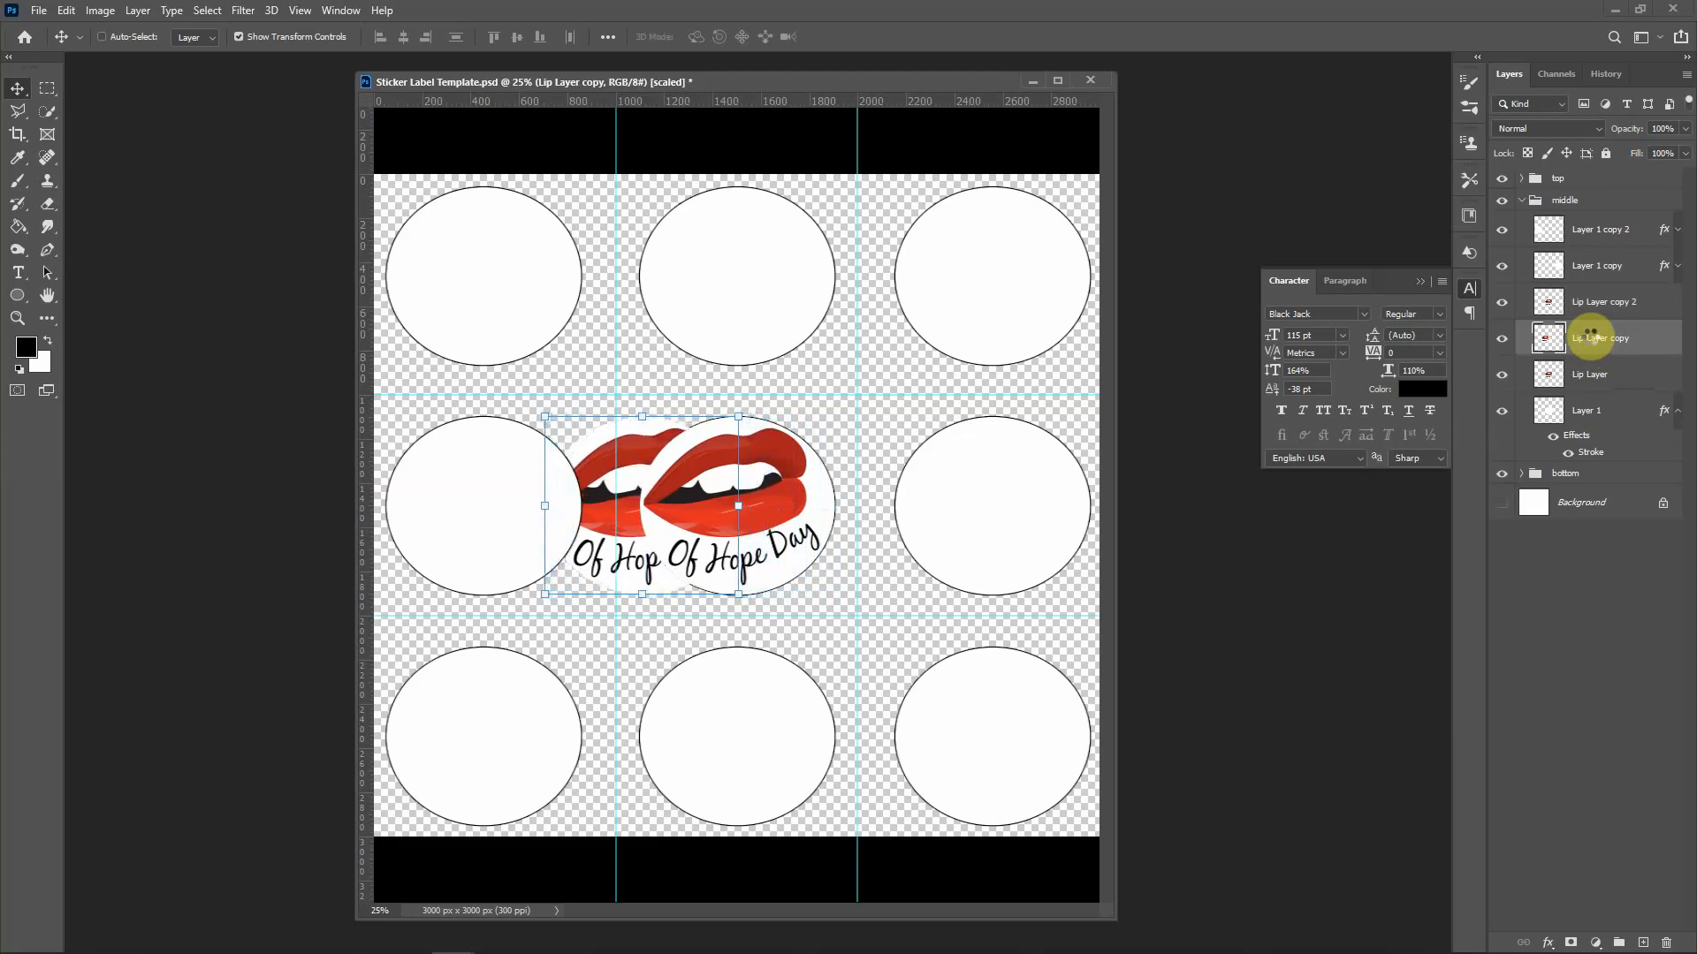
pyautogui.hotkey('shift', 'Left')
pyautogui.hotkey('shift', 'Left')
pyautogui.hotkey('shift', 'Left')
pyautogui.hotkey('shift', 'Left')
pyautogui.hotkey('shift', 'Left')
pyautogui.hotkey('shift', 'Left')
pyautogui.hotkey('shift', 'Left')
pyautogui.hotkey('shift', 'Left')
pyautogui.hotkey('shift', 'Left')
pyautogui.hotkey('shift', 'Left')
pyautogui.hotkey('shift', 'Left')
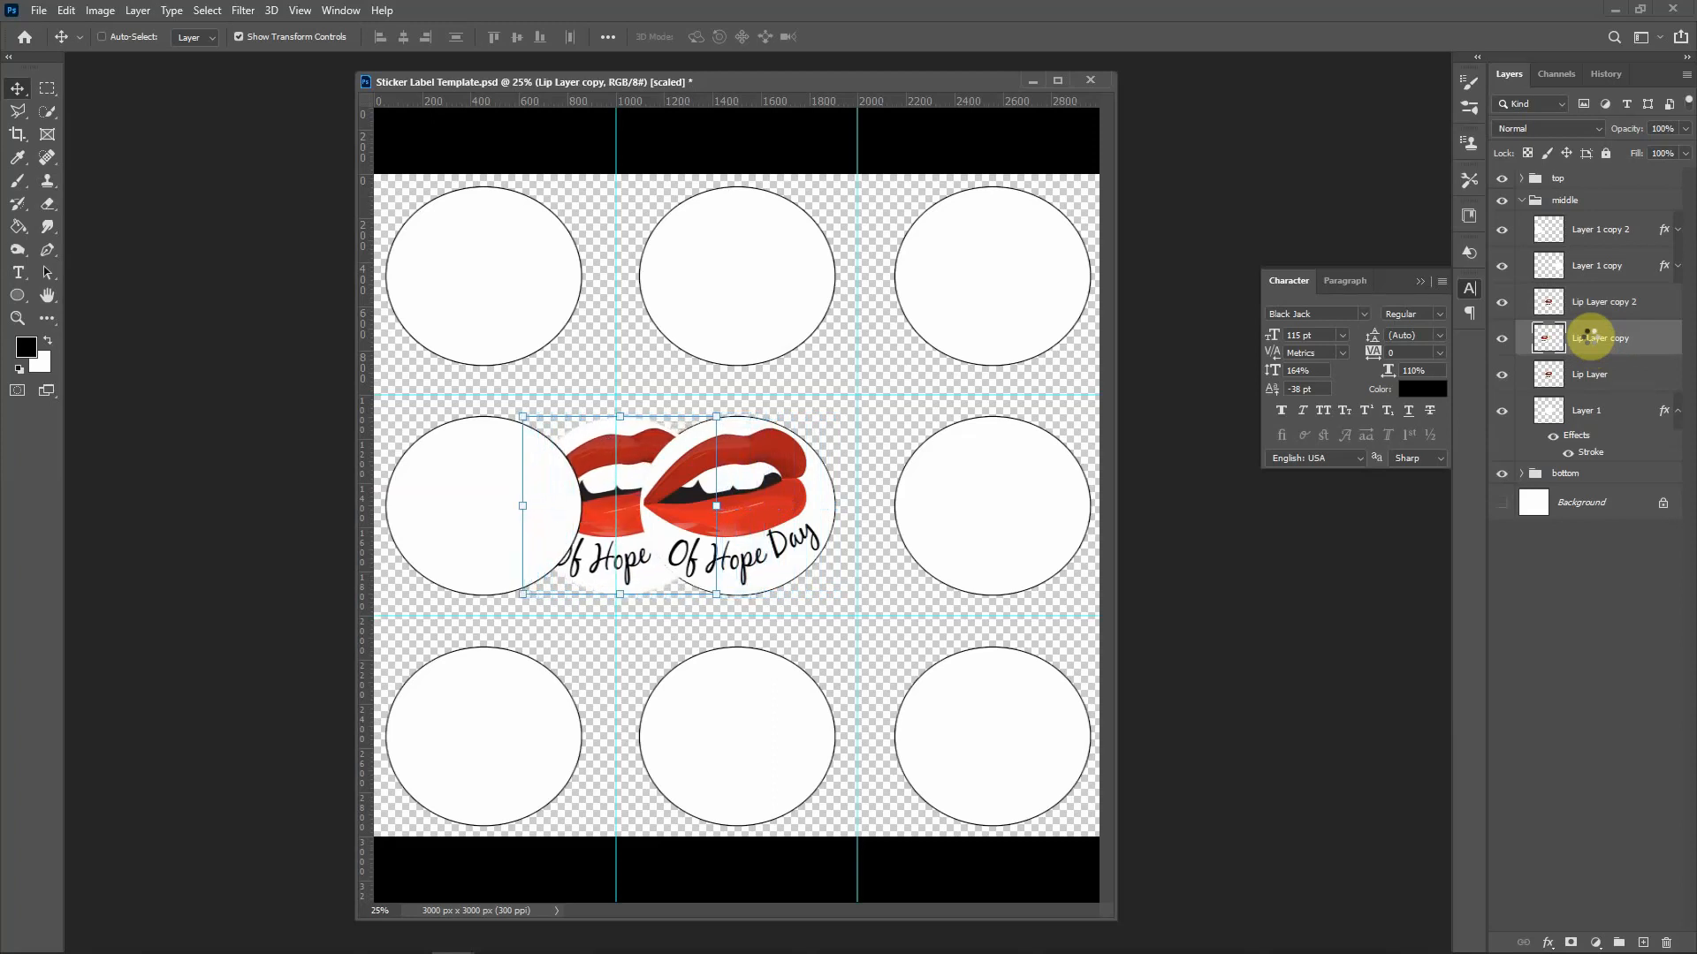
pyautogui.hotkey('shift', 'Left')
pyautogui.hotkey('shift', 'Left')
pyautogui.hotkey('shift', 'Left')
pyautogui.hotkey('shift', 'Left')
pyautogui.hotkey('shift', 'Left')
pyautogui.hotkey('shift', 'Left')
pyautogui.hotkey('shift', 'Left')
pyautogui.hotkey('shift', 'Left')
pyautogui.hotkey('shift', 'Left')
pyautogui.hotkey('shift', 'Left')
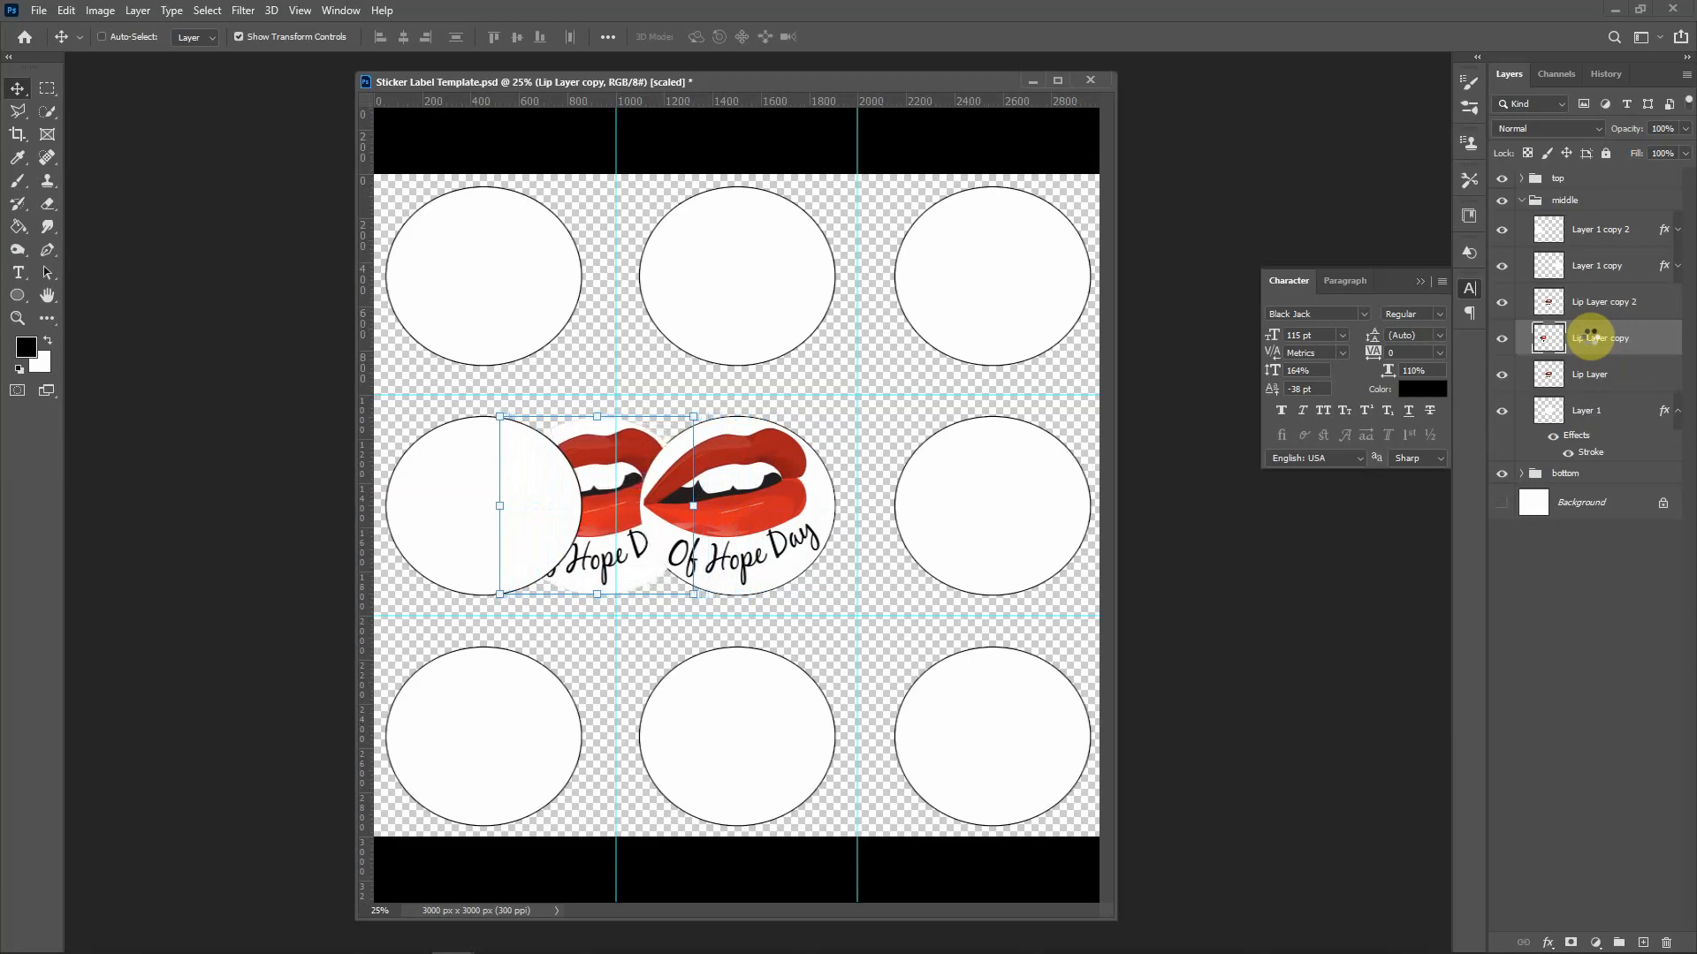
pyautogui.hotkey('shift', 'Left')
pyautogui.hotkey('shift', 'Left')
pyautogui.hotkey('shift', 'Left')
pyautogui.hotkey('shift', 'Left')
pyautogui.hotkey('shift', 'Left')
pyautogui.hotkey('shift', 'Left')
pyautogui.hotkey('shift', 'Left')
pyautogui.hotkey('shift', 'Left')
pyautogui.hotkey('shift', 'Left')
pyautogui.hotkey('shift', 'Left')
pyautogui.hotkey('shift', 'Left')
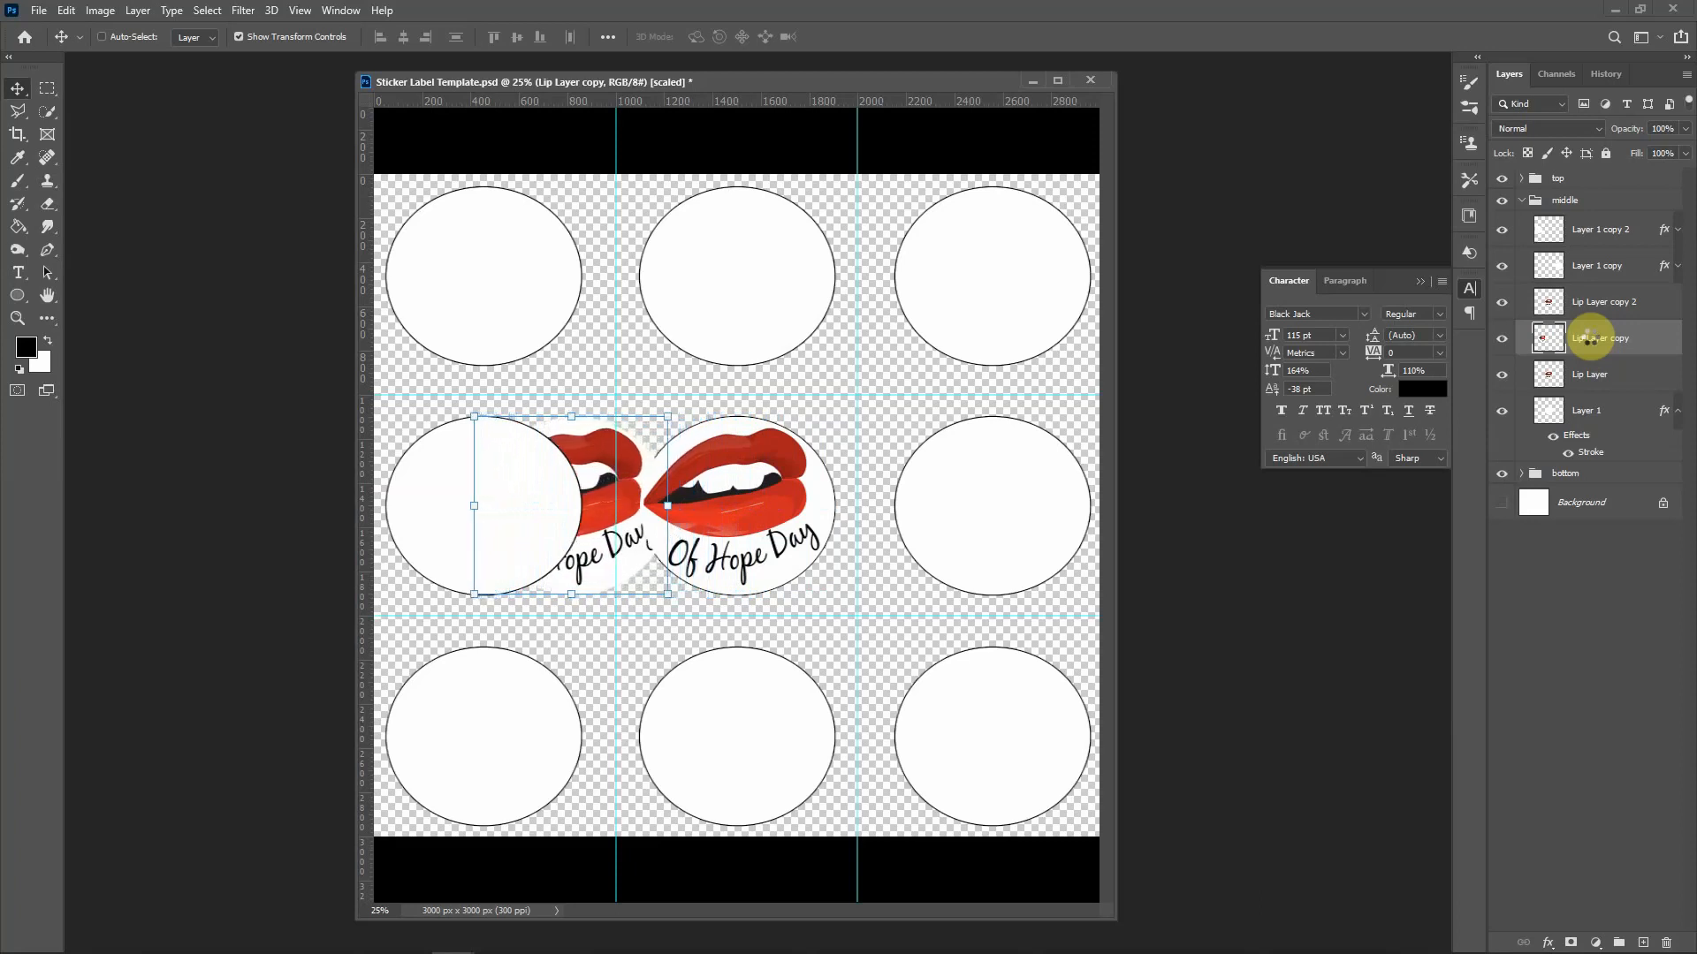
pyautogui.hotkey('shift', 'Left')
pyautogui.hotkey('shift', 'Left')
pyautogui.hotkey('shift', 'Left')
pyautogui.hotkey('shift', 'Left')
pyautogui.hotkey('shift', 'Left')
pyautogui.hotkey('shift', 'Left')
pyautogui.hotkey('shift', 'Left')
pyautogui.hotkey('shift', 'Left')
pyautogui.hotkey('shift', 'Left')
pyautogui.hotkey('shift', 'Left')
pyautogui.hotkey('shift', 'Left')
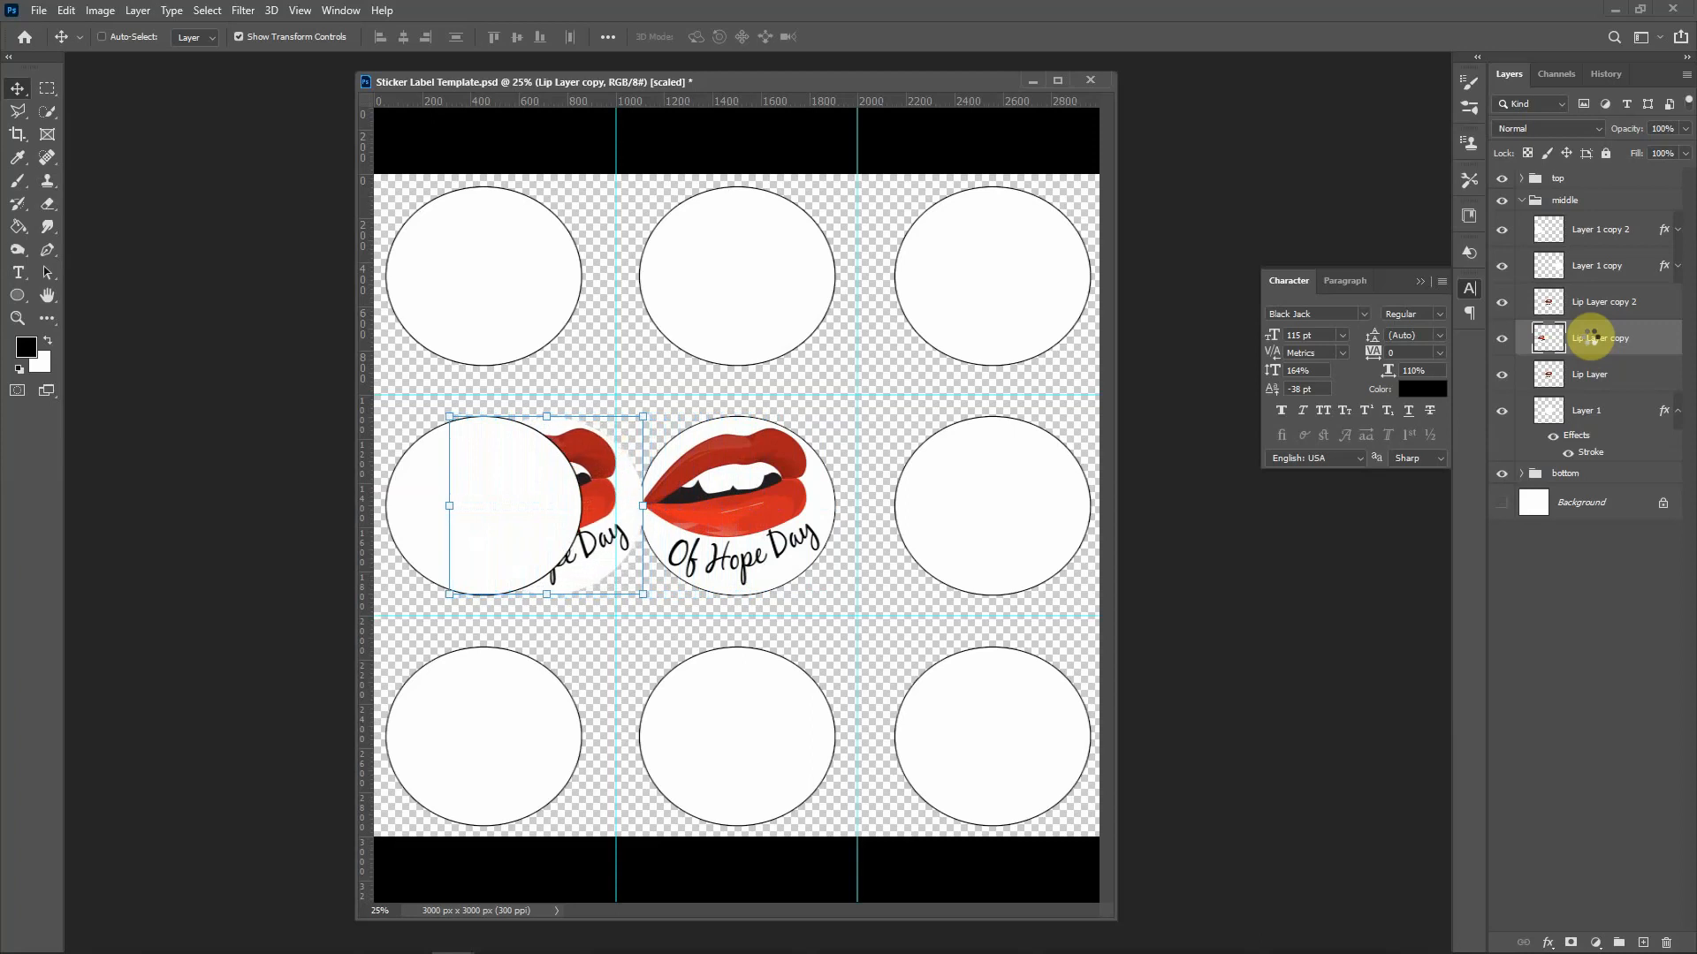
pyautogui.hotkey('shift', 'Left')
pyautogui.hotkey('shift', 'Left')
pyautogui.hotkey('shift', 'Left')
pyautogui.hotkey('shift', 'Left')
pyautogui.hotkey('shift', 'Left')
pyautogui.hotkey('shift', 'Left')
pyautogui.hotkey('shift', 'Left')
pyautogui.hotkey('shift', 'Left')
pyautogui.hotkey('shift', 'Left')
pyautogui.hotkey('shift', 'Left')
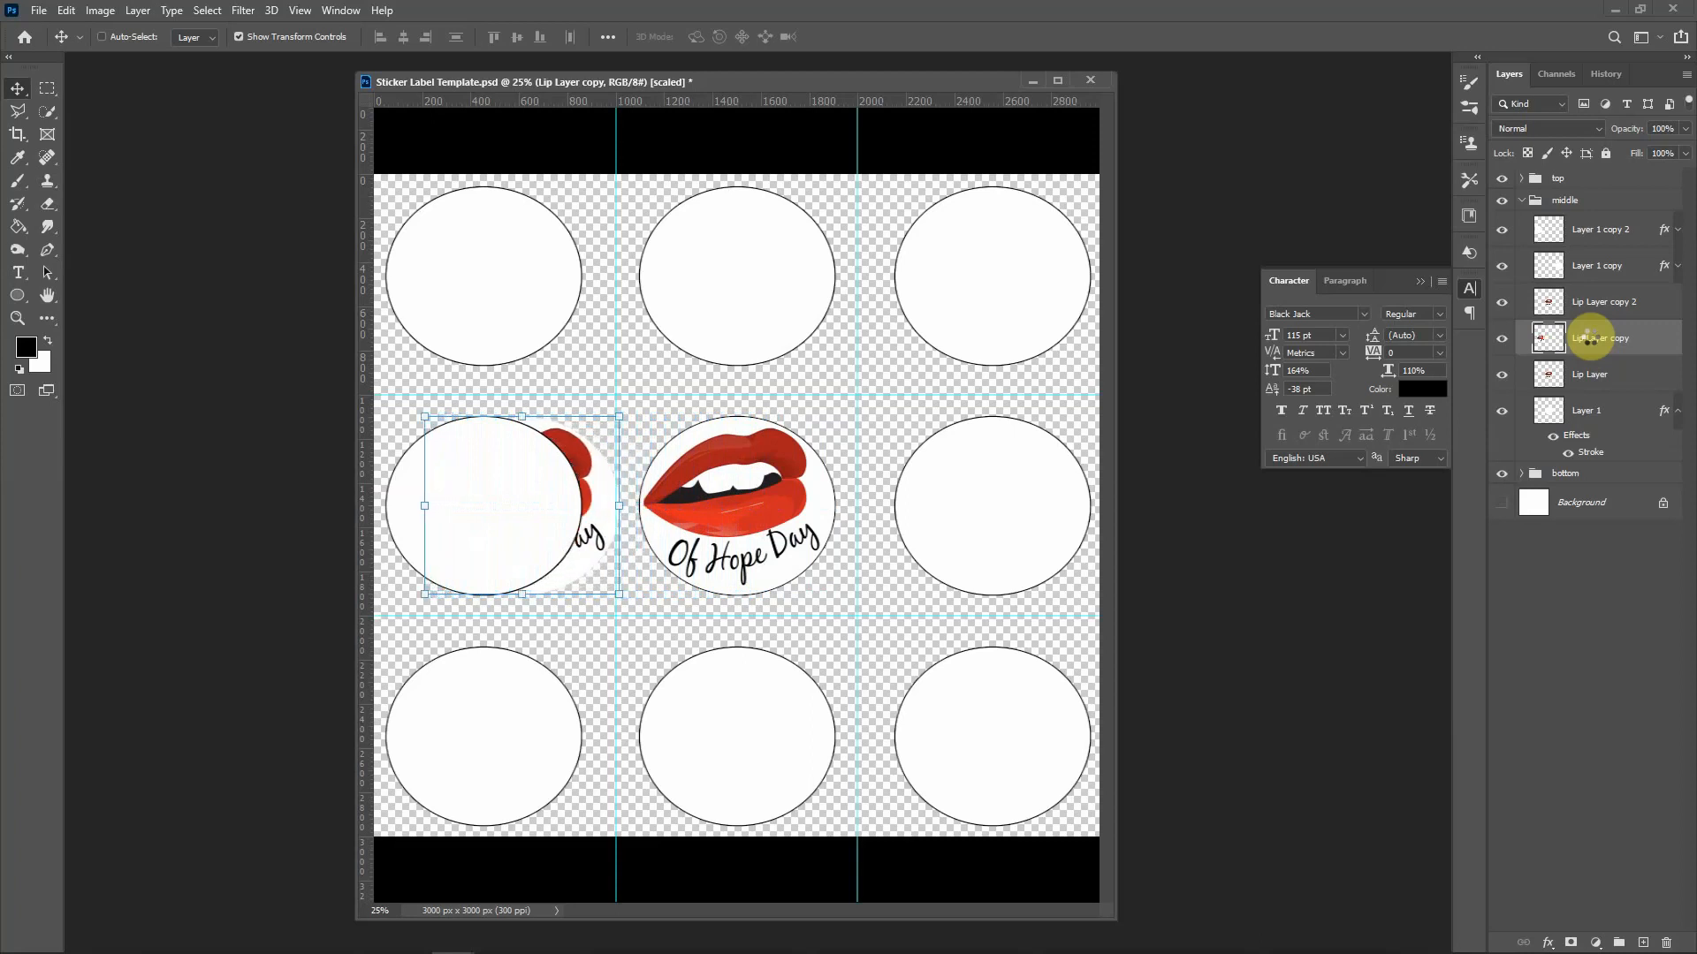
pyautogui.hotkey('shift', 'Left')
pyautogui.hotkey('shift', 'Left')
pyautogui.hotkey('shift', 'Left')
pyautogui.hotkey('shift', 'Left')
pyautogui.hotkey('shift', 'Left')
pyautogui.hotkey('shift', 'Left')
pyautogui.hotkey('shift', 'Left')
pyautogui.hotkey('shift', 'Left')
pyautogui.hotkey('shift', 'Left')
pyautogui.hotkey('shift', 'Left')
pyautogui.hotkey('shift', 'Left')
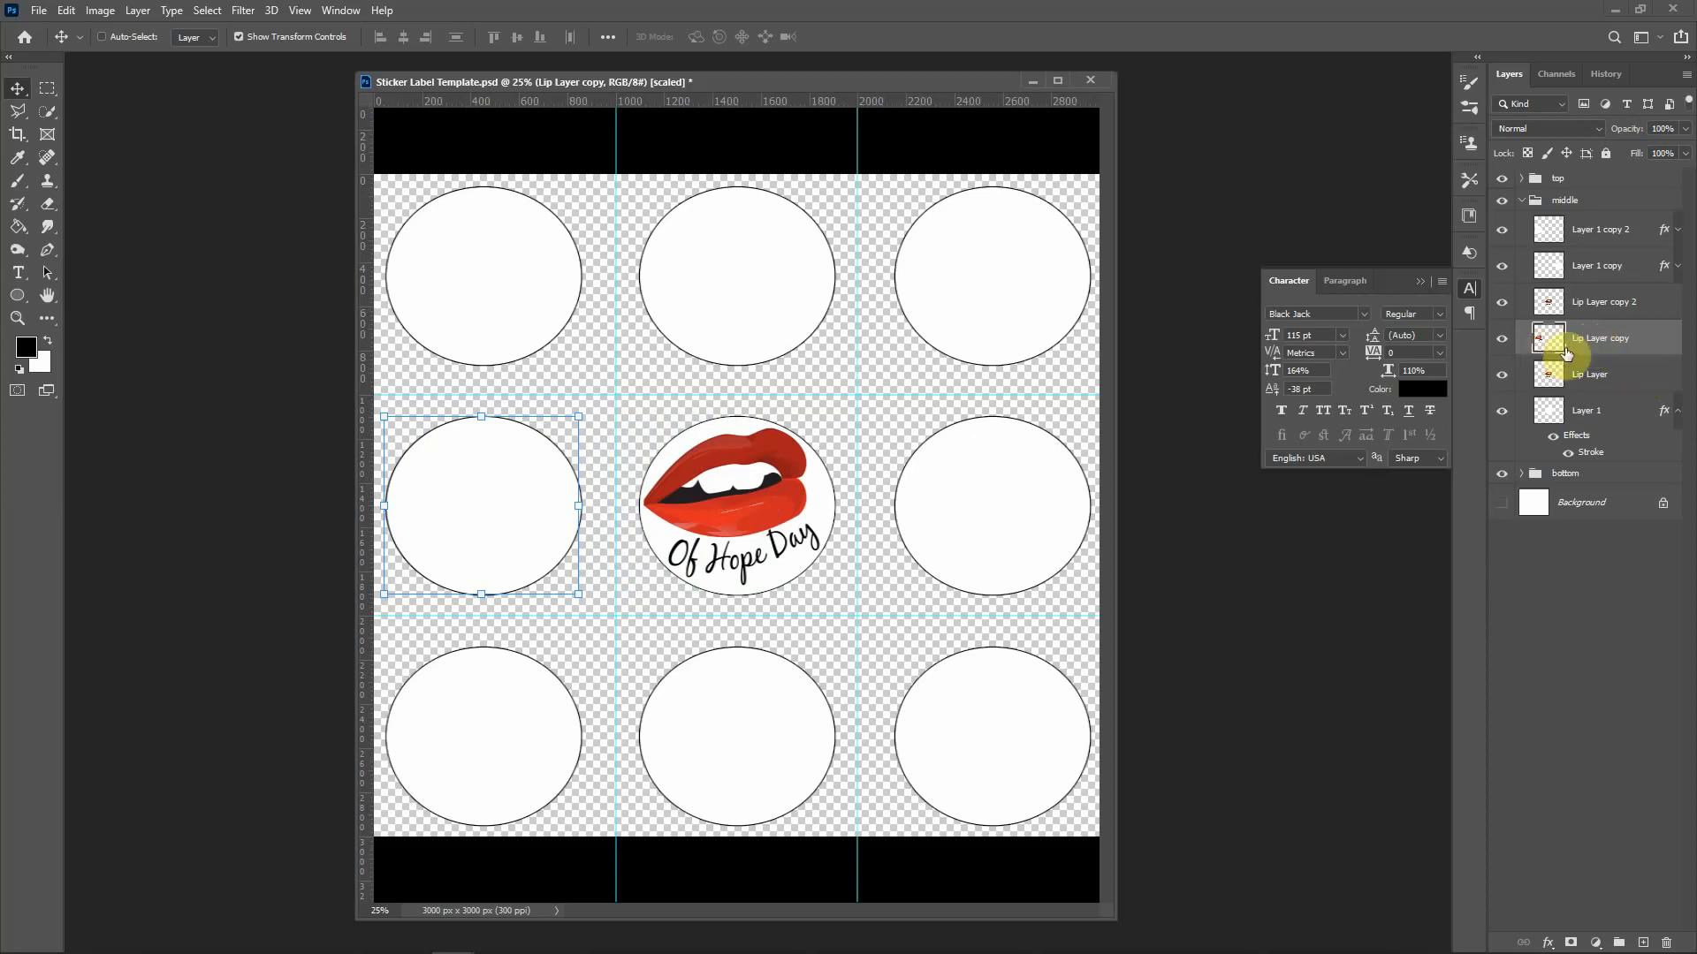
# Step: Raise both lips copies above the circle layers and nudge them right into the left and right circles
pyautogui.moveTo(1574, 350); pyautogui.dragTo(1567, 225)
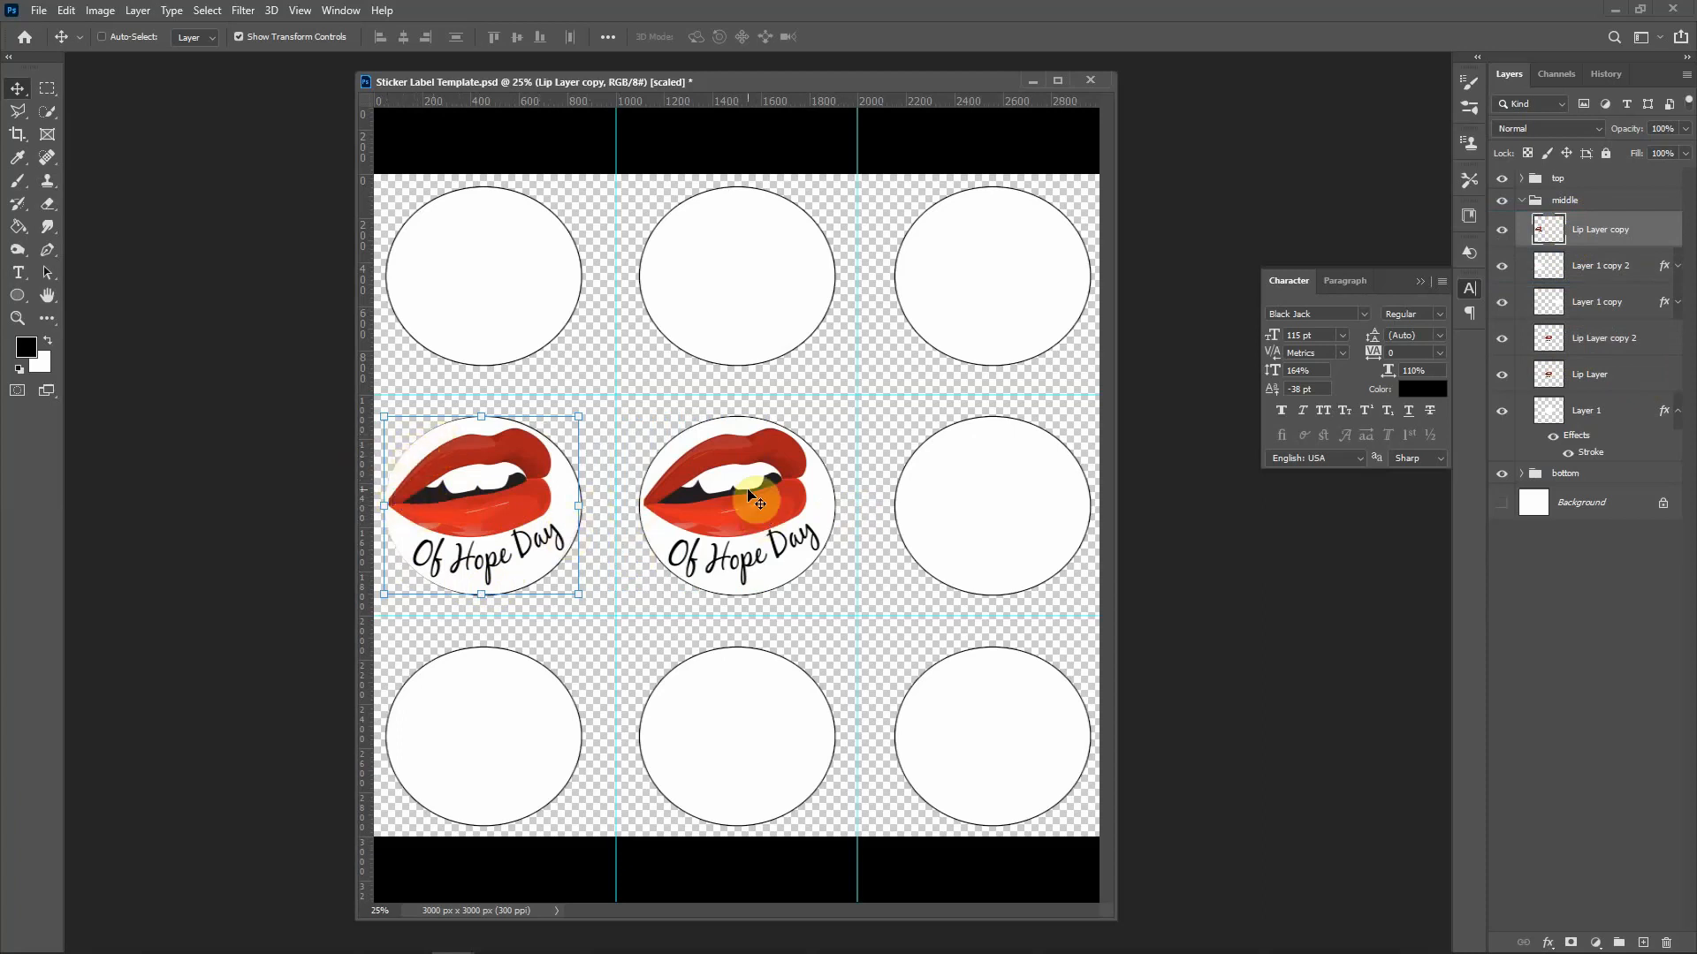
pyautogui.press('Right')
pyautogui.press('Right')
pyautogui.press('Right')
pyautogui.press('Right')
pyautogui.press('Right')
pyautogui.press('Right')
pyautogui.press('Right')
pyautogui.press('Right')
pyautogui.press('Right')
pyautogui.press('Right')
pyautogui.press('Right')
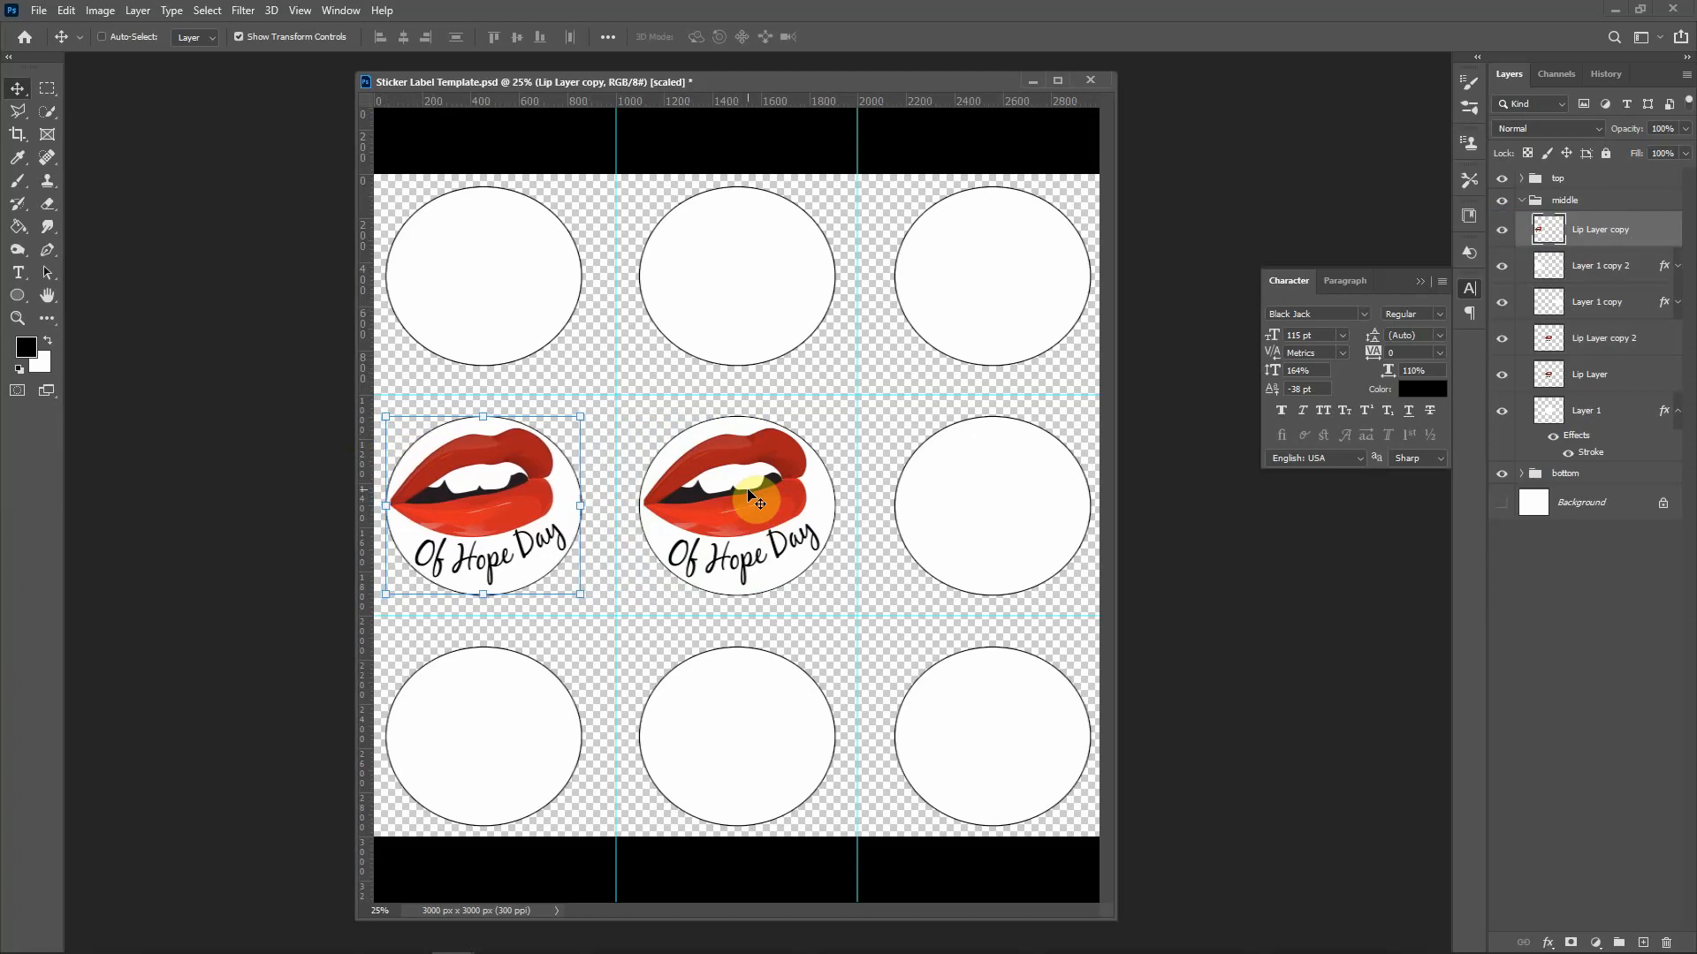
pyautogui.moveTo(1595, 340); pyautogui.dragTo(1589, 260)
pyautogui.press('Right')
pyautogui.press('Right')
pyautogui.press('Right')
pyautogui.press('Right')
pyautogui.press('Right')
pyautogui.press('Right')
pyautogui.press('Right')
pyautogui.press('Right')
pyautogui.press('Right')
pyautogui.press('Right')
pyautogui.press('Right')
pyautogui.press('Right')
pyautogui.press('Right')
pyautogui.press('Right')
pyautogui.press('Right')
pyautogui.press('Right')
pyautogui.press('Right')
pyautogui.press('Right')
pyautogui.press('Right')
pyautogui.press('Right')
pyautogui.press('Right')
pyautogui.press('Right')
pyautogui.press('Right')
pyautogui.press('Right')
pyautogui.press('Right')
pyautogui.press('Right')
pyautogui.press('Right')
pyautogui.press('Right')
pyautogui.press('Right')
pyautogui.press('Right')
pyautogui.press('Right')
pyautogui.press('Right')
pyautogui.press('Right')
pyautogui.press('Right')
pyautogui.press('Right')
pyautogui.press('Right')
pyautogui.press('Right')
pyautogui.press('Right')
pyautogui.press('Right')
pyautogui.press('Right')
pyautogui.press('Right')
pyautogui.press('Right')
pyautogui.press('Right')
pyautogui.press('Right')
pyautogui.press('Right')
pyautogui.press('Right')
pyautogui.press('Right')
pyautogui.press('Right')
pyautogui.press('Right')
pyautogui.press('Right')
pyautogui.press('Right')
pyautogui.press('Right')
pyautogui.press('Right')
pyautogui.press('Right')
pyautogui.press('Right')
pyautogui.press('Right')
pyautogui.press('Right')
pyautogui.press('Right')
pyautogui.press('Right')
pyautogui.press('Right')
pyautogui.press('Right')
pyautogui.press('Right')
pyautogui.press('Right')
pyautogui.press('Right')
pyautogui.press('Right')
pyautogui.press('Right')
pyautogui.press('Right')
pyautogui.press('Right')
pyautogui.press('Right')
pyautogui.press('Right')
pyautogui.press('Right')
pyautogui.press('Right')
pyautogui.press('Right')
pyautogui.press('Right')
pyautogui.press('Right')
pyautogui.press('Right')
pyautogui.press('Right')
pyautogui.press('Right')
pyautogui.press('Right')
pyautogui.press('Right')
pyautogui.press('Right')
pyautogui.press('Right')
pyautogui.press('Right')
pyautogui.press('Right')
pyautogui.press('Right')
pyautogui.press('Right')
pyautogui.press('Right')
pyautogui.press('Right')
pyautogui.press('Right')
pyautogui.press('Right')
pyautogui.press('Right')
pyautogui.press('Right')
pyautogui.press('Right')
pyautogui.press('Right')
pyautogui.press('Right')
pyautogui.press('Right')
pyautogui.press('Right')
pyautogui.press('Right')
pyautogui.press('Right')
pyautogui.press('Right')
pyautogui.press('Right')
pyautogui.press('Right')
pyautogui.press('Right')
pyautogui.press('Right')
pyautogui.press('Right')
pyautogui.press('Right')
pyautogui.press('Right')
pyautogui.press('Right')
pyautogui.press('Right')
pyautogui.press('Right')
pyautogui.press('Right')
pyautogui.press('Right')
pyautogui.press('Right')
pyautogui.press('Right')
pyautogui.press('Right')
pyautogui.press('Right')
pyautogui.press('Right')
pyautogui.press('Right')
pyautogui.press('Right')
pyautogui.press('Right')
pyautogui.press('Right')
pyautogui.press('Right')
pyautogui.press('Right')
pyautogui.press('Right')
pyautogui.press('Right')
pyautogui.press('Right')
pyautogui.press('Right')
pyautogui.press('Right')
pyautogui.press('Right')
pyautogui.press('Right')
pyautogui.press('Right')
pyautogui.press('Right')
pyautogui.press('Right')
pyautogui.press('Right')
pyautogui.press('Right')
pyautogui.press('Right')
pyautogui.press('Right')
pyautogui.press('Right')
pyautogui.press('Right')
pyautogui.press('Right')
pyautogui.press('Right')
pyautogui.press('Right')
pyautogui.press('Right')
pyautogui.press('Right')
pyautogui.press('Right')
pyautogui.press('Right')
pyautogui.press('Right')
pyautogui.press('Right')
pyautogui.press('Right')
pyautogui.press('Right')
pyautogui.press('Right')
pyautogui.press('Right')
pyautogui.press('Right')
pyautogui.press('Right')
pyautogui.press('Right')
pyautogui.press('Right')
pyautogui.press('Right')
pyautogui.press('Right')
pyautogui.press('Right')
pyautogui.press('Right')
pyautogui.press('Right')
pyautogui.press('Right')
pyautogui.press('Right')
pyautogui.press('Right')
pyautogui.press('Right')
pyautogui.press('Right')
pyautogui.press('Right')
pyautogui.press('Right')
pyautogui.press('Right')
pyautogui.press('Right')
pyautogui.press('Right')
pyautogui.press('Right')
pyautogui.press('Right')
pyautogui.press('Right')
pyautogui.press('Right')
pyautogui.press('Right')
pyautogui.press('Right')
pyautogui.press('Right')
pyautogui.press('Right')
pyautogui.press('Right')
pyautogui.press('Right')
pyautogui.press('Right')
pyautogui.press('Right')
pyautogui.press('Right')
pyautogui.press('Right')
pyautogui.press('Right')
pyautogui.press('Right')
pyautogui.press('Right')
pyautogui.press('Right')
pyautogui.press('Right')
pyautogui.press('Right')
pyautogui.press('Right')
pyautogui.press('Right')
pyautogui.press('Right')
pyautogui.press('Right')
pyautogui.press('Right')
pyautogui.press('Right')
pyautogui.press('Right')
pyautogui.press('Right')
pyautogui.press('Right')
pyautogui.press('Right')
pyautogui.press('Right')
pyautogui.press('Right')
pyautogui.press('Right')
pyautogui.press('Right')
pyautogui.press('Right')
pyautogui.press('Right')
pyautogui.press('Right')
pyautogui.press('Right')
pyautogui.press('Right')
pyautogui.press('Right')
pyautogui.press('Right')
pyautogui.press('Right')
pyautogui.press('Right')
pyautogui.press('Right')
pyautogui.press('Right')
pyautogui.press('Right')
pyautogui.press('Right')
pyautogui.press('Right')
pyautogui.press('Right')
pyautogui.press('Right')
pyautogui.press('Right')
pyautogui.press('Right')
pyautogui.press('Right')
pyautogui.press('Right')
pyautogui.press('Right')
pyautogui.press('Right')
pyautogui.press('Right')
pyautogui.press('Right')
pyautogui.press('Right')
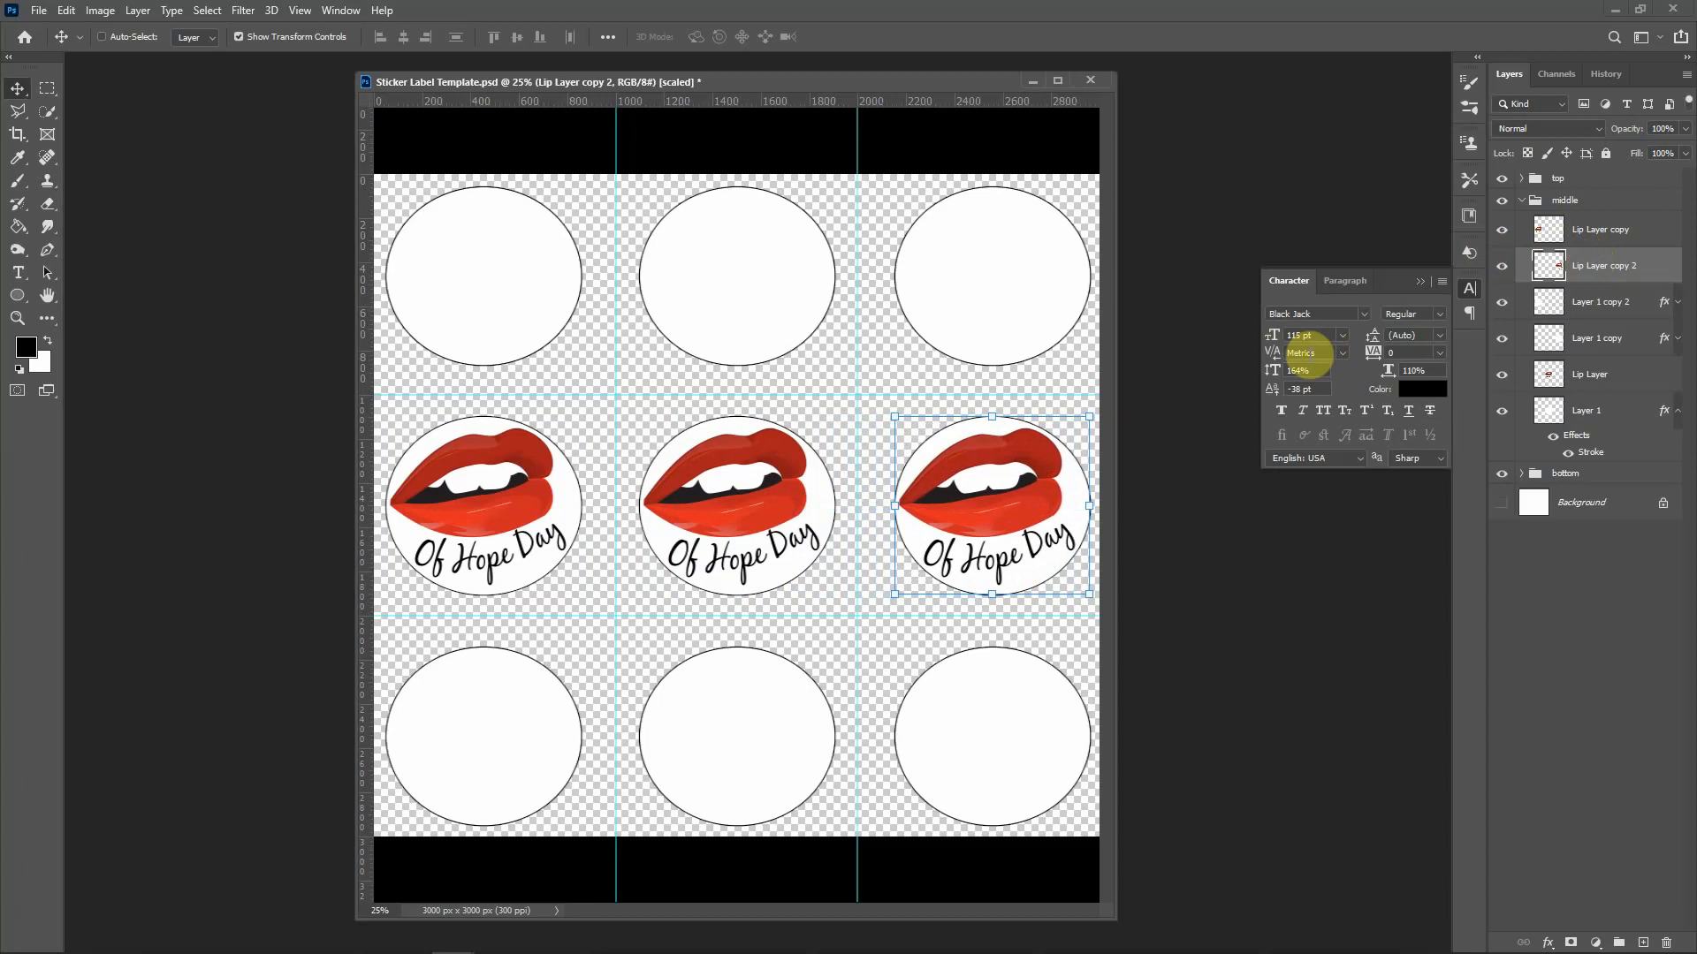
# Step: Hide the three middle-row circle outline layers, move Lip Layer above them, and select all three lips layers
pyautogui.hotkey('shift', 'v')
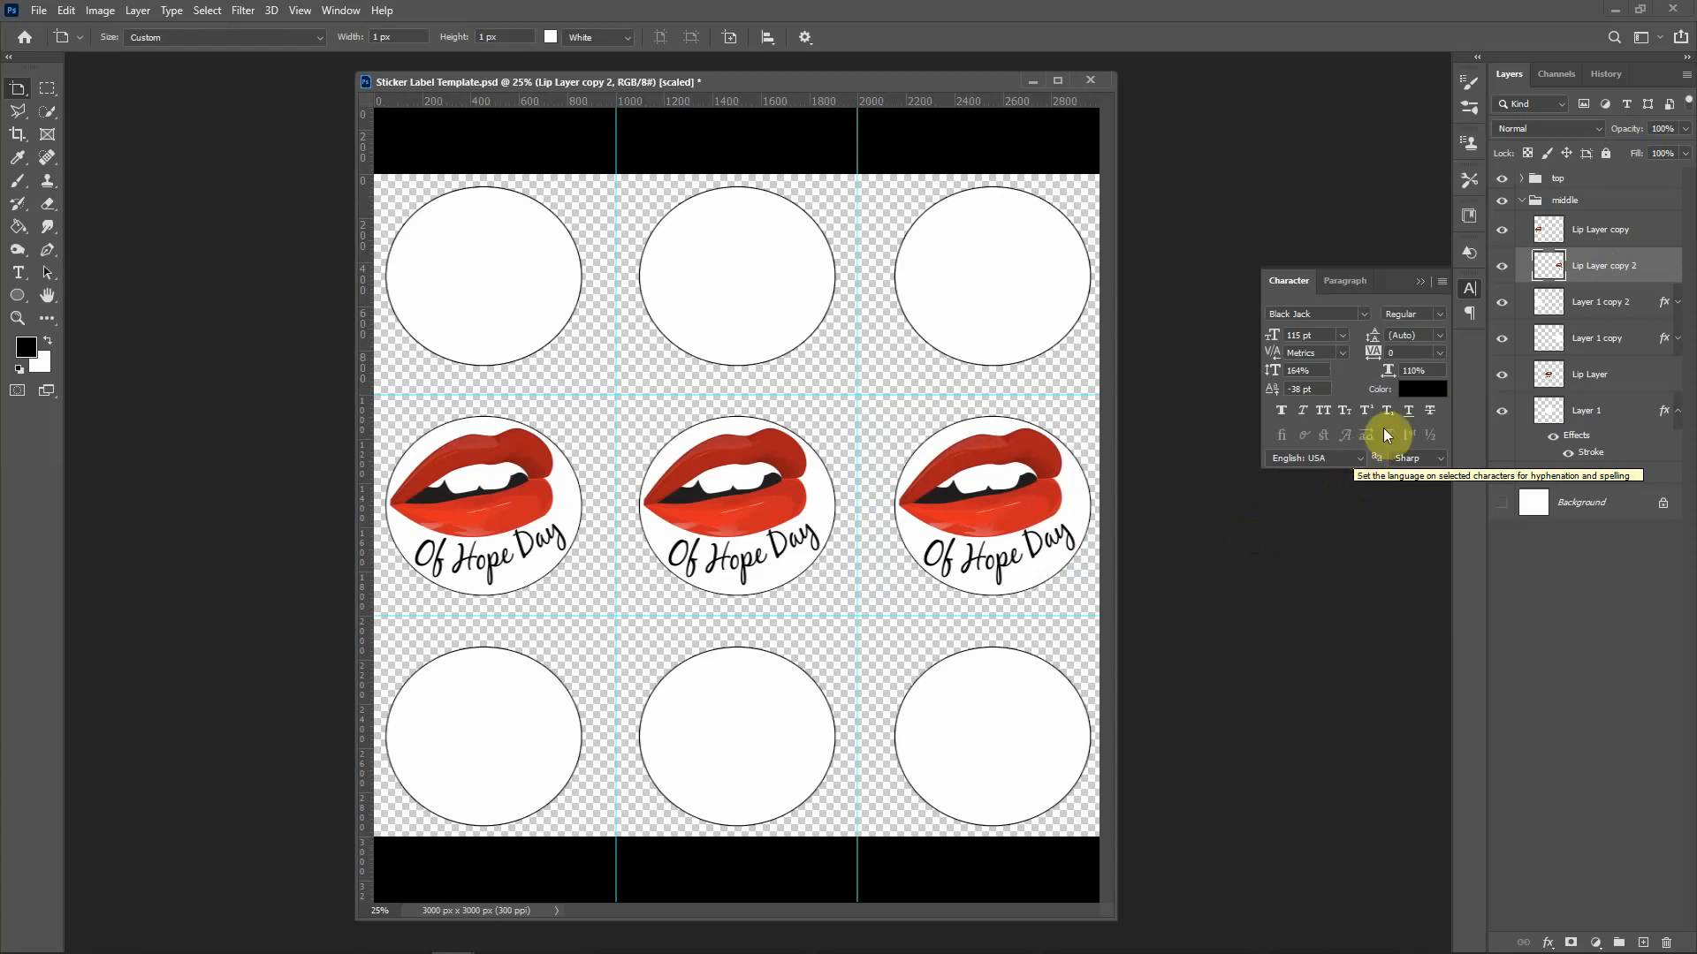
pyautogui.click(1502, 301)
pyautogui.click(1501, 338)
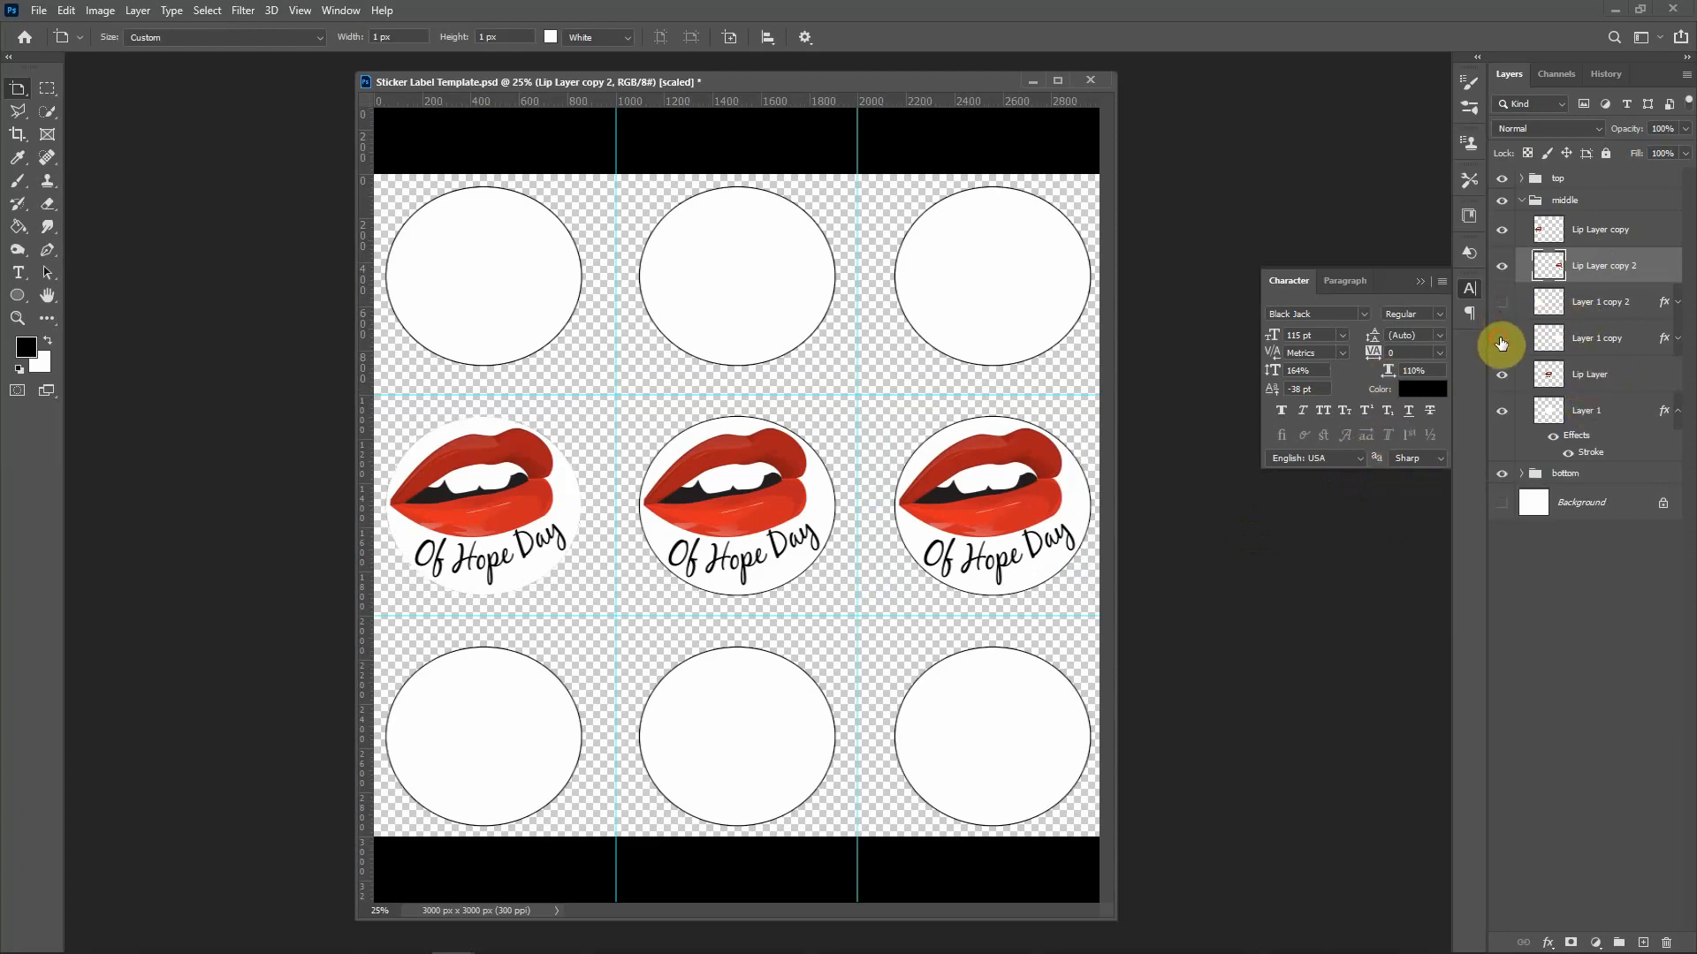
pyautogui.click(1501, 410)
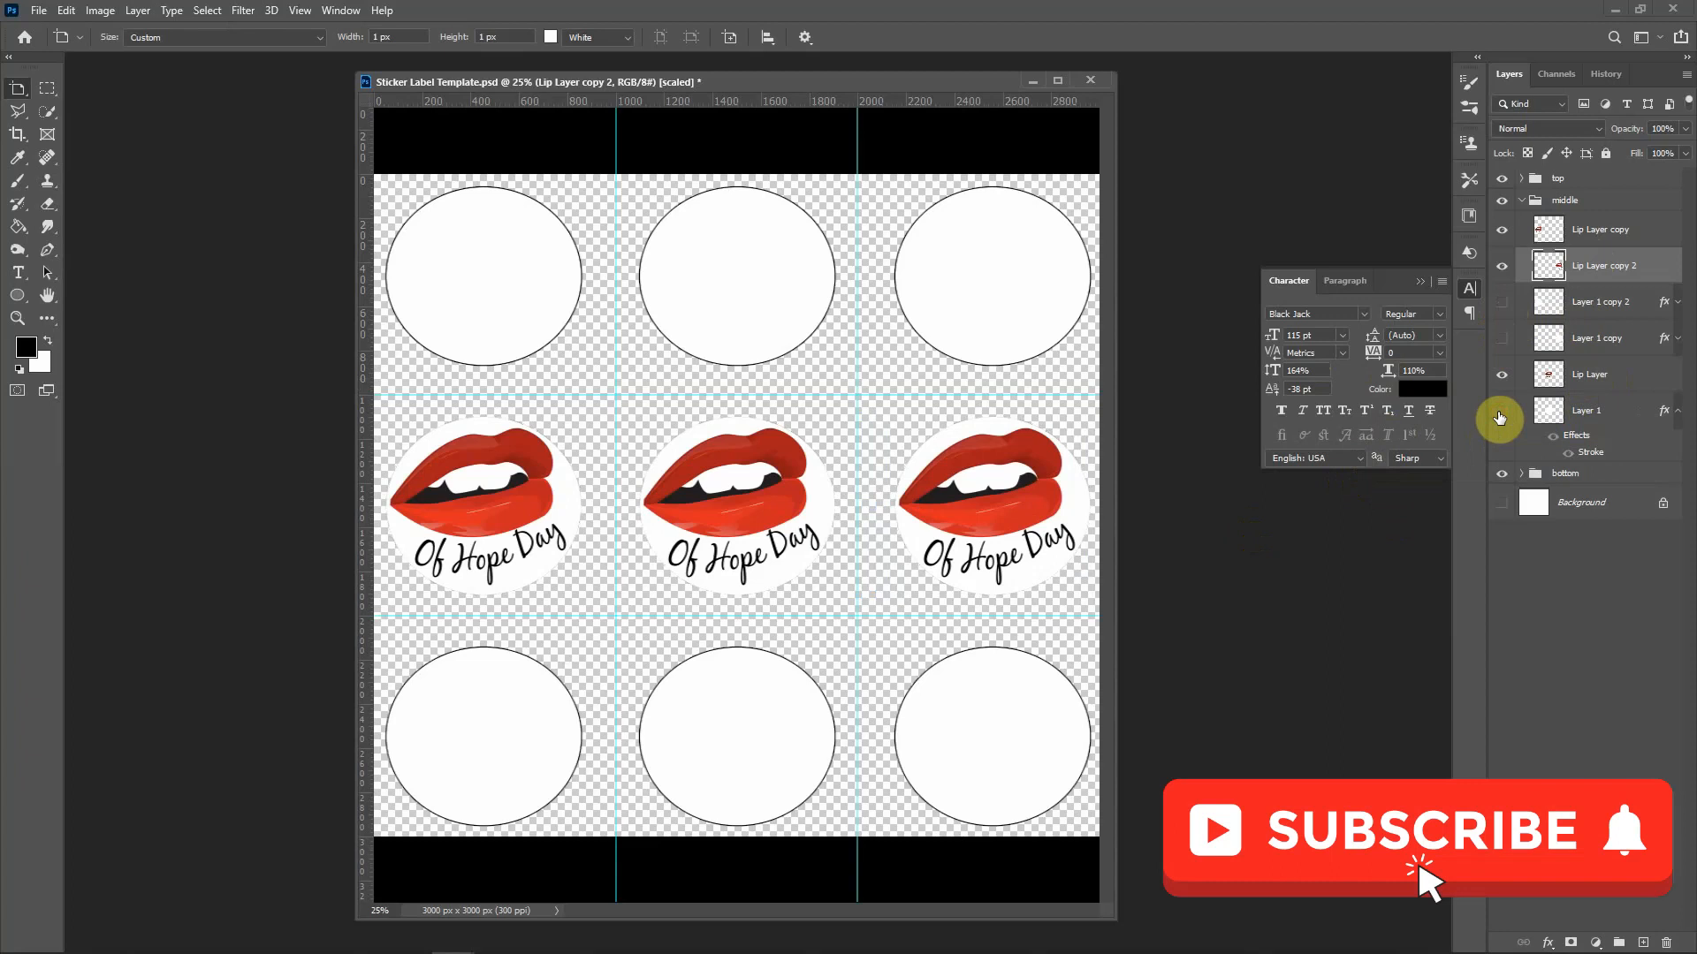
pyautogui.press('v')
pyautogui.moveTo(1589, 375); pyautogui.dragTo(1595, 305)
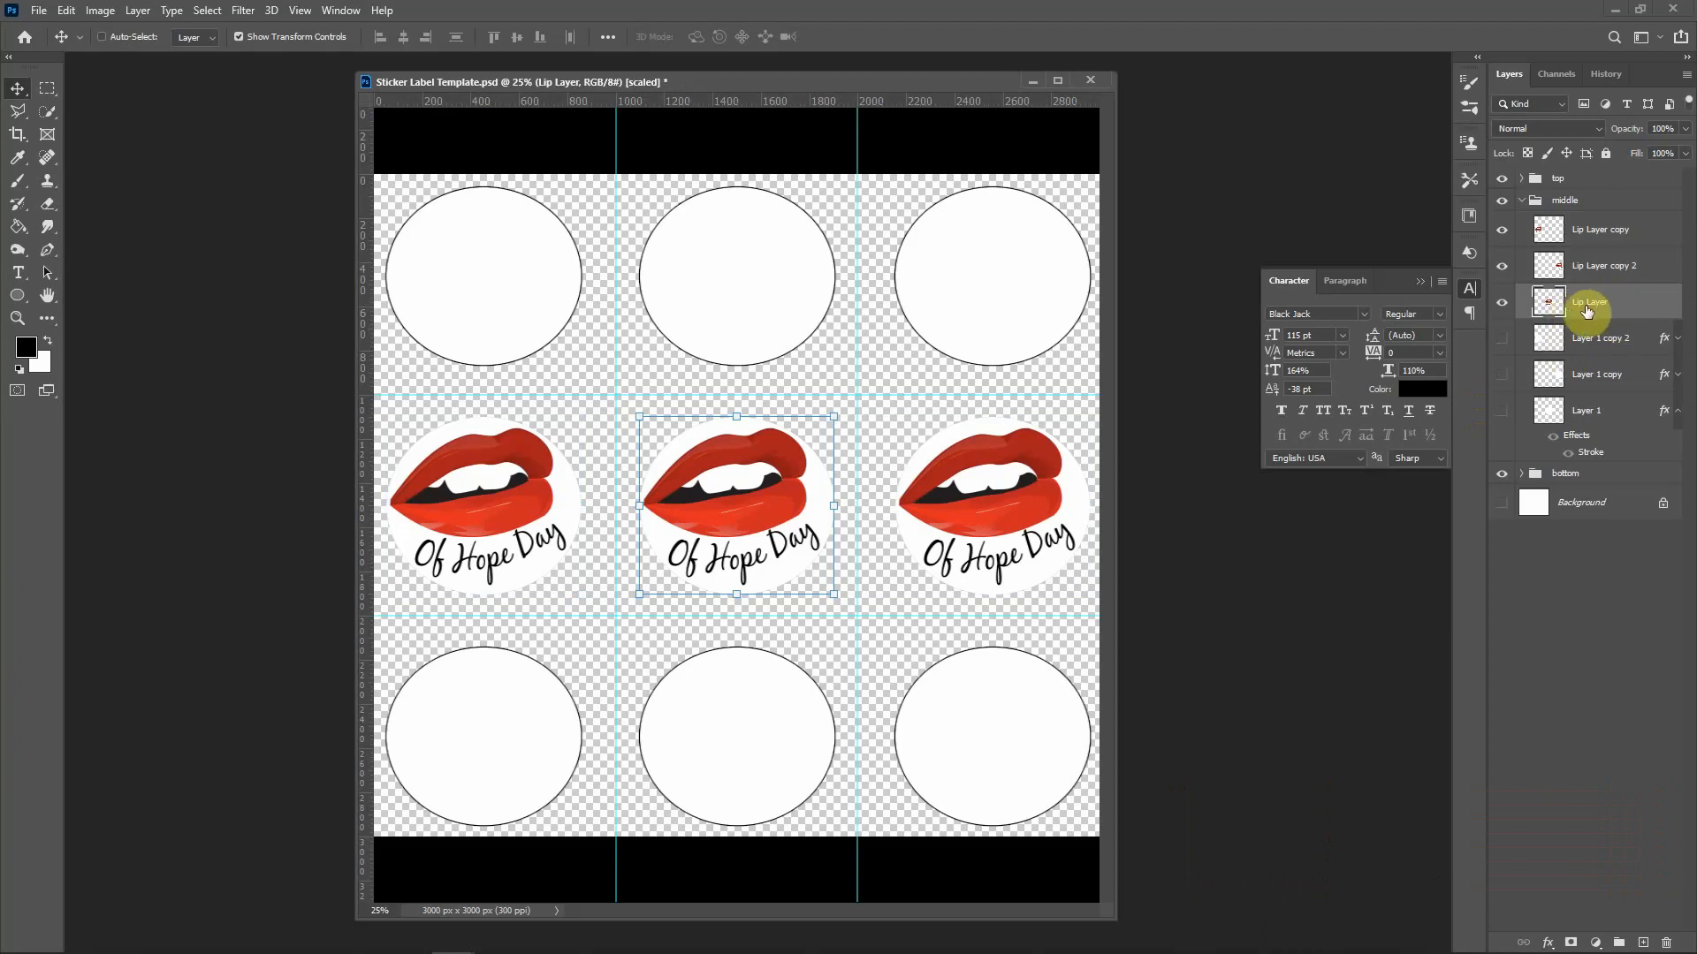
pyautogui.keyDown('shift'); pyautogui.click(1590, 233); pyautogui.keyUp('shift')
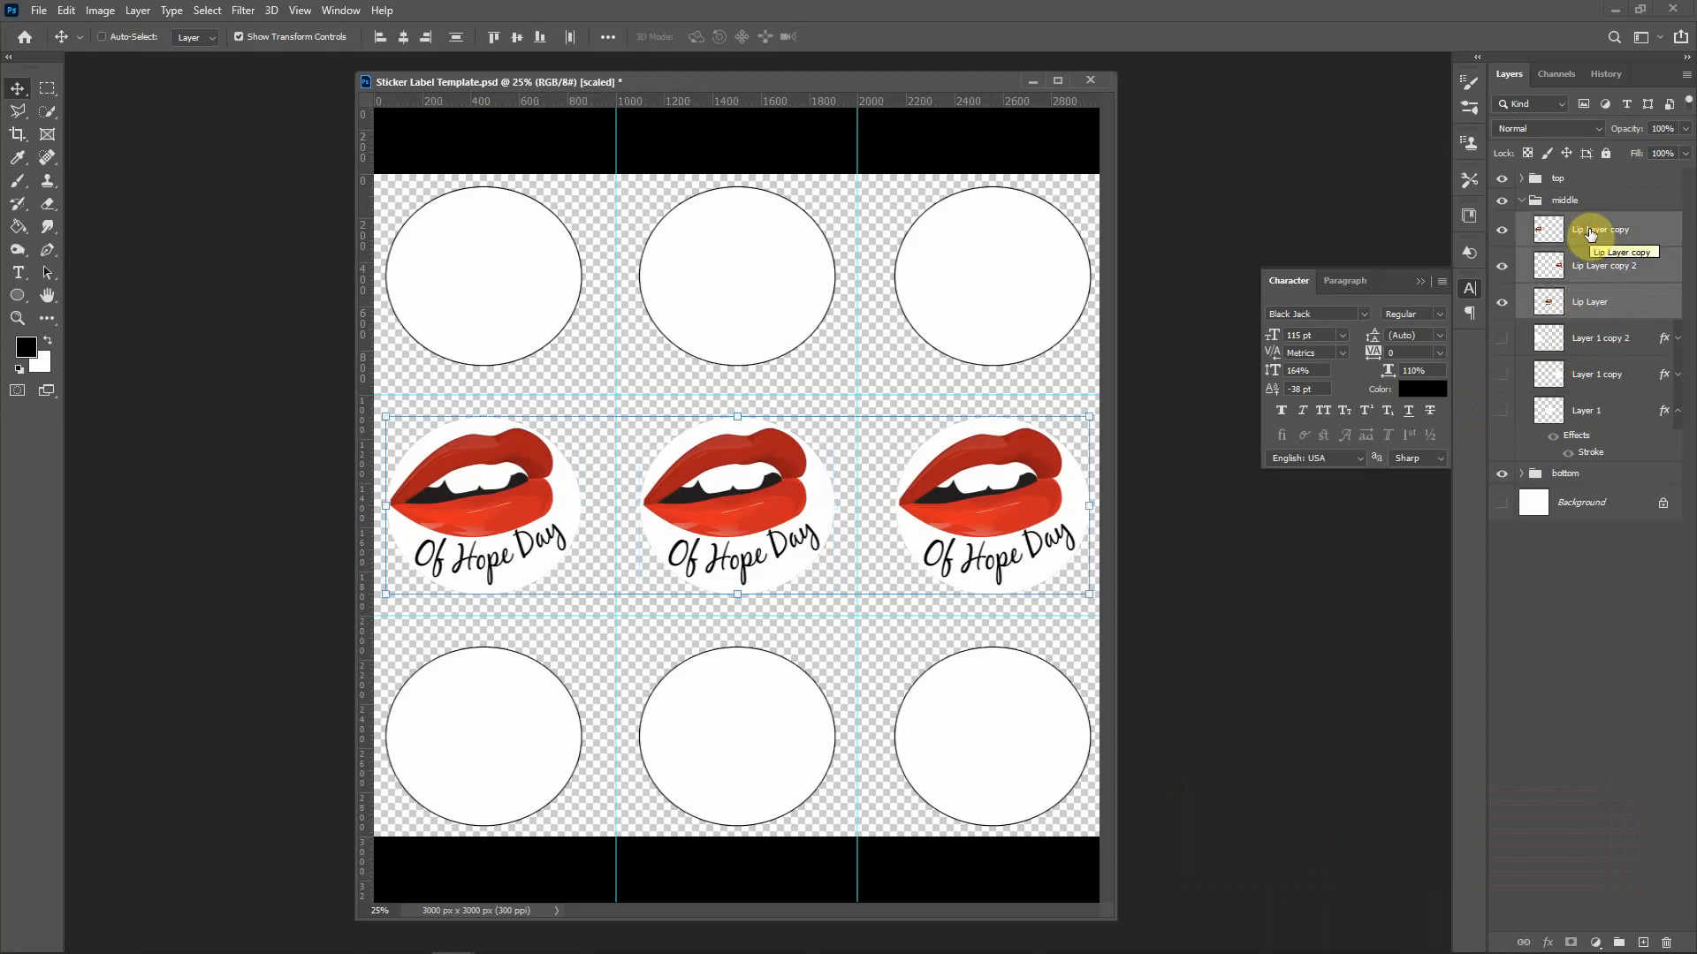
# Step: Duplicate the three lips layers and move the copies into the top group above its circles
pyautogui.press('ctrl')
pyautogui.hotkey('ctrl', 'j')
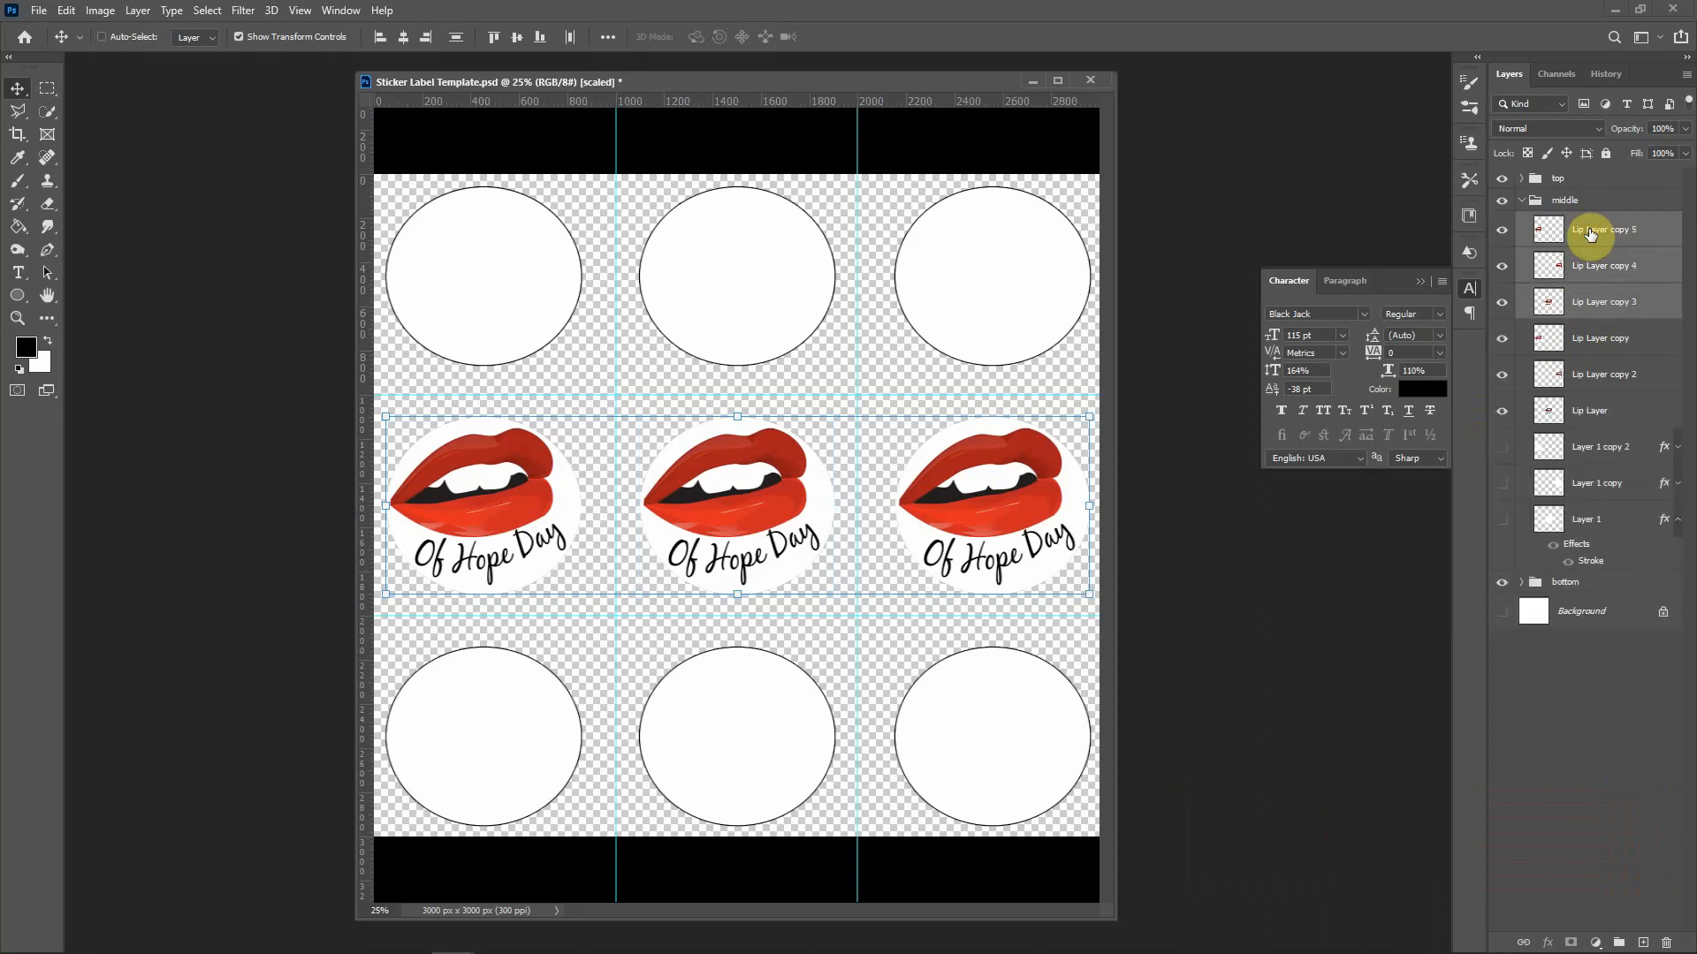
pyautogui.click(1521, 180)
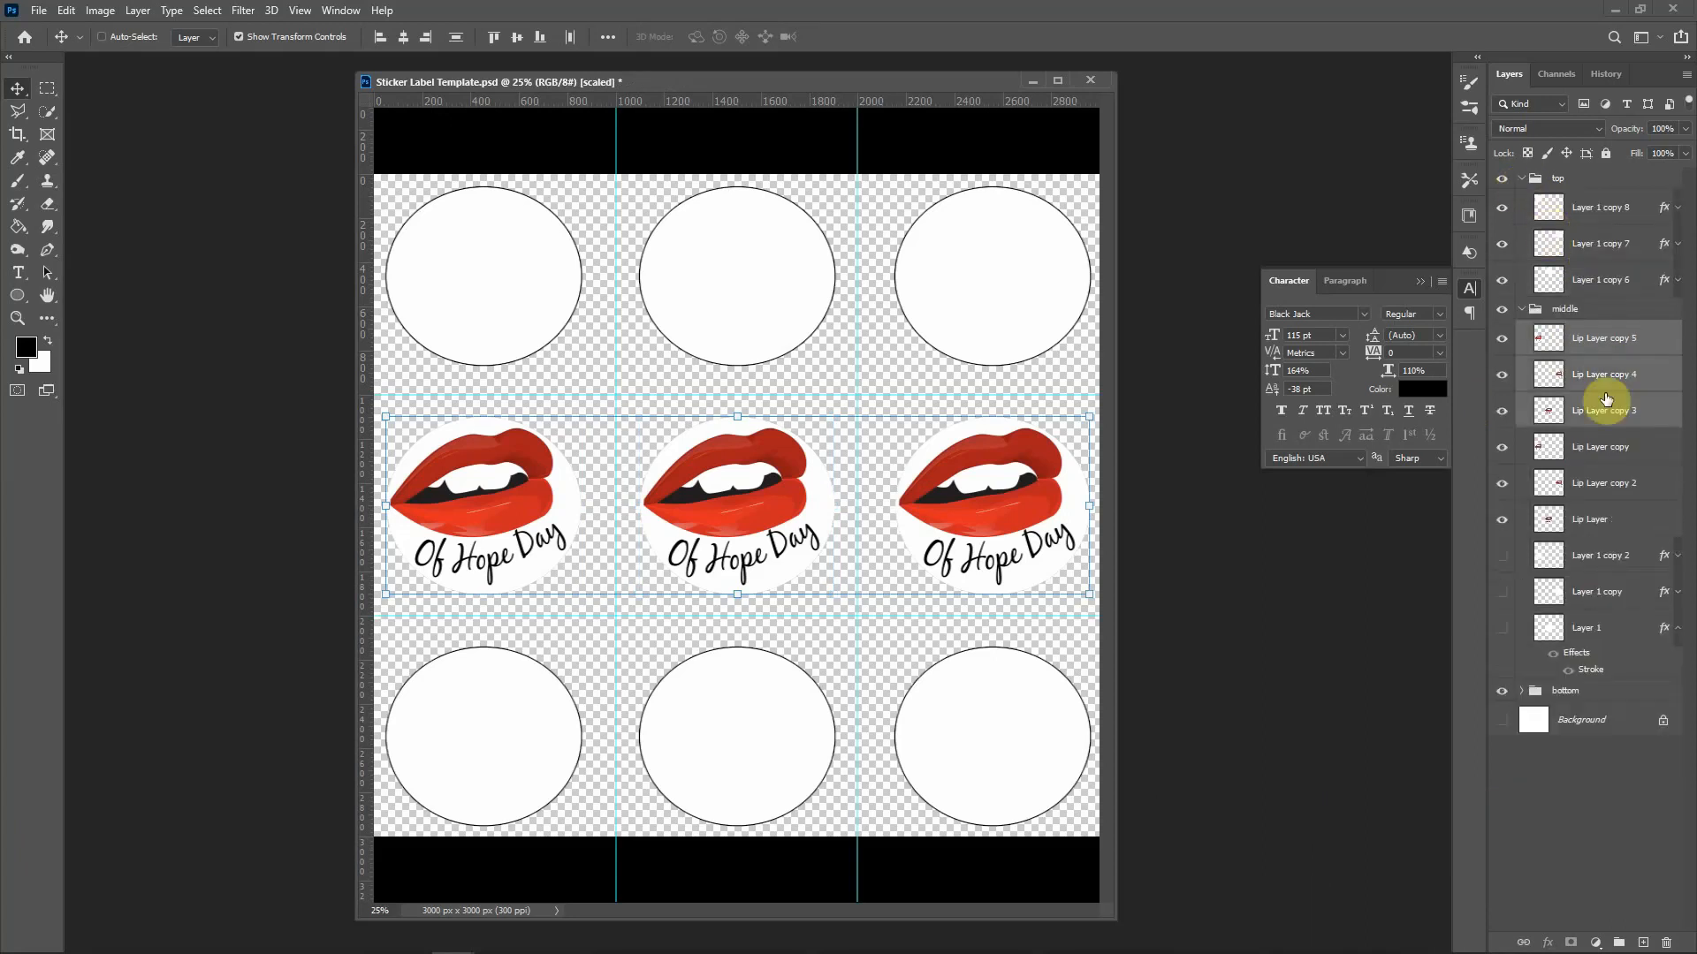
pyautogui.moveTo(1597, 416); pyautogui.dragTo(1582, 206)
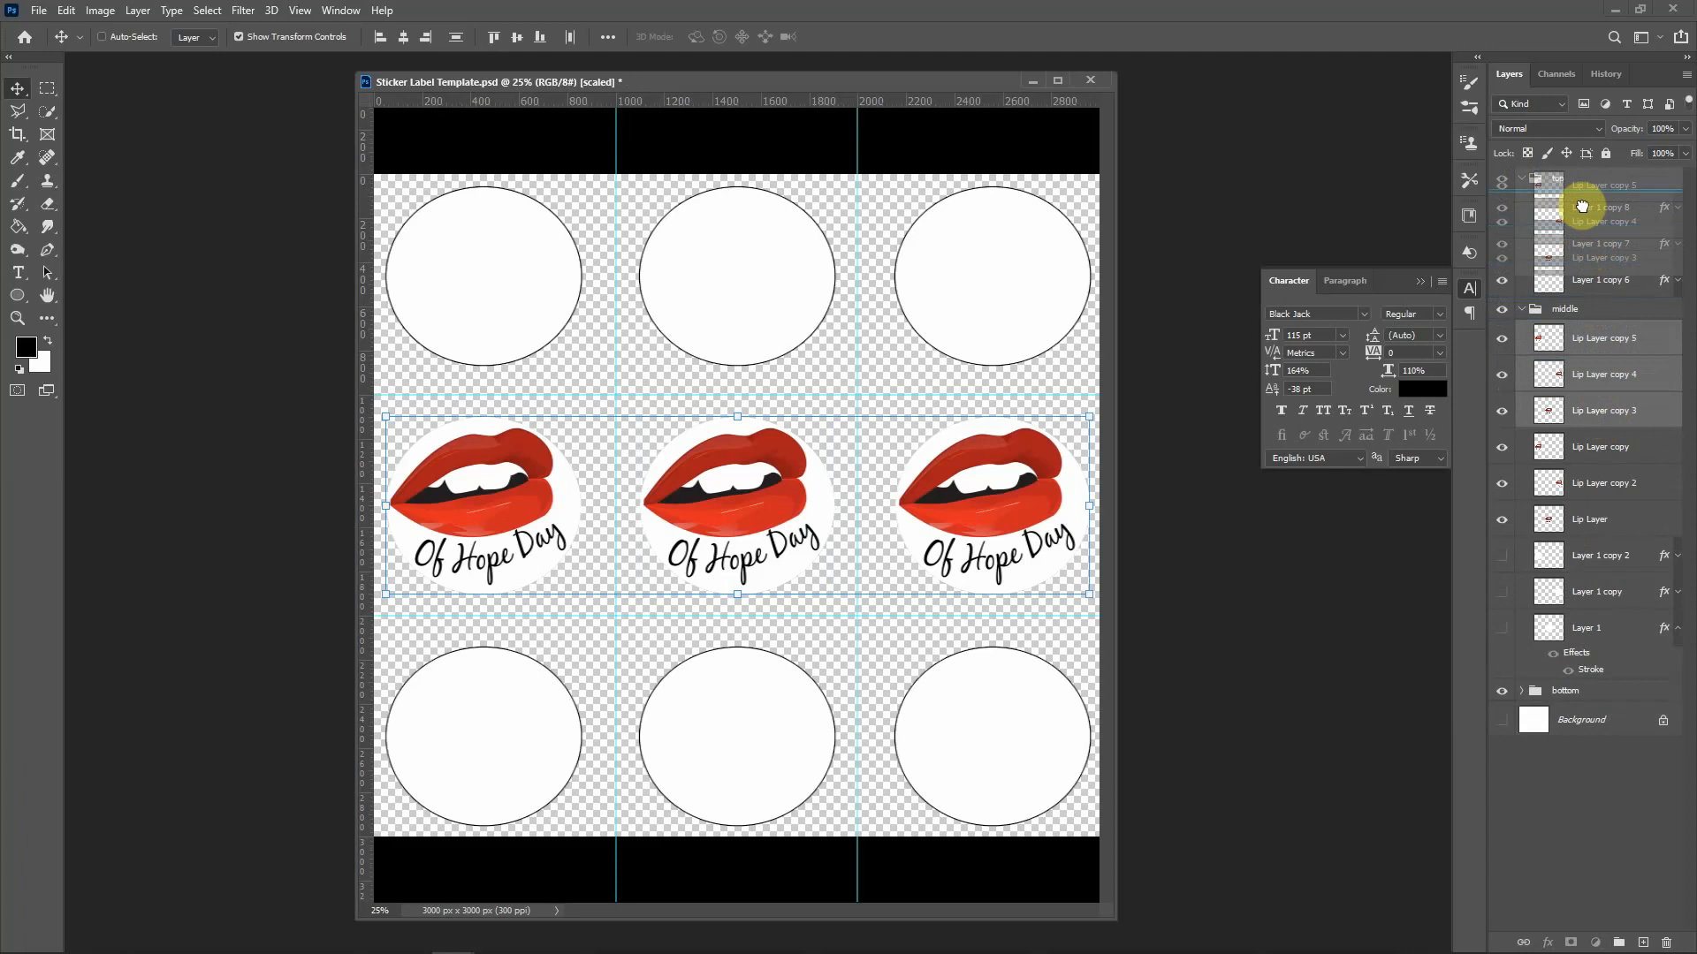
pyautogui.moveTo(1582, 206); pyautogui.dragTo(1581, 208)
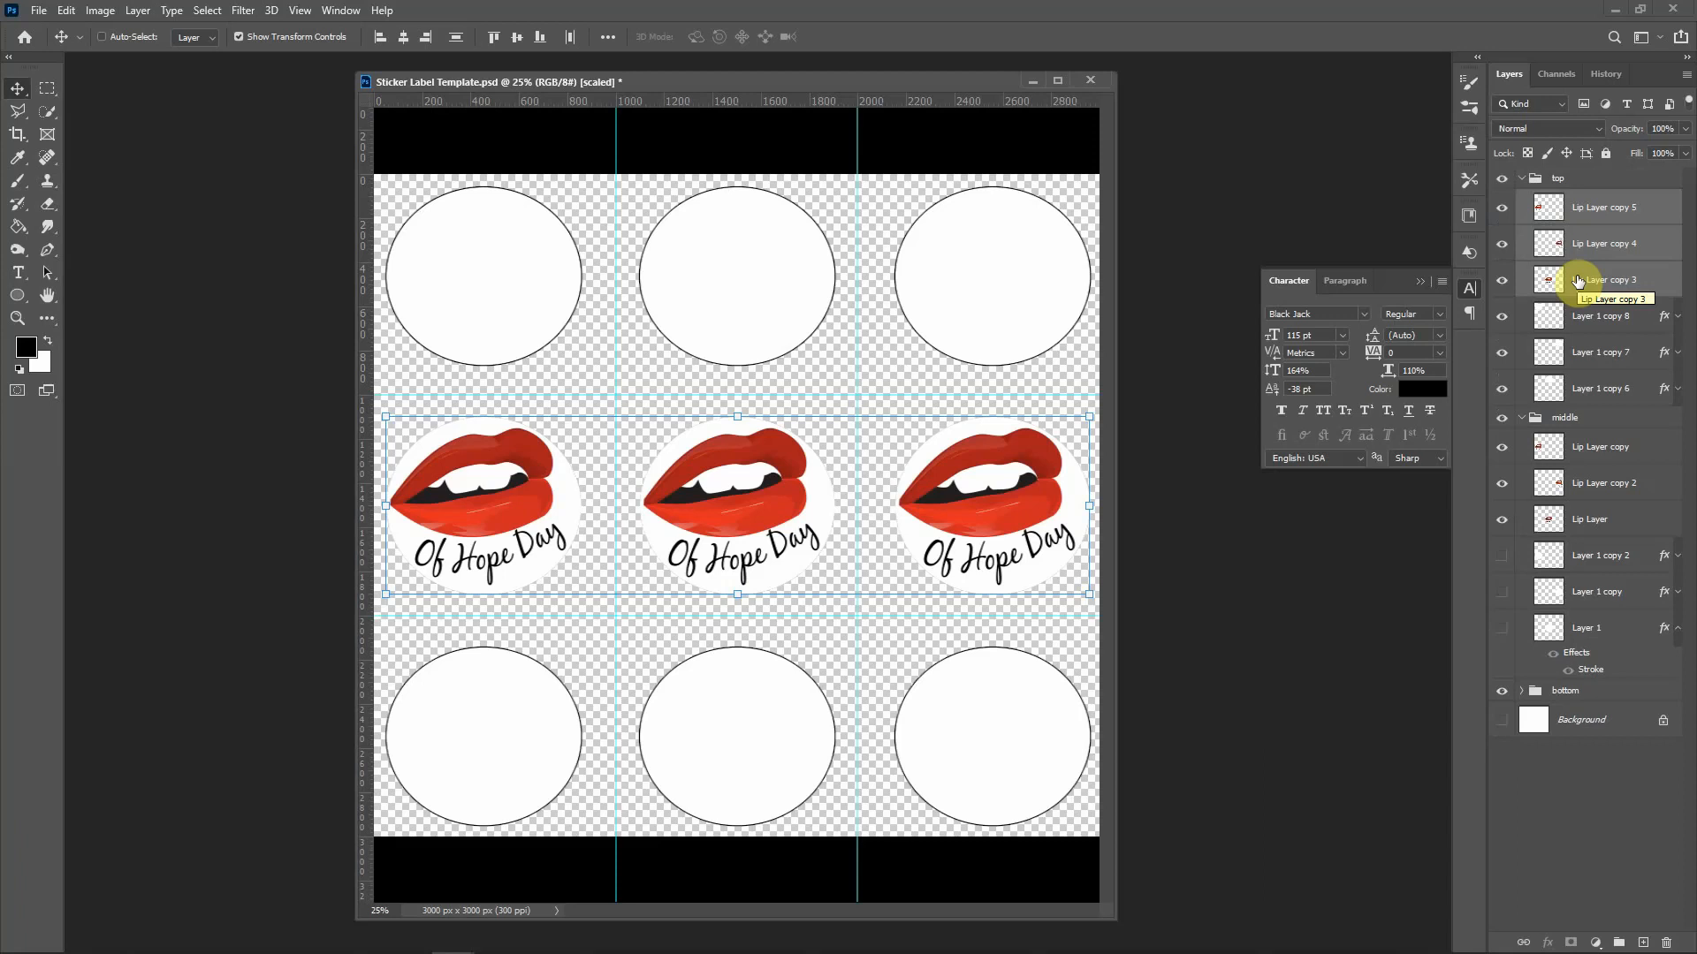
# Step: Nudge the three top-row lips copies up into their circles, then bring the Single Sticker Label Template forward
pyautogui.hotkey('shift', 'Up')
pyautogui.hotkey('shift', 'Up')
pyautogui.hotkey('shift', 'Up')
pyautogui.hotkey('shift', 'Up')
pyautogui.hotkey('shift', 'Up')
pyautogui.hotkey('shift', 'Up')
pyautogui.hotkey('shift', 'Up')
pyautogui.hotkey('shift', 'Up')
pyautogui.hotkey('shift', 'Up')
pyautogui.hotkey('shift', 'Up')
pyautogui.hotkey('shift', 'Up')
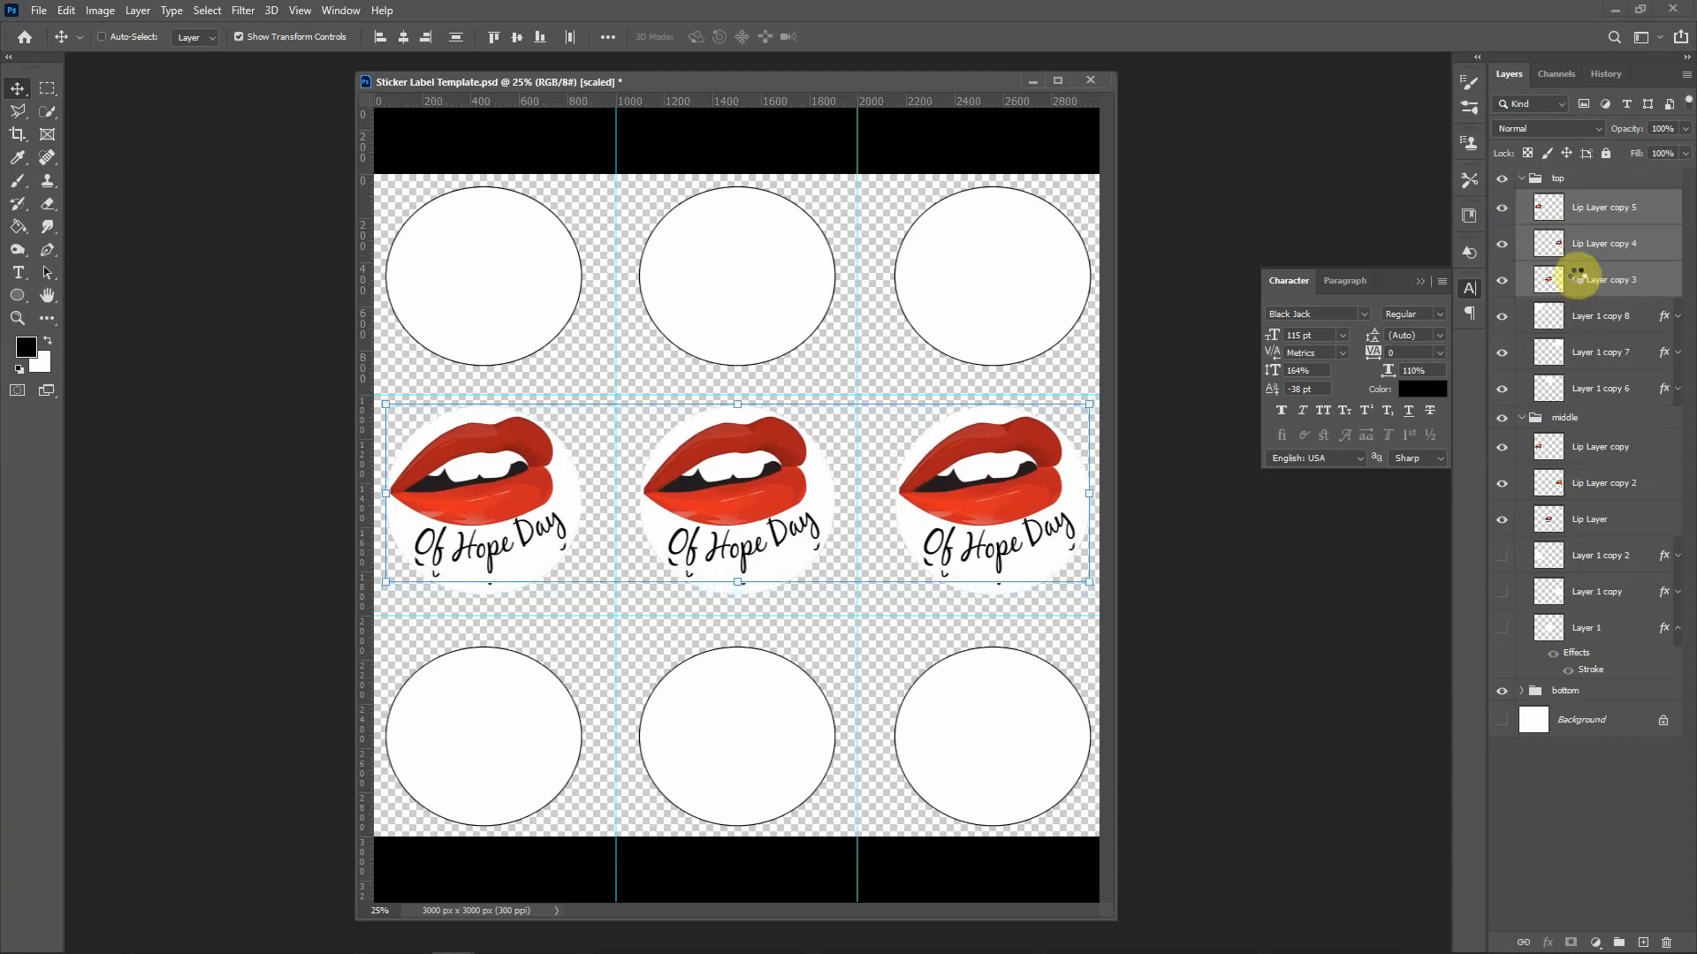
pyautogui.hotkey('shift', 'Up')
pyautogui.hotkey('shift', 'Up')
pyautogui.hotkey('shift', 'Up')
pyautogui.hotkey('shift', 'Up')
pyautogui.hotkey('shift', 'Up')
pyautogui.hotkey('shift', 'Up')
pyautogui.hotkey('shift', 'Up')
pyautogui.hotkey('shift', 'Up')
pyautogui.hotkey('shift', 'Up')
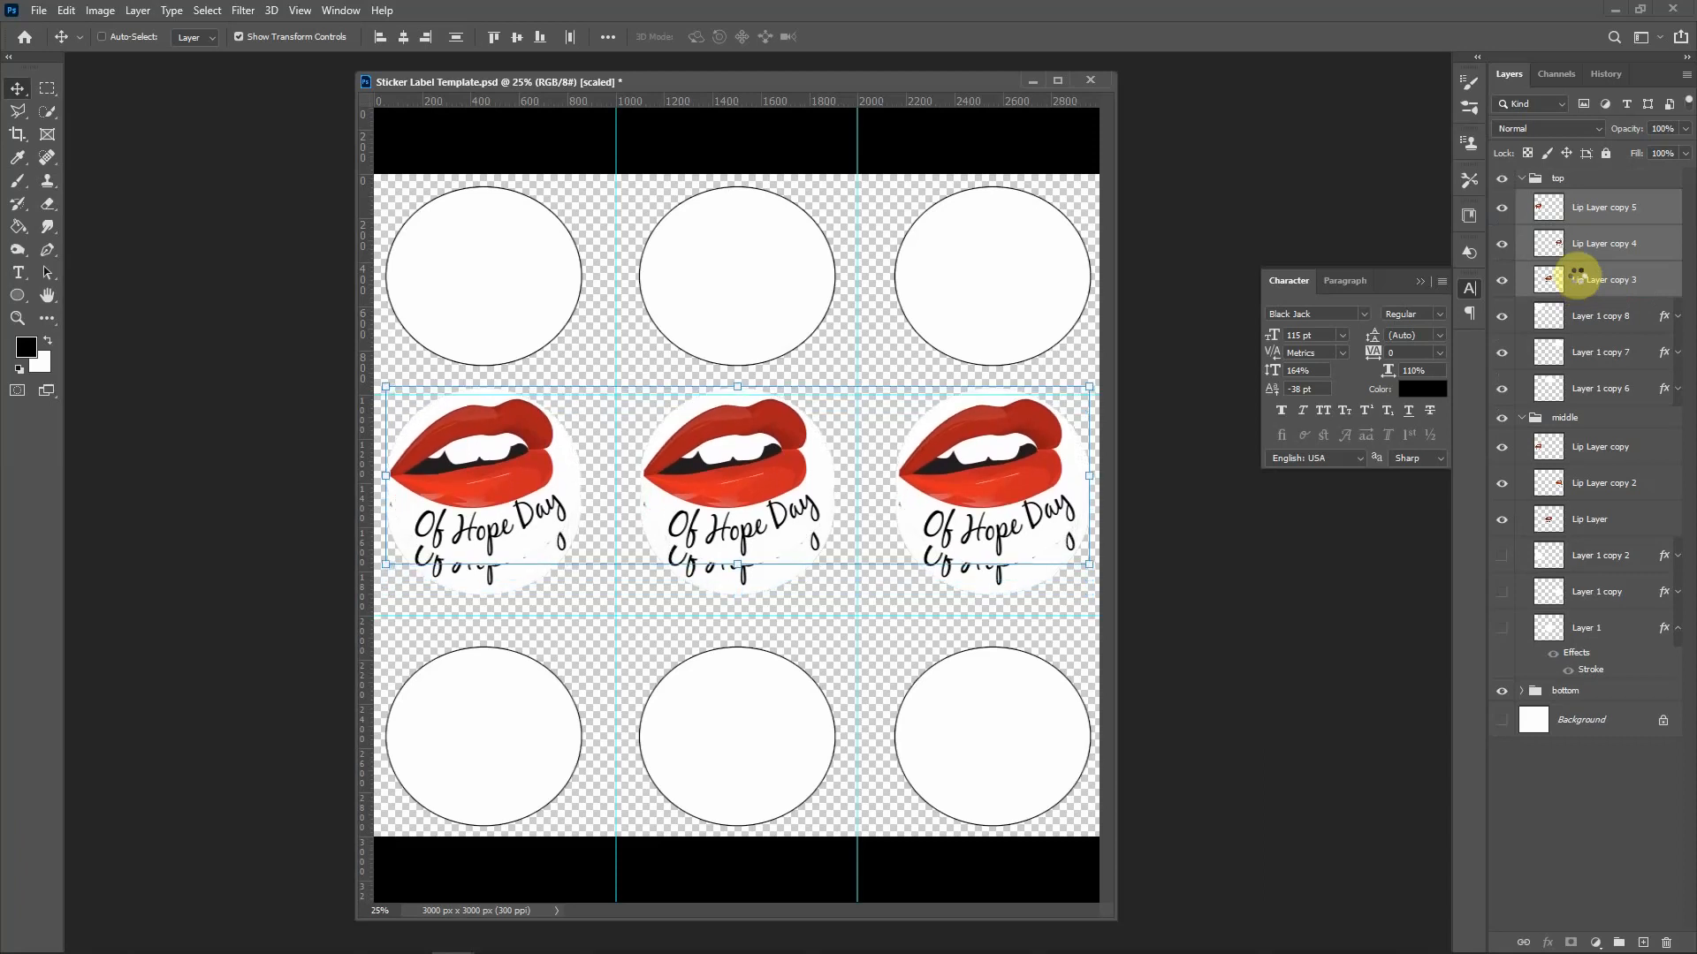
pyautogui.hotkey('shift', 'Up')
pyautogui.hotkey('shift', 'Up')
pyautogui.hotkey('shift', 'Up')
pyautogui.hotkey('shift', 'Up')
pyautogui.hotkey('shift', 'Up')
pyautogui.hotkey('shift', 'Up')
pyautogui.hotkey('shift', 'Up')
pyautogui.hotkey('shift', 'Up')
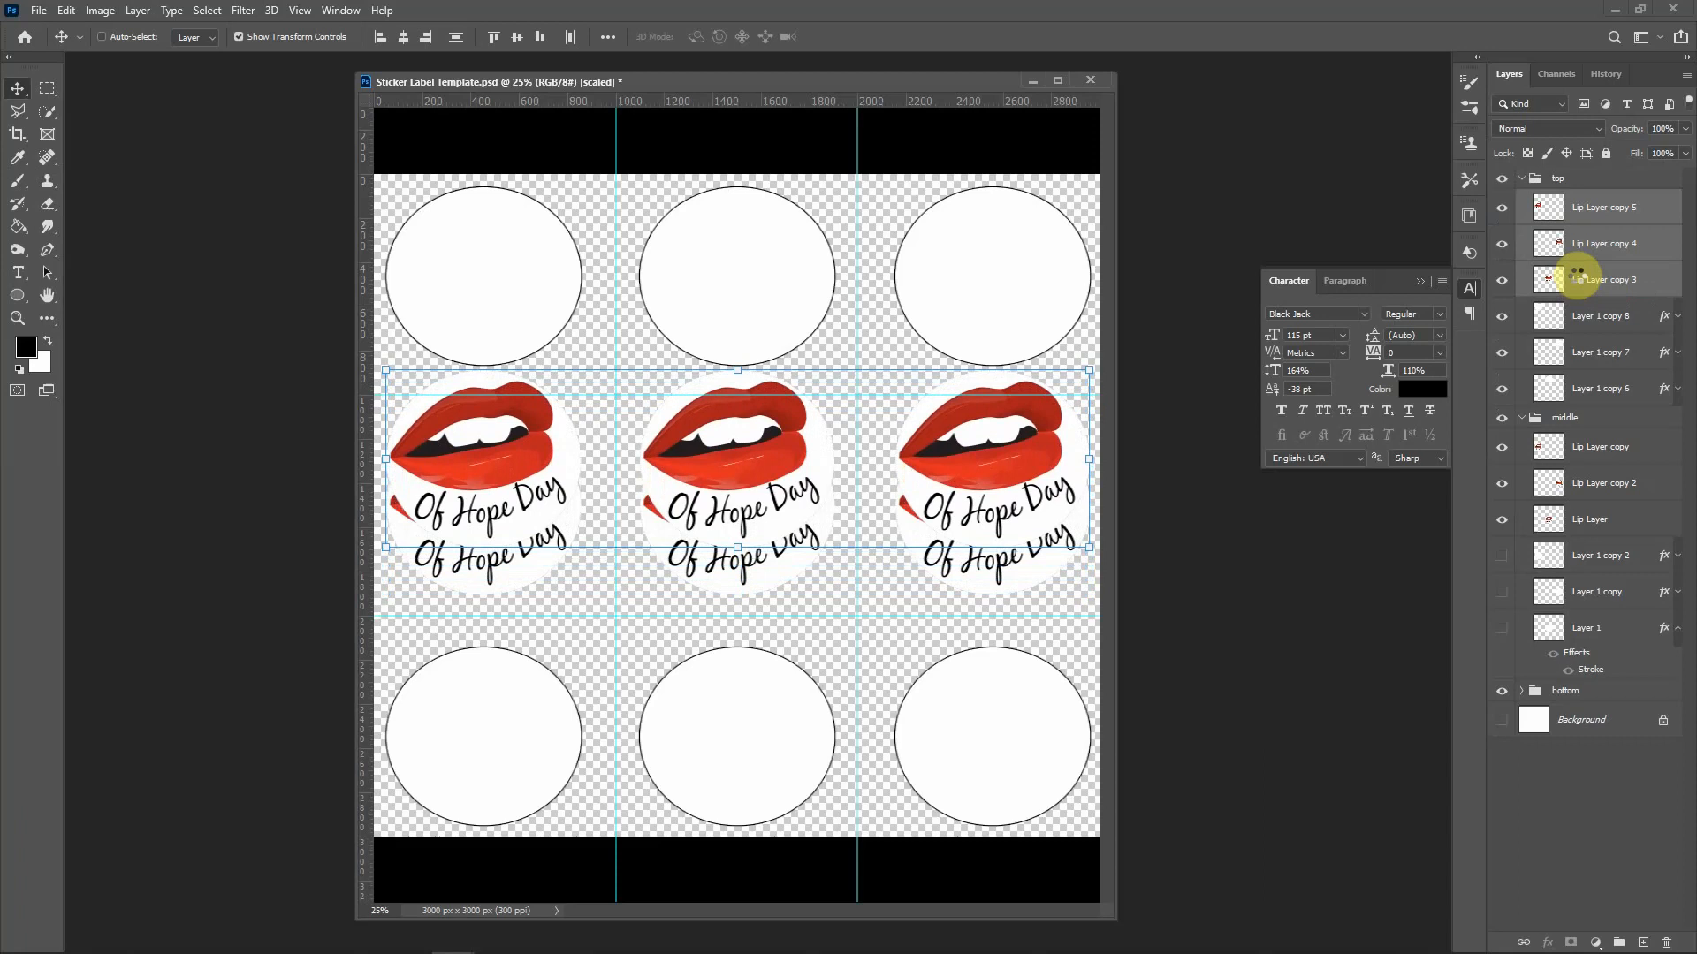
pyautogui.hotkey('shift', 'Up')
pyautogui.hotkey('shift', 'Up')
pyautogui.hotkey('shift', 'Up')
pyautogui.hotkey('shift', 'Up')
pyautogui.hotkey('shift', 'Up')
pyautogui.hotkey('shift', 'Up')
pyautogui.hotkey('shift', 'Up')
pyautogui.hotkey('shift', 'Up')
pyautogui.hotkey('shift', 'Up')
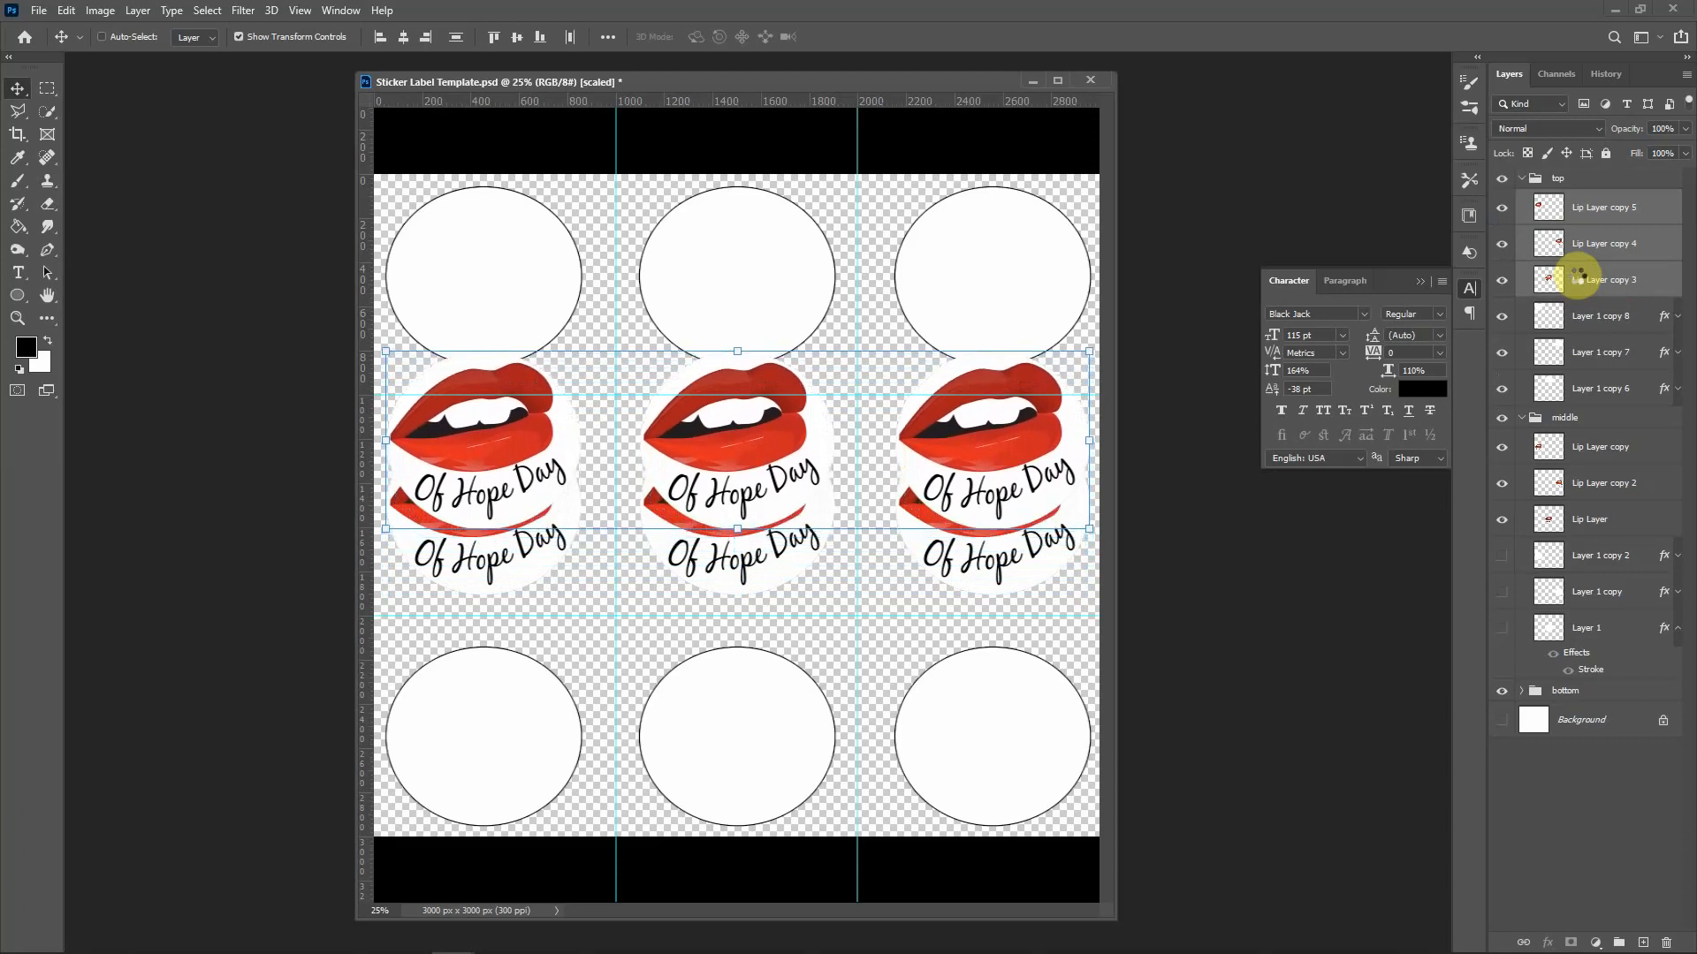
pyautogui.hotkey('shift', 'Up')
pyautogui.hotkey('shift', 'Up')
pyautogui.hotkey('shift', 'Up')
pyautogui.hotkey('shift', 'Up')
pyautogui.hotkey('shift', 'Up')
pyautogui.hotkey('shift', 'Up')
pyautogui.hotkey('shift', 'Up')
pyautogui.hotkey('shift', 'Up')
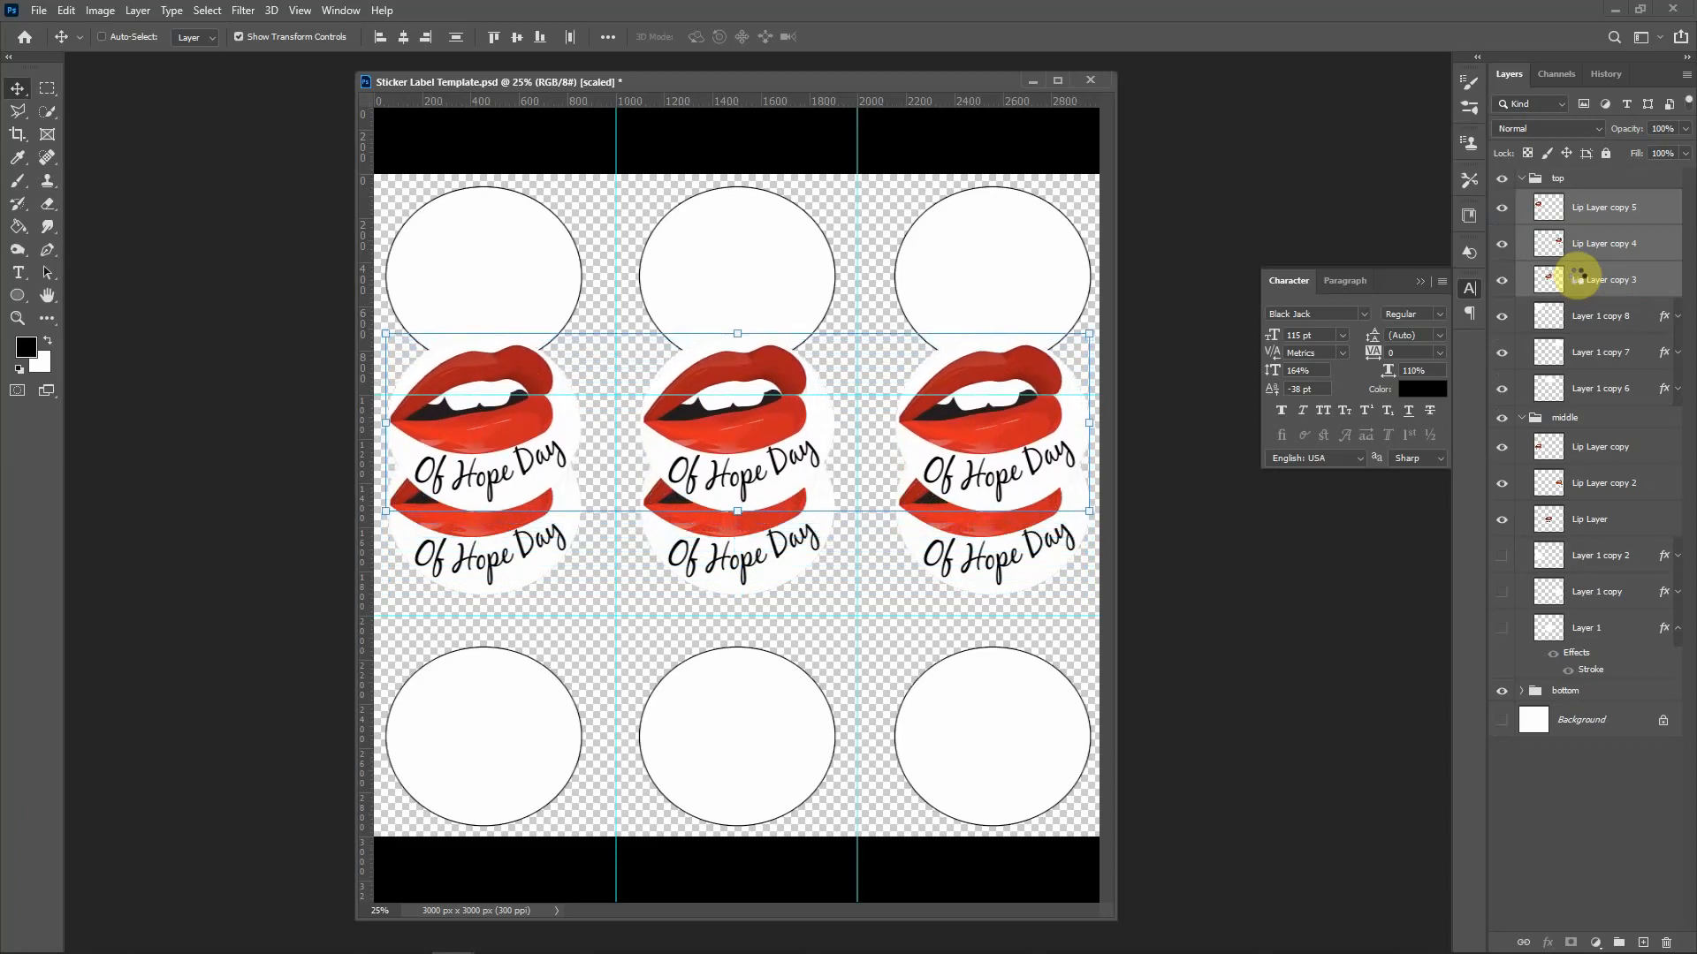
pyautogui.hotkey('shift', 'Up')
pyautogui.hotkey('shift', 'Up')
pyautogui.hotkey('shift', 'Up')
pyautogui.hotkey('shift', 'Up')
pyautogui.hotkey('shift', 'Up')
pyautogui.hotkey('shift', 'Up')
pyautogui.hotkey('shift', 'Up')
pyautogui.hotkey('shift', 'Up')
pyautogui.hotkey('shift', 'Up')
pyautogui.hotkey('shift', 'Up')
pyautogui.hotkey('shift', 'Up')
pyautogui.hotkey('shift', 'Up')
pyautogui.hotkey('shift', 'Up')
pyautogui.hotkey('shift', 'Up')
pyautogui.hotkey('shift', 'Up')
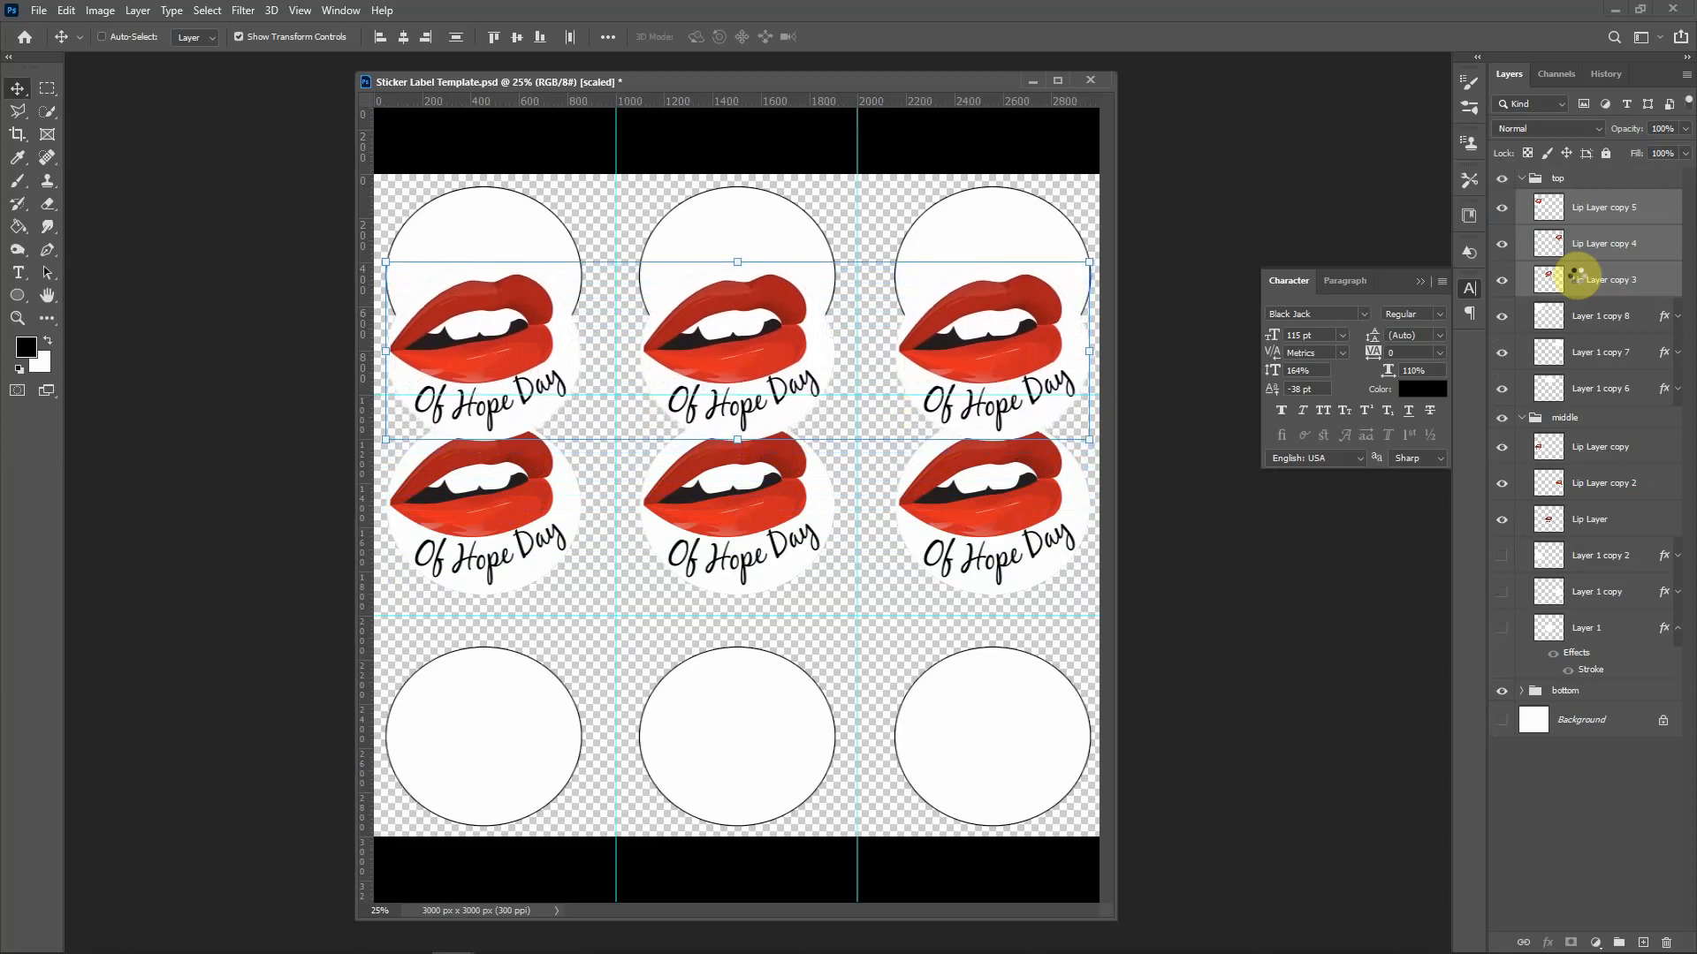
pyautogui.hotkey('shift', 'Up')
pyautogui.hotkey('shift', 'Up')
pyautogui.hotkey('shift', 'Up')
pyautogui.hotkey('shift', 'Up')
pyautogui.hotkey('shift', 'Up')
pyautogui.hotkey('shift', 'Up')
pyautogui.hotkey('shift', 'Up')
pyautogui.hotkey('shift', 'Up')
pyautogui.hotkey('shift', 'Up')
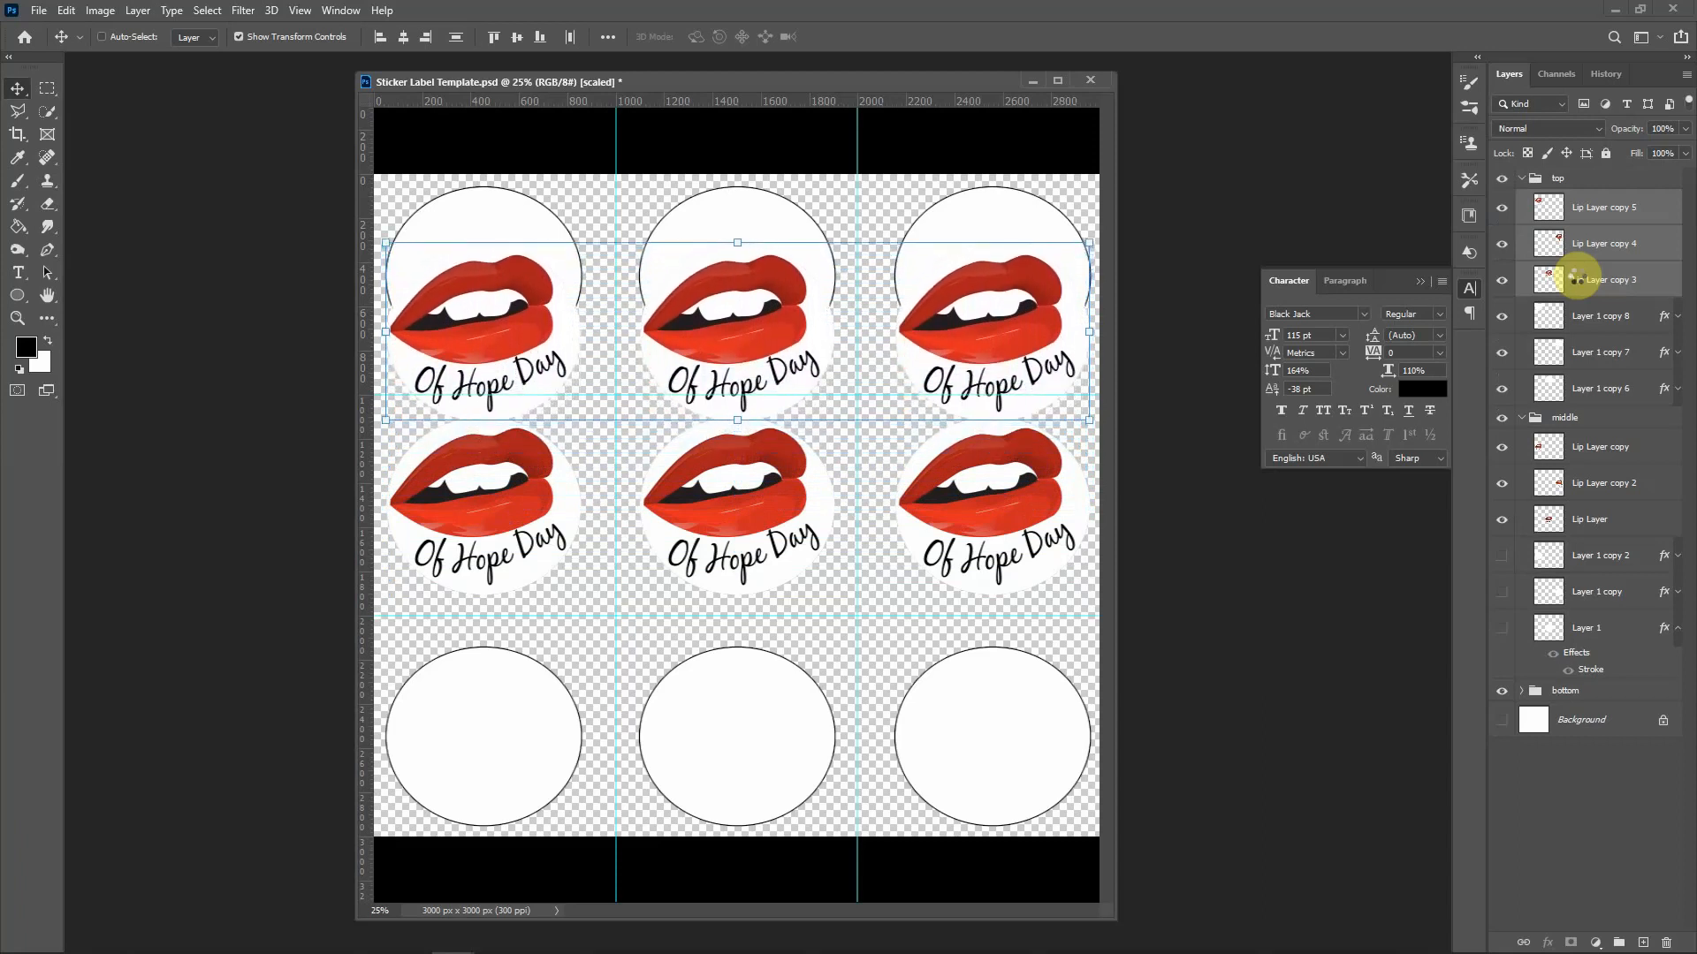
pyautogui.hotkey('shift', 'Up')
pyautogui.hotkey('shift', 'Up')
pyautogui.hotkey('shift', 'Up')
pyautogui.hotkey('shift', 'Up')
pyautogui.hotkey('shift', 'Up')
pyautogui.hotkey('shift', 'Up')
pyautogui.hotkey('shift', 'Up')
pyautogui.hotkey('shift', 'Up')
pyautogui.hotkey('shift', 'Up')
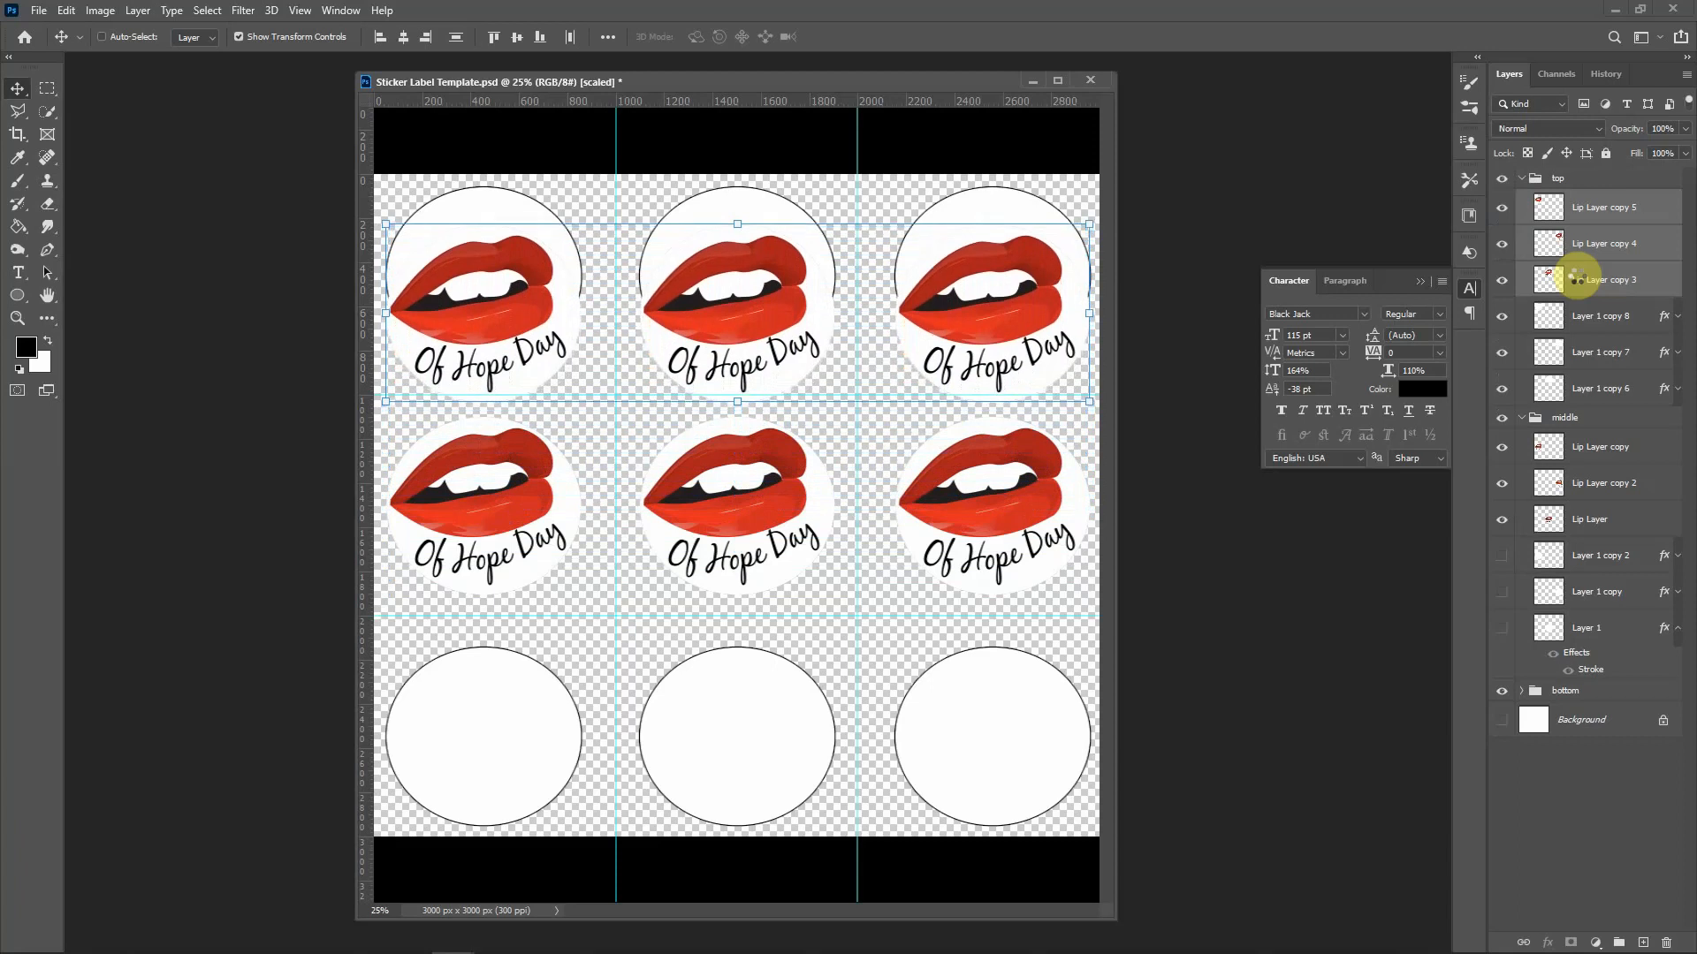
pyautogui.hotkey('shift', 'Up')
pyautogui.hotkey('shift', 'Up')
pyautogui.hotkey('shift', 'Up')
pyautogui.hotkey('shift', 'Up')
pyautogui.hotkey('shift', 'Up')
pyautogui.hotkey('shift', 'Up')
pyautogui.hotkey('shift', 'Up')
pyautogui.hotkey('shift', 'Up')
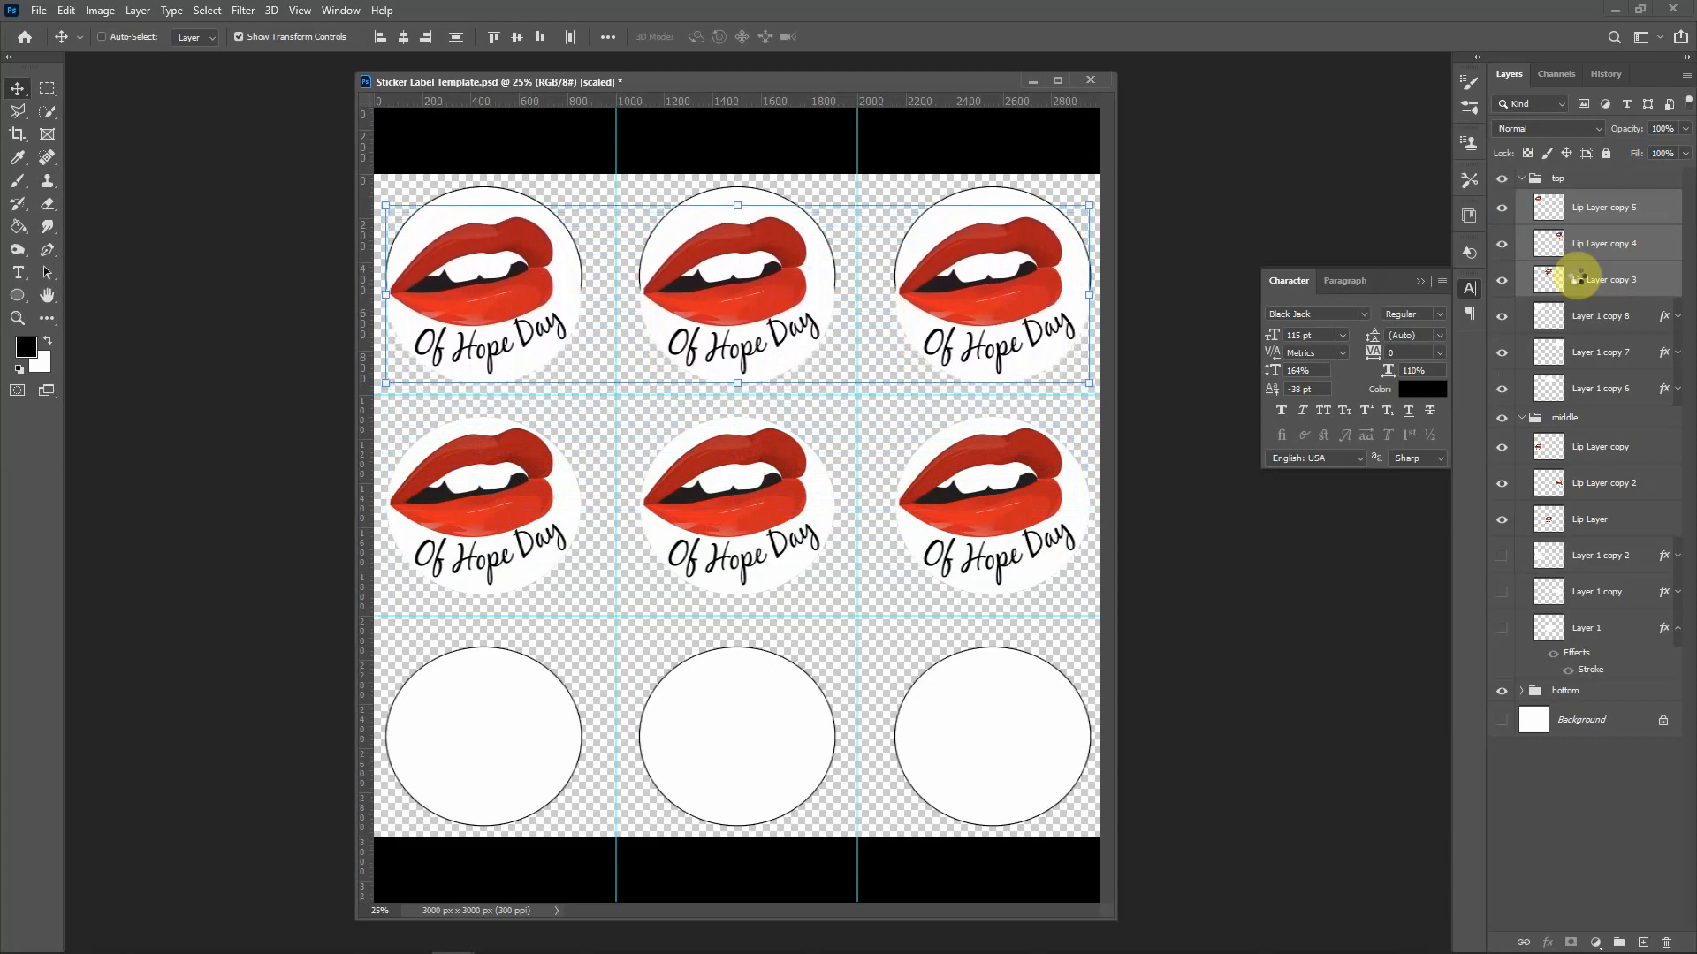
pyautogui.hotkey('shift', 'Up')
pyautogui.hotkey('shift', 'Up')
pyautogui.hotkey('shift', 'Up')
pyautogui.hotkey('shift', 'Up')
pyautogui.hotkey('shift', 'Up')
pyautogui.hotkey('shift', 'Up')
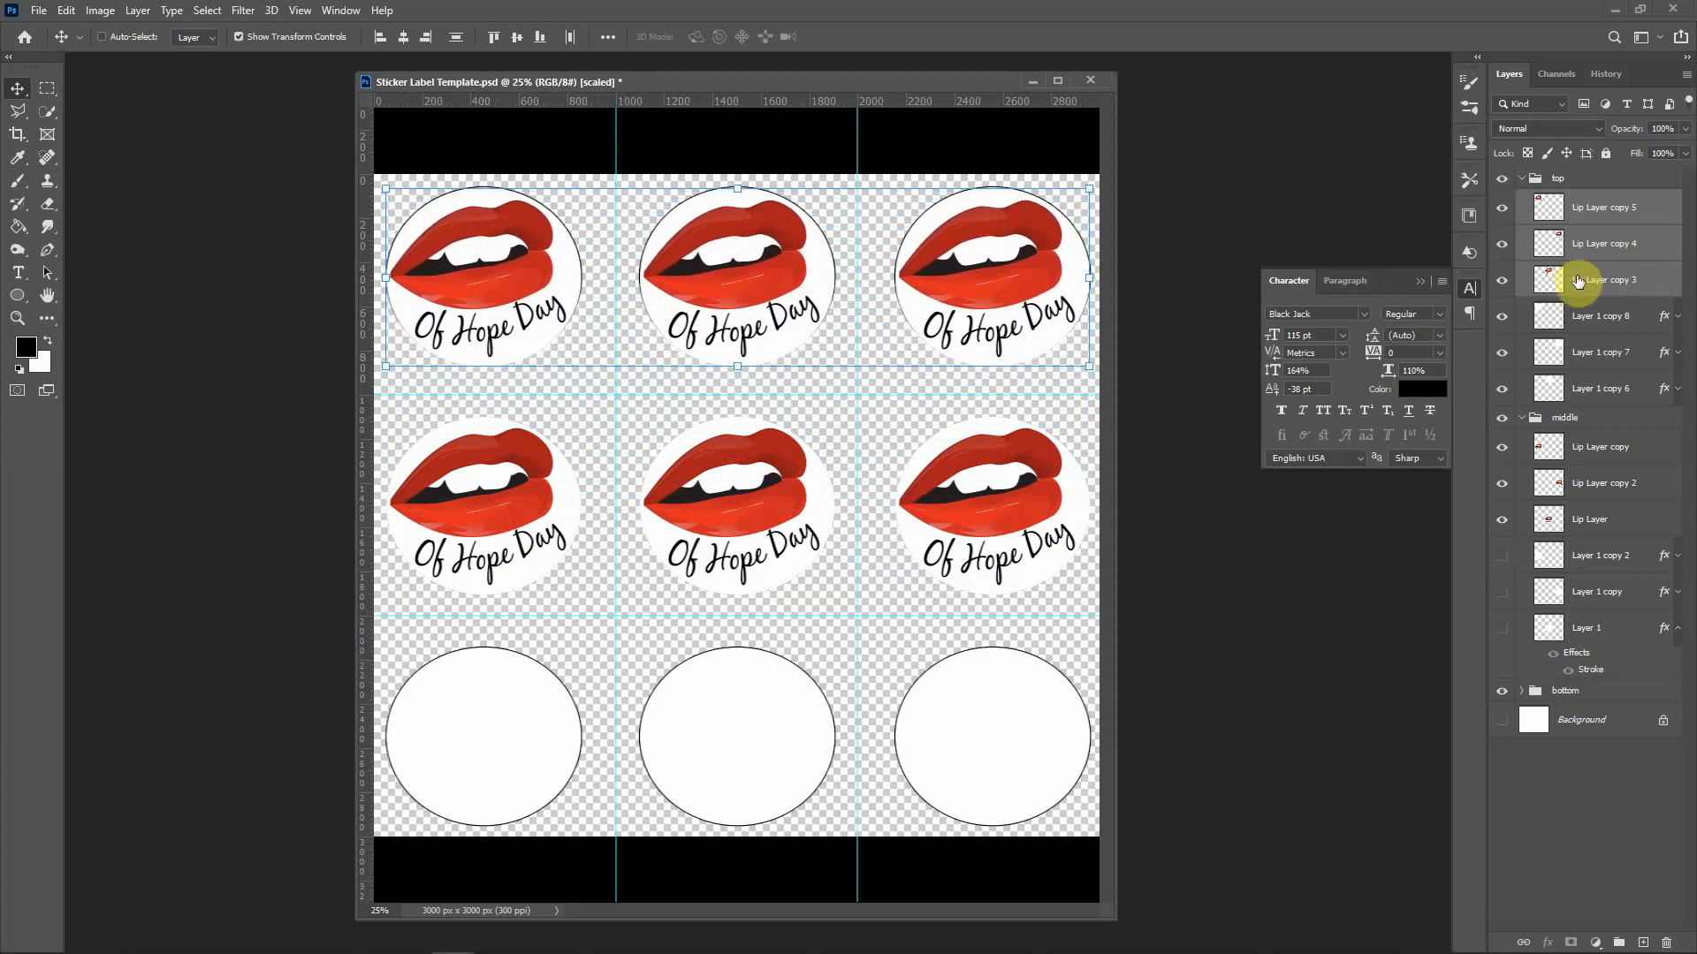
pyautogui.hotkey('shift', 'Up')
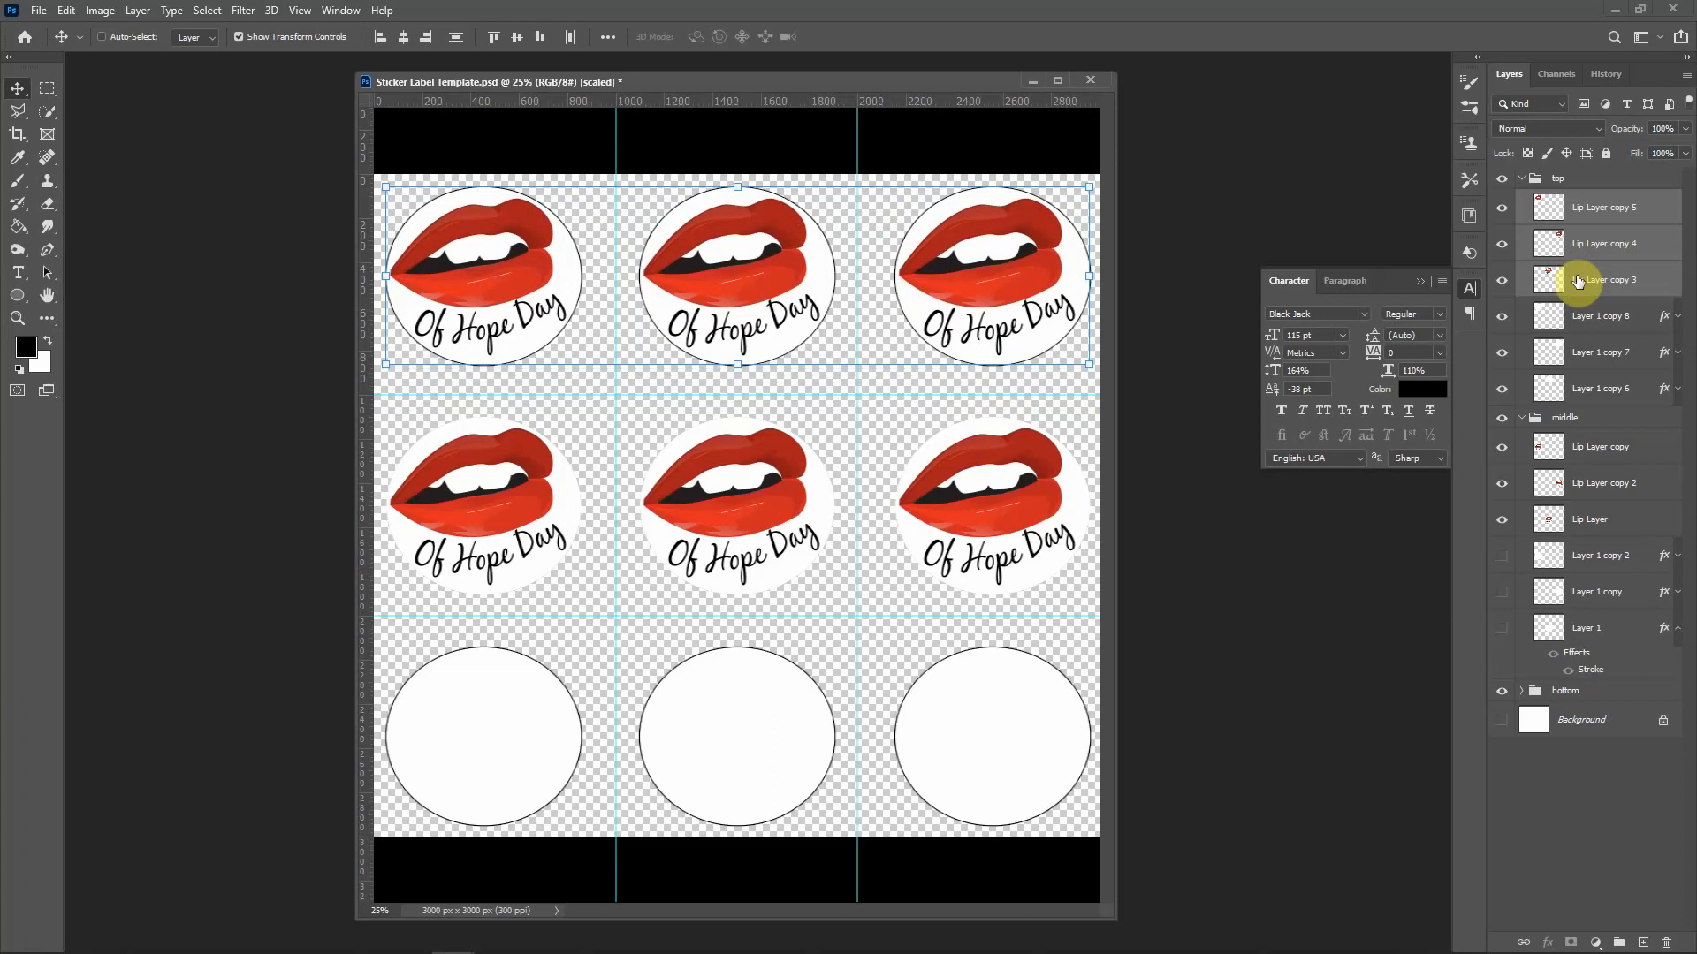
pyautogui.hotkey('shift', 'v')
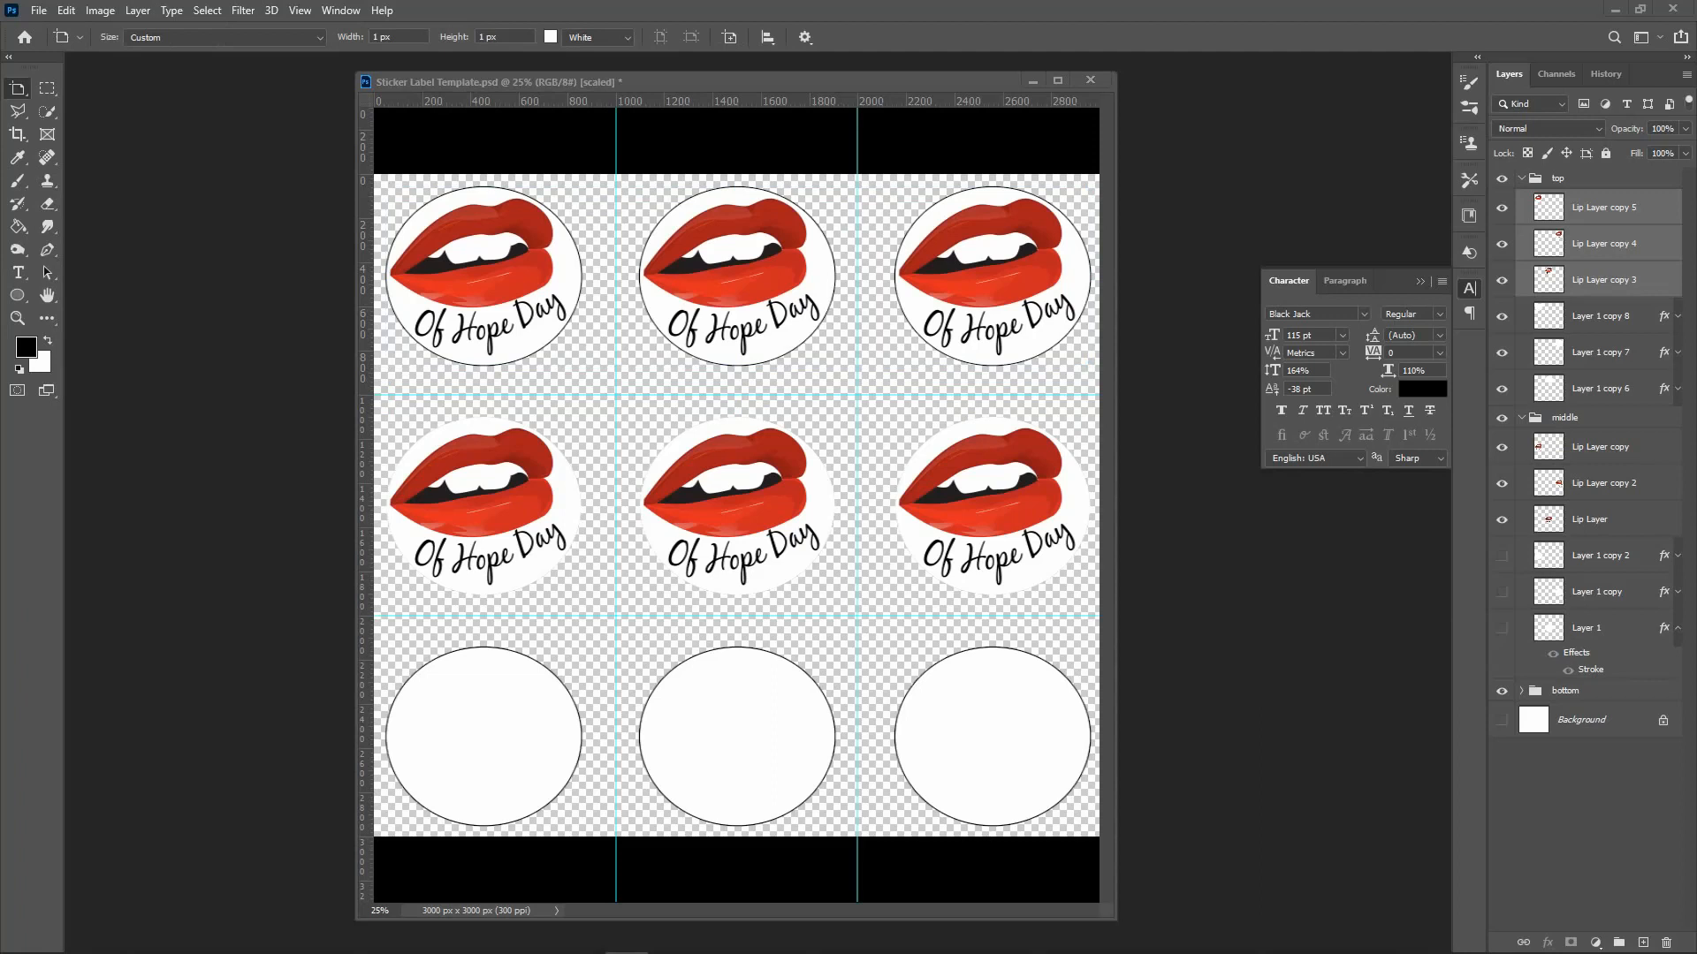
pyautogui.moveTo(1696, 58); pyautogui.dragTo(917, 72)
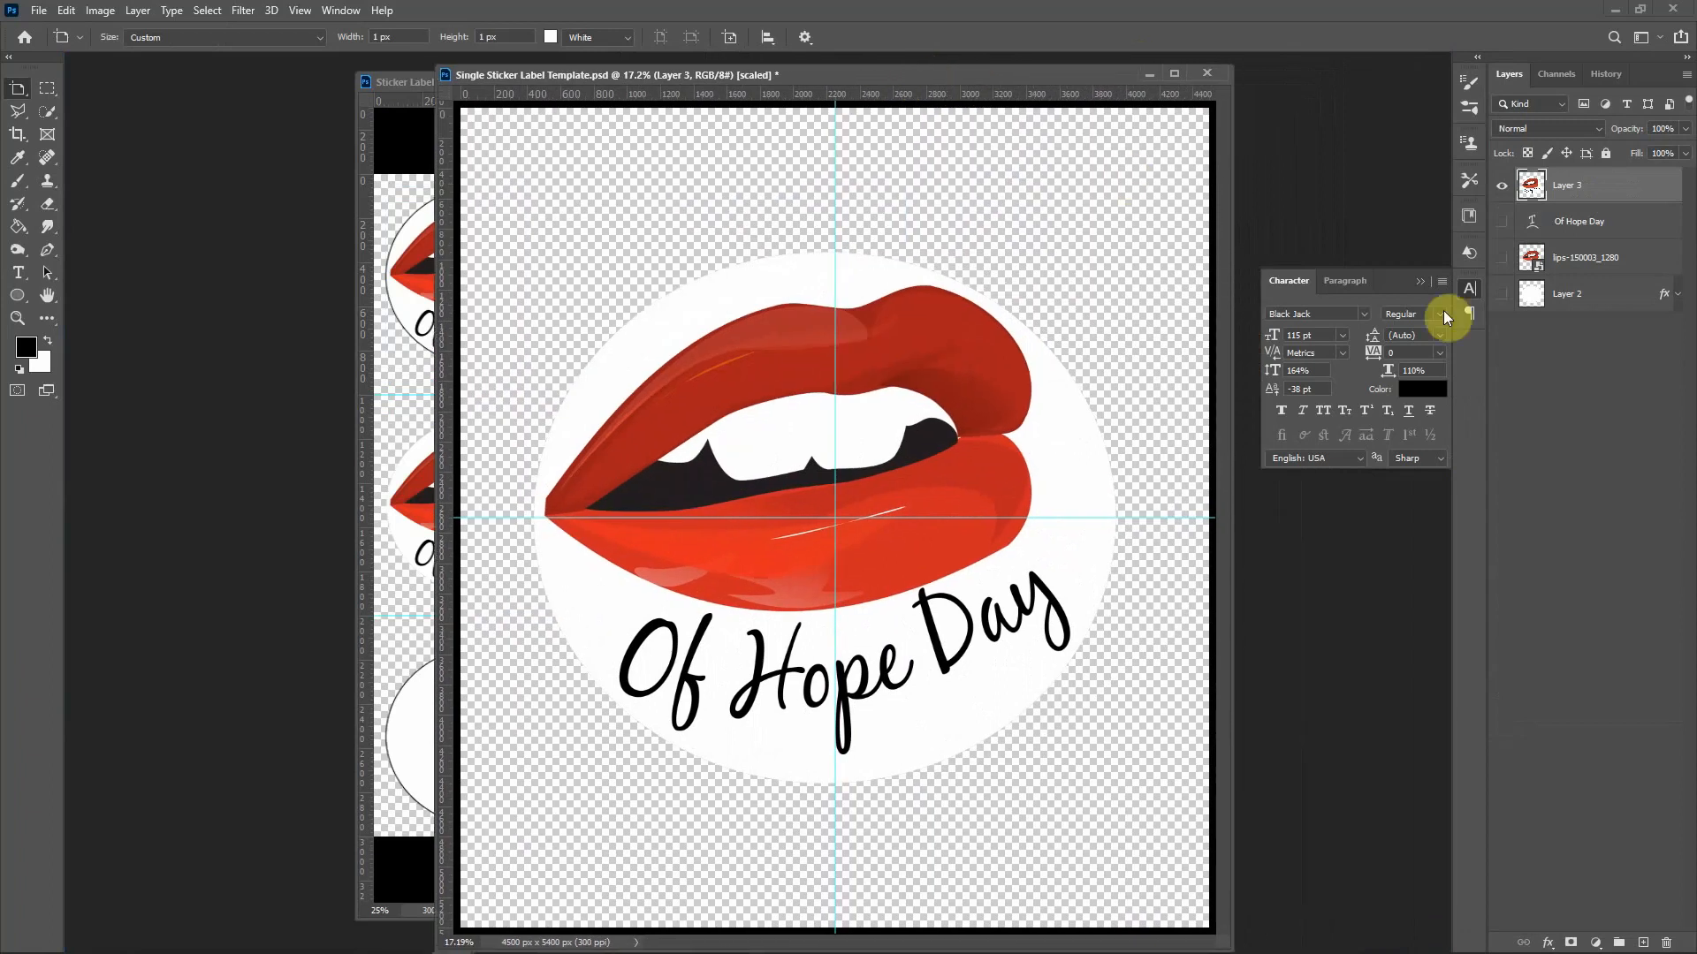
# Step: Delete the lips image, Of Hope Day text and lips layers, leaving Layer 2's white circle visible
pyautogui.press('v')
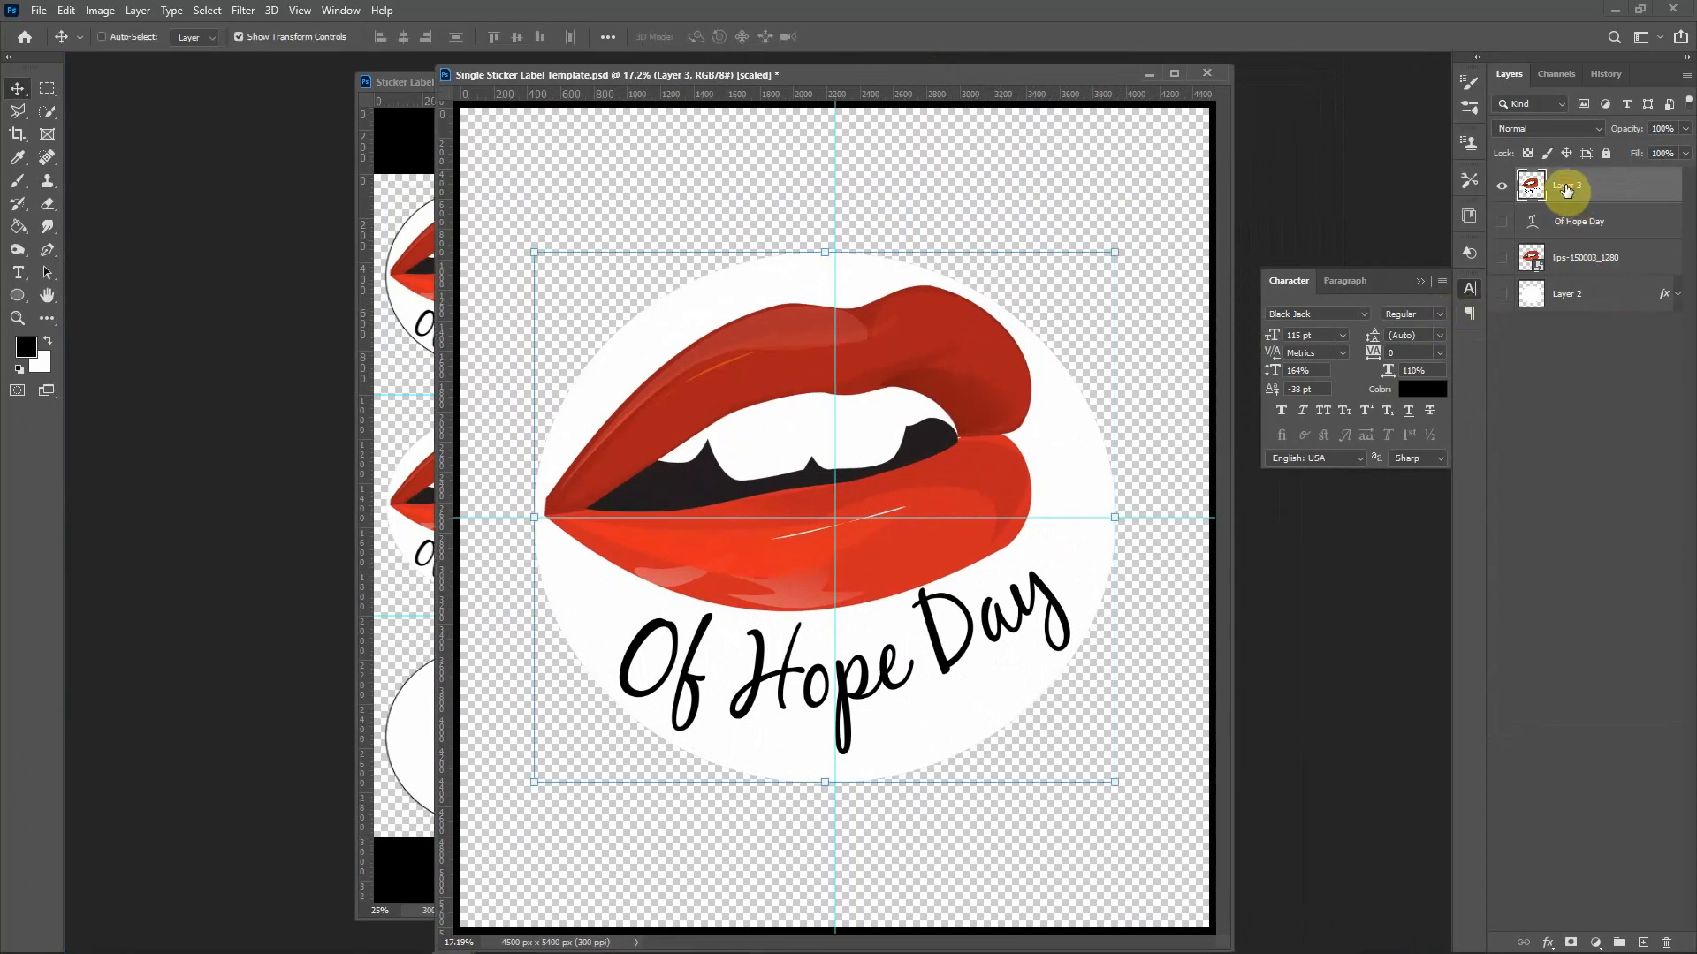
pyautogui.press('Delete')
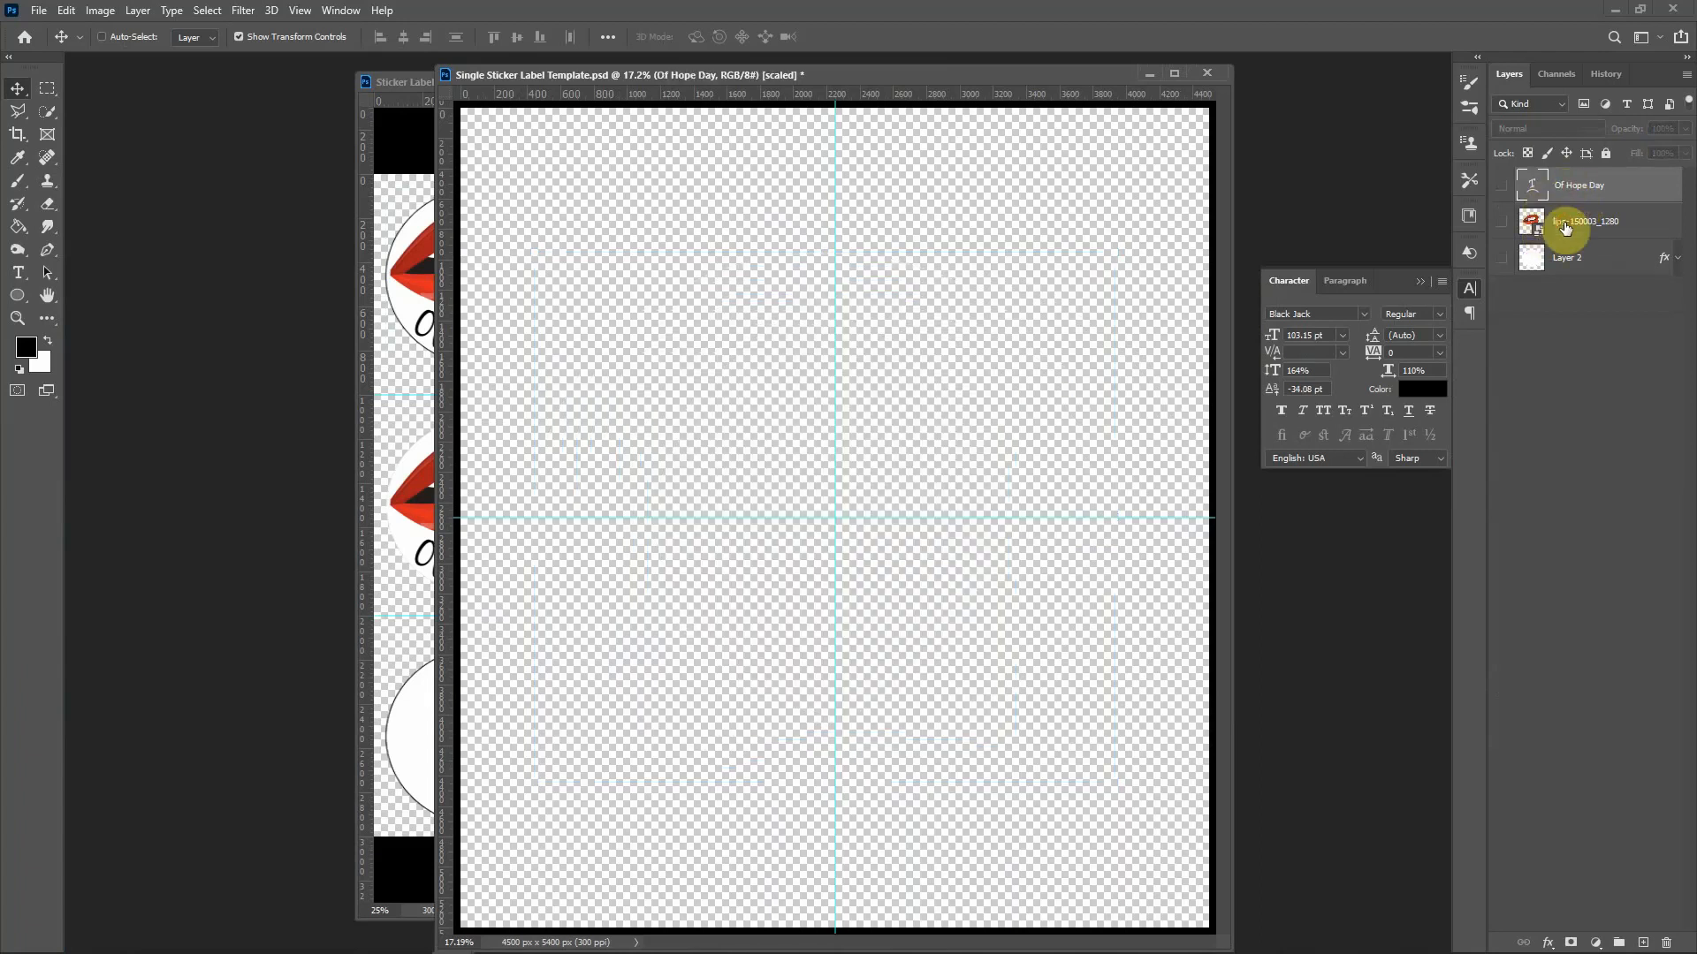
pyautogui.keyDown('shift'); pyautogui.click(1565, 228); pyautogui.keyUp('shift')
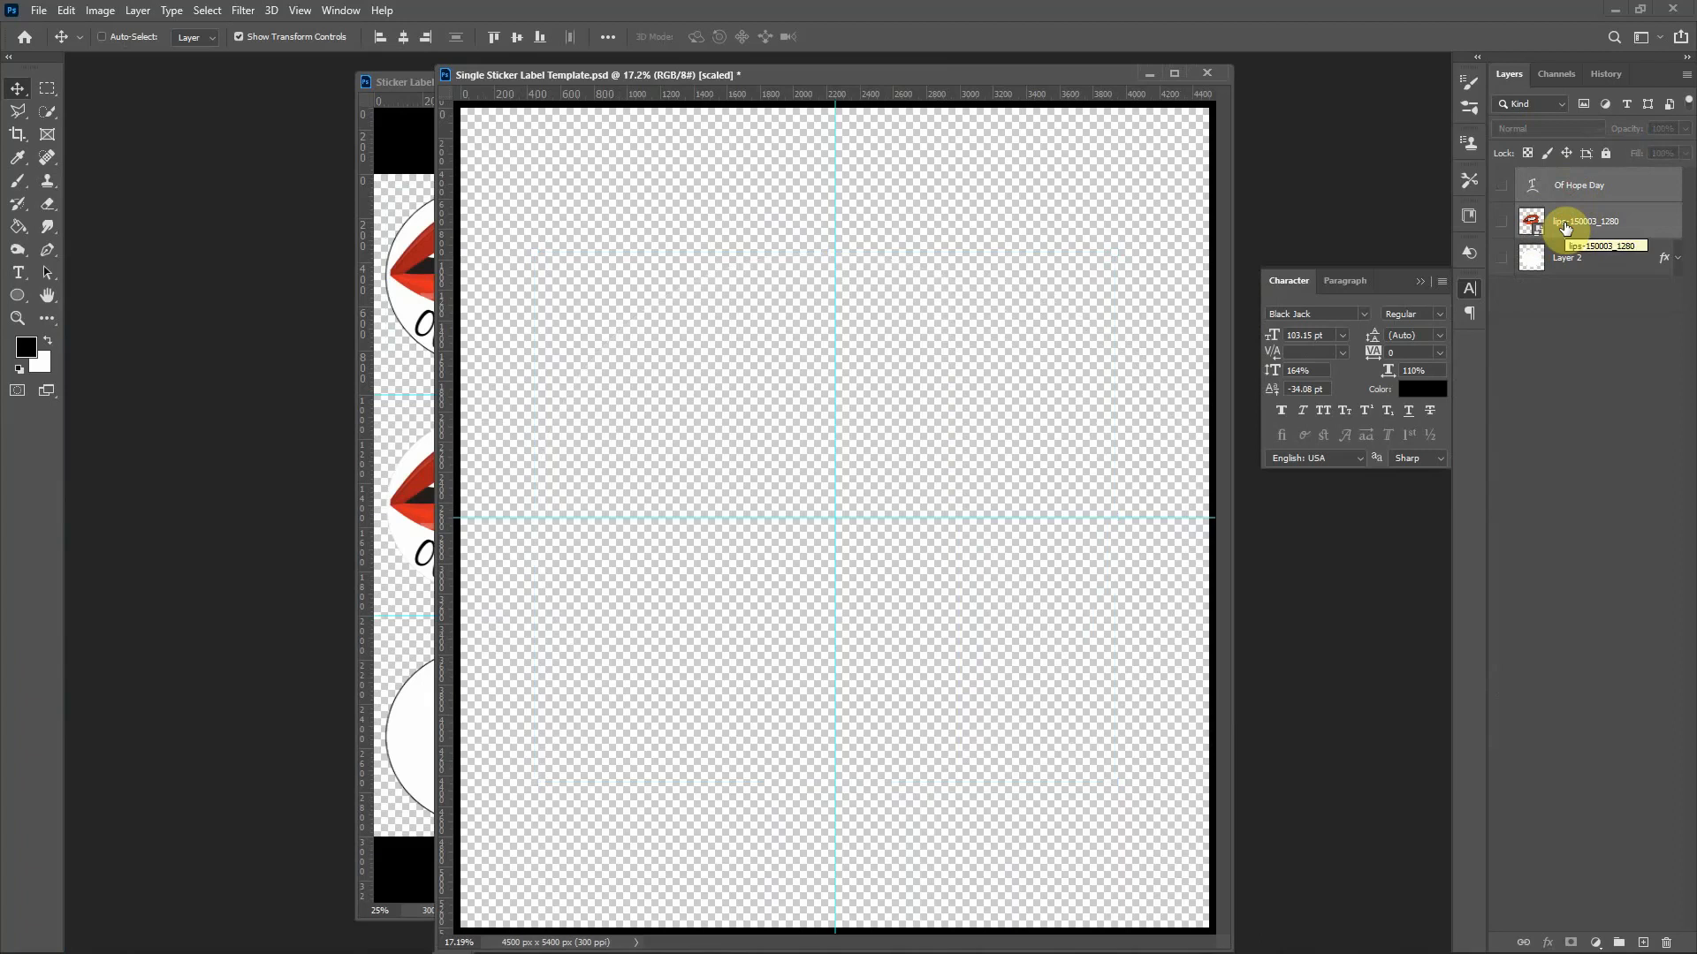
pyautogui.press('Delete')
pyautogui.click(1499, 191)
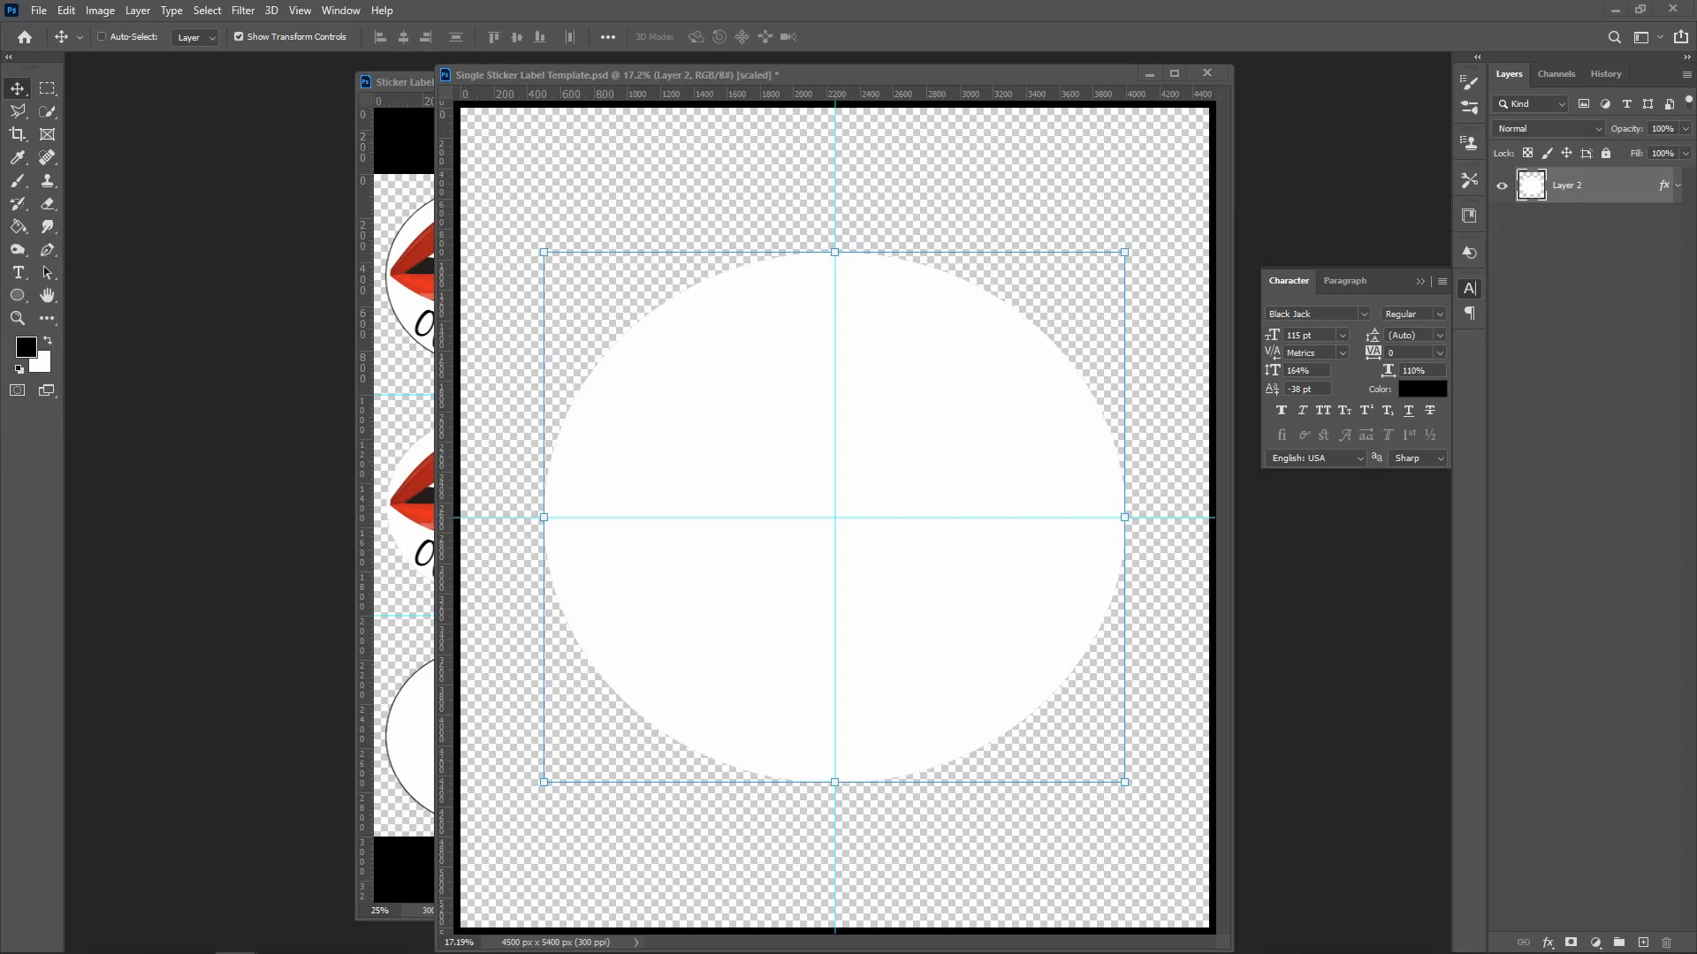
# Step: Place the couple-1299491_1280 image, clip it to the white circle, and stamp it into a merged Layer 3
pyautogui.moveTo(1695, 43); pyautogui.dragTo(1675, 43)
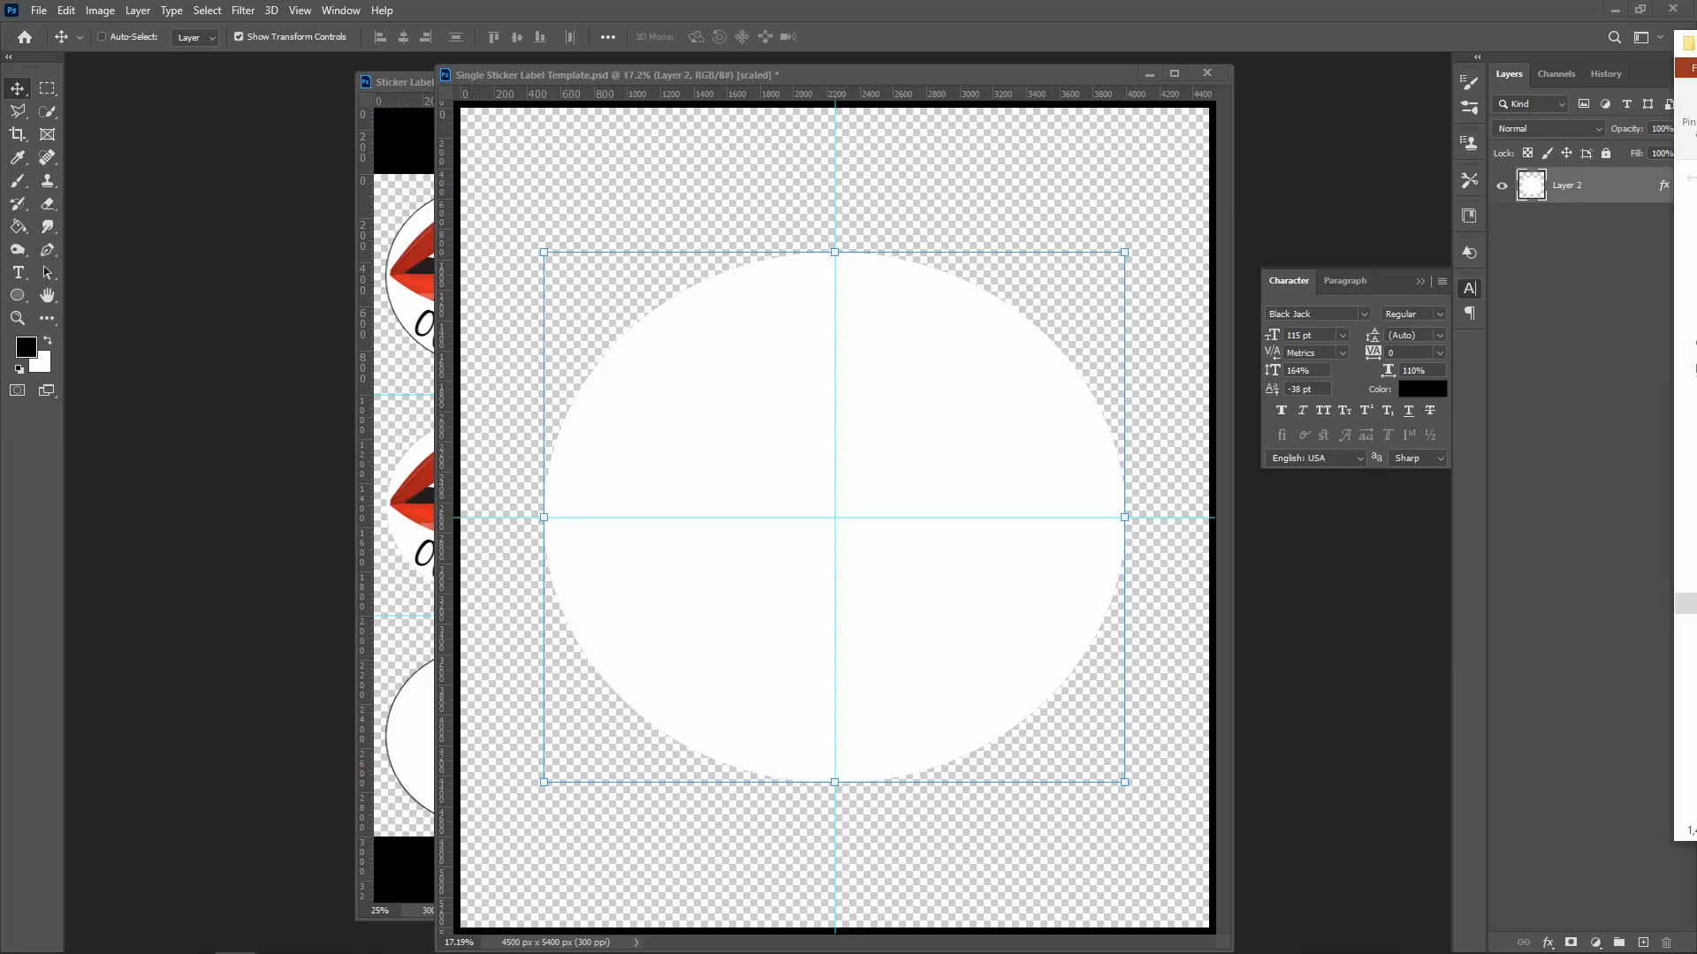
pyautogui.moveTo(1684, 212); pyautogui.dragTo(1069, 461)
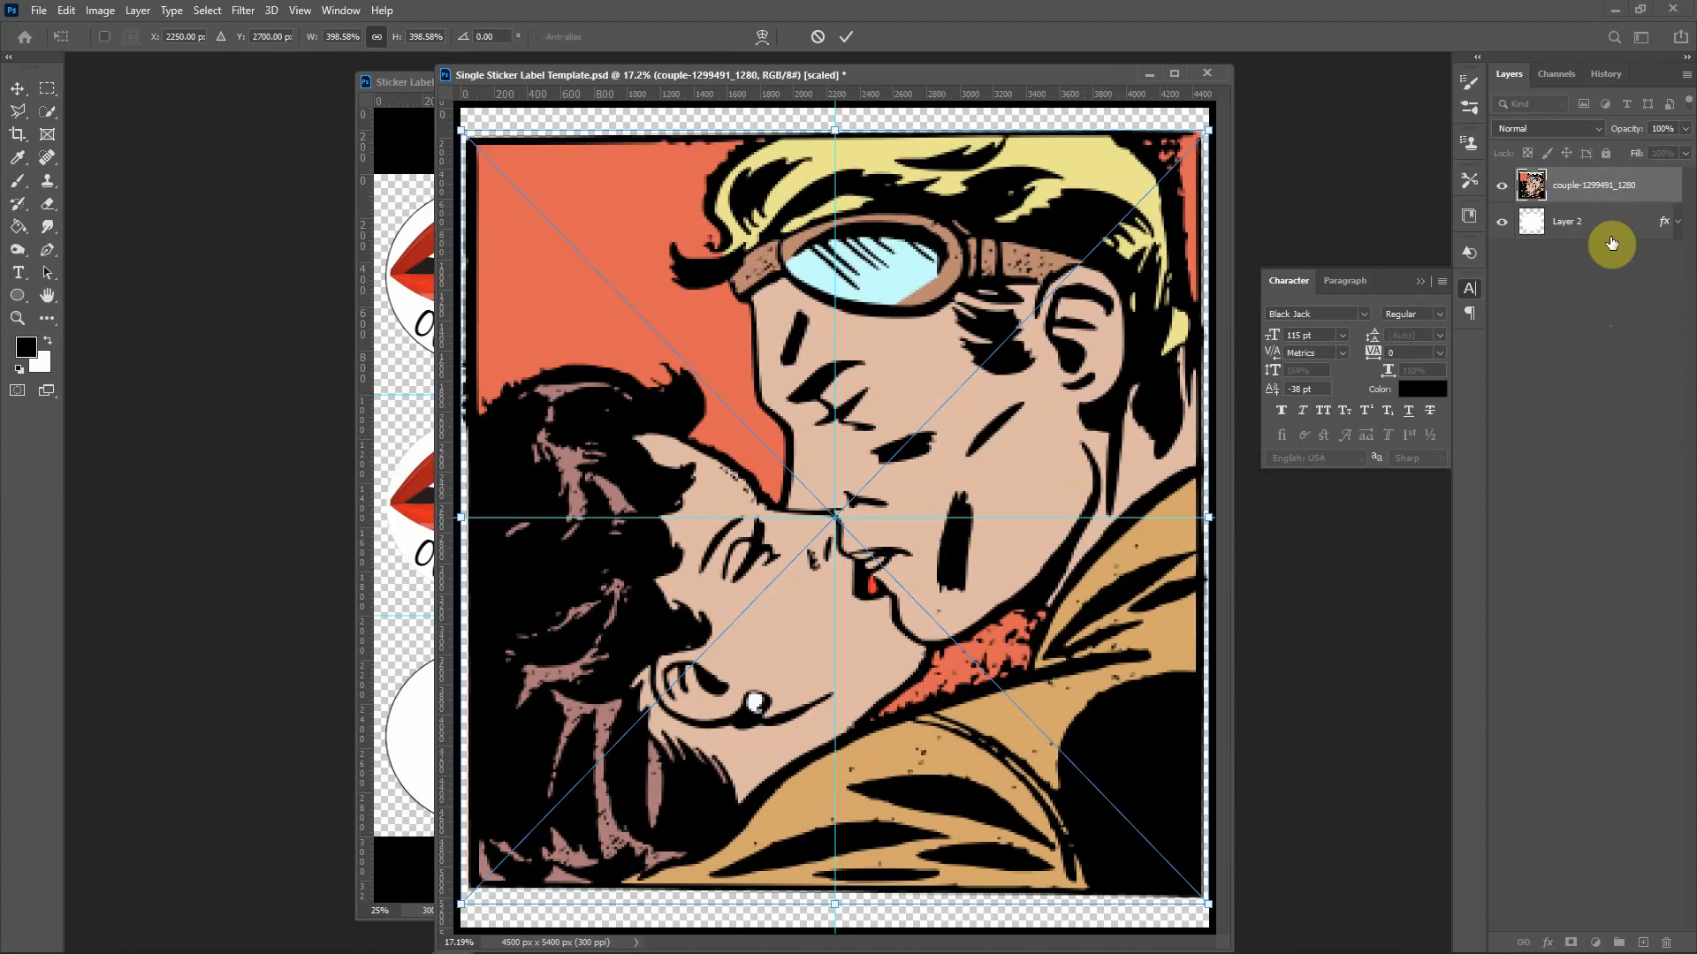
pyautogui.moveTo(1613, 221); pyautogui.dragTo(1612, 201)
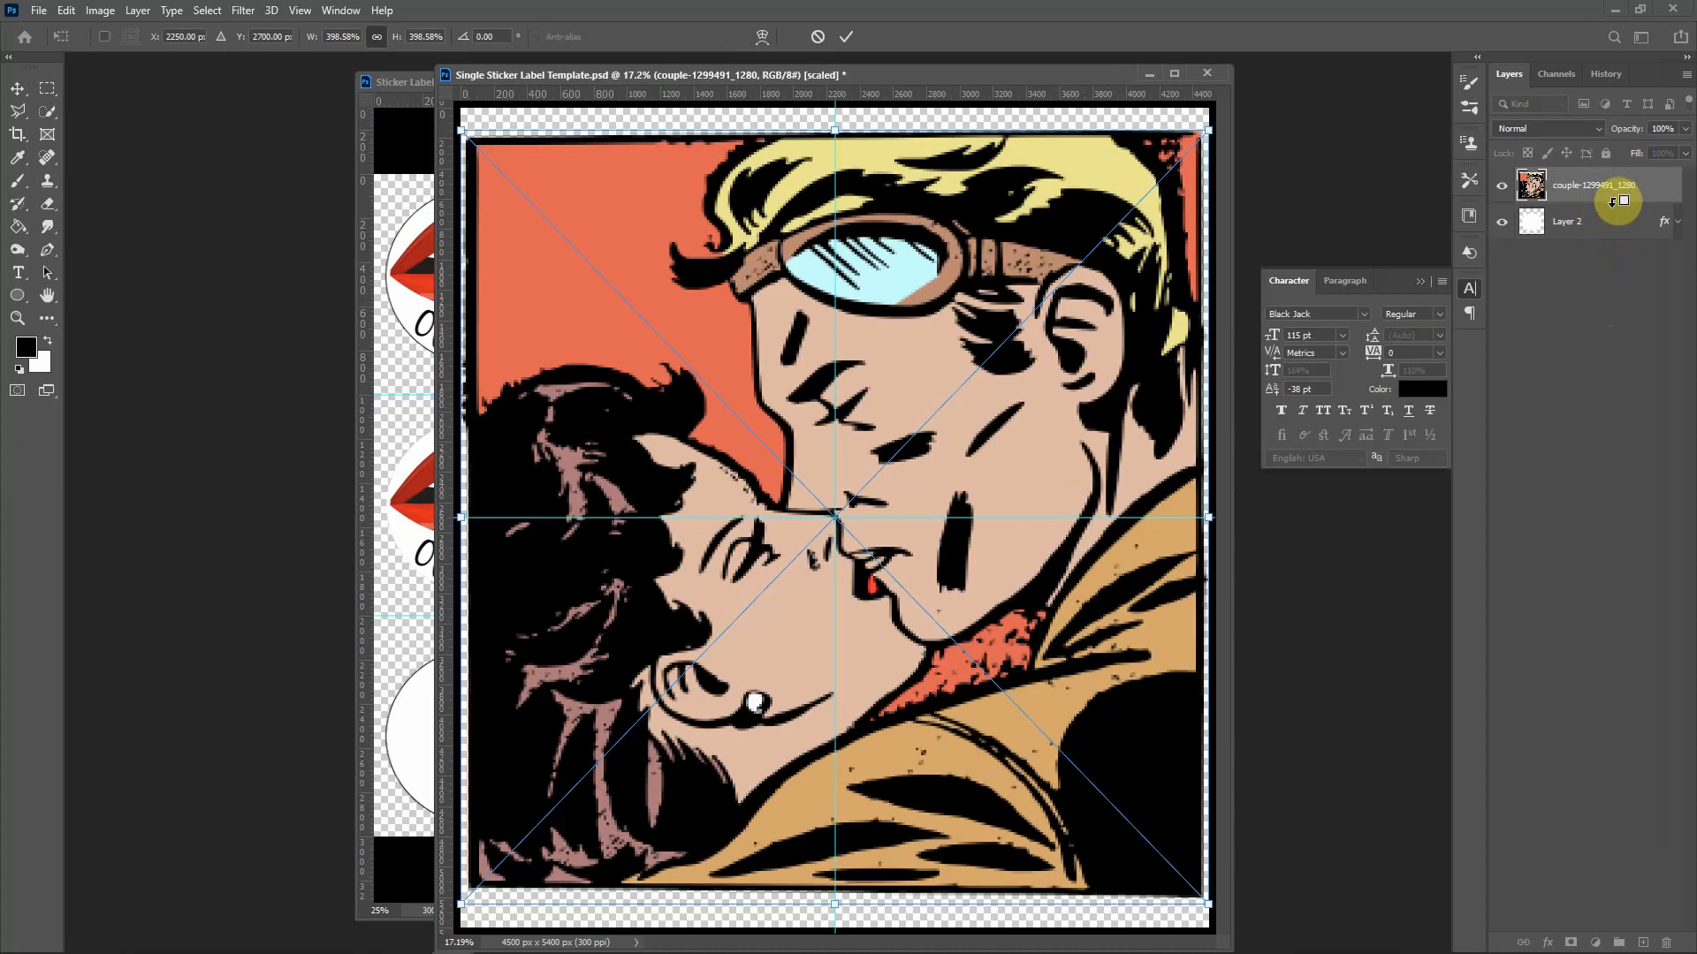
pyautogui.keyDown('alt'); pyautogui.click(1613, 202); pyautogui.keyUp('alt')
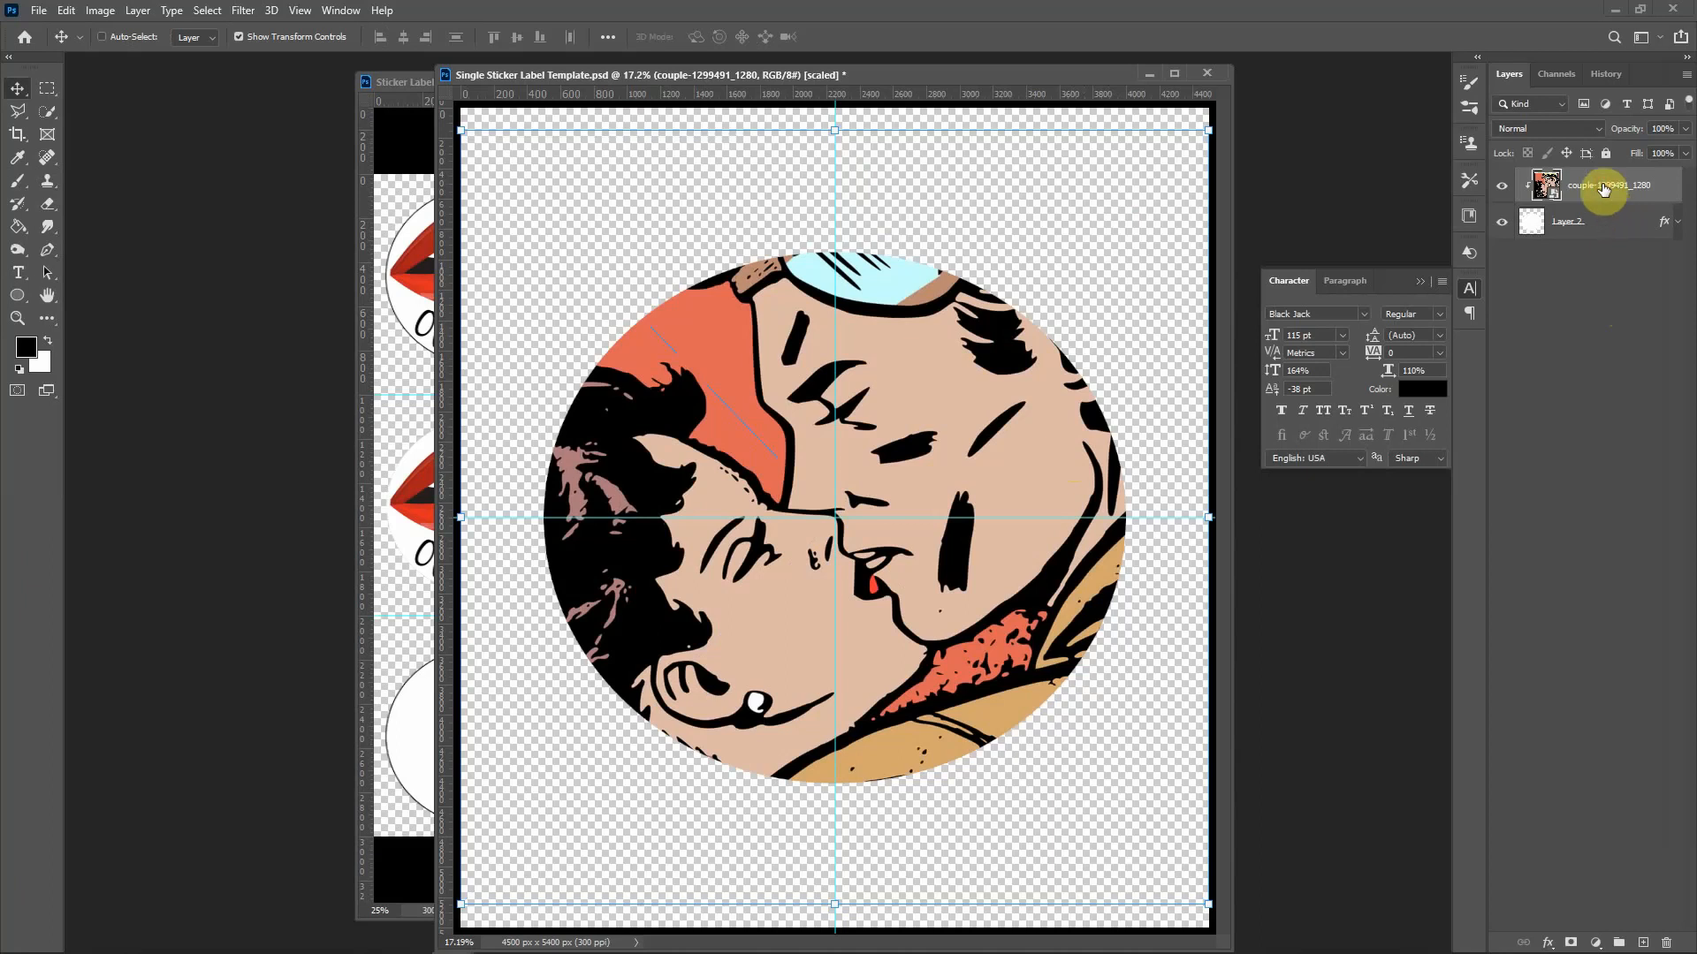
pyautogui.press('ctrl')
pyautogui.hotkey('ctrl', 'shift', 'alt', 'e')
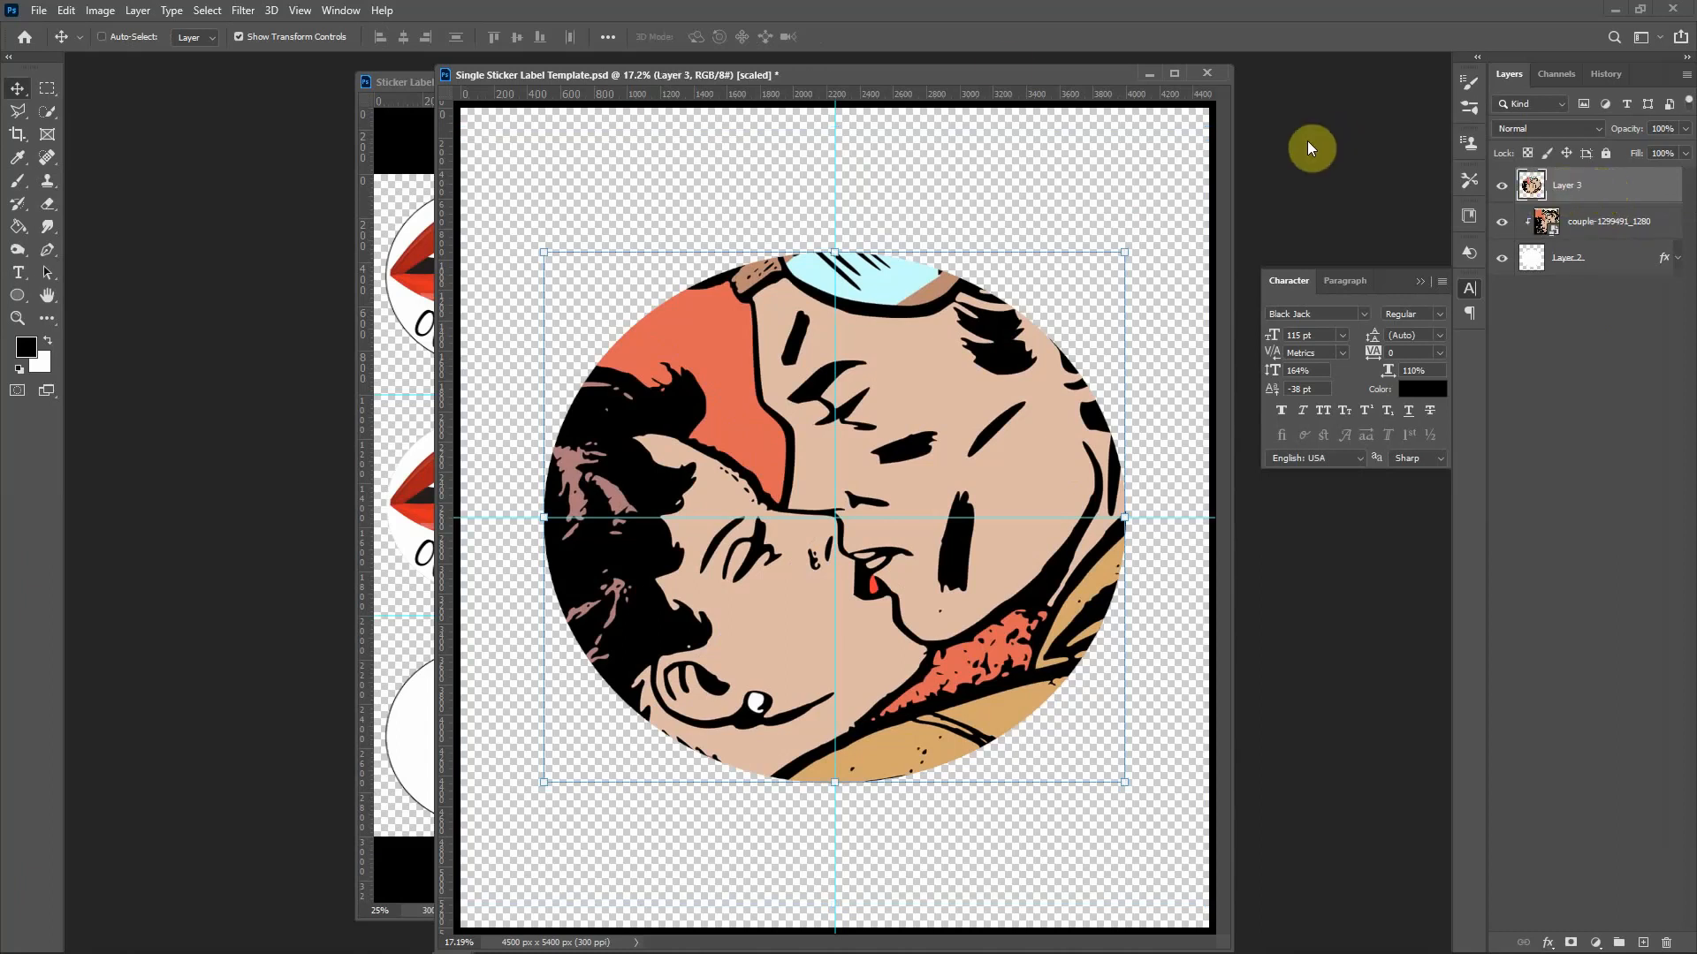
pyautogui.moveTo(944, 72); pyautogui.dragTo(1586, 184)
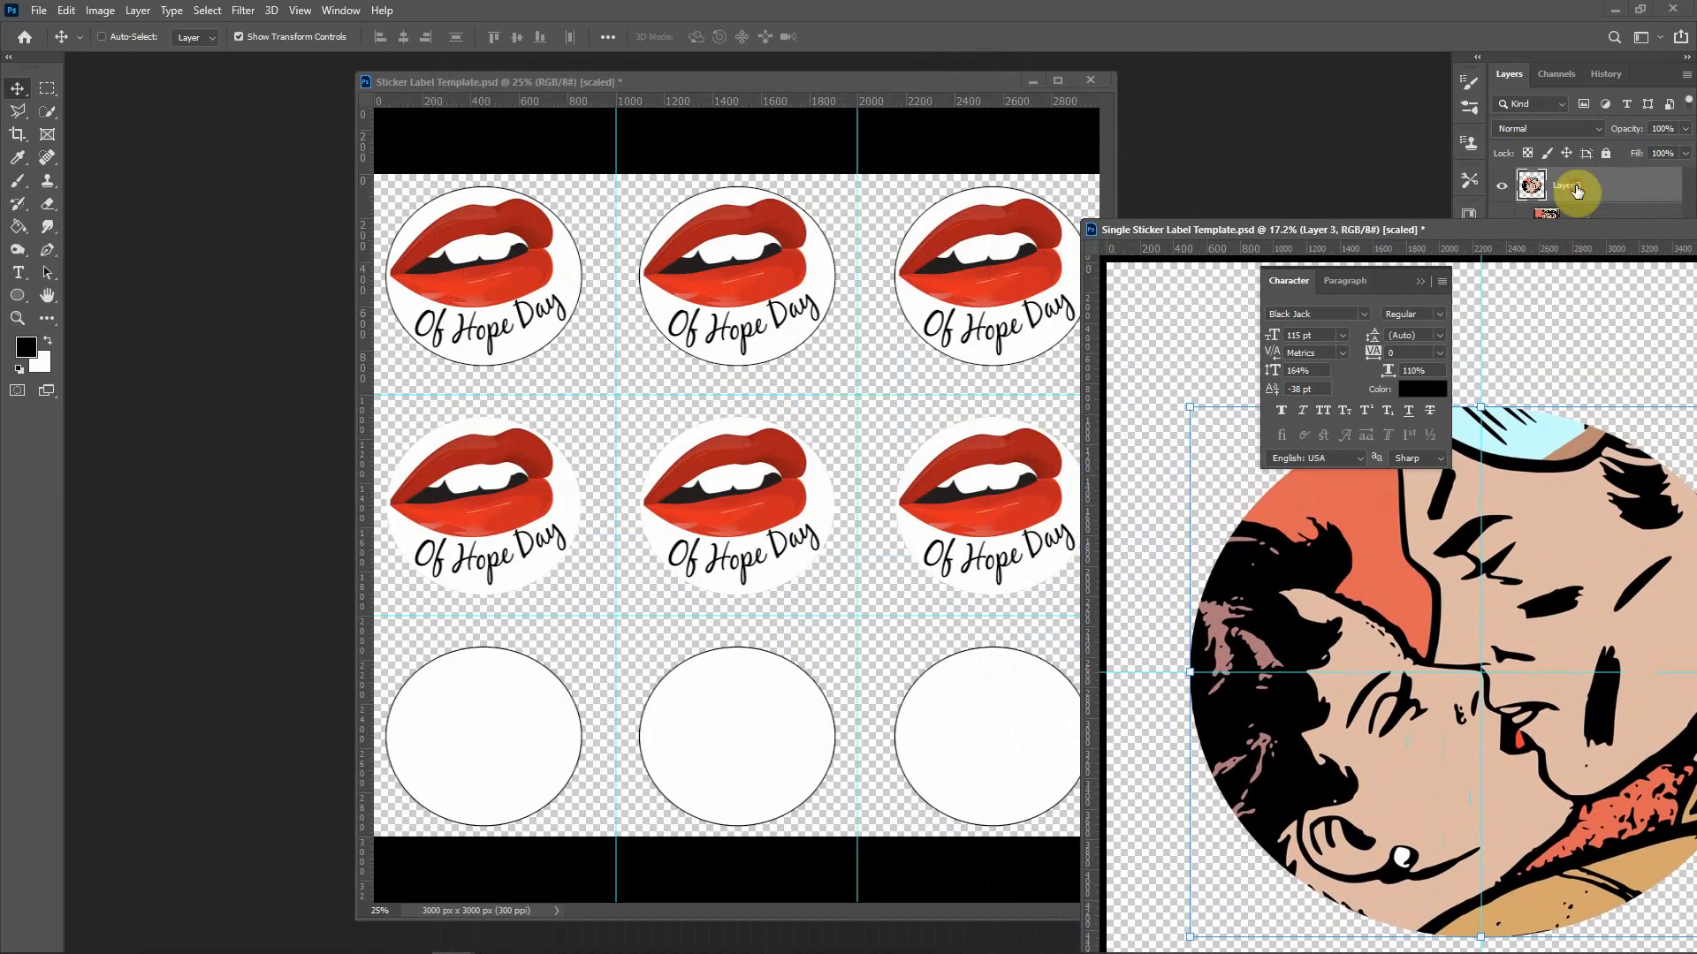
# Step: Copy the circular couple layer into the sticker sheet and scale it to 23%
pyautogui.moveTo(1606, 190); pyautogui.dragTo(818, 383)
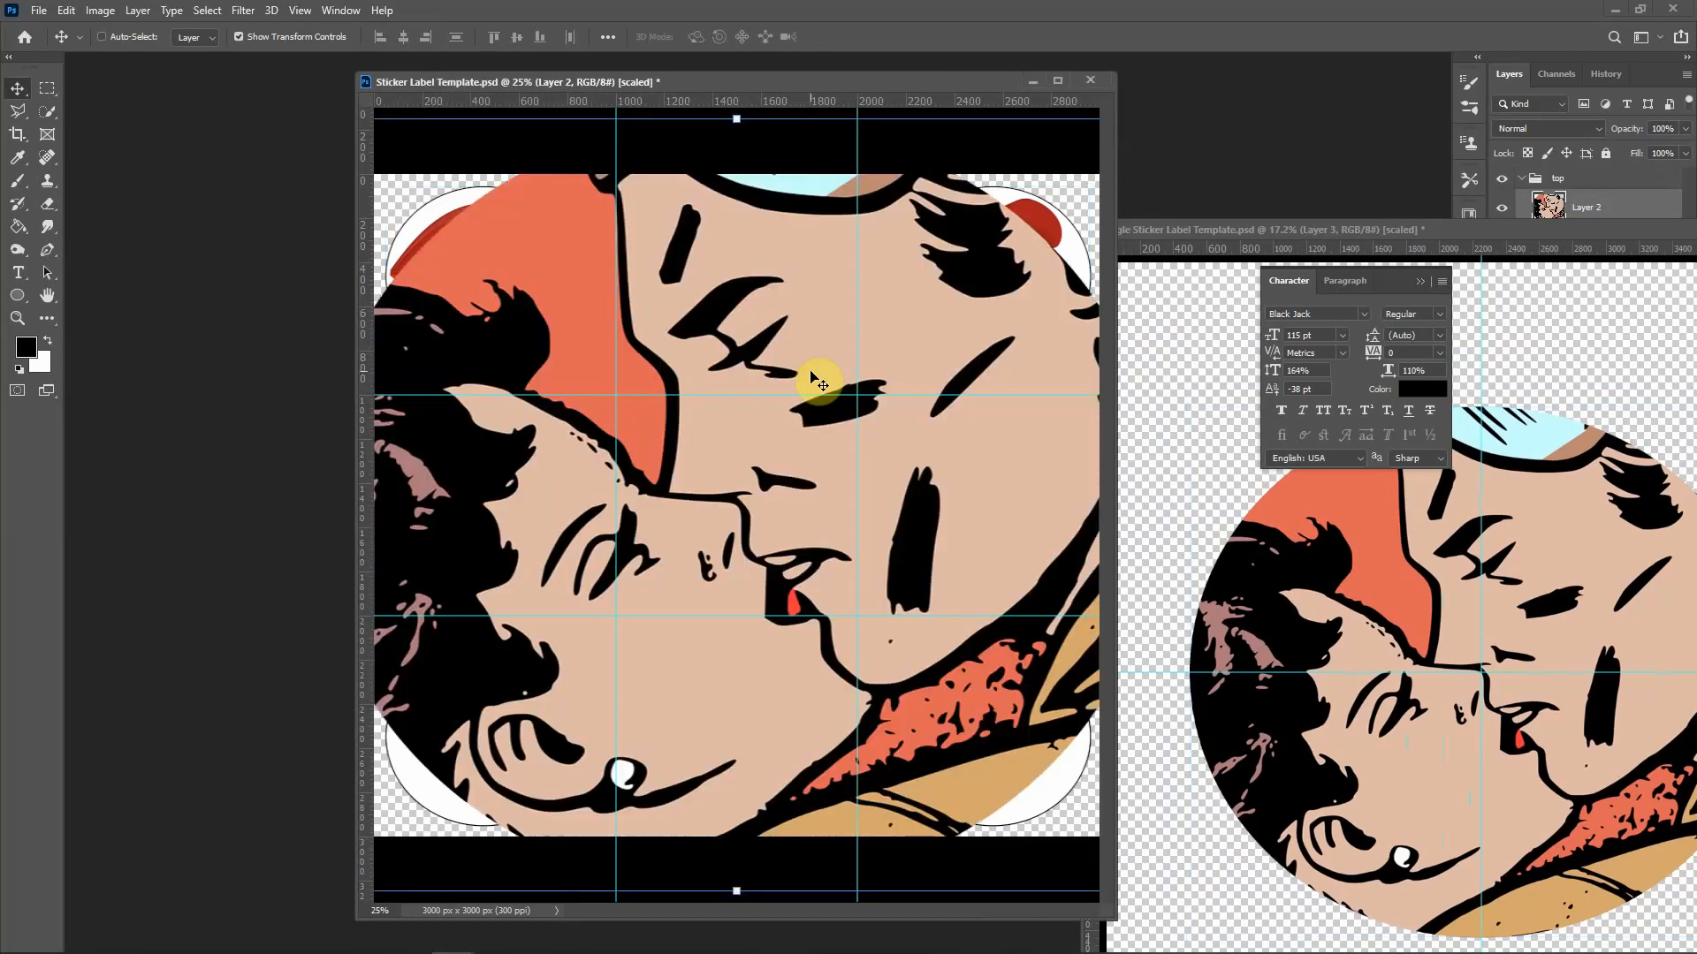
pyautogui.press('ctrl')
pyautogui.hotkey('ctrl', 't')
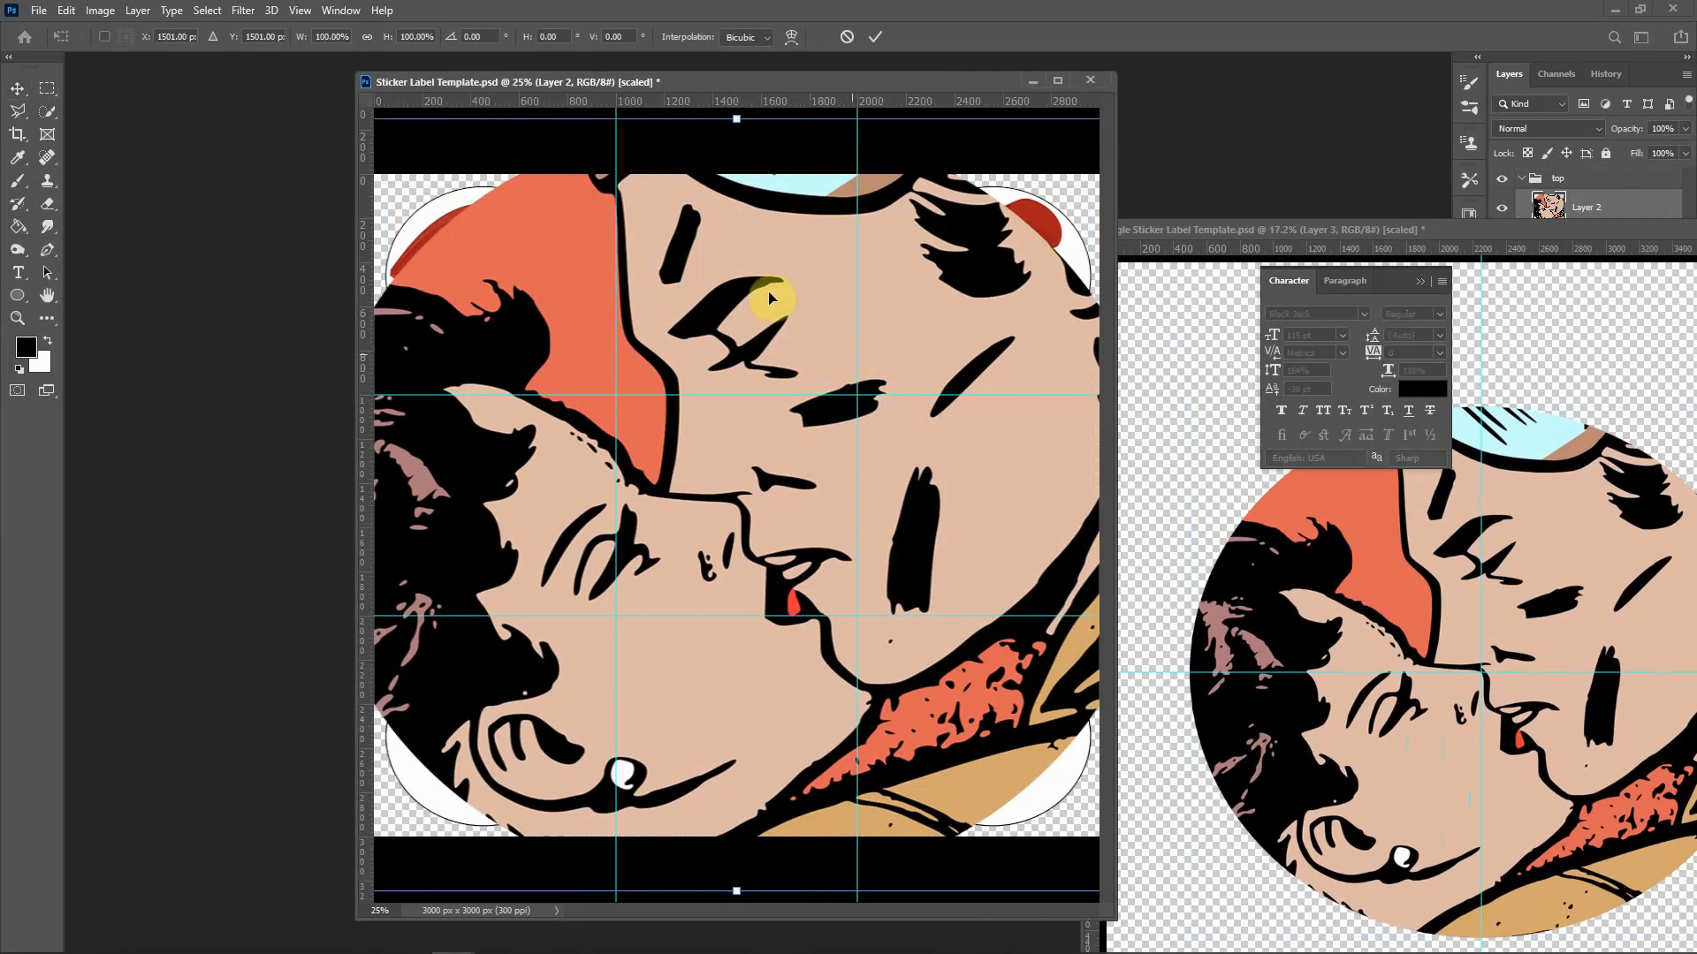
pyautogui.click(334, 37)
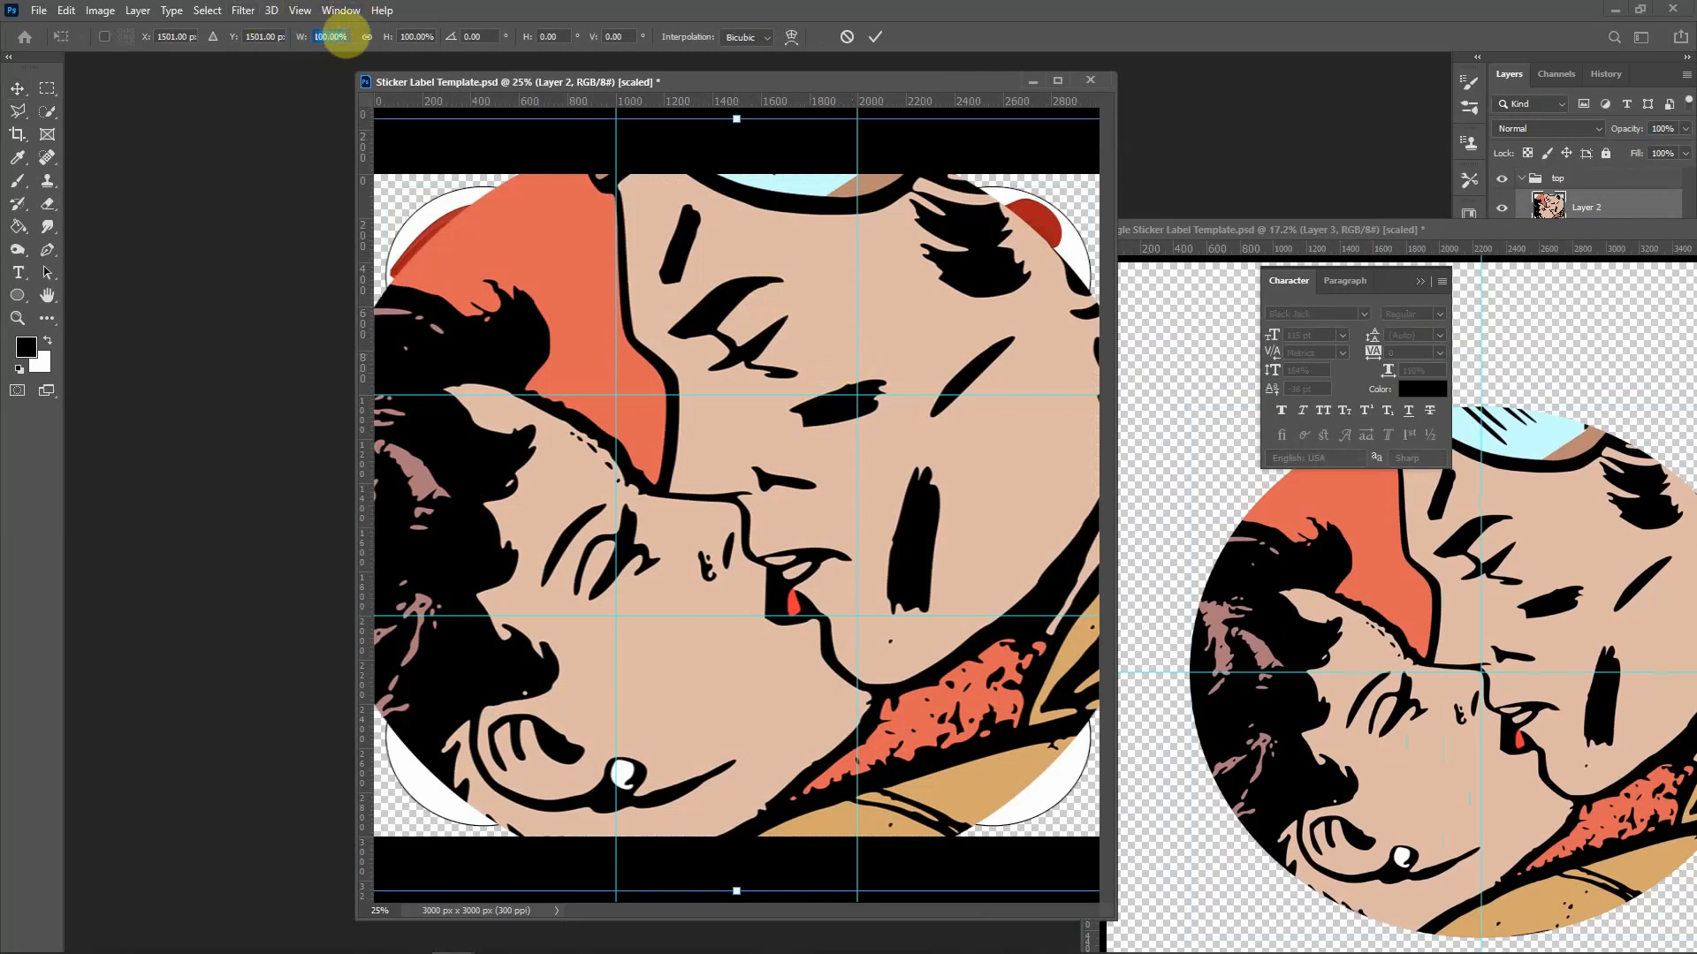
pyautogui.write('23')
pyautogui.press('Tab')
pyautogui.write('23')
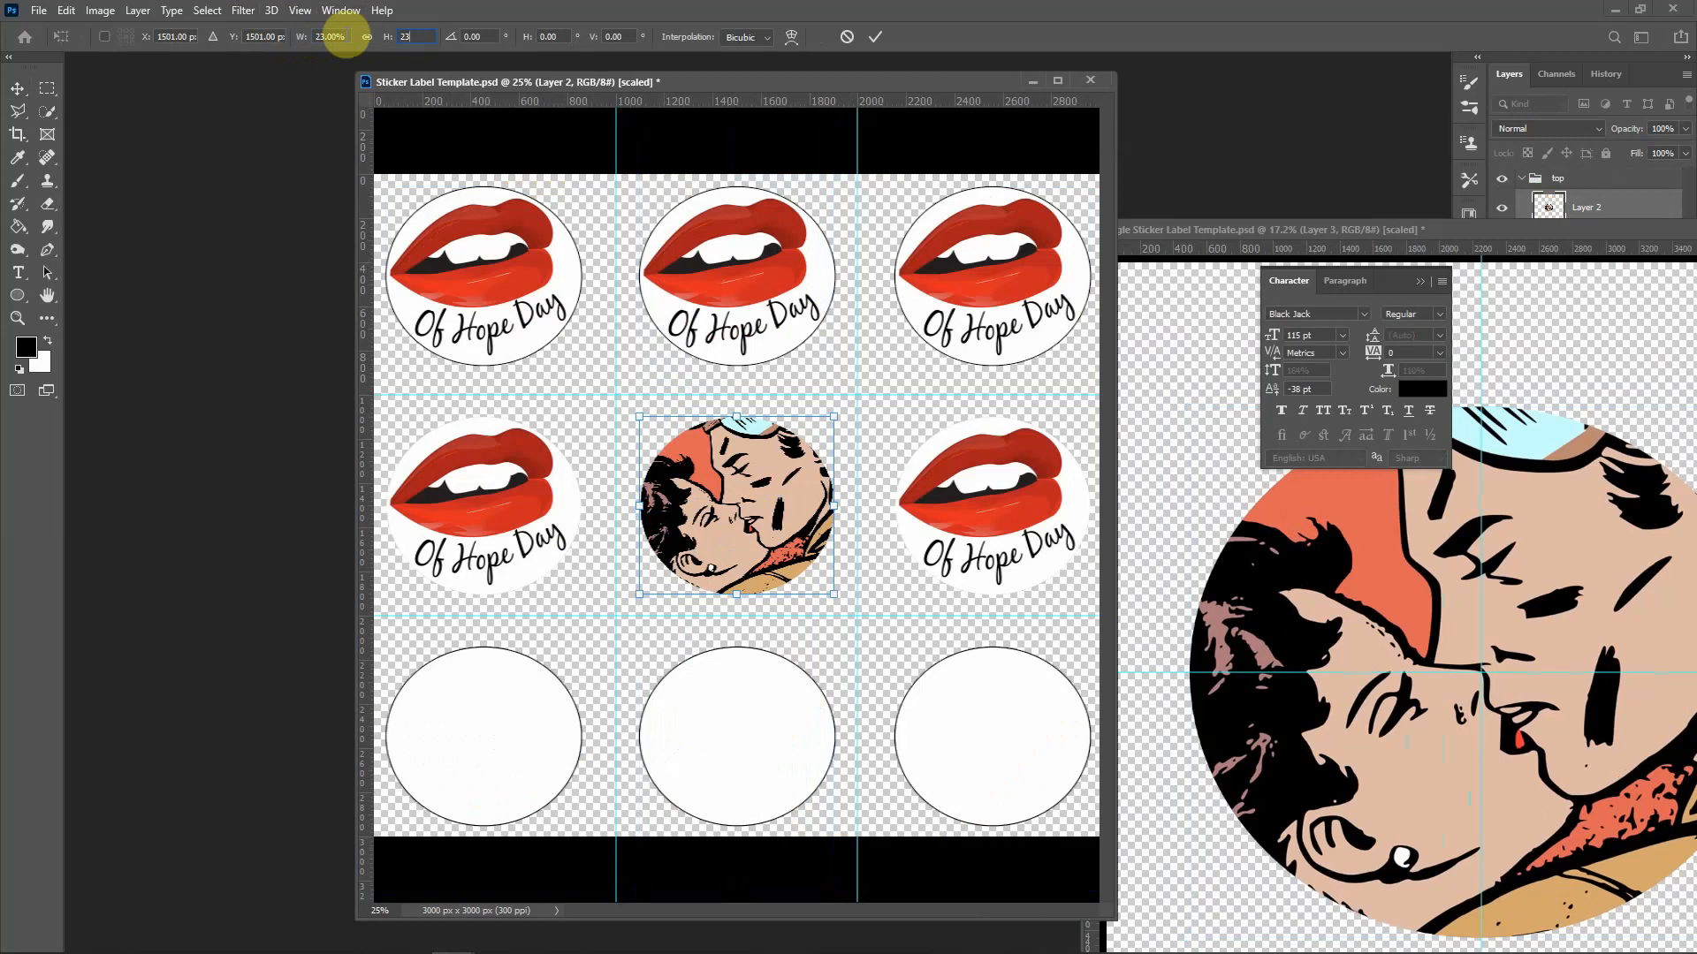
pyautogui.press('Return')
# Step: Return to the sticker sheet and re-apply 23% width and height to the couple sticker, committing the transform
pyautogui.click(1221, 232)
pyautogui.moveTo(1471, 237); pyautogui.dragTo(1695, 265)
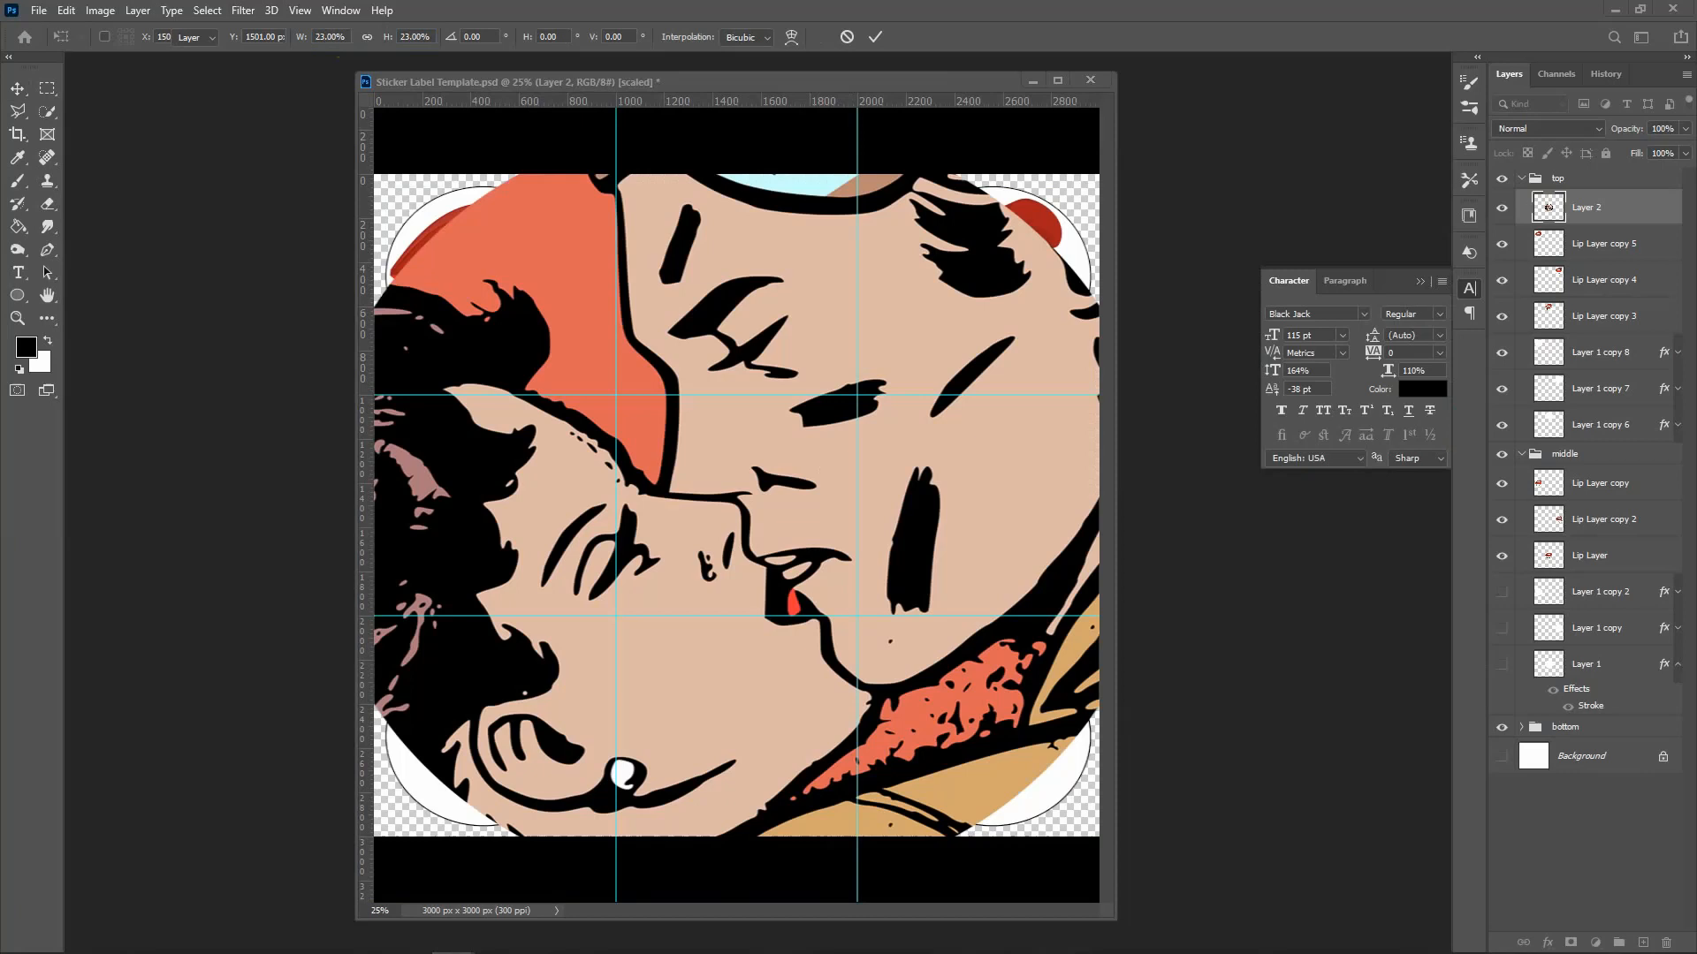
pyautogui.click(770, 81)
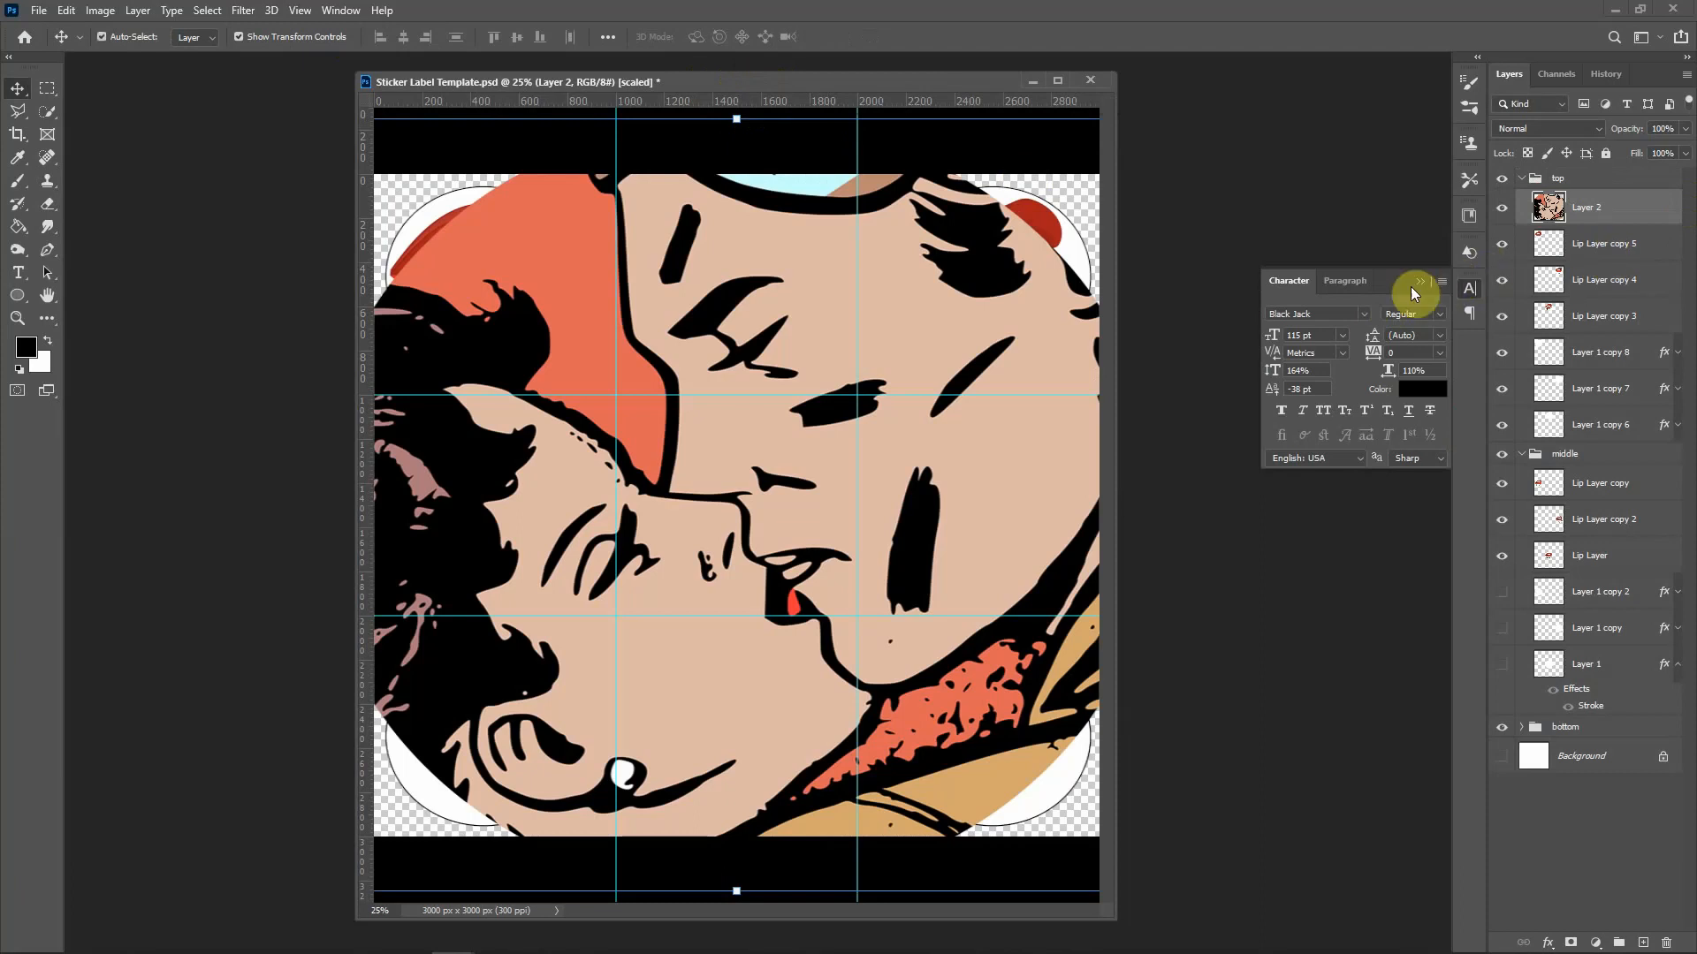
pyautogui.hotkey('ctrl', 't')
pyautogui.write('23')
pyautogui.press('Tab')
pyautogui.write('23')
pyautogui.press('Return')
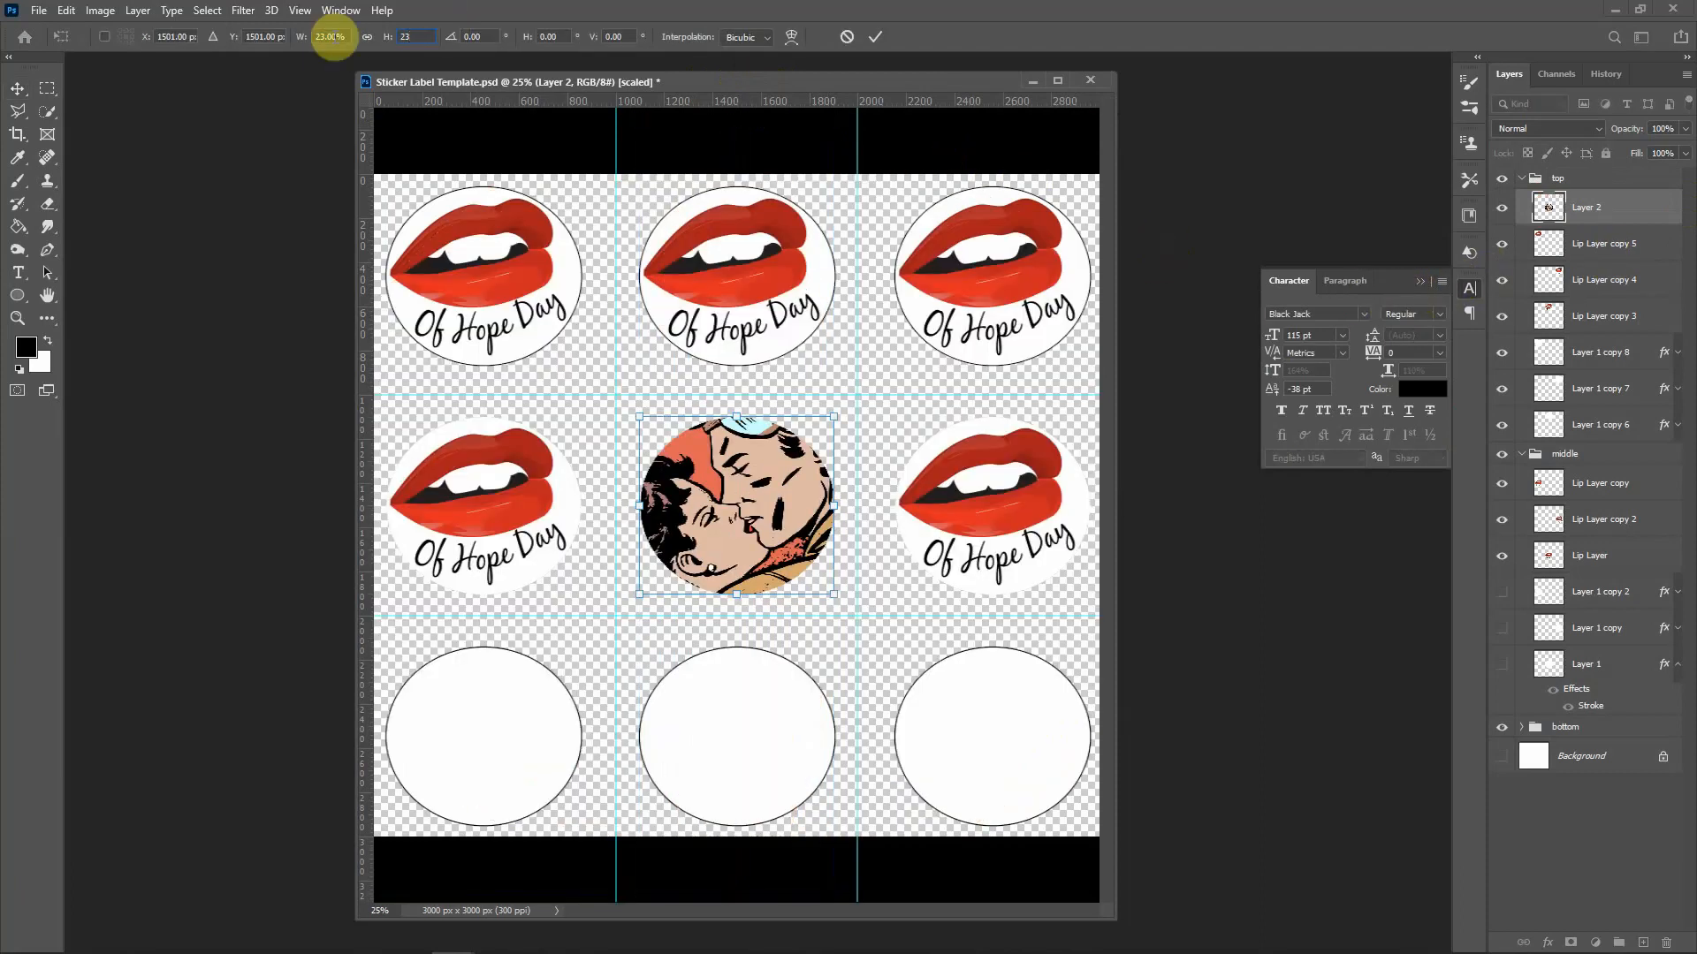
pyautogui.press('Return')
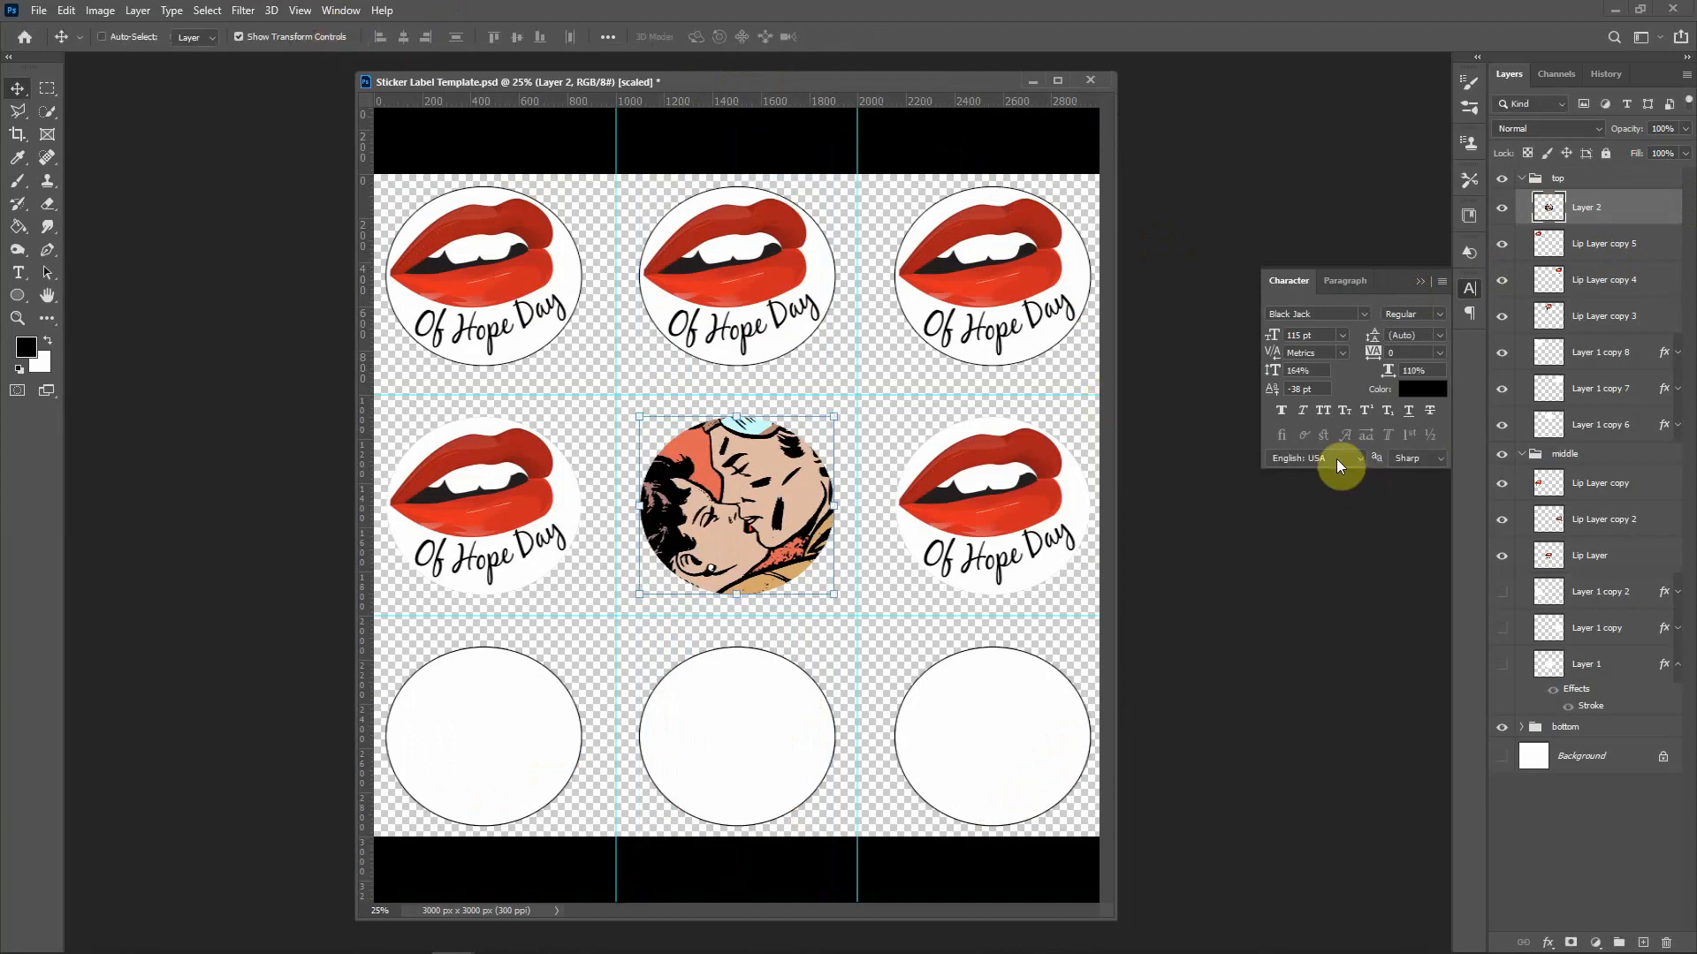
# Step: Rename the couple image layer to 'kissing left'
pyautogui.doubleClick(1582, 207)
pyautogui.write('k')
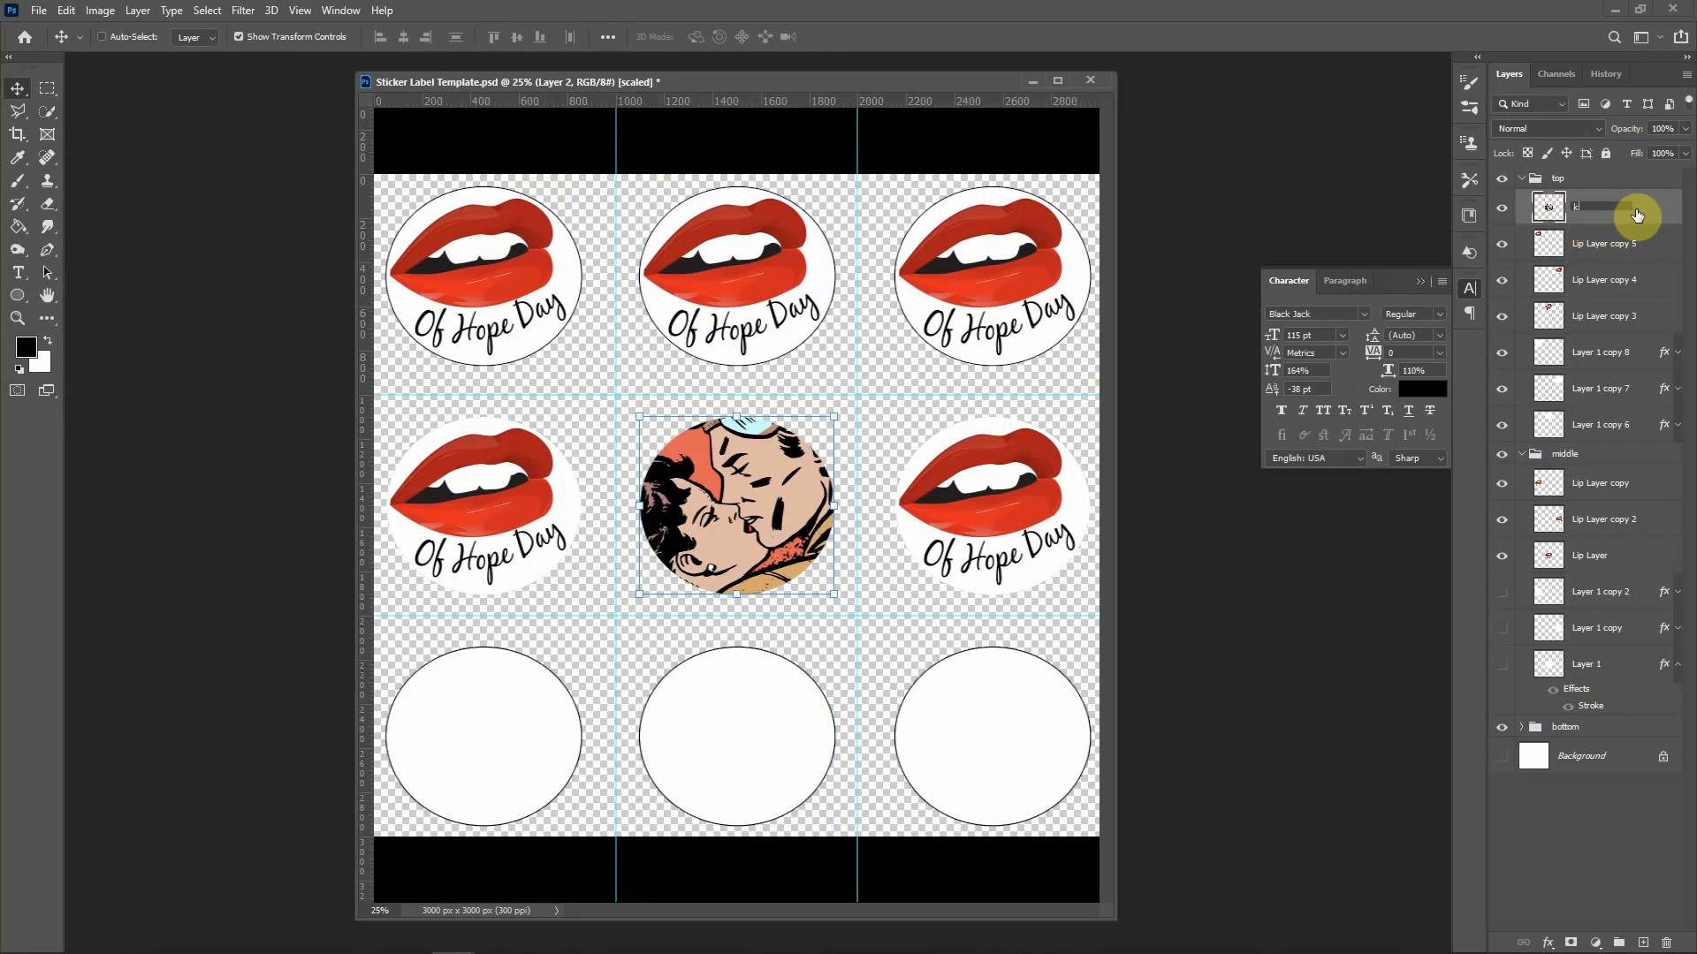
pyautogui.write('issing left')
pyautogui.press('Return')
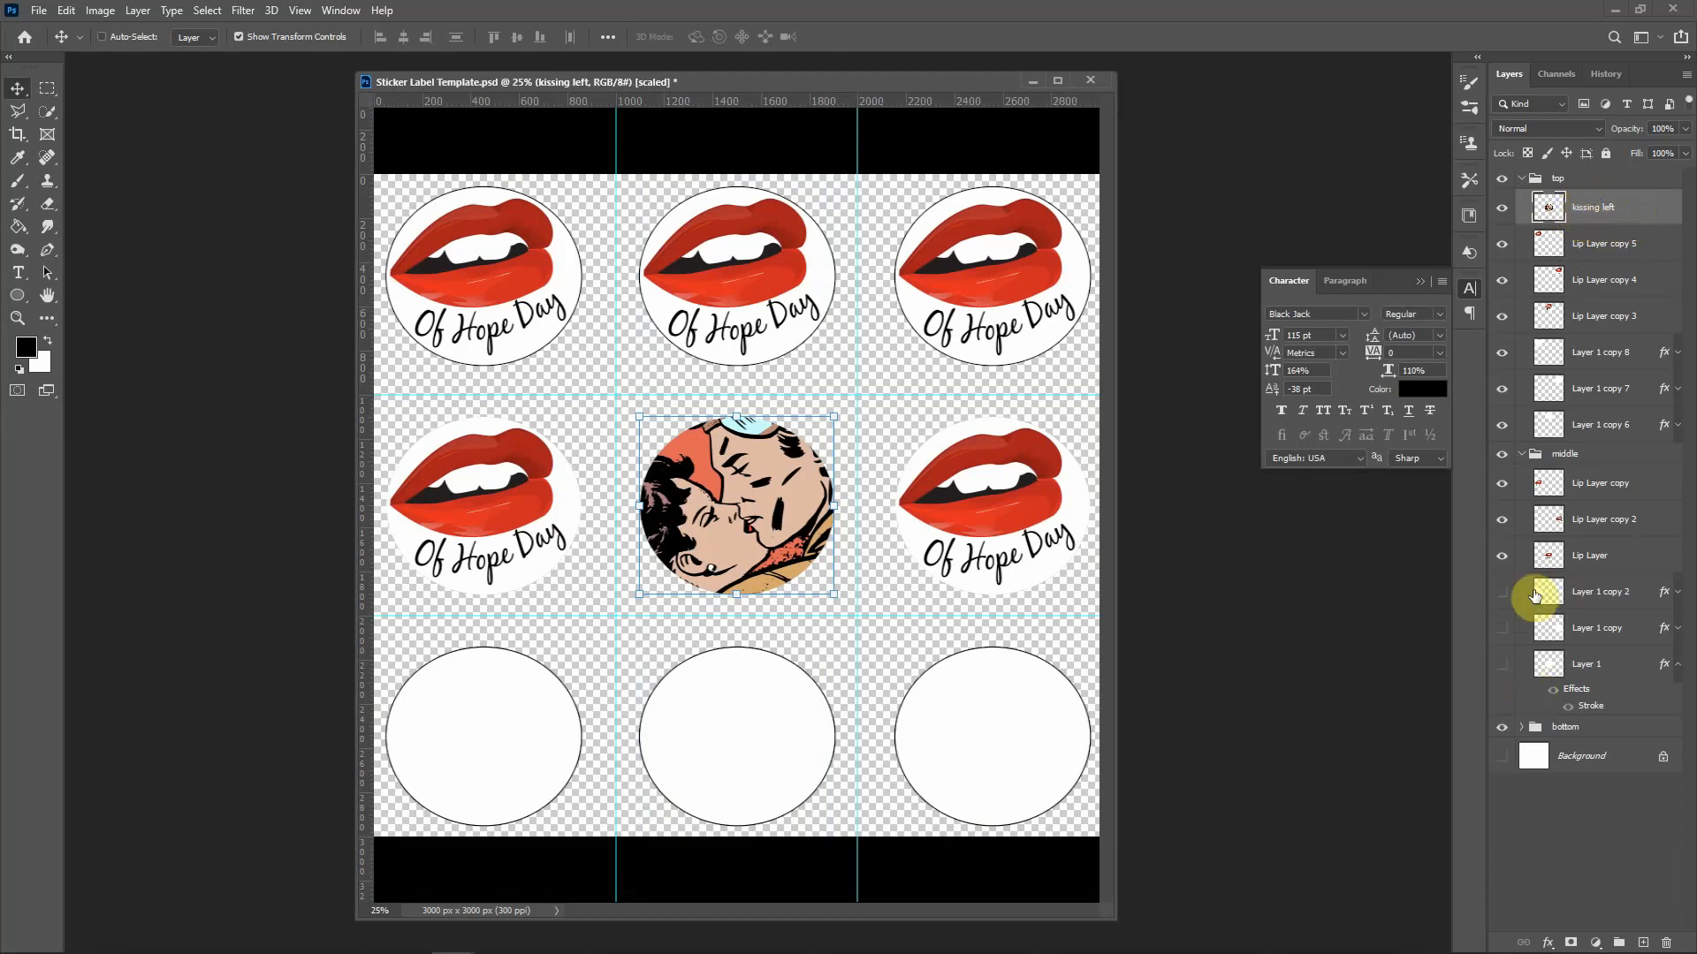
# Step: Move kissing left into the bottom layer group and onto the sheet's bottom-left white circle
pyautogui.click(1521, 727)
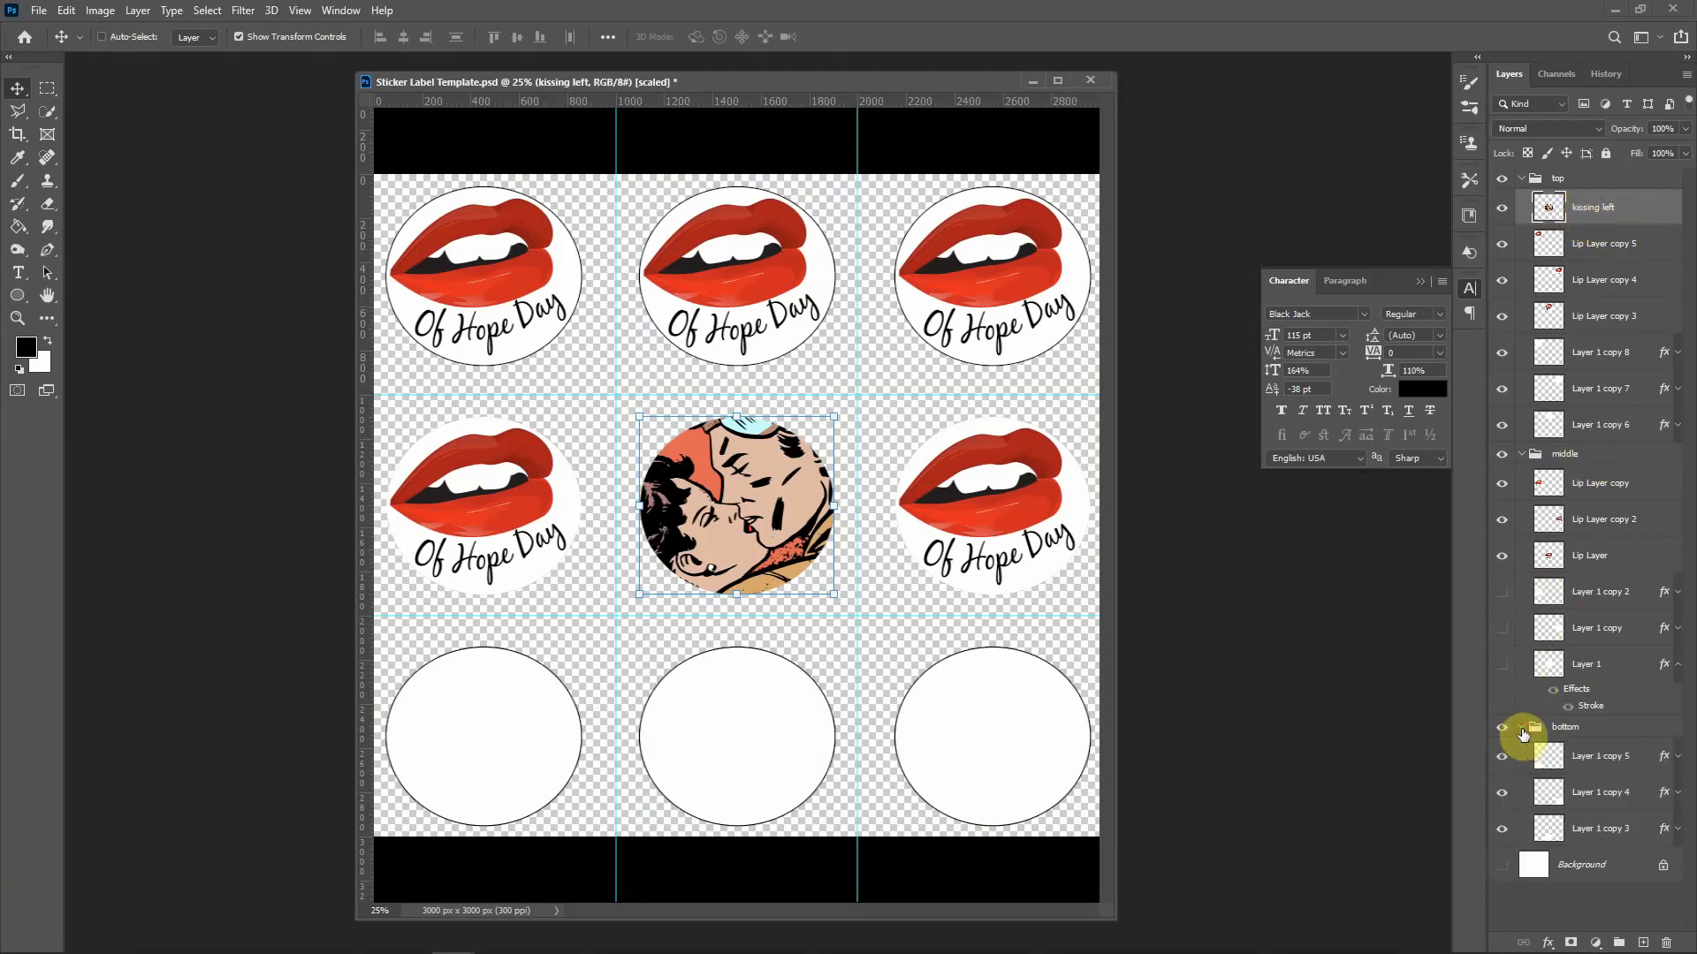
pyautogui.moveTo(1583, 203); pyautogui.dragTo(1609, 743)
pyautogui.moveTo(751, 482); pyautogui.dragTo(525, 701)
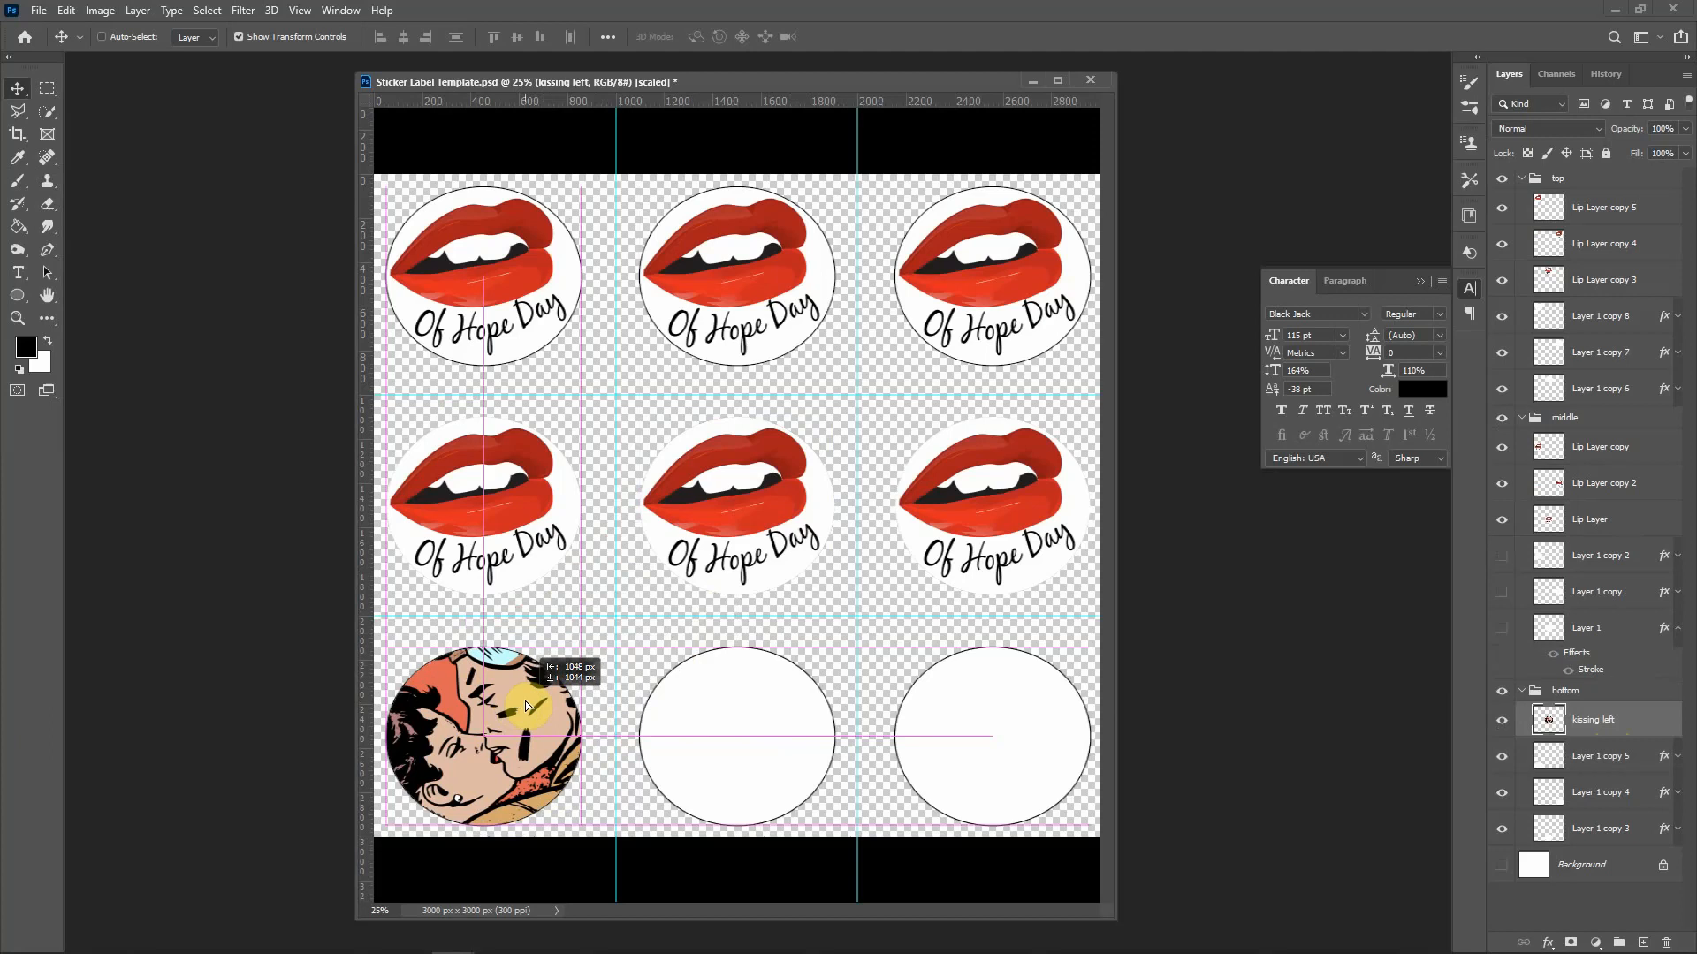
pyautogui.moveTo(525, 701); pyautogui.dragTo(525, 702)
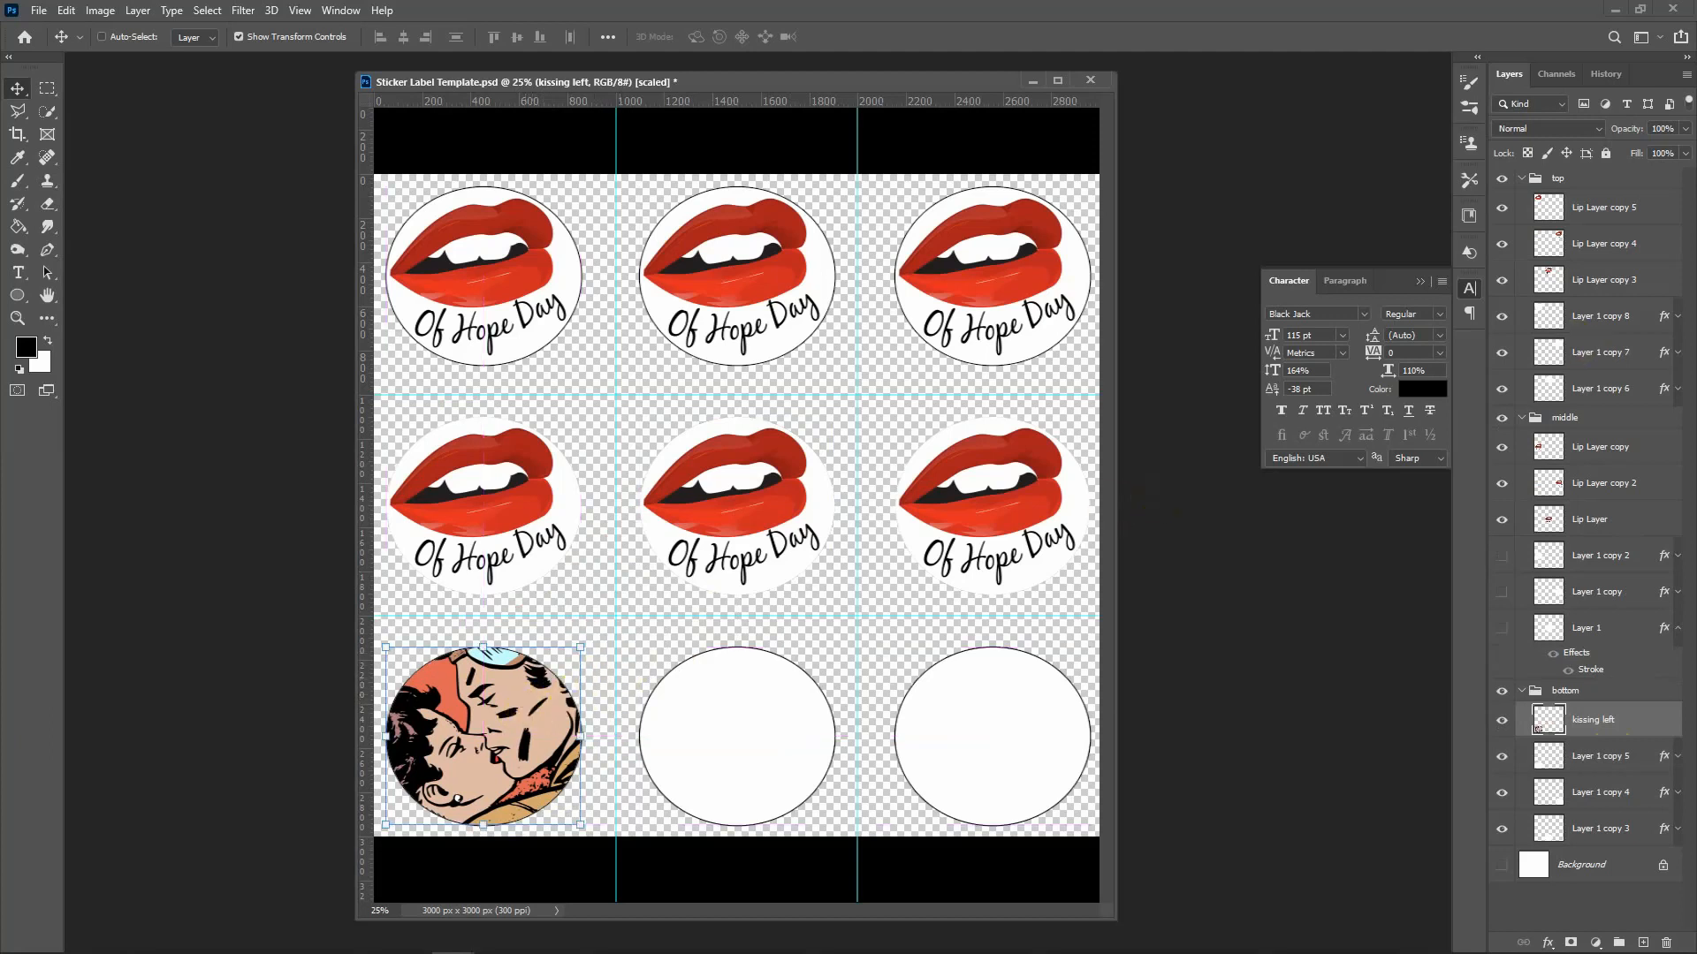
pyautogui.moveTo(1696, 265); pyautogui.dragTo(877, 79)
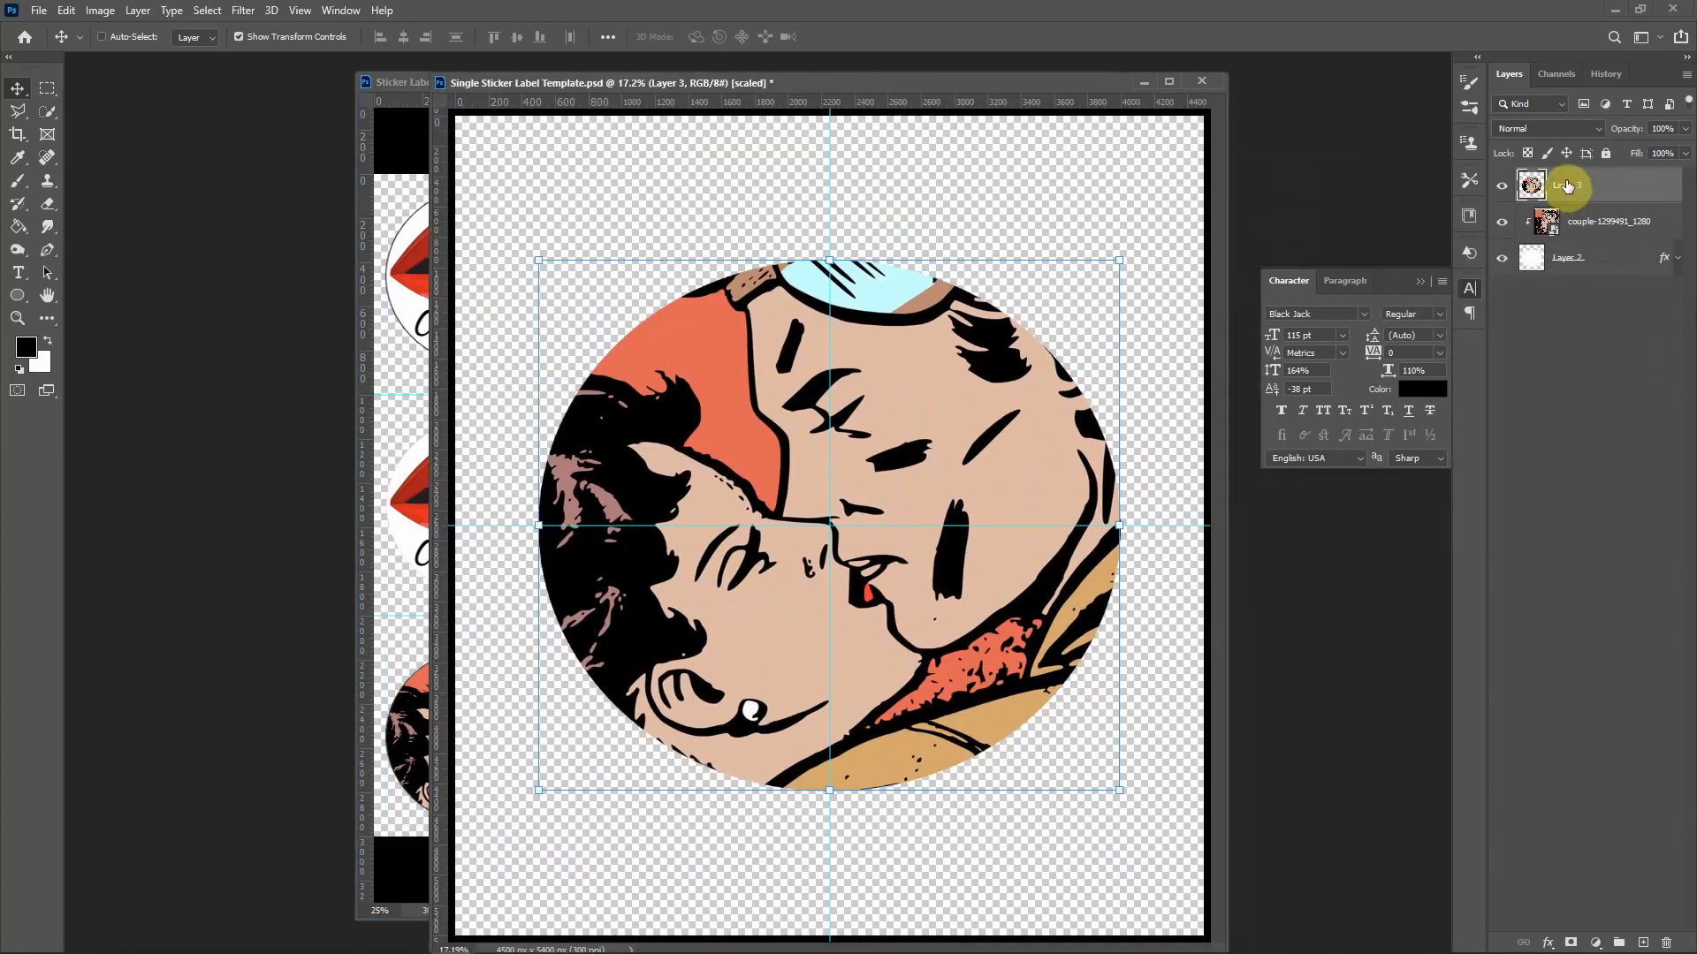
# Step: Delete the old merged and couple layers and place couple-1299498_1280 into the template
pyautogui.press('Delete')
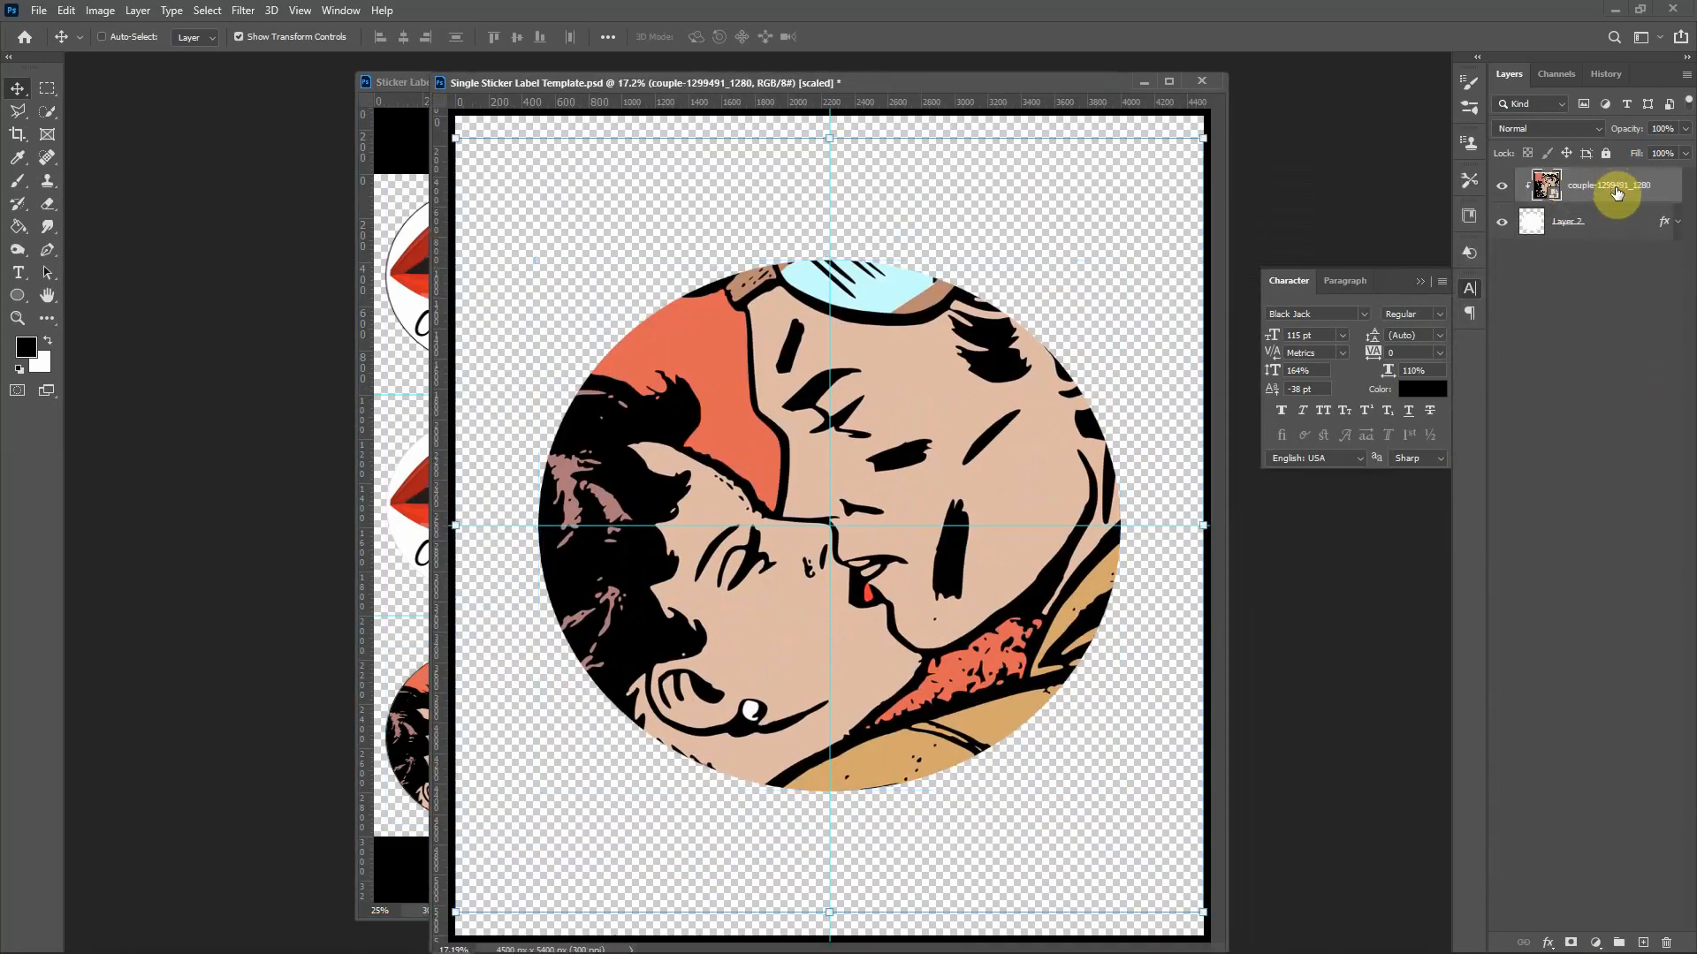
pyautogui.press('Delete')
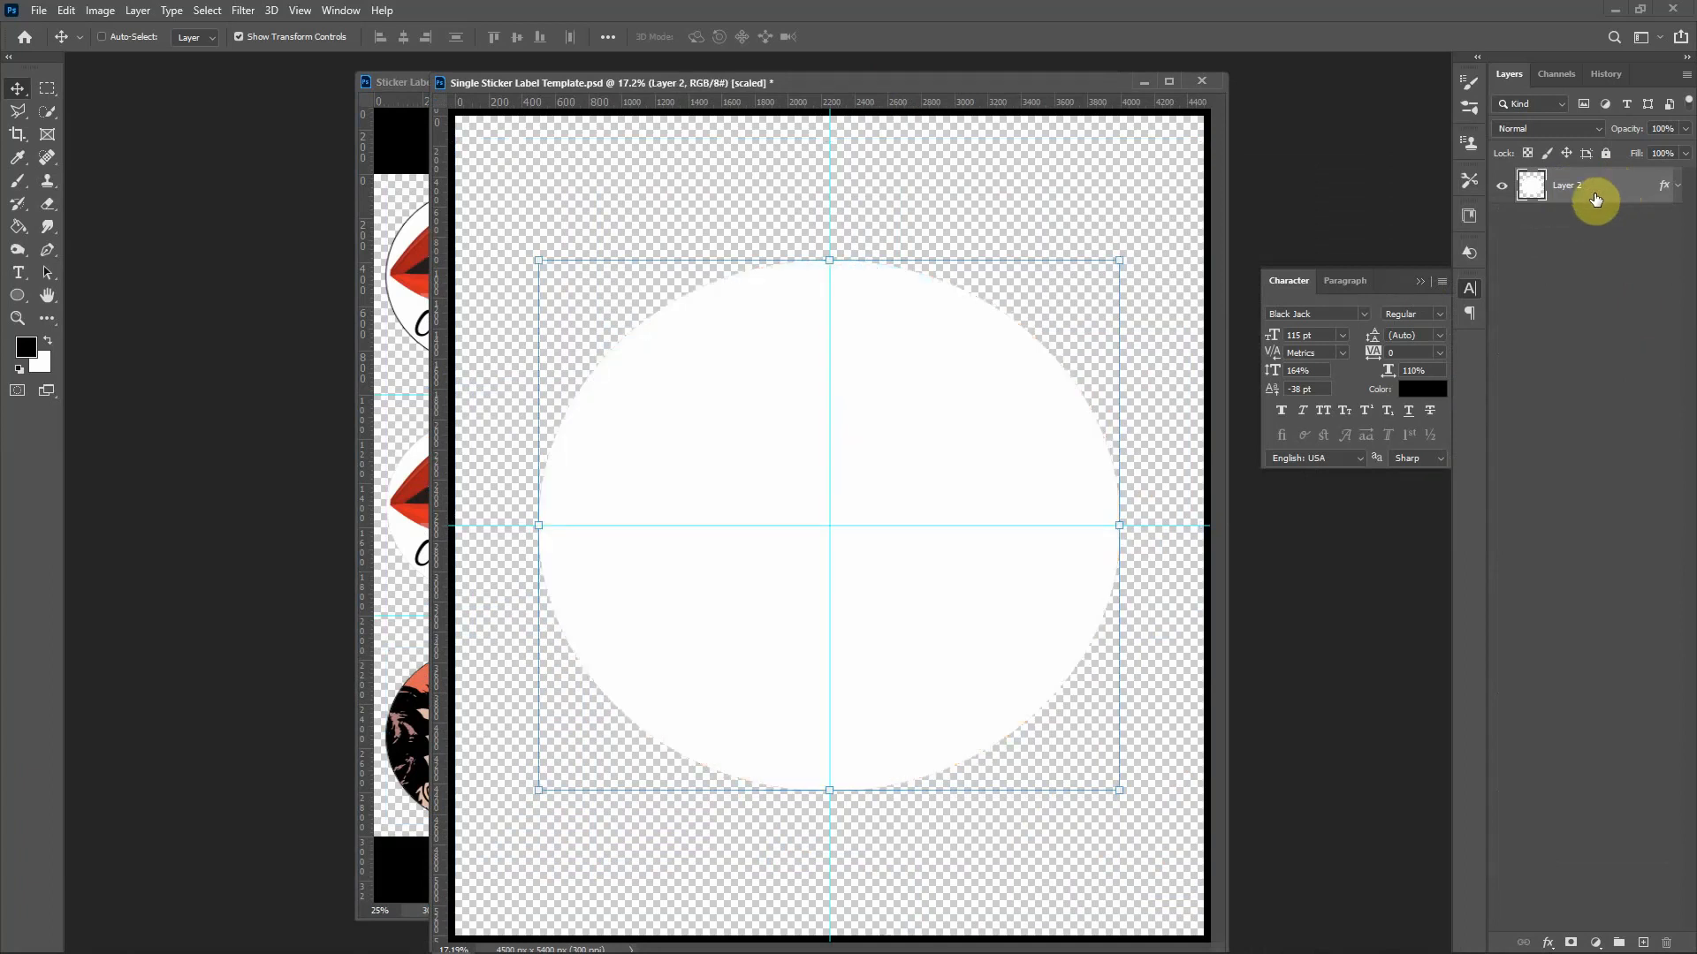
pyautogui.moveTo(1696, 42); pyautogui.dragTo(1694, 43)
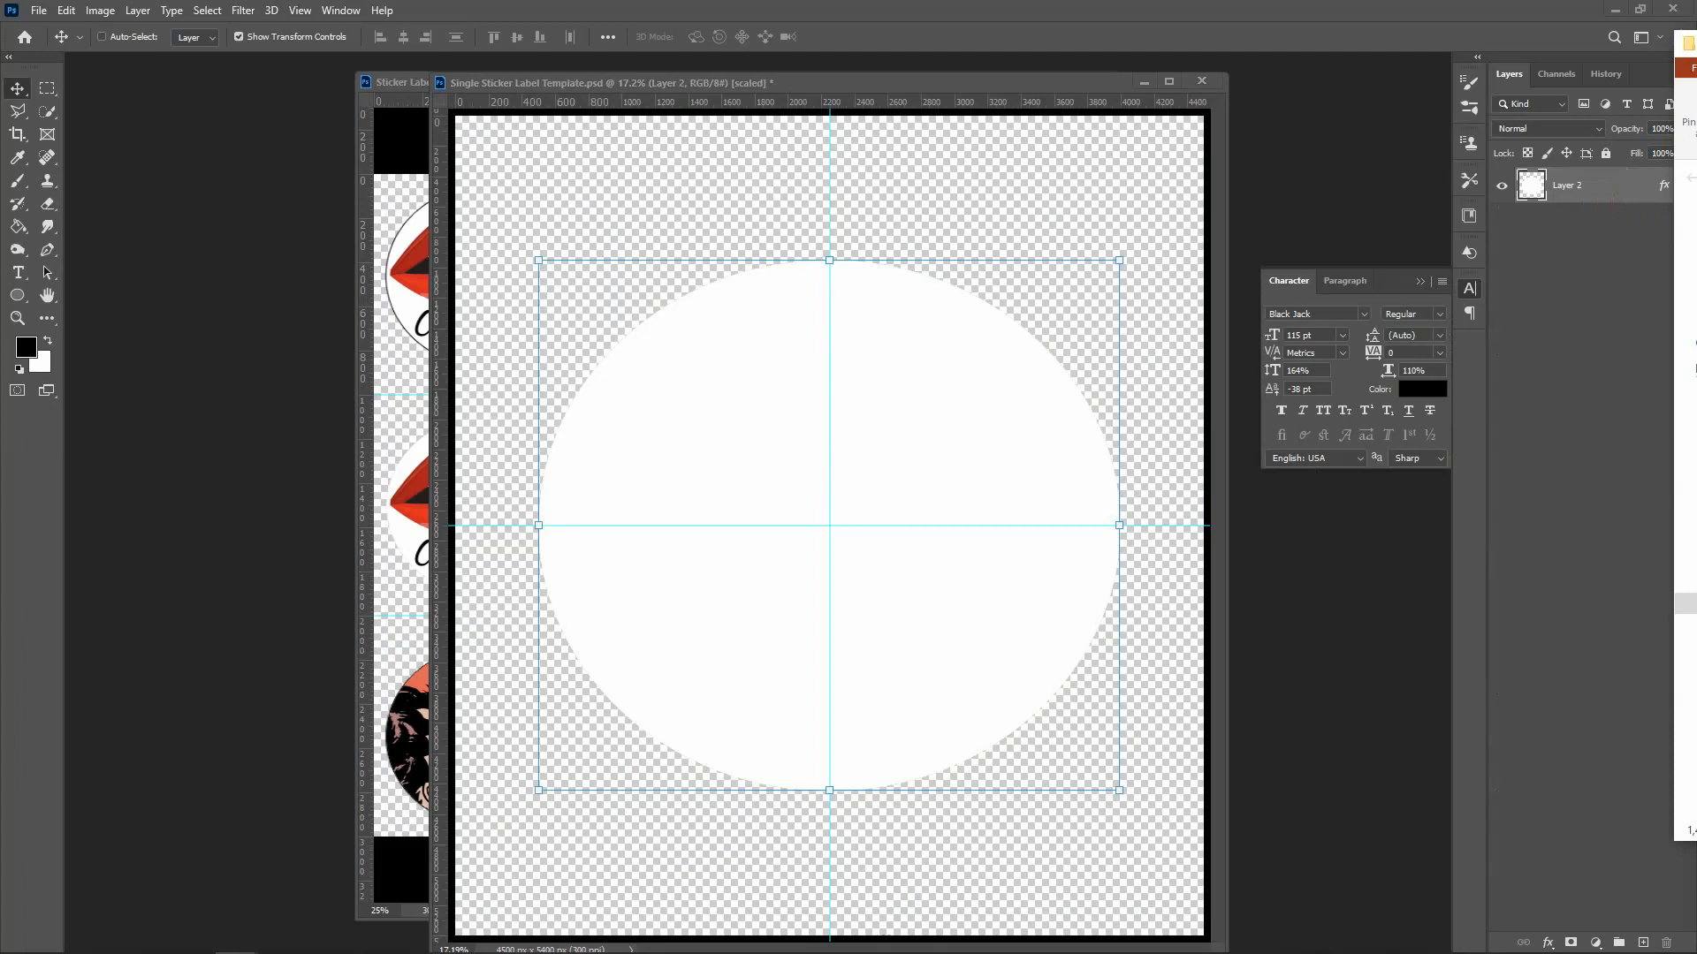
pyautogui.click(1057, 528)
pyautogui.hotkey('ctrl', 't')
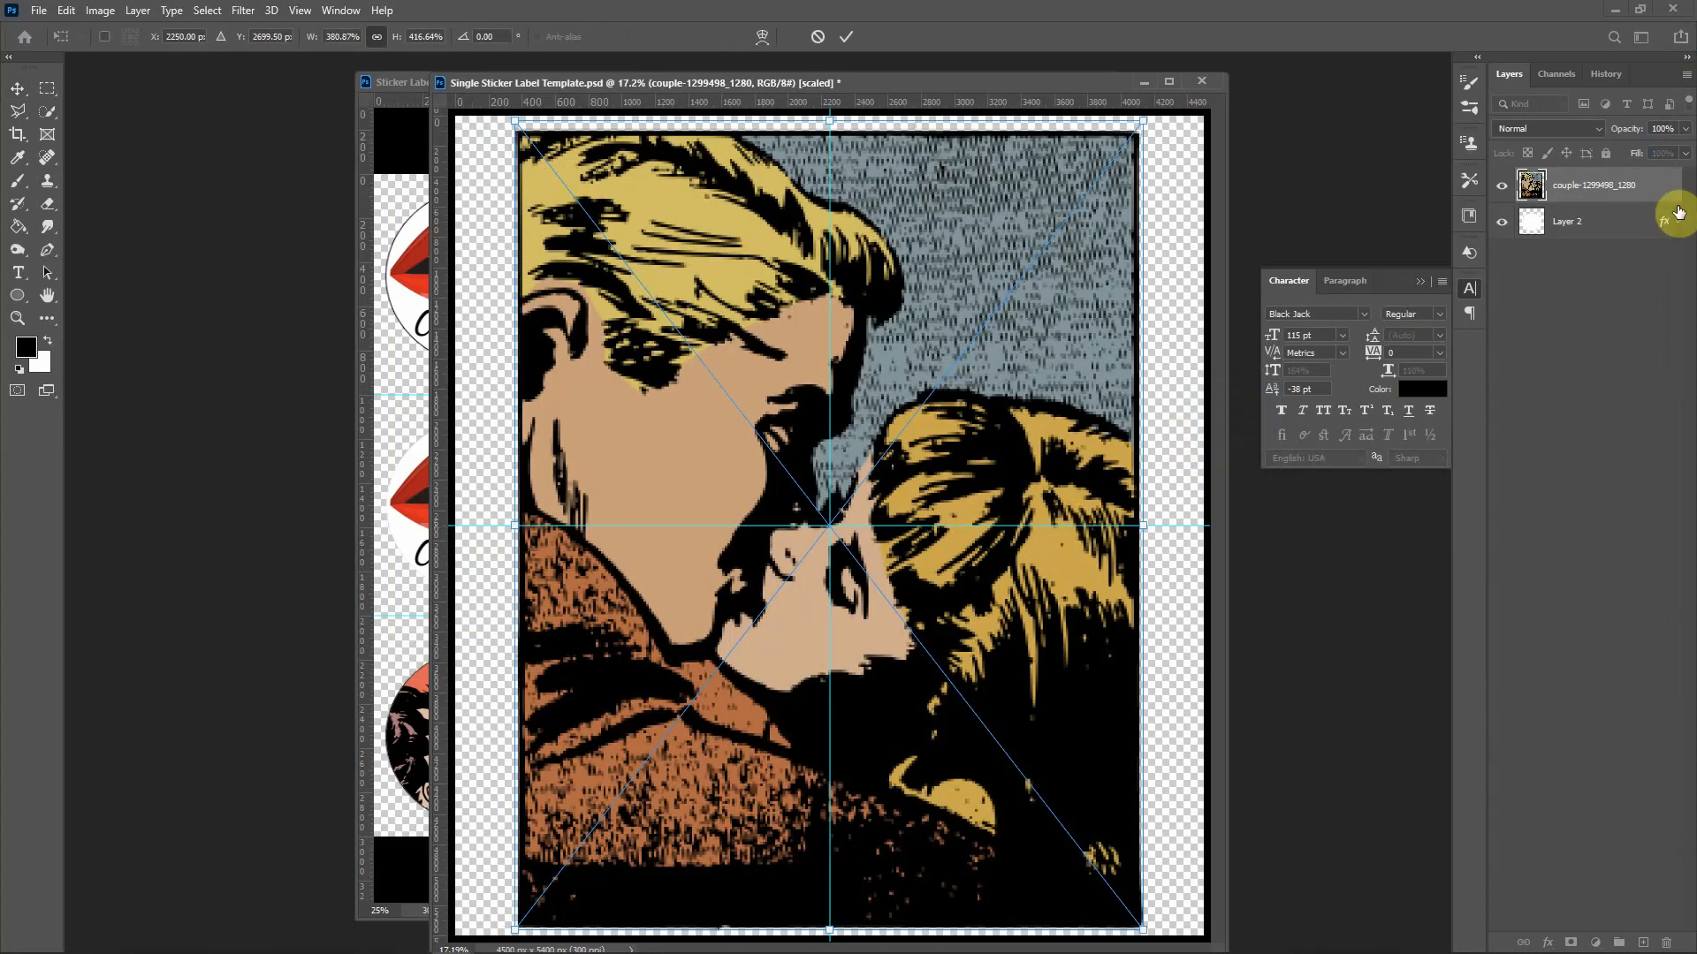
# Step: Clip the blond couple image to the white circle and stamp-merge it into Layer 3
pyautogui.keyDown('alt'); pyautogui.click(1602, 201); pyautogui.keyUp('alt')
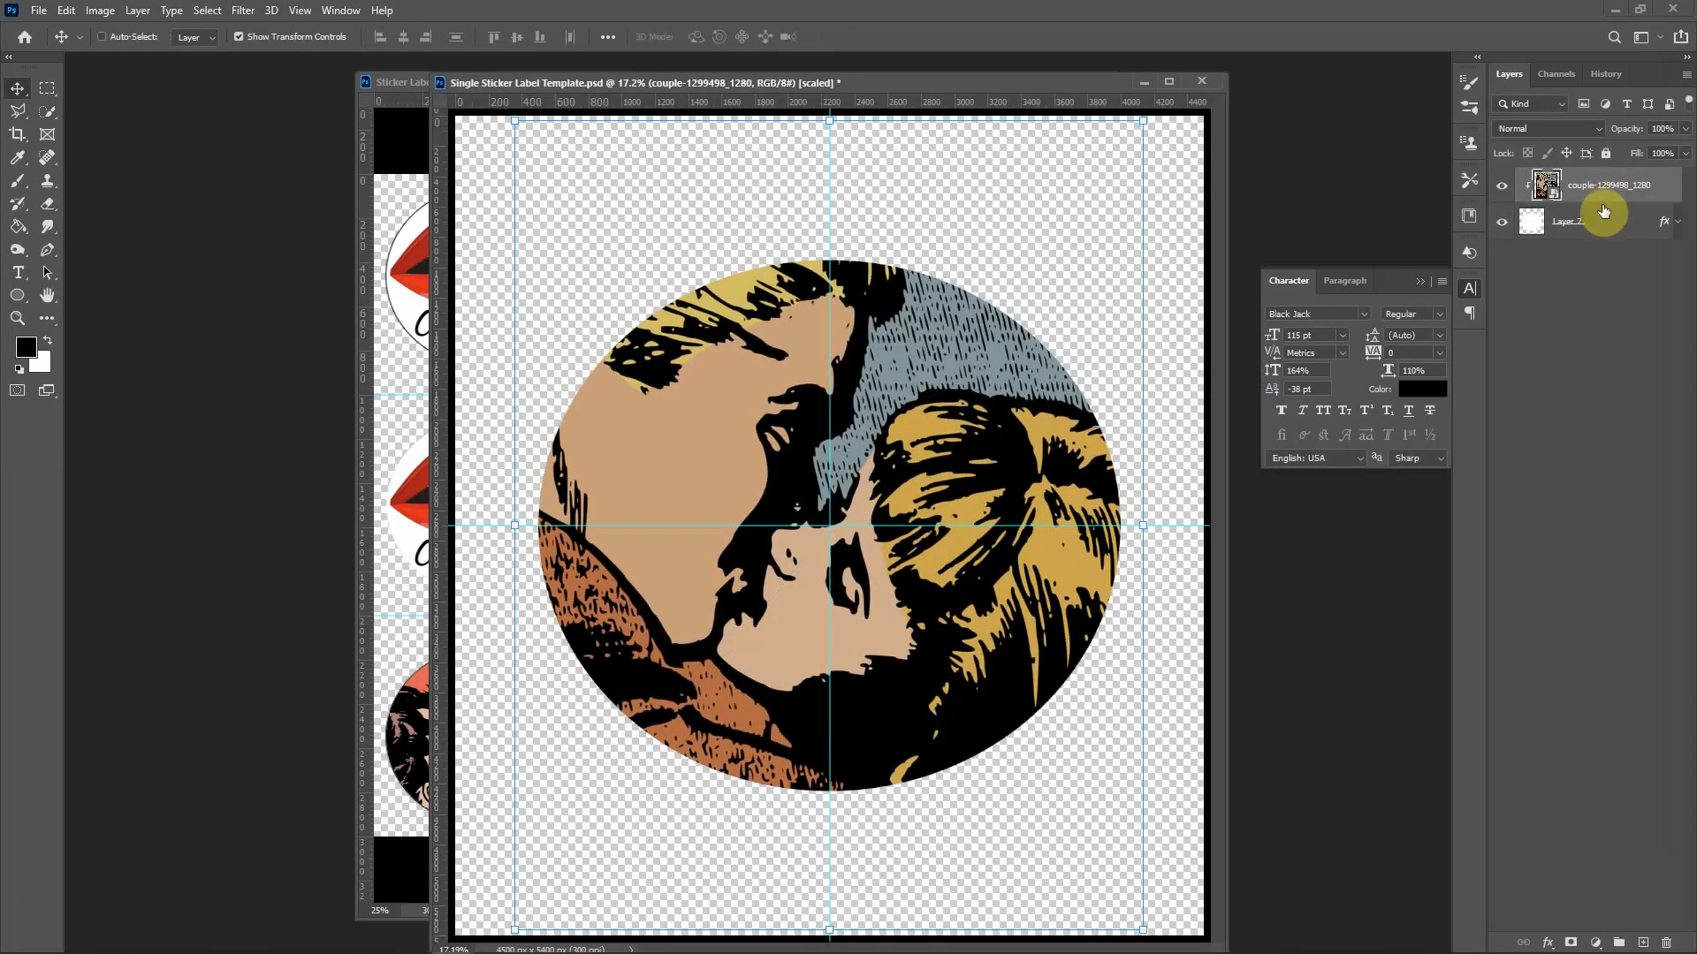
pyautogui.click(1607, 188)
pyautogui.press('ctrl')
pyautogui.hotkey('ctrl', 'alt', 'shift', 'e')
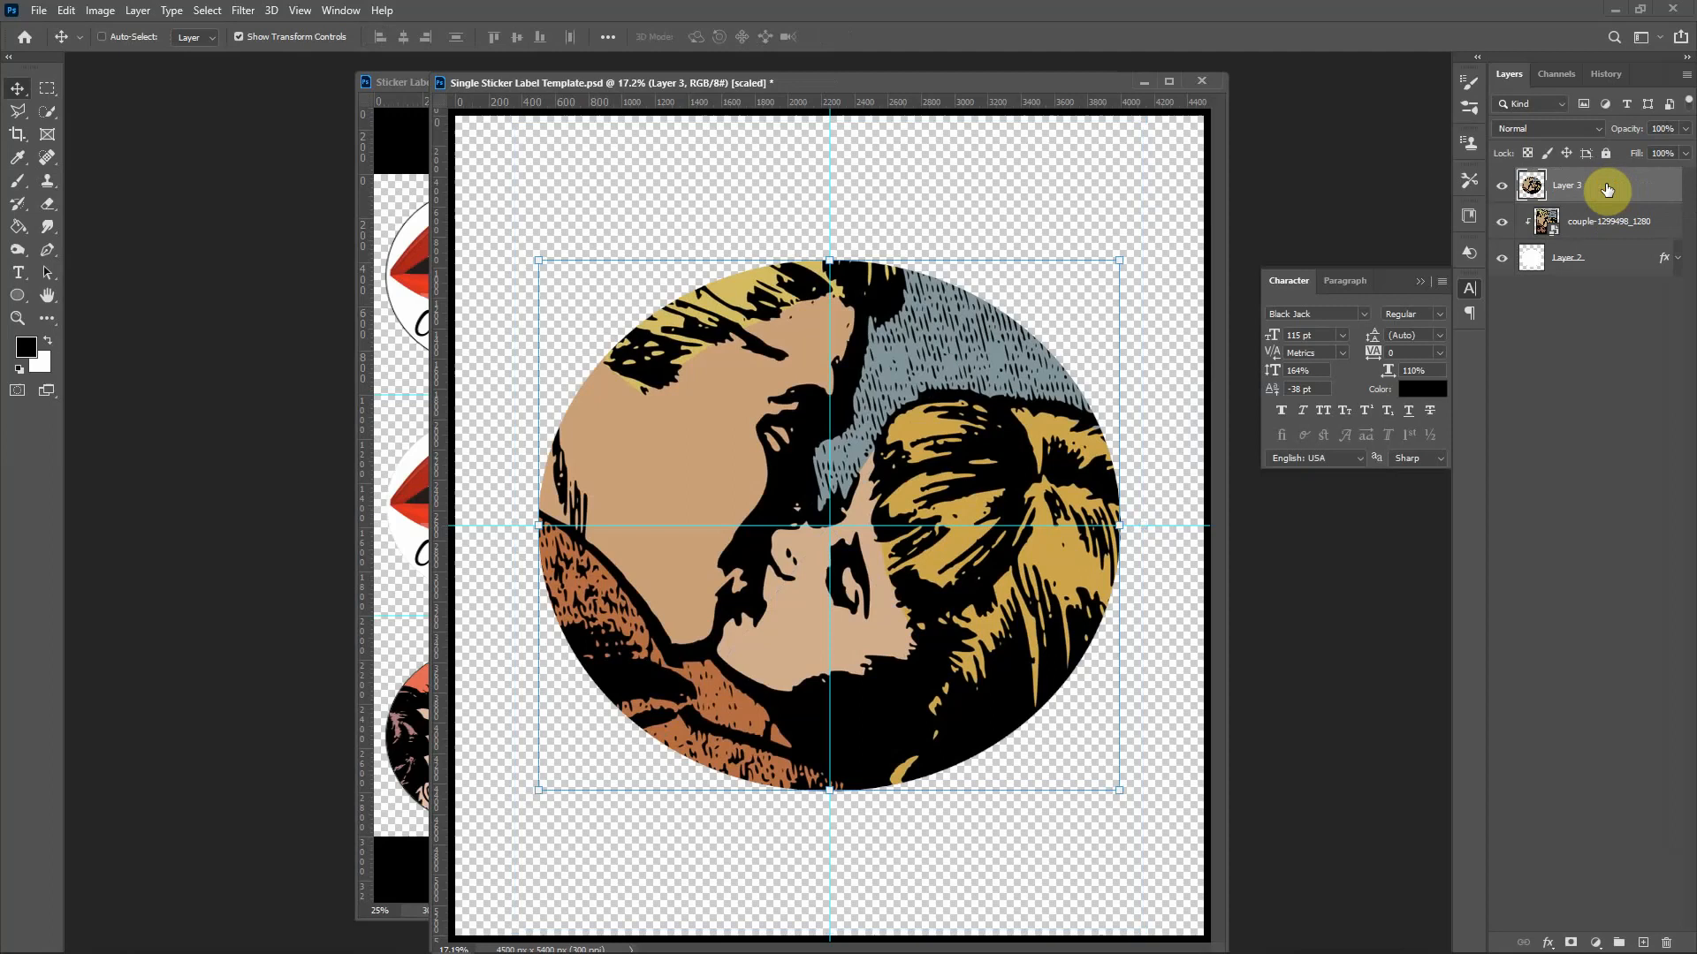
# Step: Copy the merged circle into the sticker sheet and scale it to 23% width and height
pyautogui.moveTo(747, 81); pyautogui.dragTo(1175, 233)
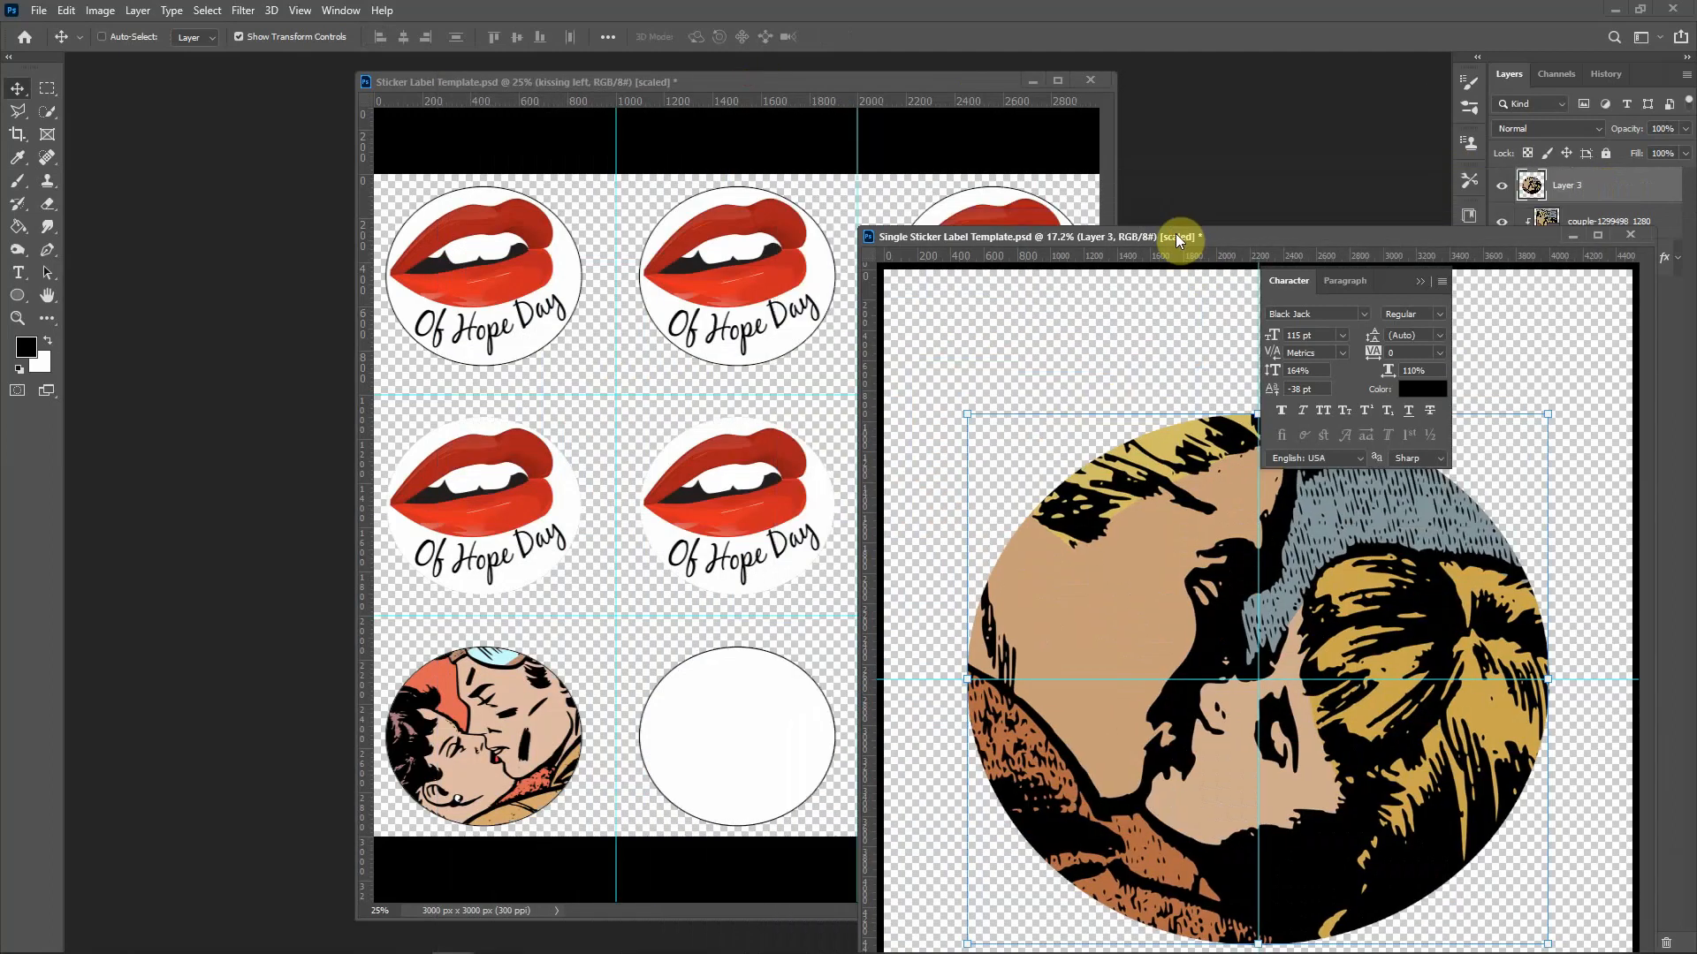
pyautogui.moveTo(1570, 192); pyautogui.dragTo(720, 366)
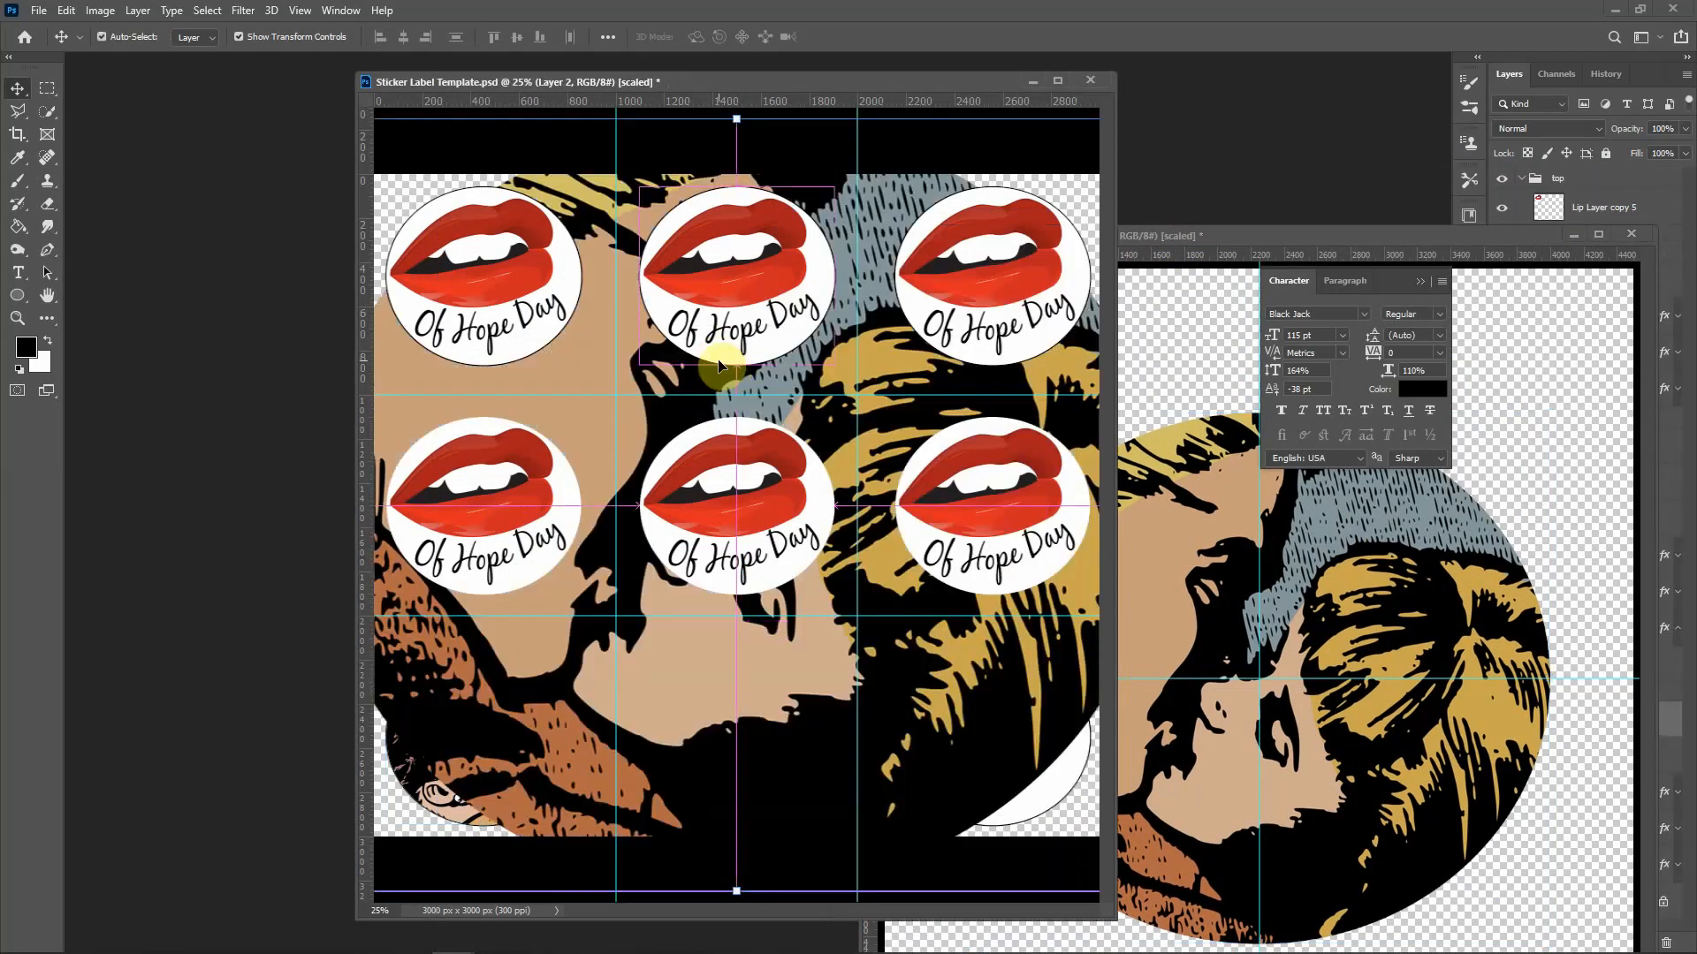
pyautogui.hotkey('ctrl', 't')
pyautogui.click(320, 36)
pyautogui.write('23')
pyautogui.press('Tab')
pyautogui.write('23')
pyautogui.press('Return')
pyautogui.press('Return')
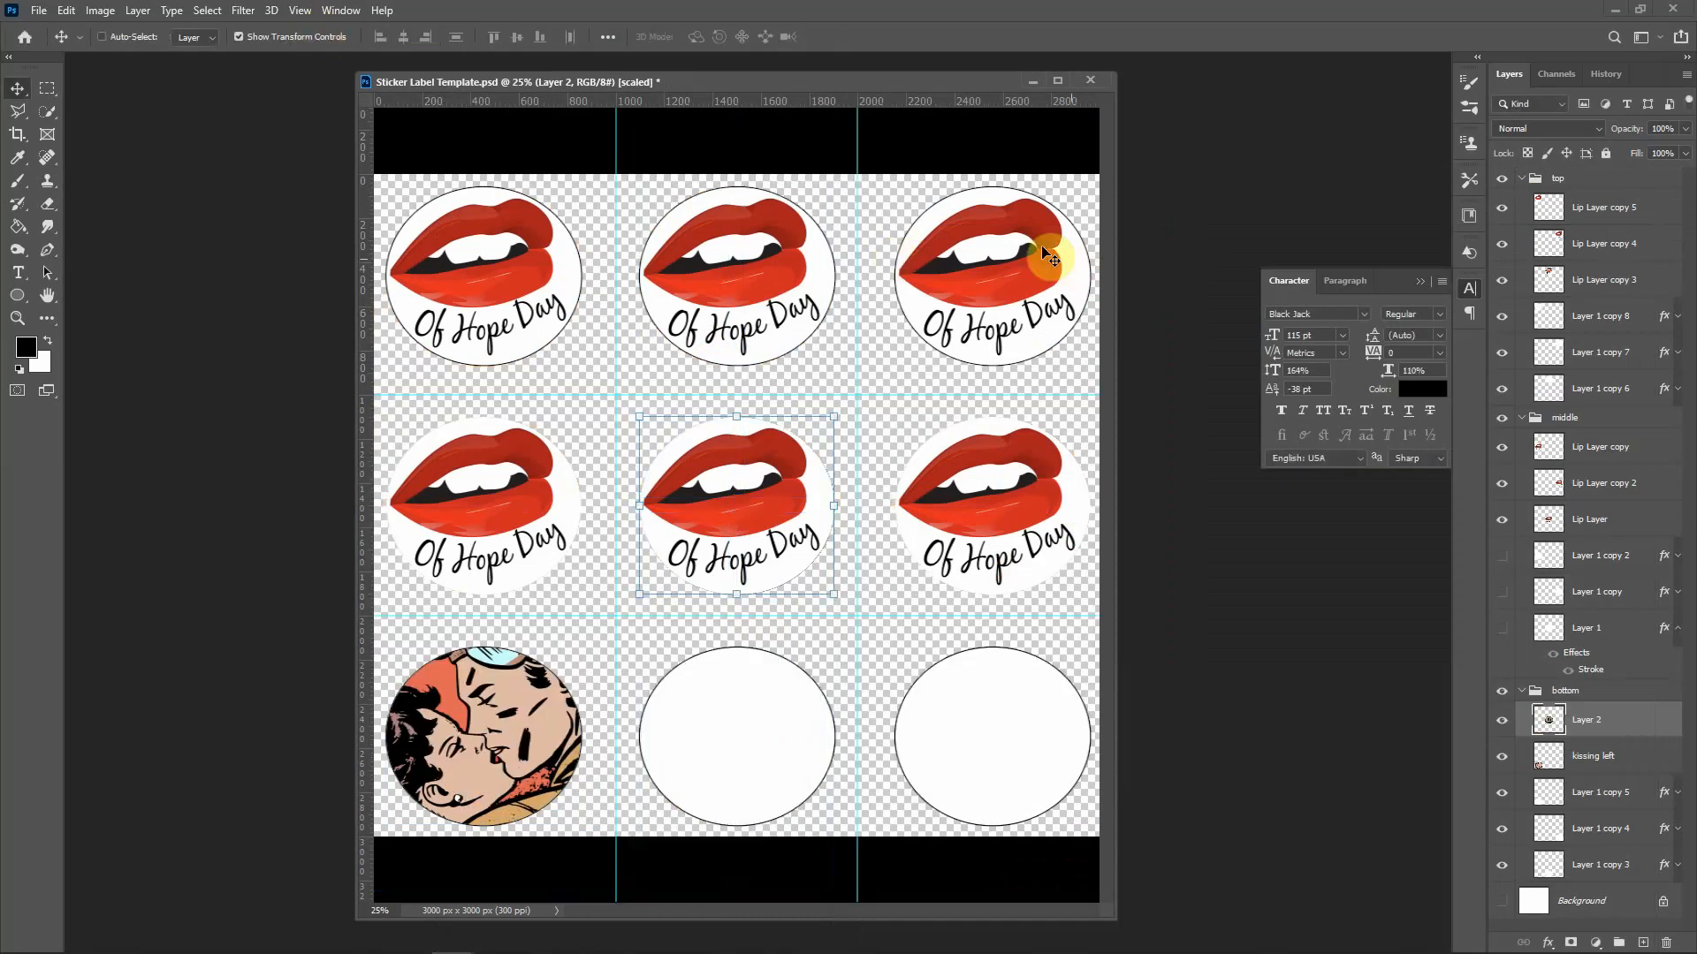
# Step: Rename the layer 'kissing right' and position it on the bottom-right circle
pyautogui.doubleClick(1588, 720)
pyautogui.write('kissing right')
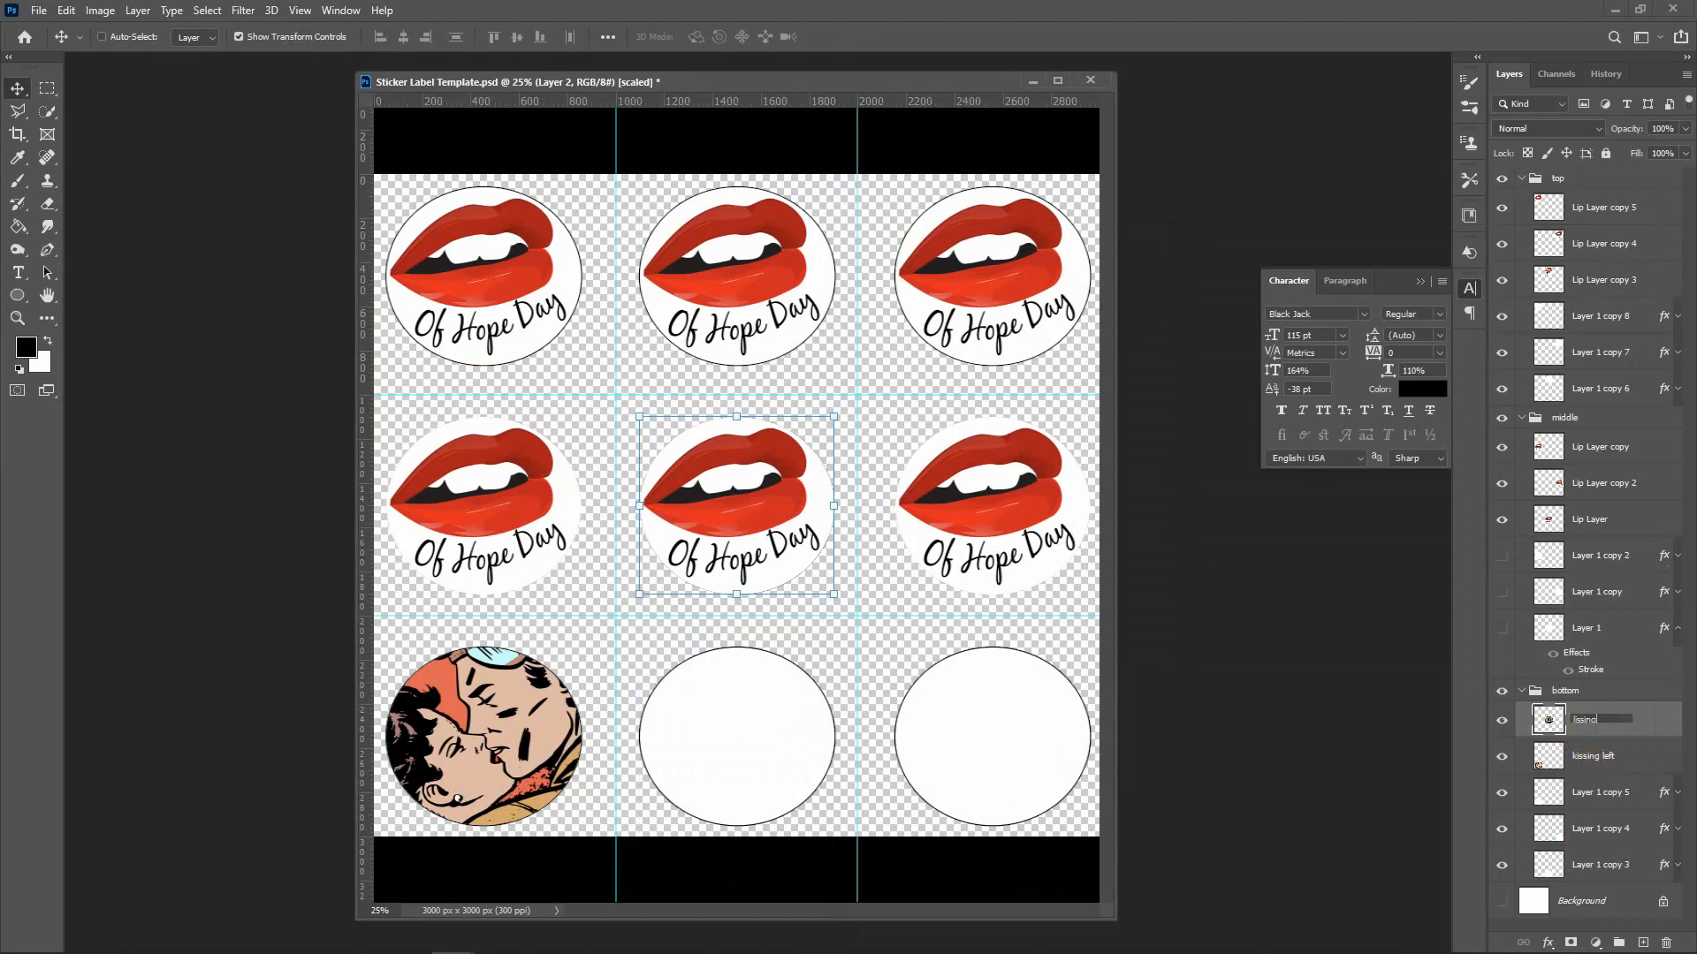
pyautogui.press('Return')
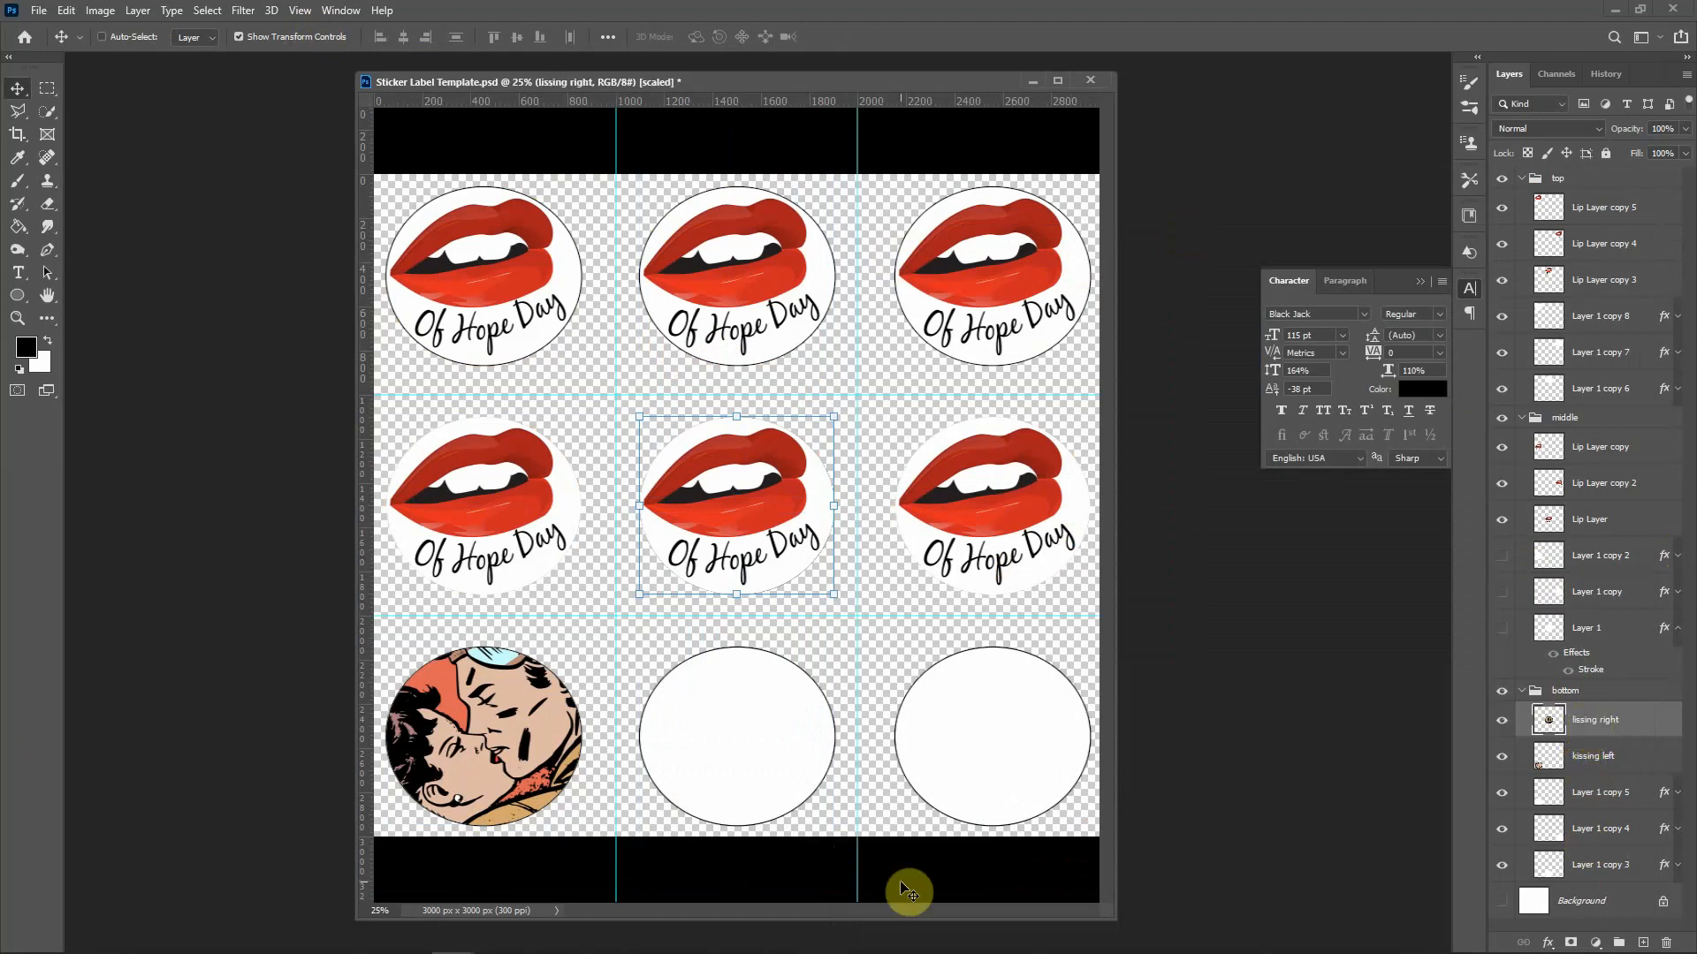
pyautogui.moveTo(726, 506); pyautogui.dragTo(973, 725)
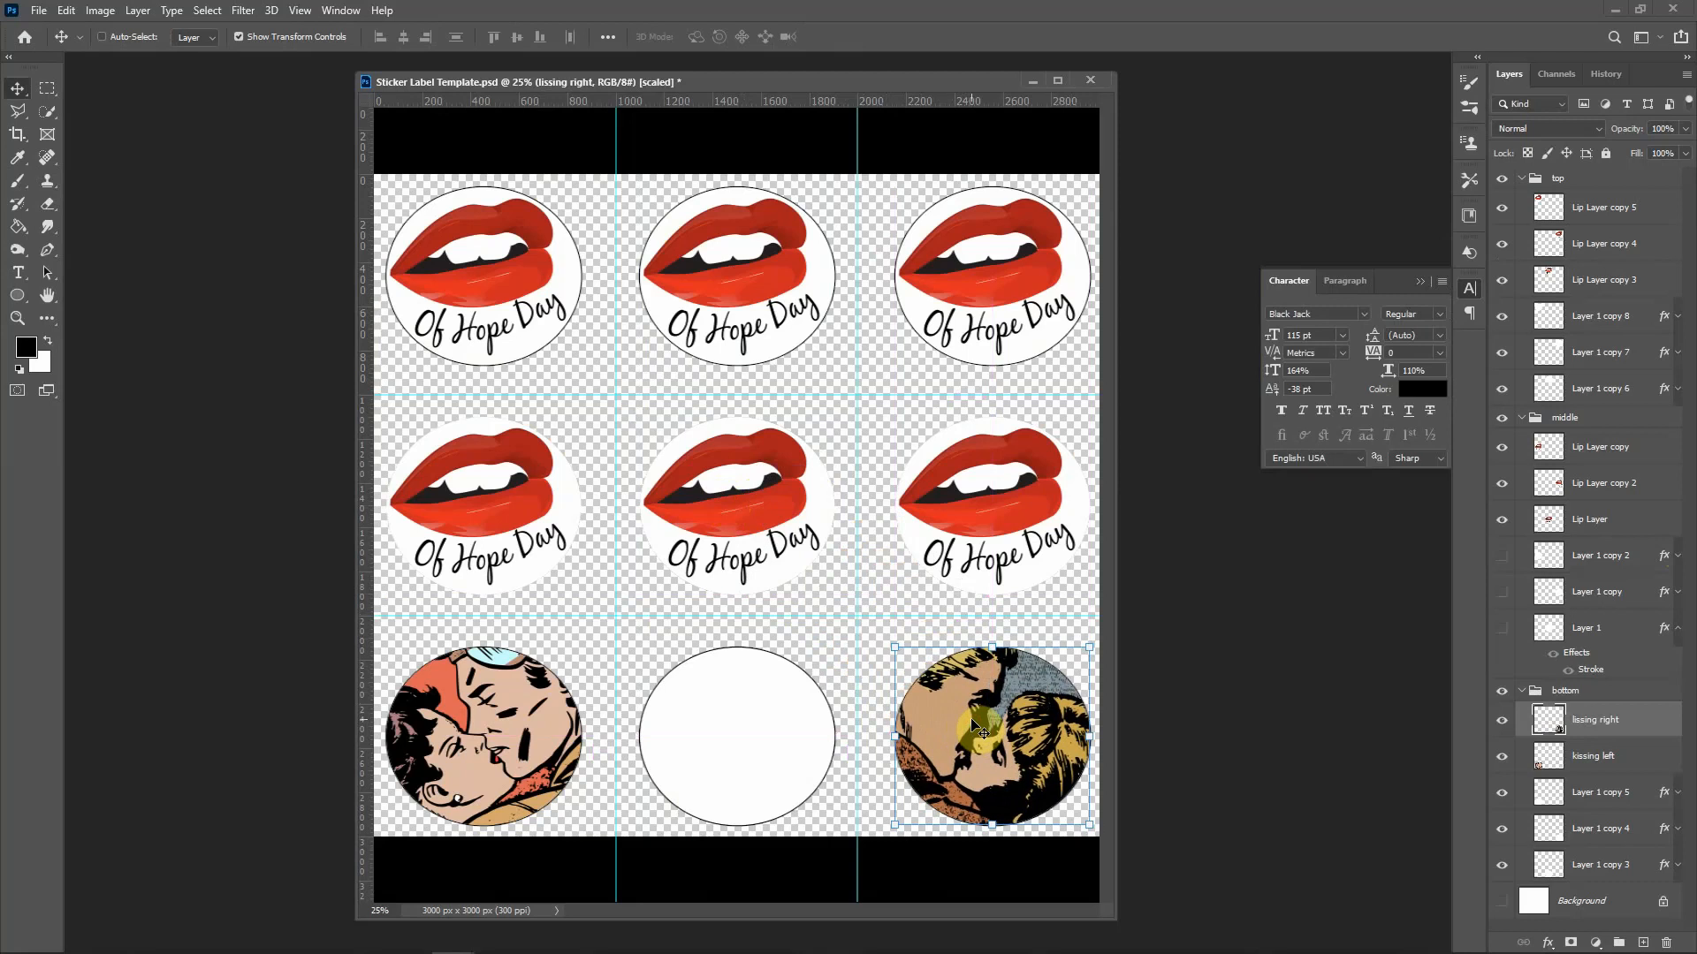
pyautogui.hotkey('shift', 'v')
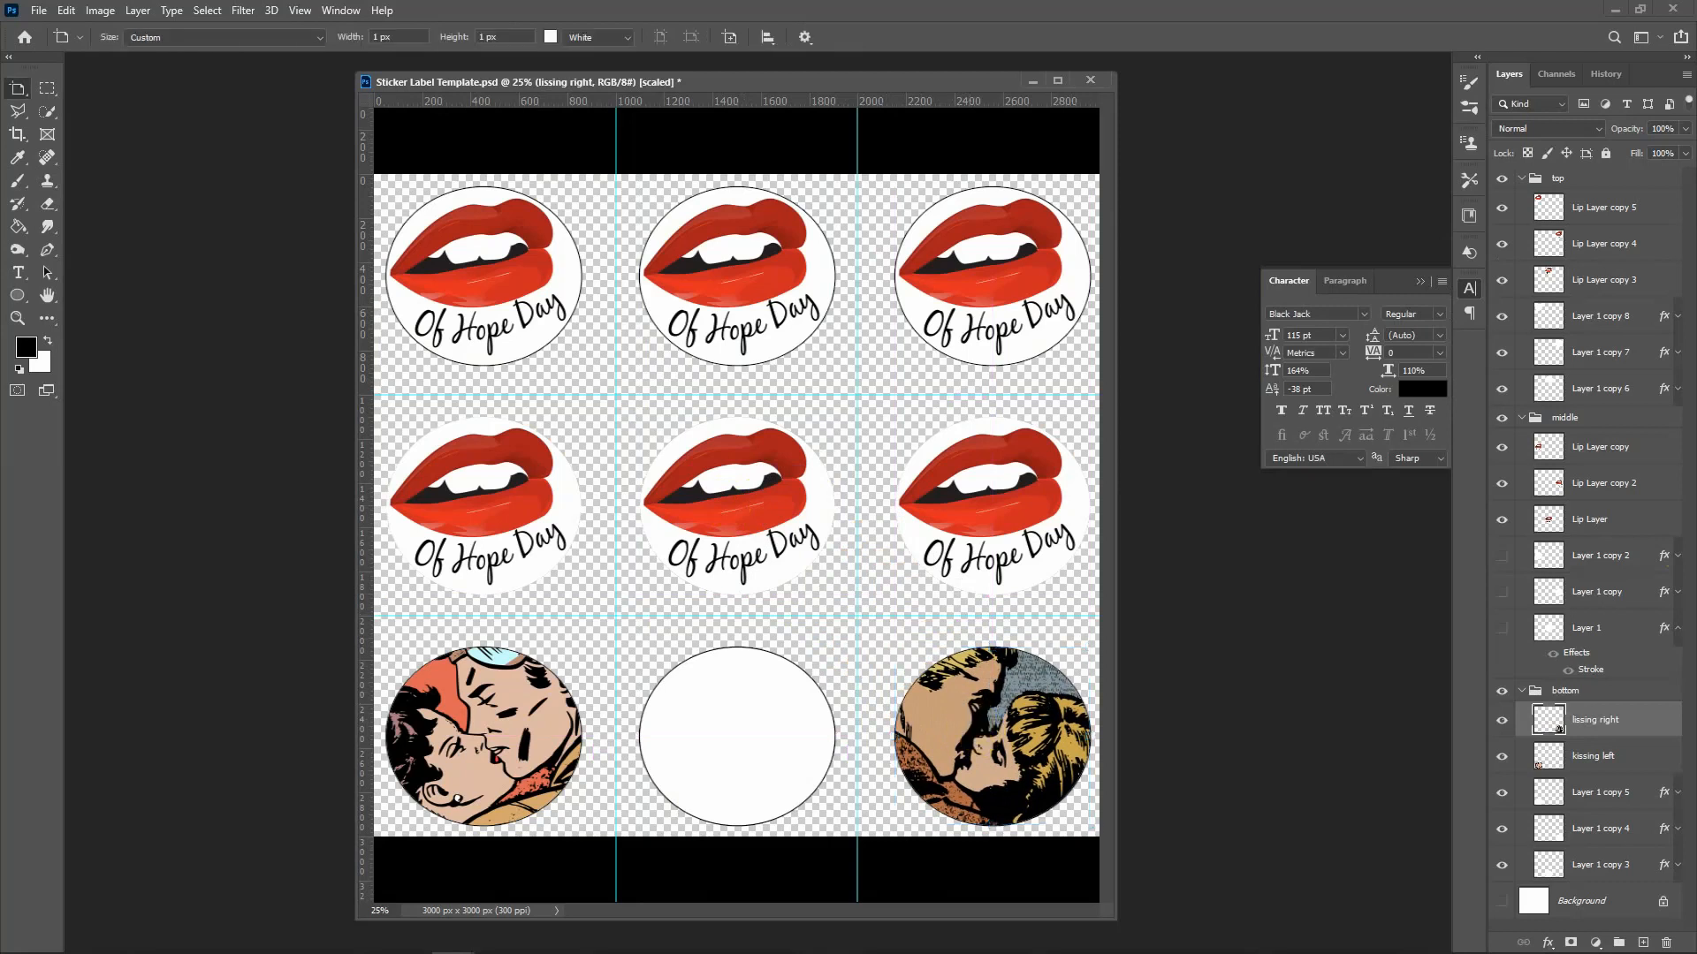
# Step: Replace the template image with boy-1299995_1280, clip it to the circle, and stamp-merge into Layer 3
pyautogui.moveTo(1695, 141); pyautogui.dragTo(817, 189)
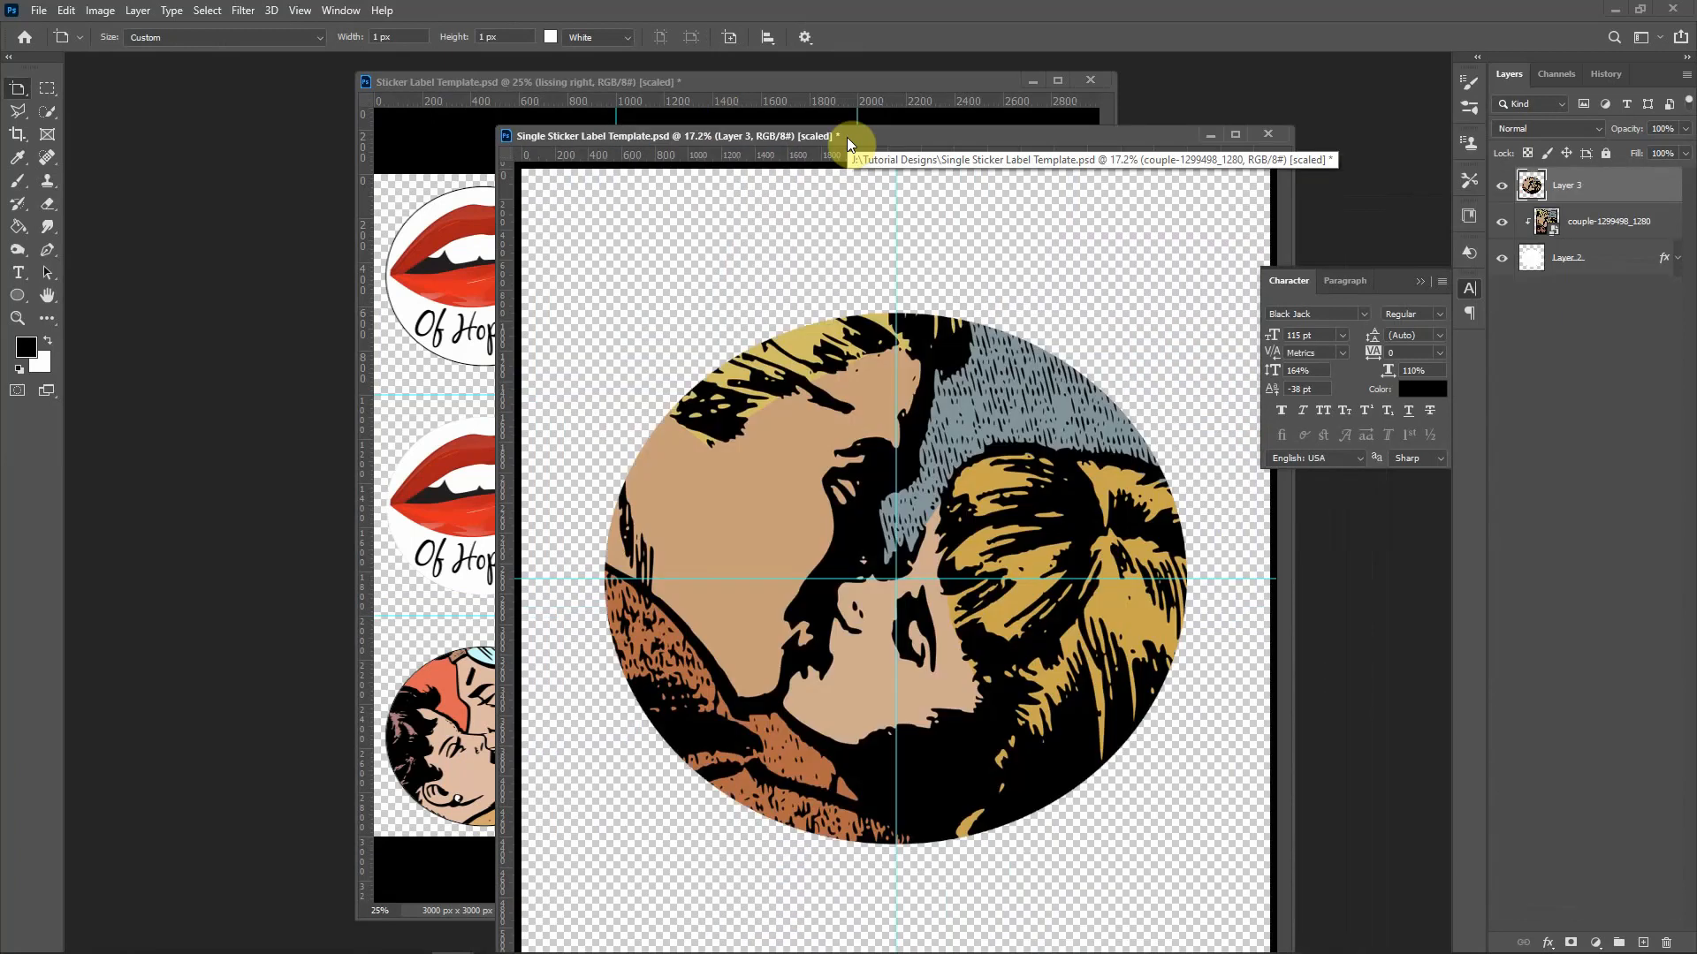
pyautogui.keyDown('ctrl'); pyautogui.click(1595, 225); pyautogui.keyUp('ctrl')
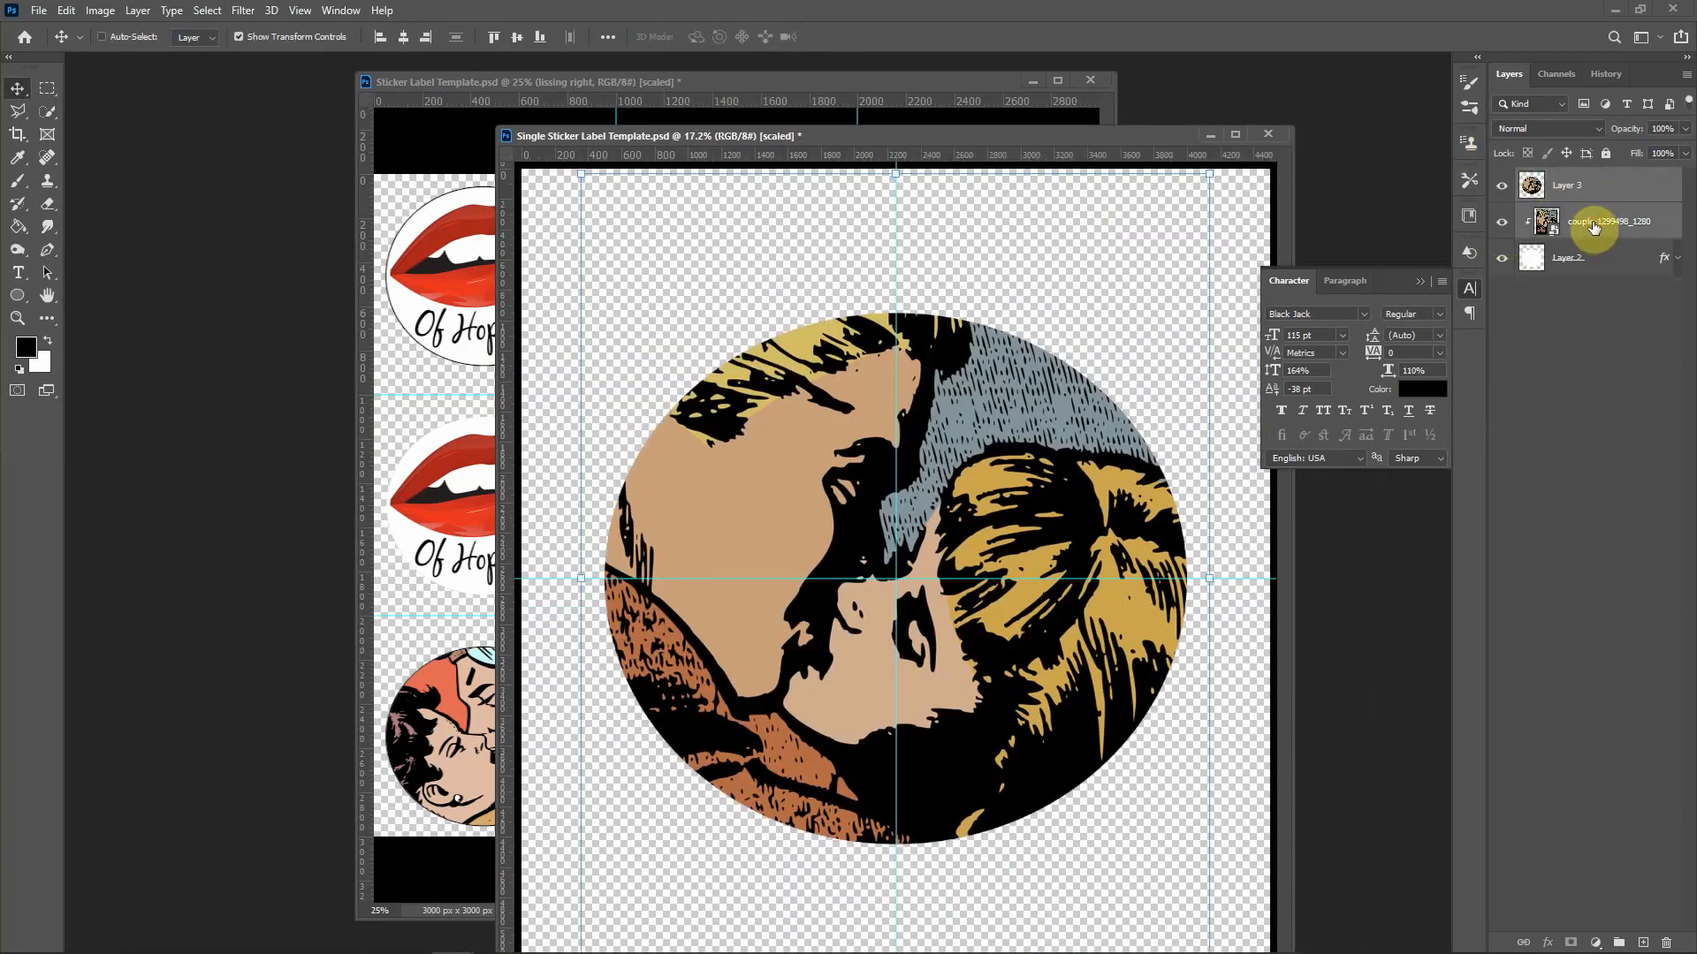
pyautogui.press('Delete')
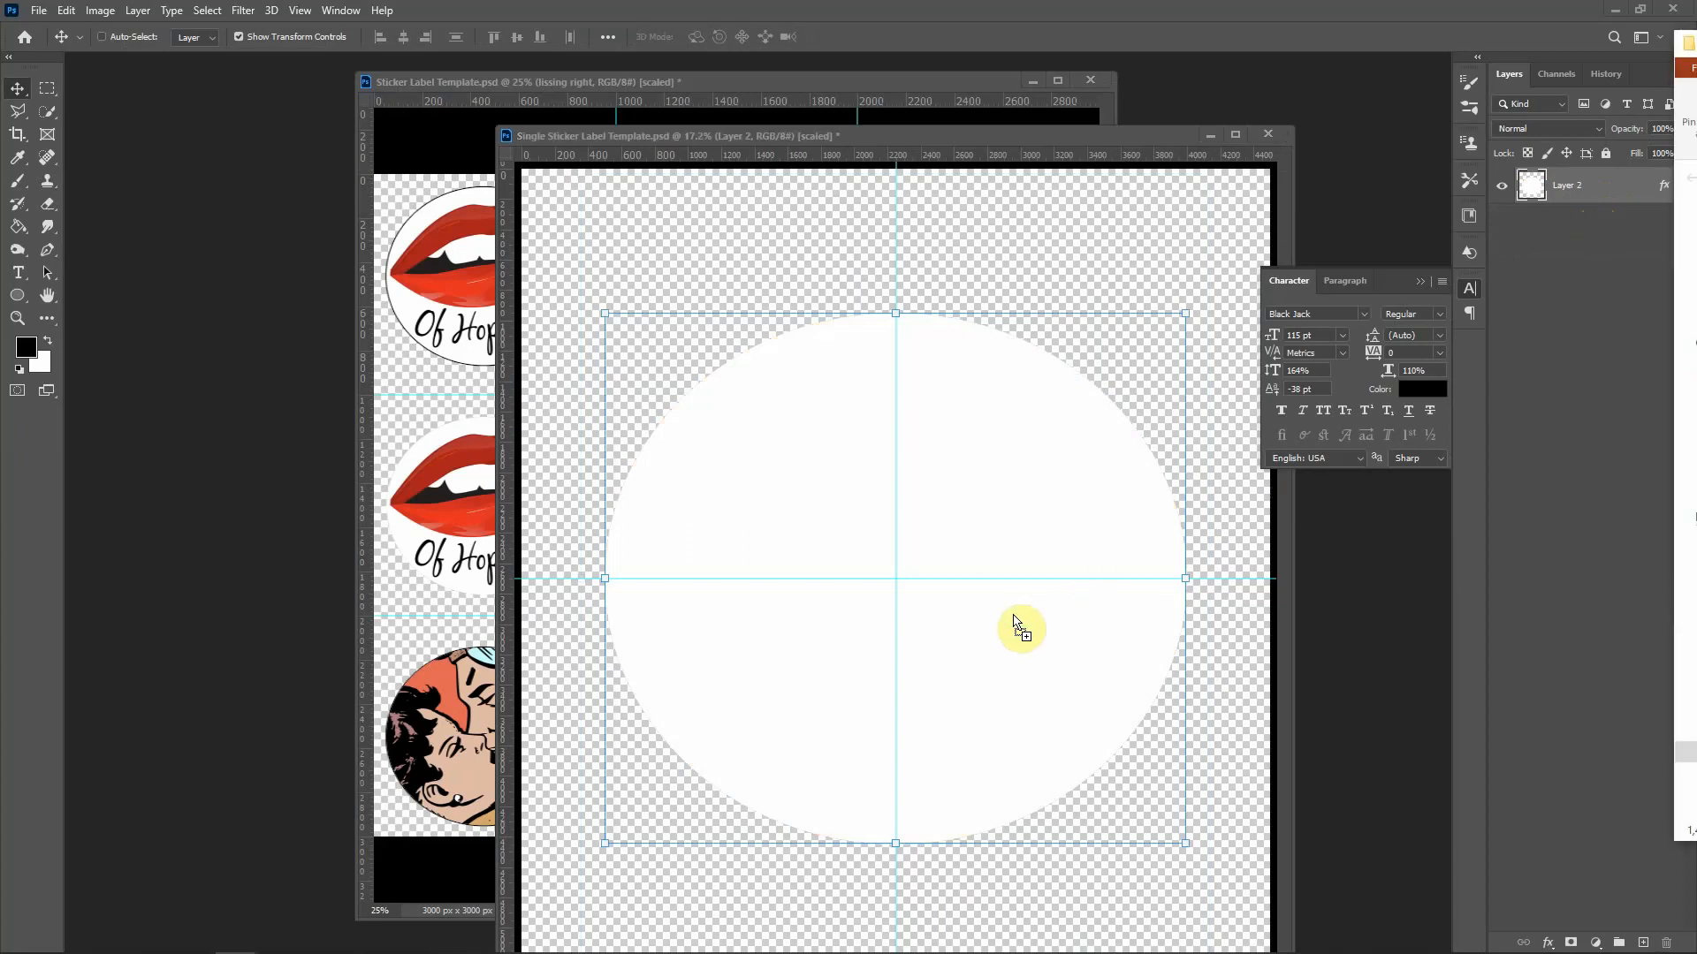
pyautogui.moveTo(1015, 621); pyautogui.dragTo(1014, 615)
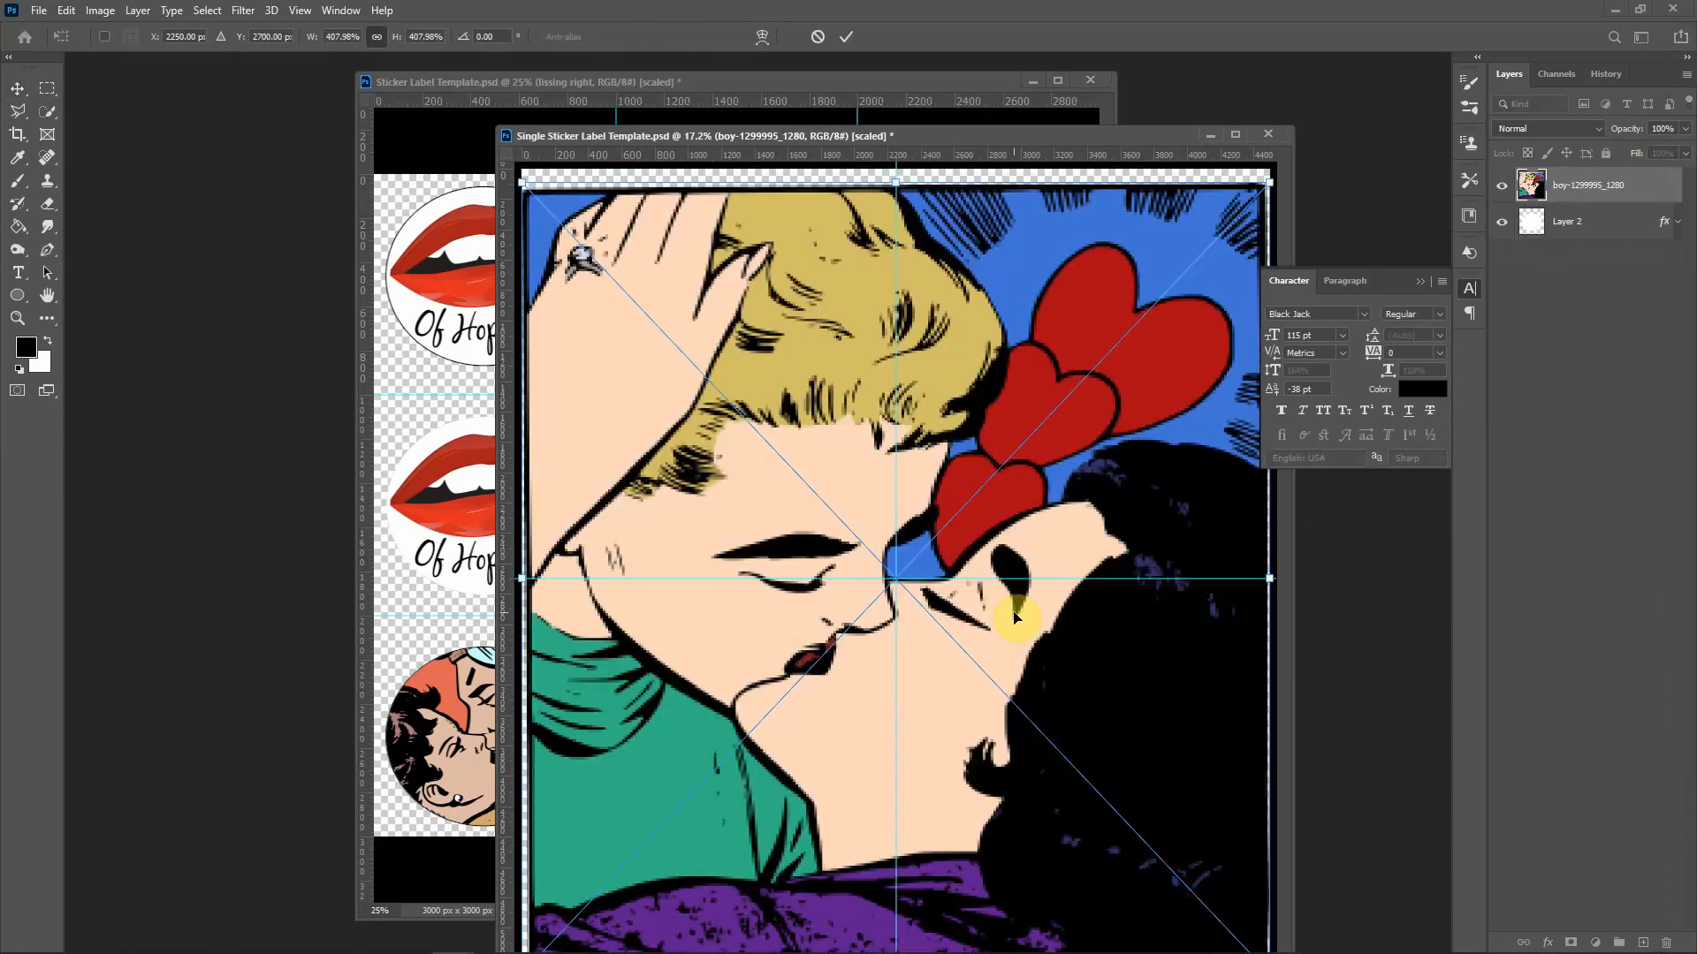
pyautogui.moveTo(1617, 177); pyautogui.dragTo(1596, 203)
pyautogui.keyDown('alt'); pyautogui.click(1596, 203); pyautogui.keyUp('alt')
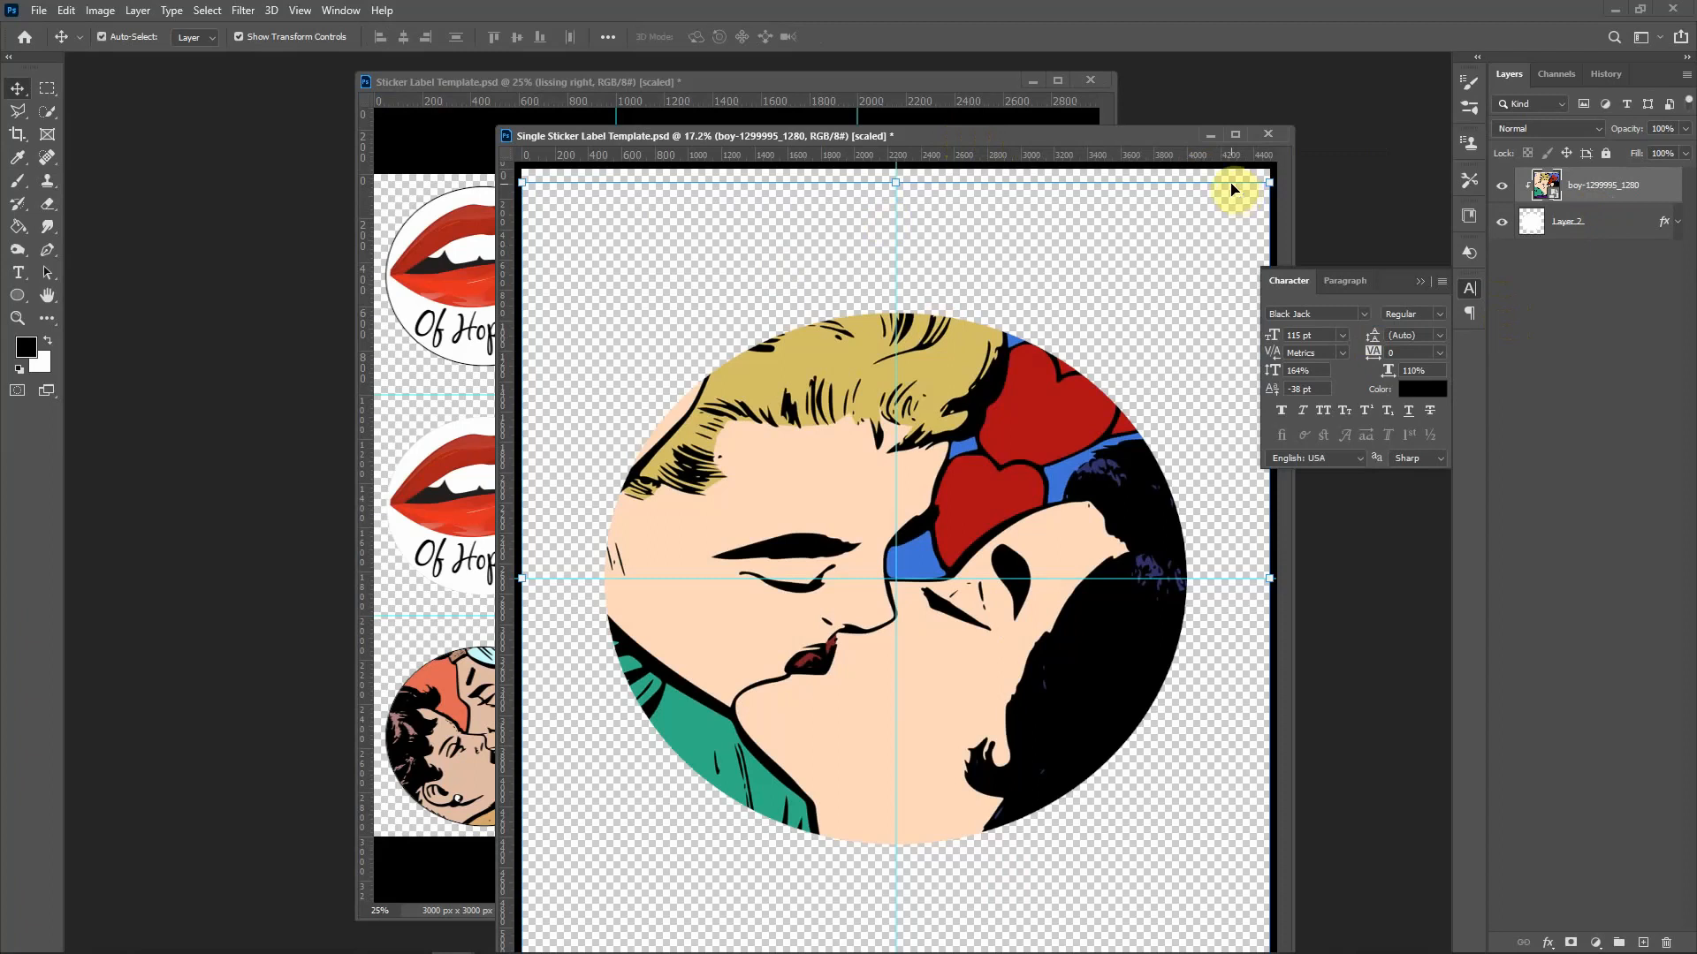
pyautogui.hotkey('ctrl', 'alt', 'shift', 'e')
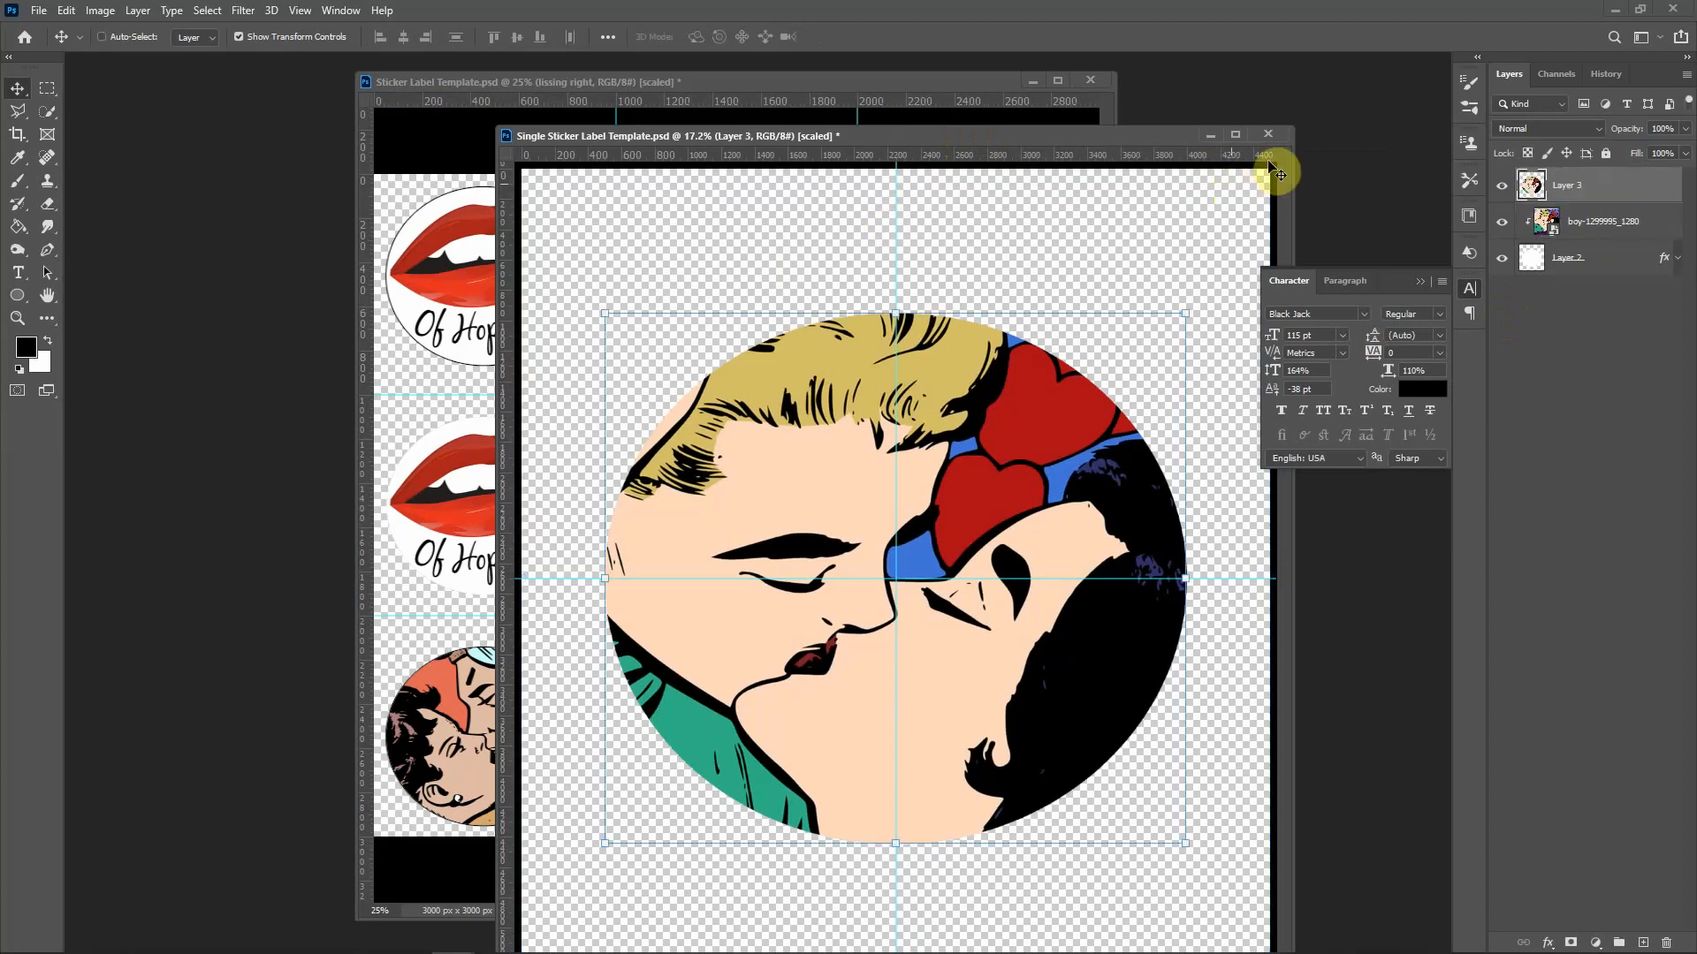
# Step: Copy the hearts-couple circle into the sticker sheet and scale it to 23.4% width, 23% height
pyautogui.moveTo(1091, 136); pyautogui.dragTo(1695, 268)
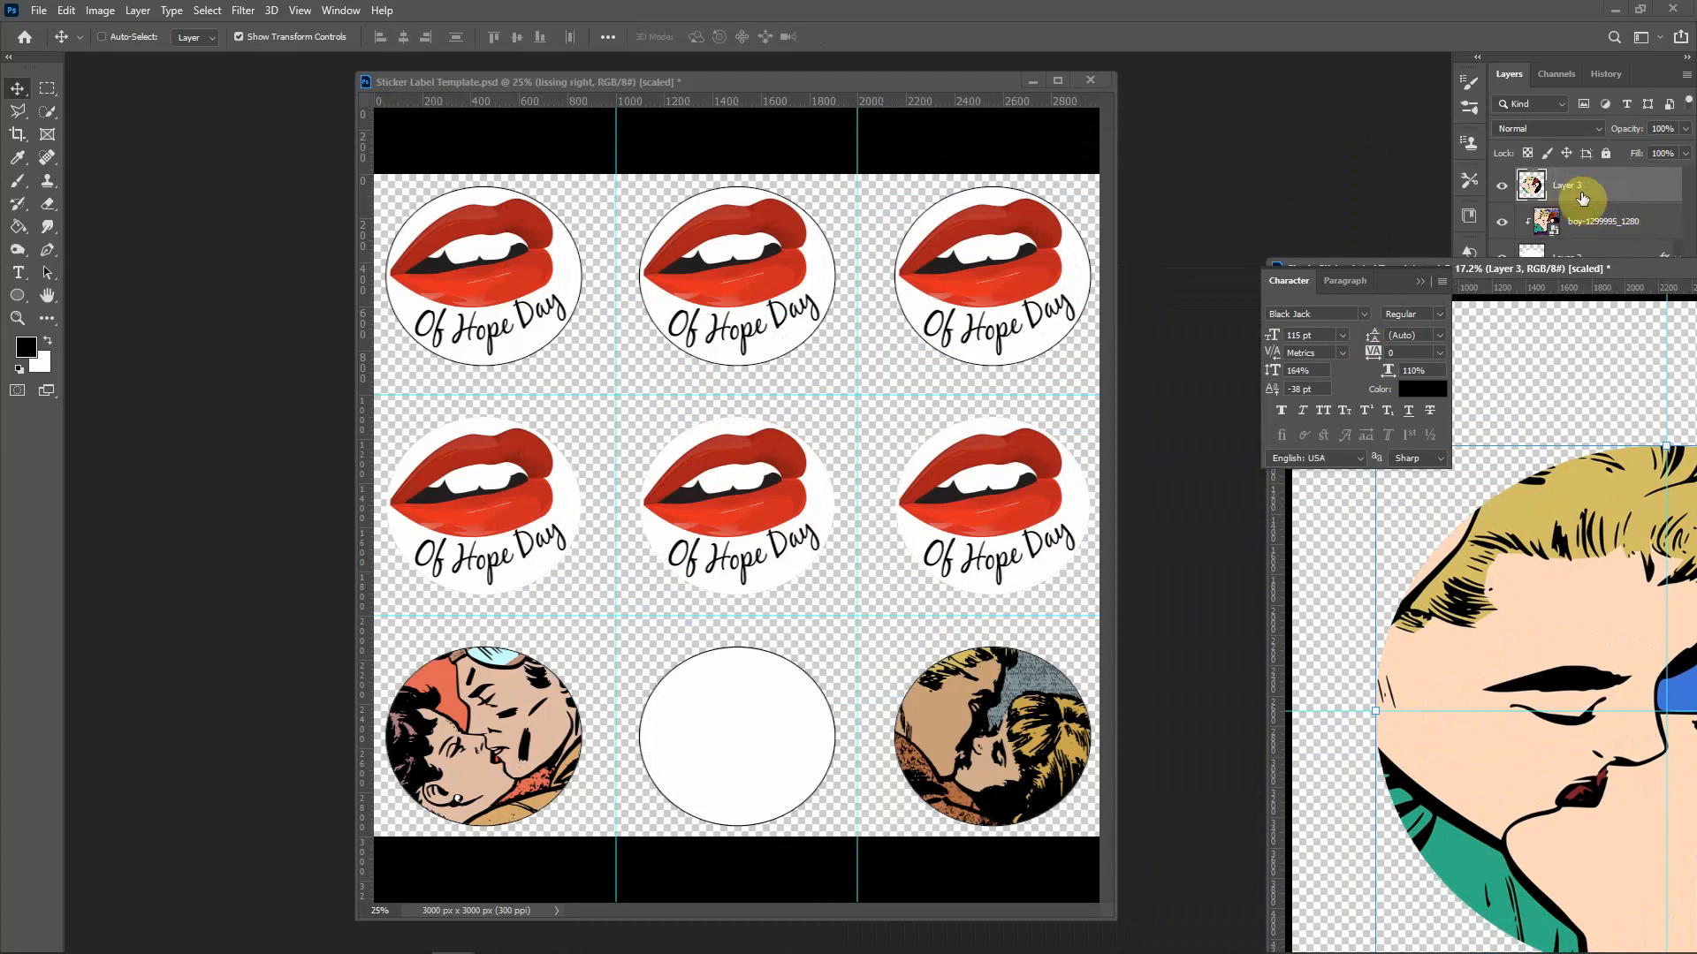
pyautogui.moveTo(1568, 180); pyautogui.dragTo(698, 430)
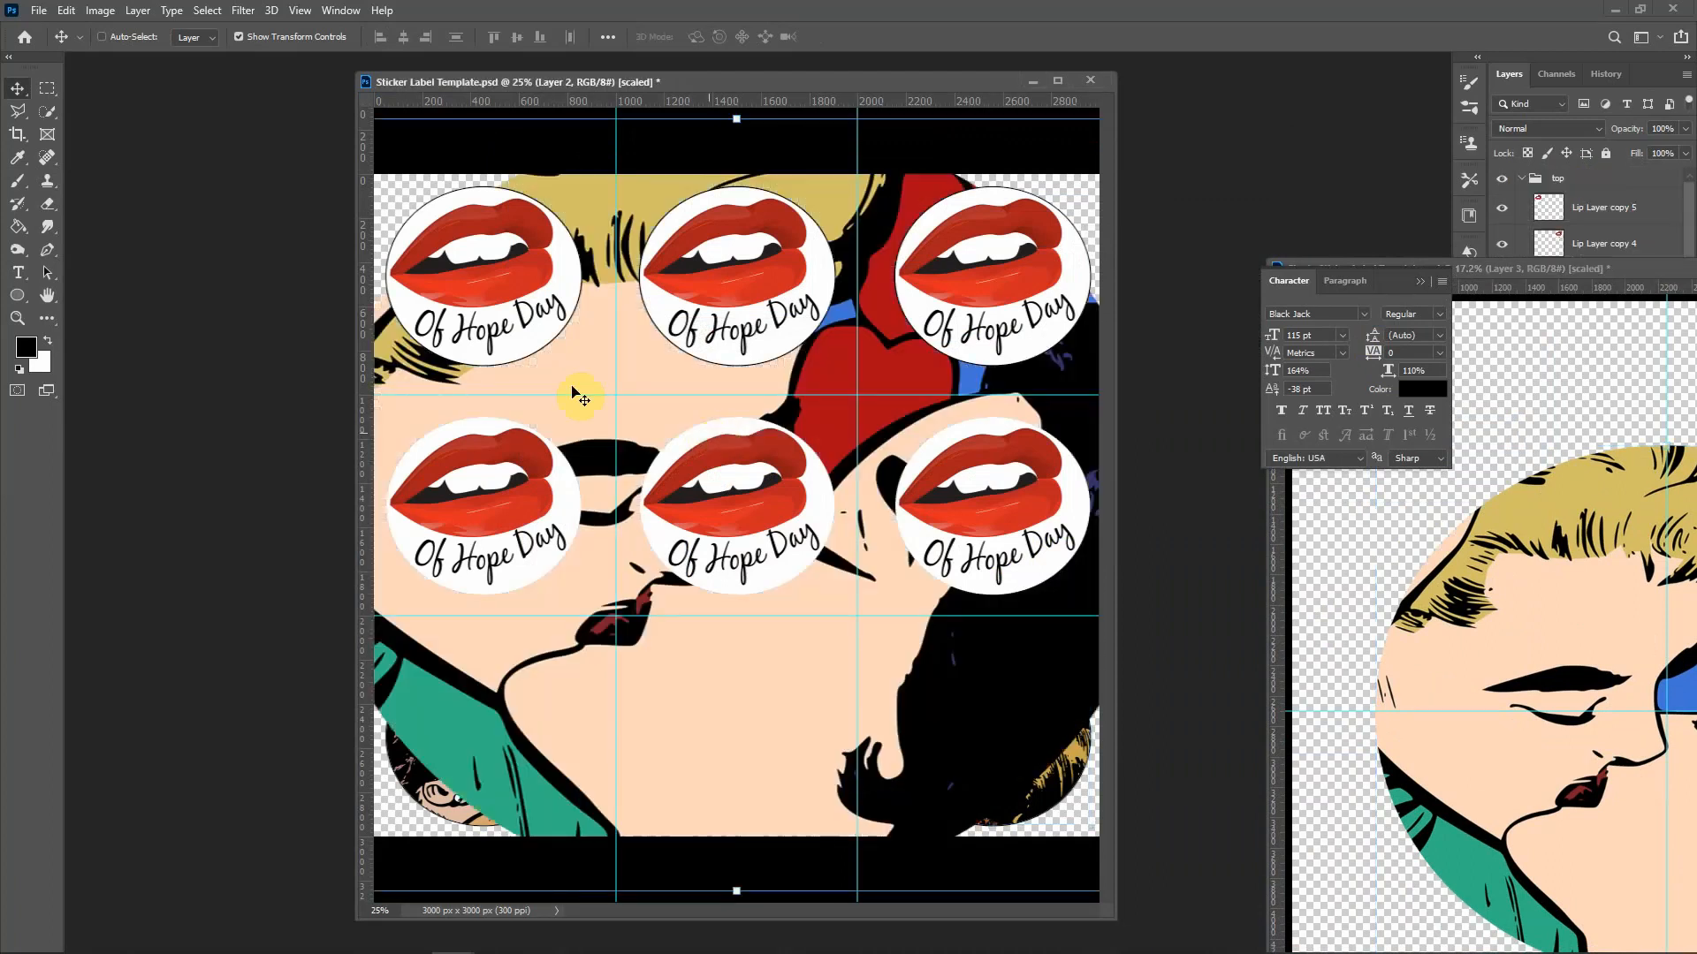
pyautogui.keyDown('ctrl'); pyautogui.click(469, 283); pyautogui.keyUp('ctrl')
pyautogui.hotkey('ctrl', 't')
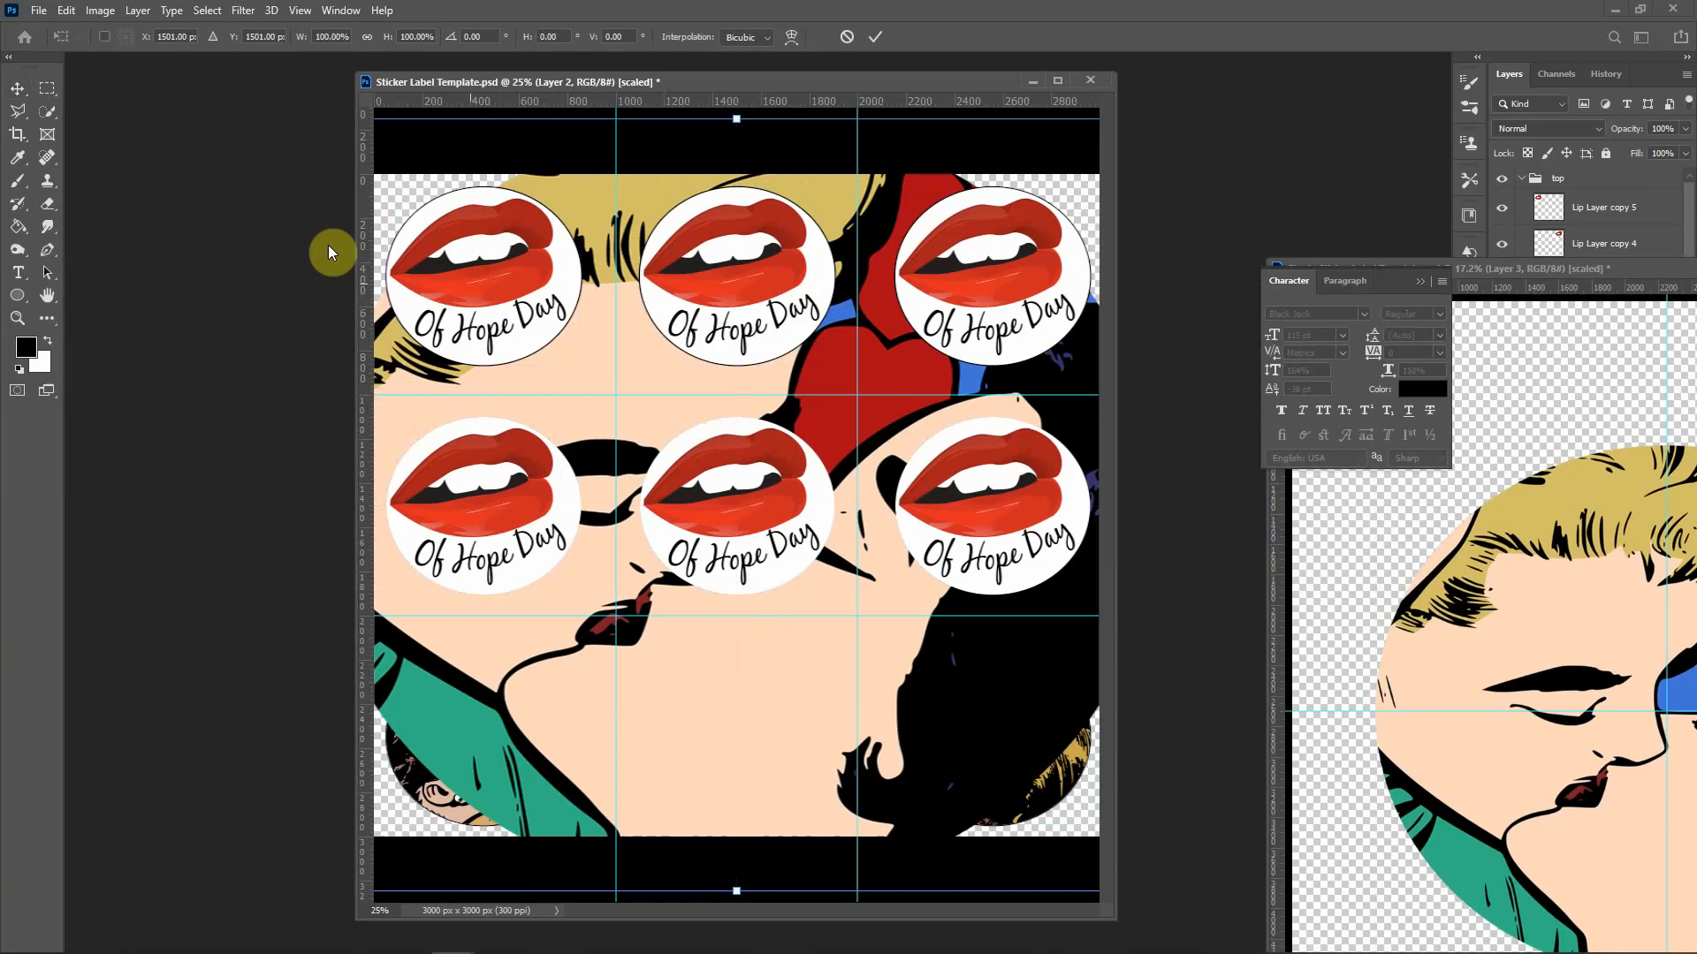
pyautogui.doubleClick(330, 36)
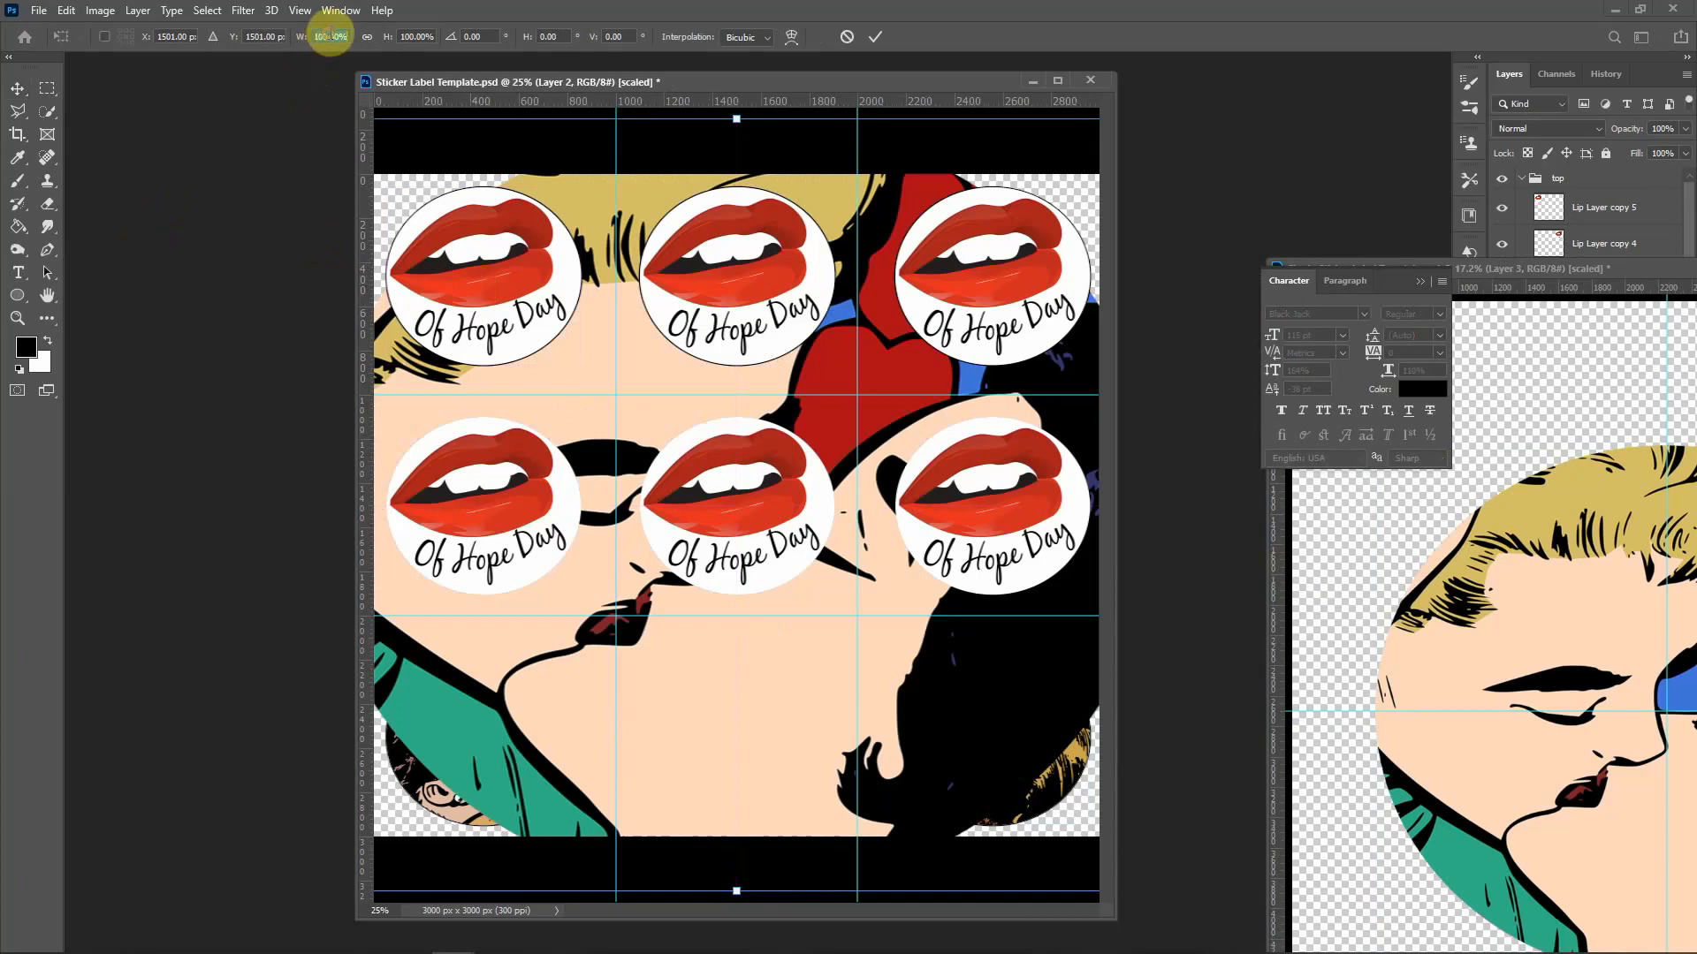
pyautogui.write('23.4')
pyautogui.press('Tab')
pyautogui.write('23')
pyautogui.press('Return')
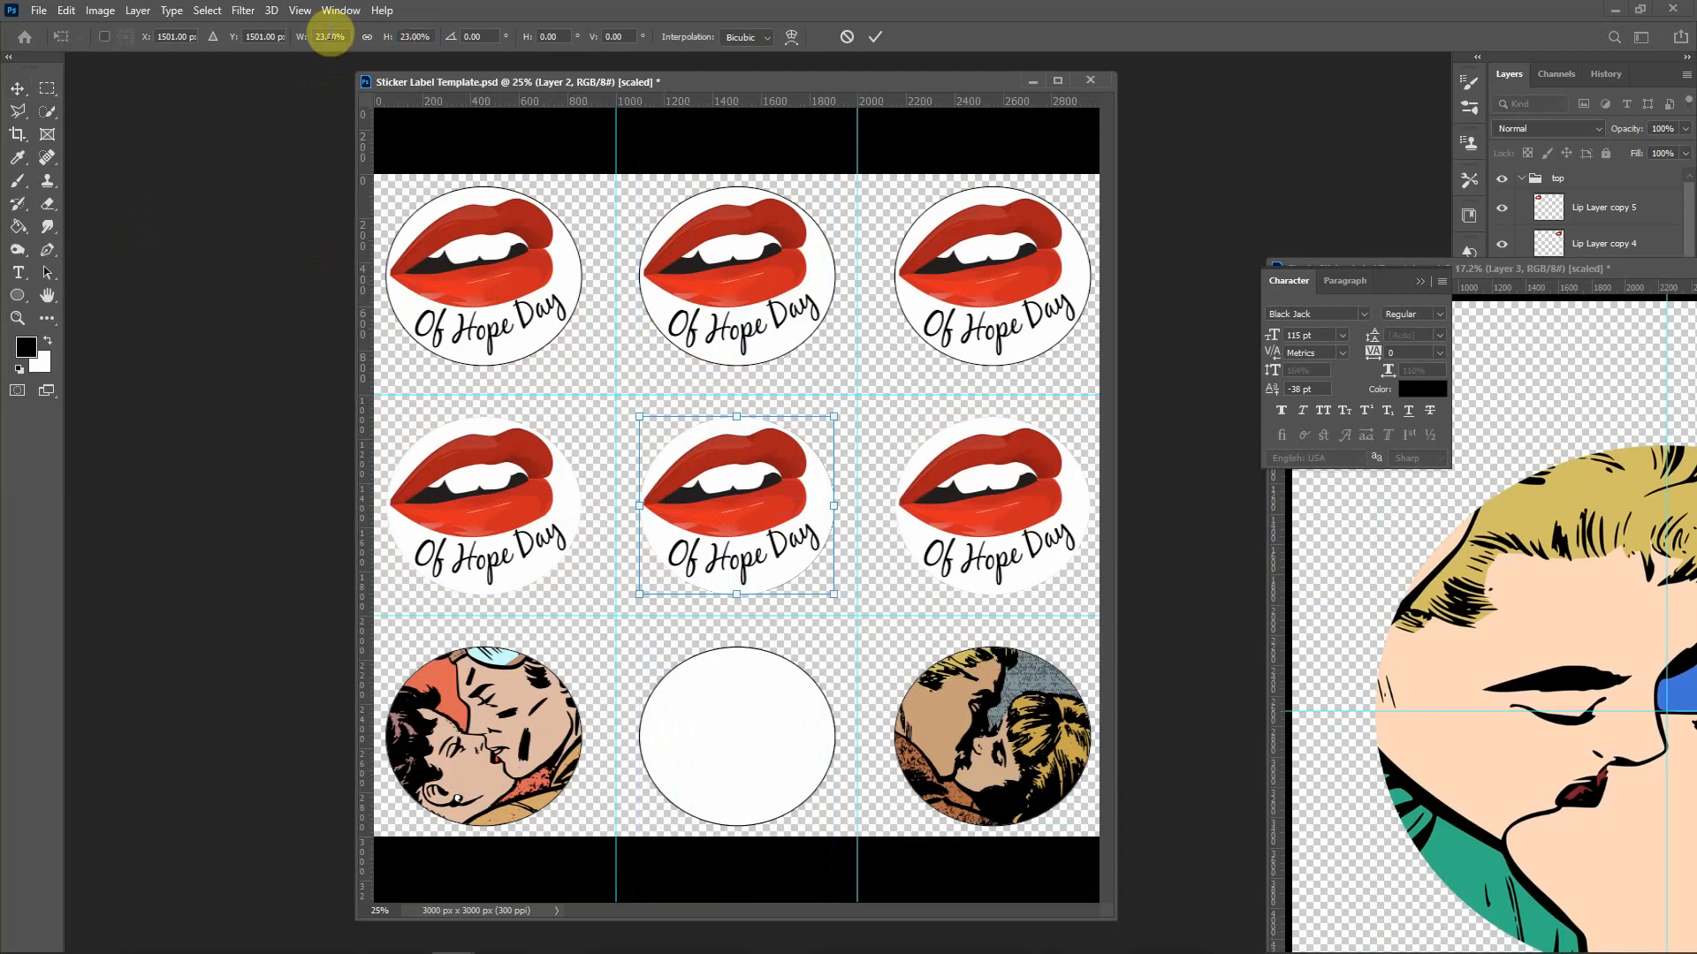
pyautogui.press('Return')
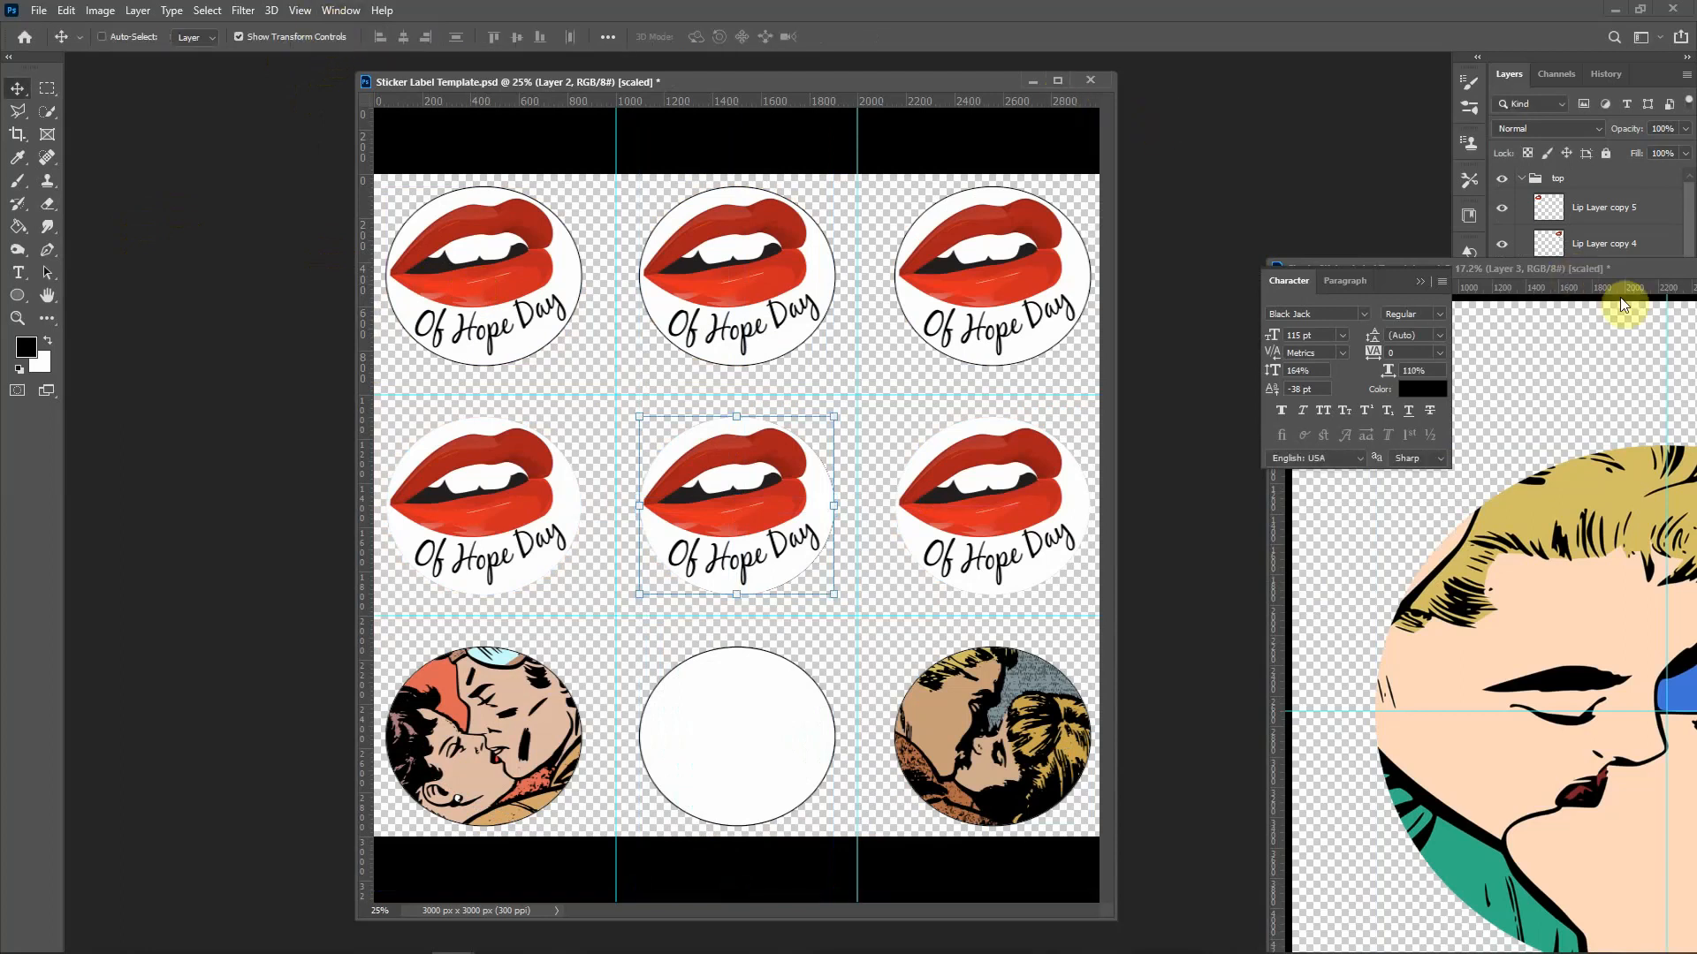
# Step: Rename the new circle layer to 'kissing central'
pyautogui.click(1695, 267)
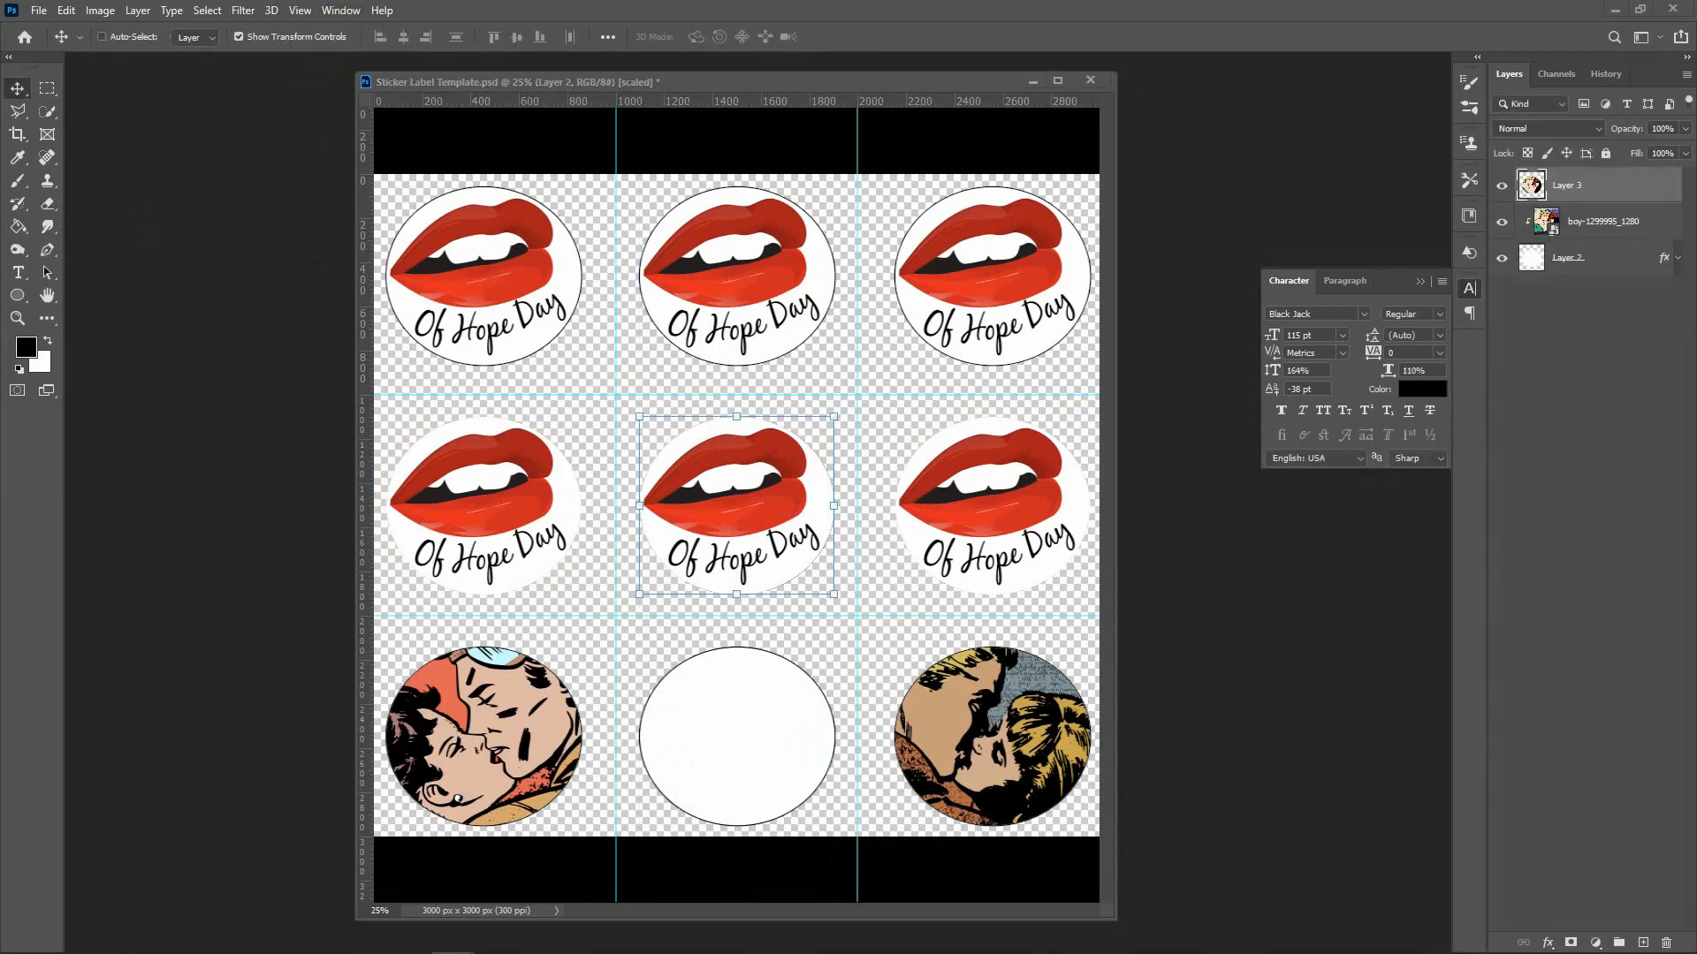
pyautogui.doubleClick(1588, 720)
pyautogui.write('kissing central')
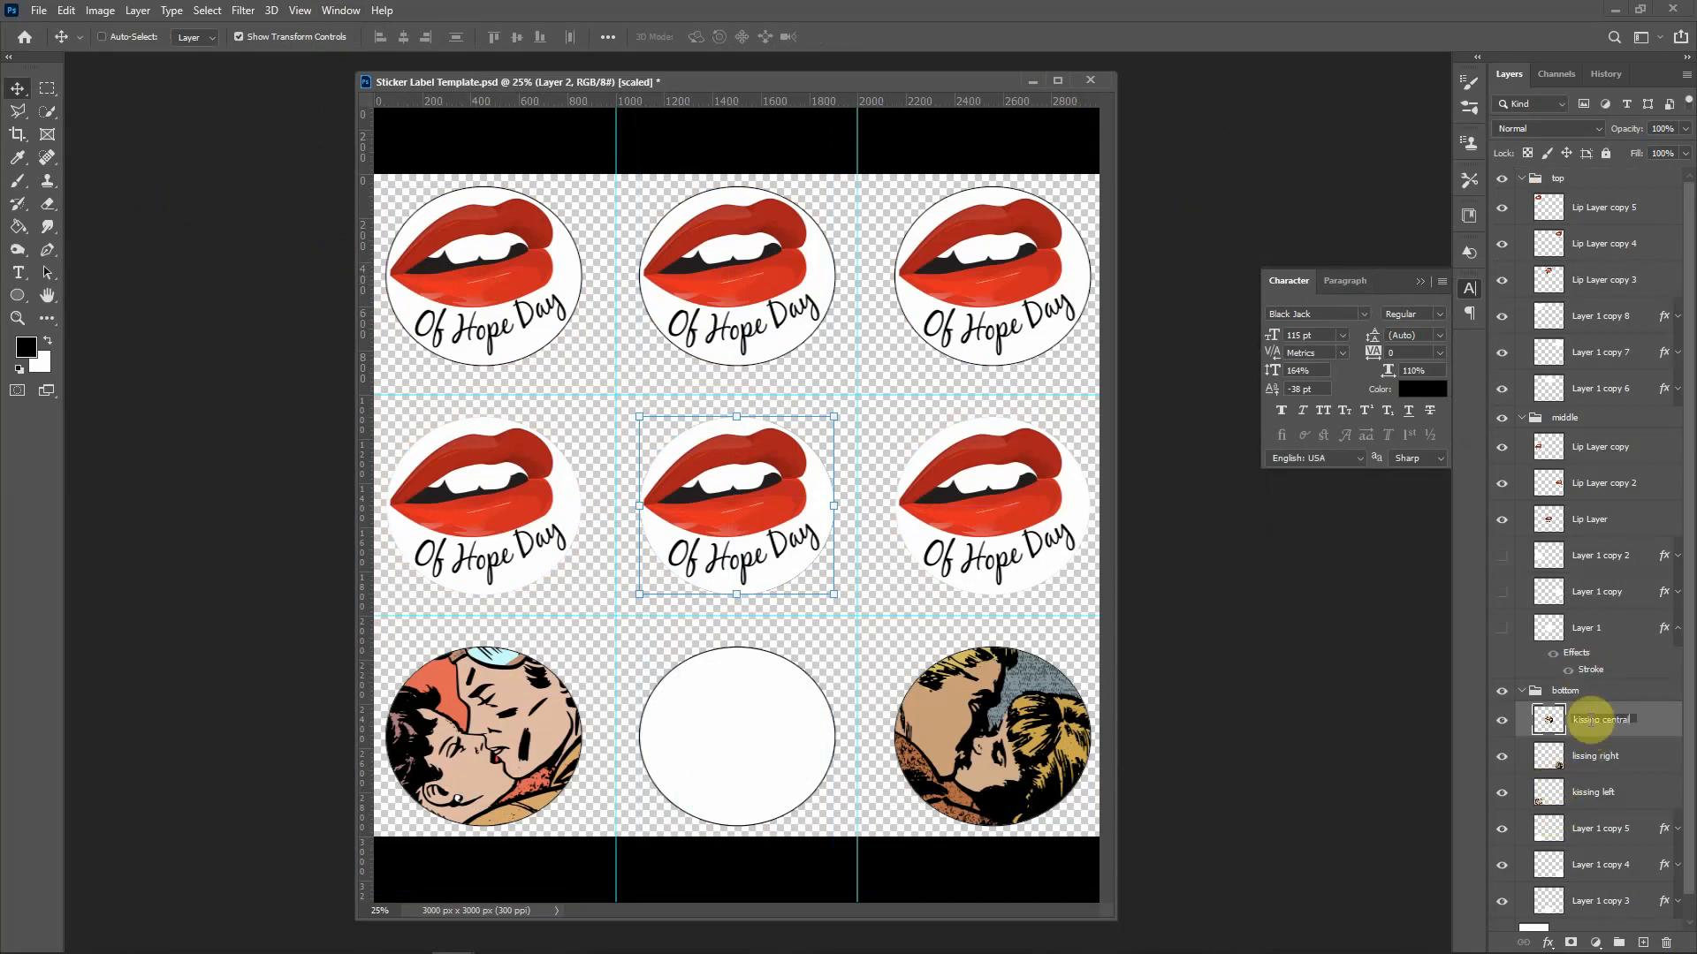
pyautogui.press('Return')
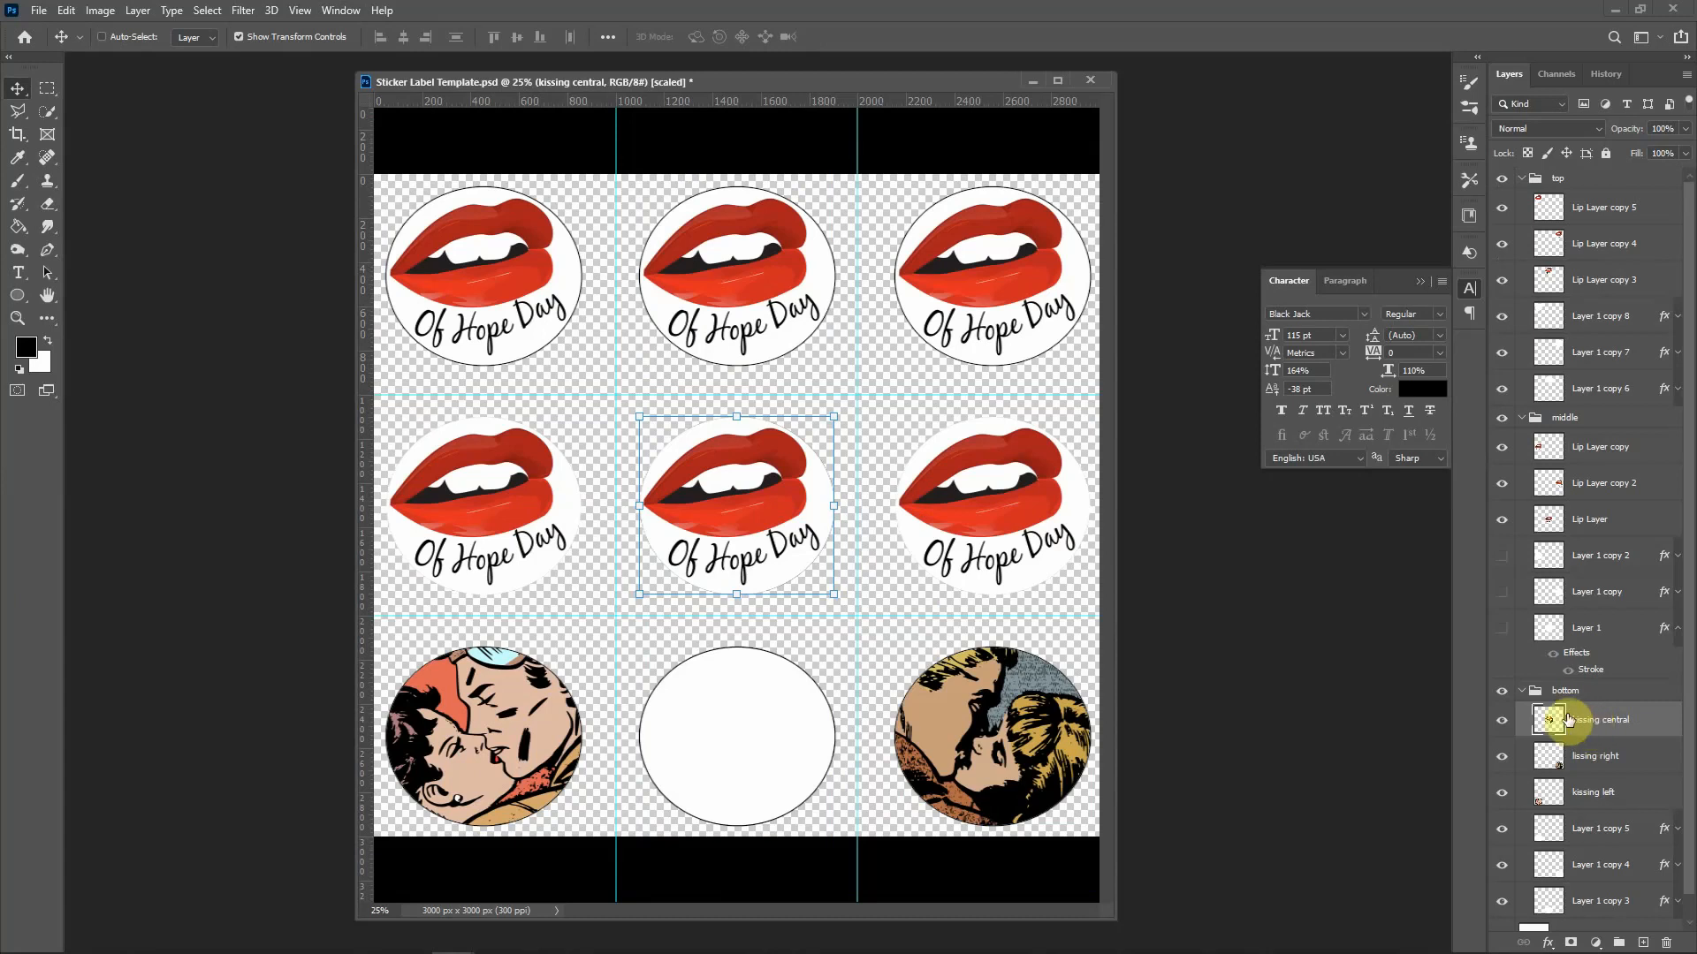
# Step: Place kissing central in the empty bottom-middle circle, fine-tuning with arrow-key nudges
pyautogui.moveTo(724, 516); pyautogui.dragTo(752, 707)
pyautogui.press('Left')
pyautogui.press('Left')
pyautogui.press('Down')
pyautogui.press('Up')
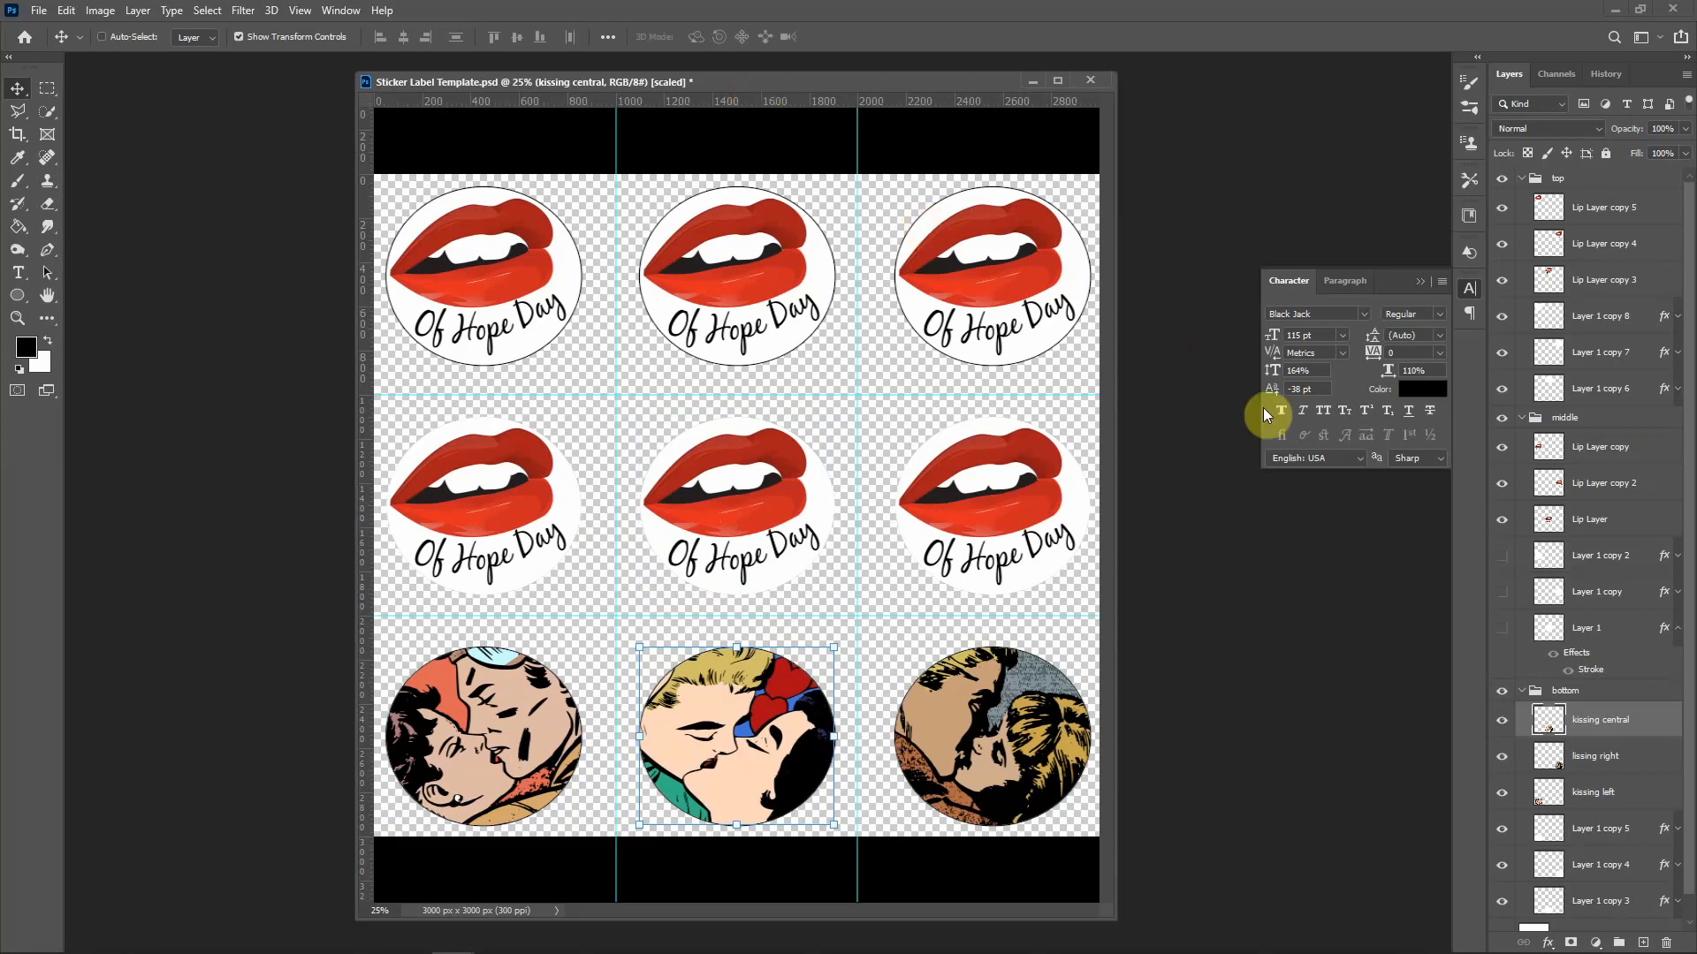
# Step: Hide the six circle outline layers and fit the whole sticker sheet on screen
pyautogui.click(1501, 321)
pyautogui.click(1502, 353)
pyautogui.click(1500, 389)
pyautogui.click(1499, 830)
pyautogui.click(1499, 865)
pyautogui.click(1501, 901)
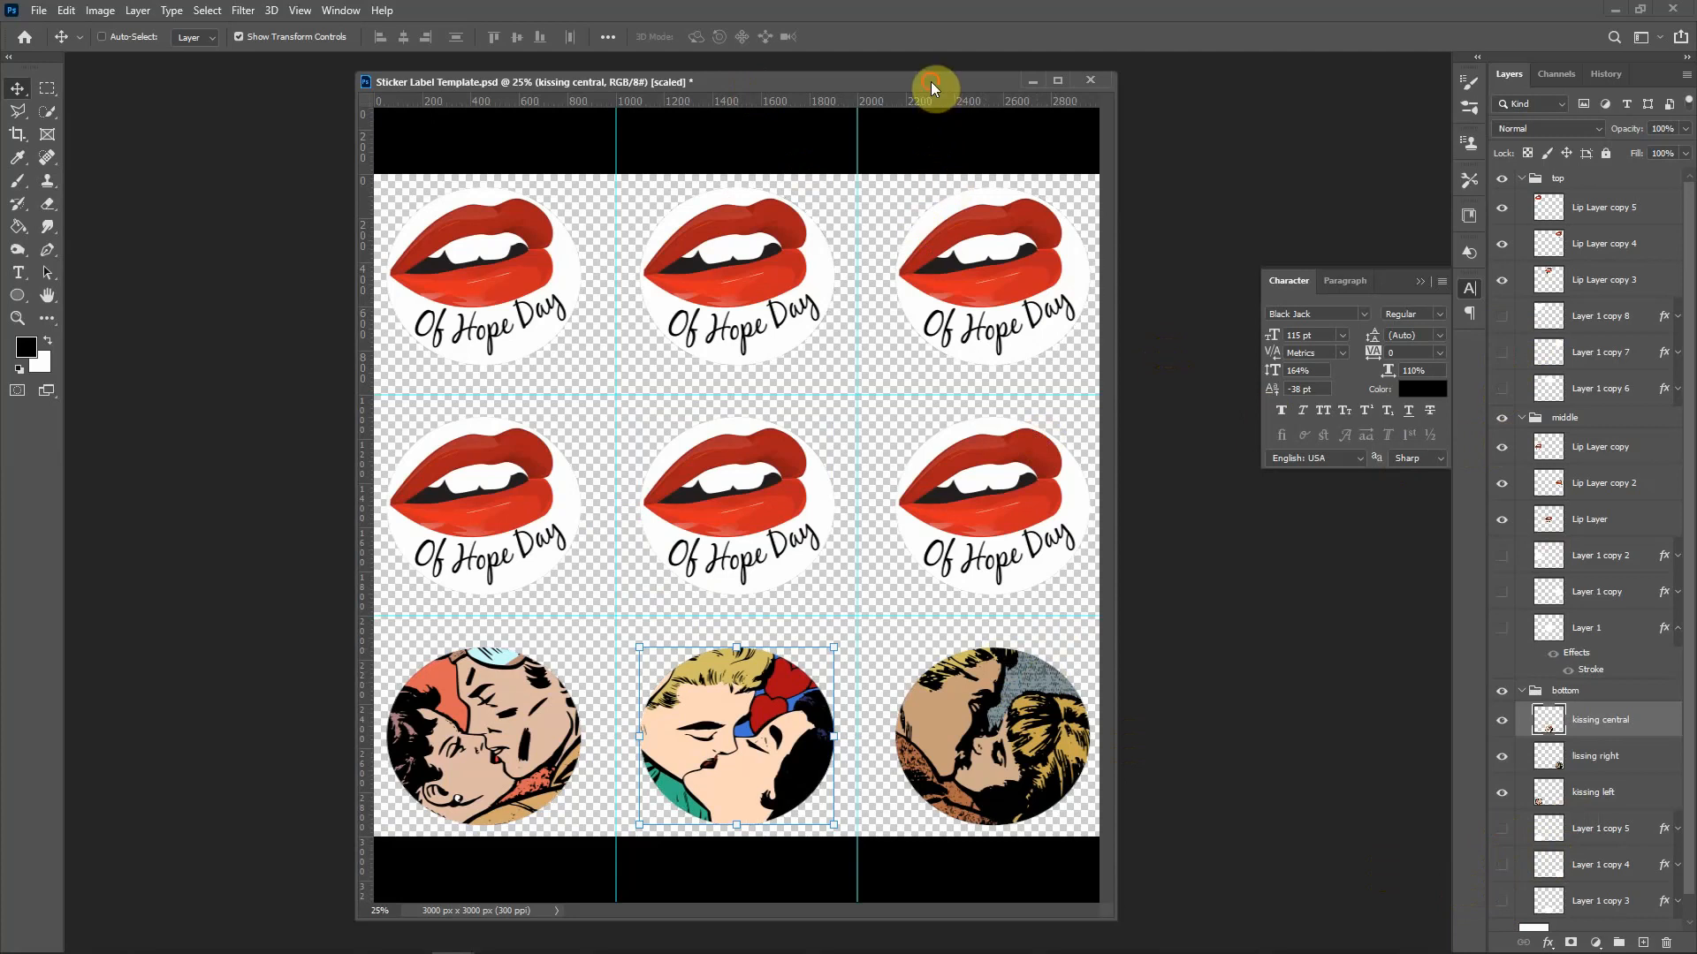
pyautogui.hotkey('ctrl', '0')
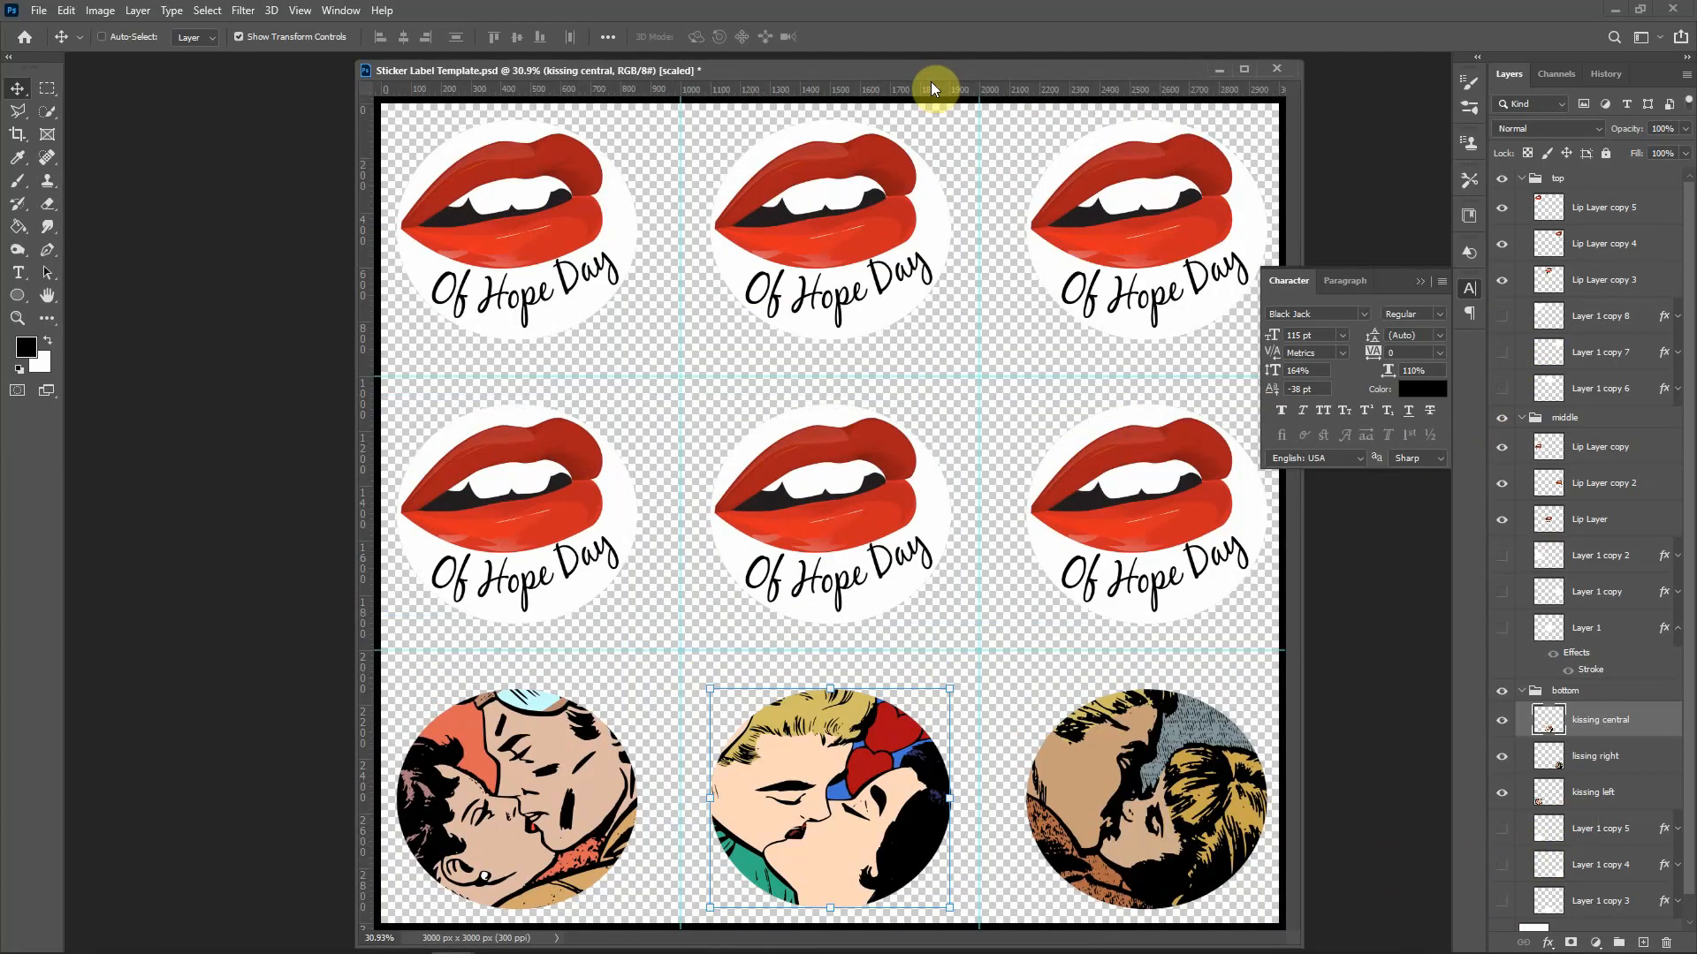
pyautogui.moveTo(942, 70); pyautogui.dragTo(815, 69)
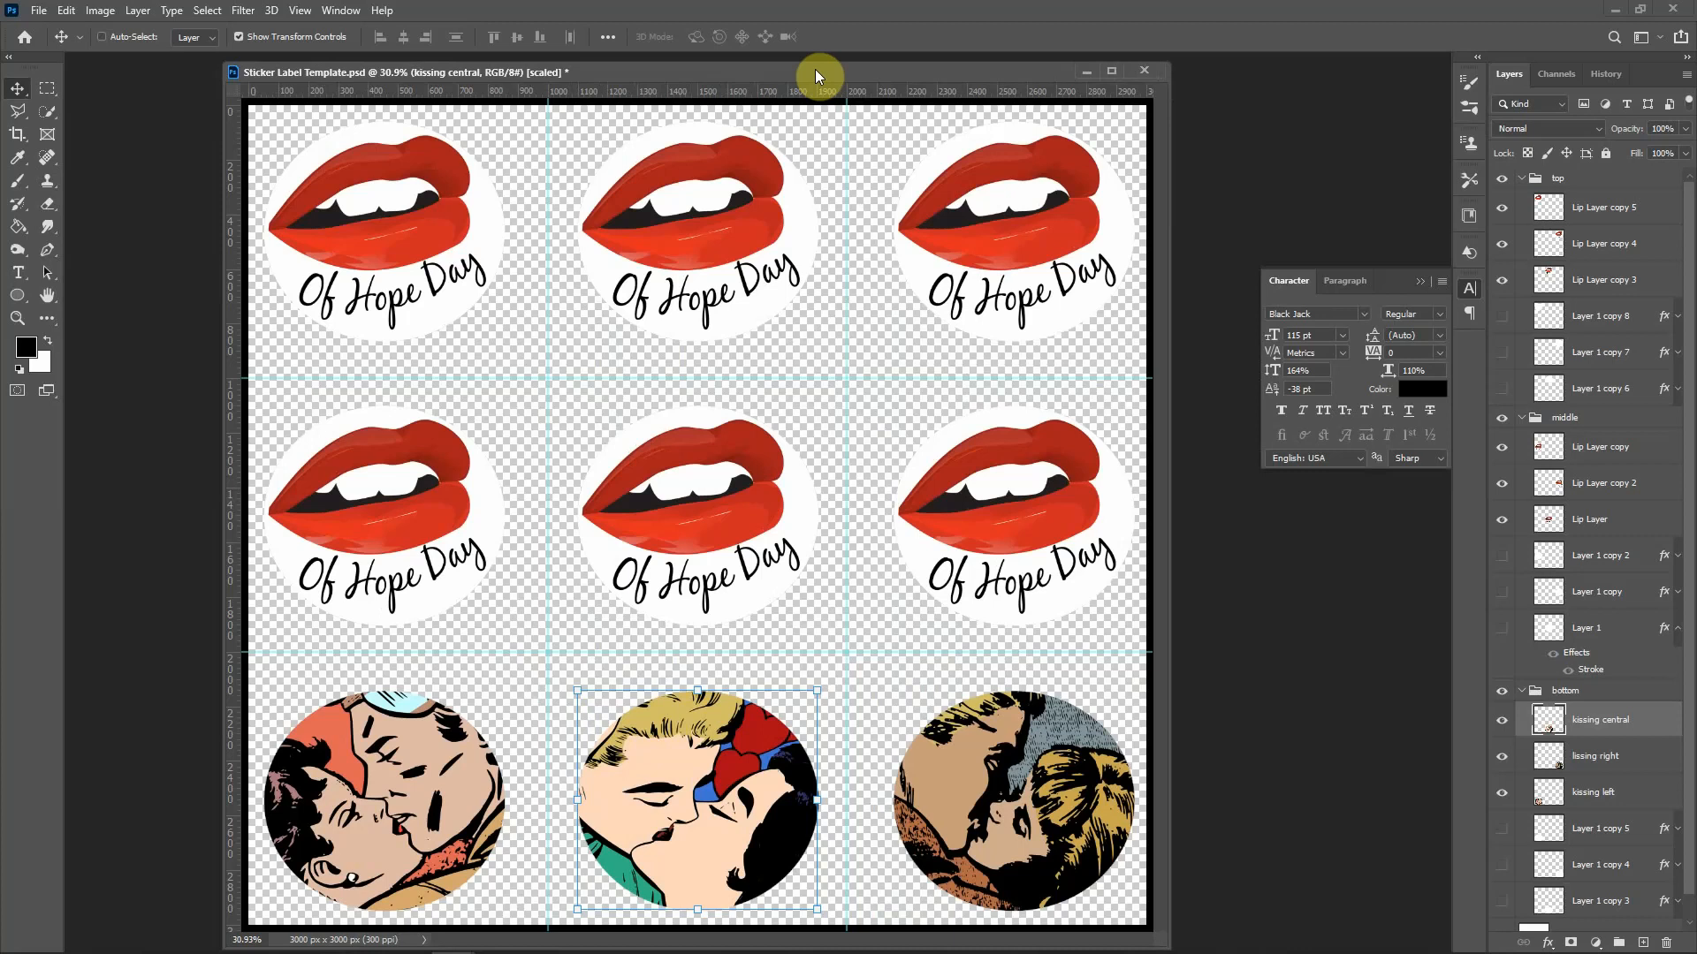
# Step: Open Photoshop's File menu
pyautogui.click(38, 13)
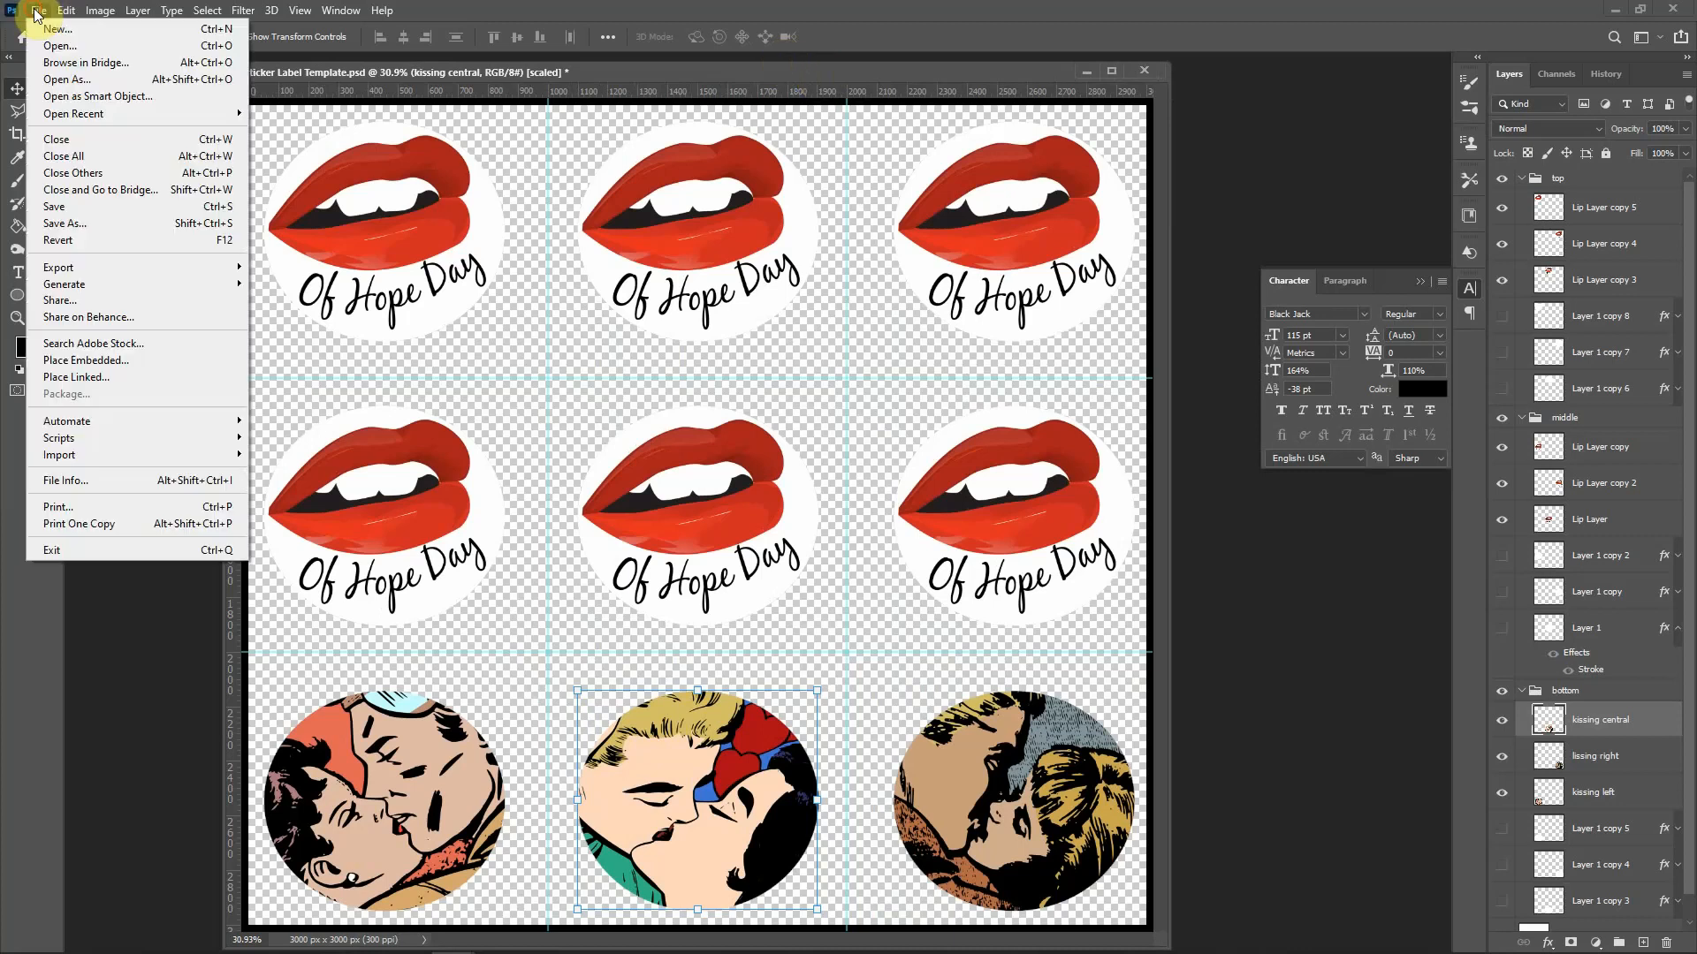
# Step: Save As 'Kiss of Hope Sticker Pack' in PNG format, accepting the default PNG options
pyautogui.click(101, 224)
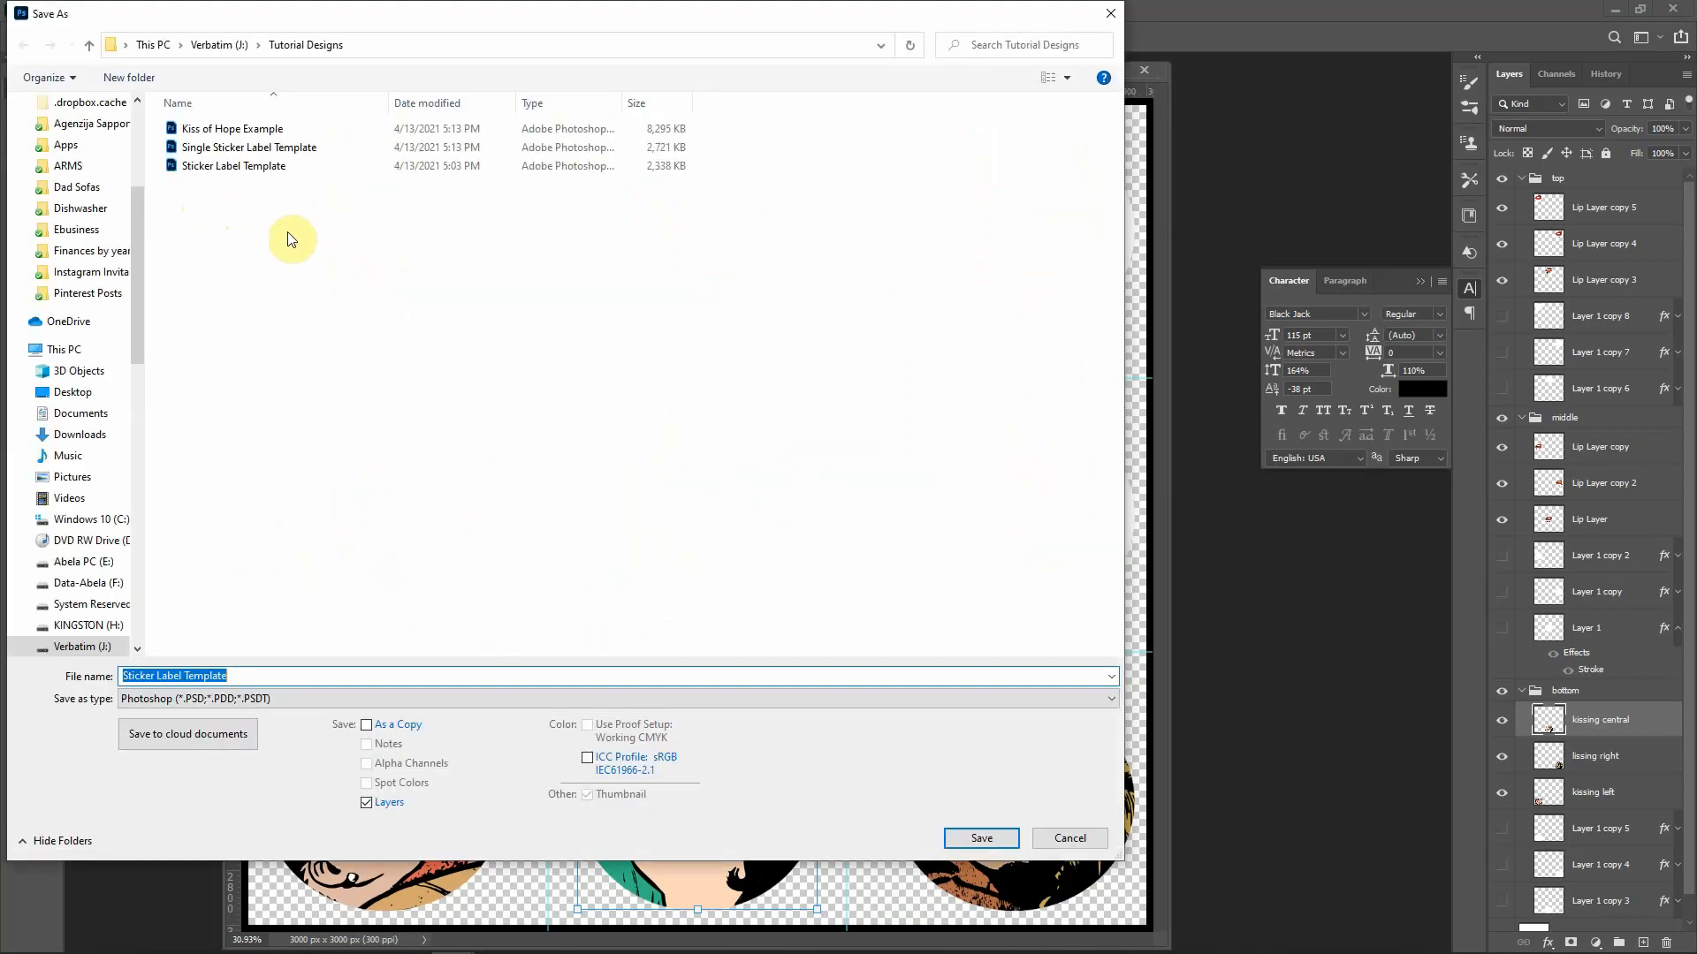
pyautogui.click(302, 677)
pyautogui.press('BackSpace')
pyautogui.press('BackSpace')
pyautogui.press('BackSpace')
pyautogui.press('BackSpace')
pyautogui.press('BackSpace')
pyautogui.press('BackSpace')
pyautogui.press('BackSpace')
pyautogui.press('BackSpace')
pyautogui.press('BackSpace')
pyautogui.press('BackSpace')
pyautogui.press('BackSpace')
pyautogui.press('BackSpace')
pyautogui.press('BackSpace')
pyautogui.press('BackSpace')
pyautogui.press('BackSpace')
pyautogui.press('BackSpace')
pyautogui.press('BackSpace')
pyautogui.press('BackSpace')
pyautogui.press('BackSpace')
pyautogui.press('BackSpace')
pyautogui.press('BackSpace')
pyautogui.press('BackSpace')
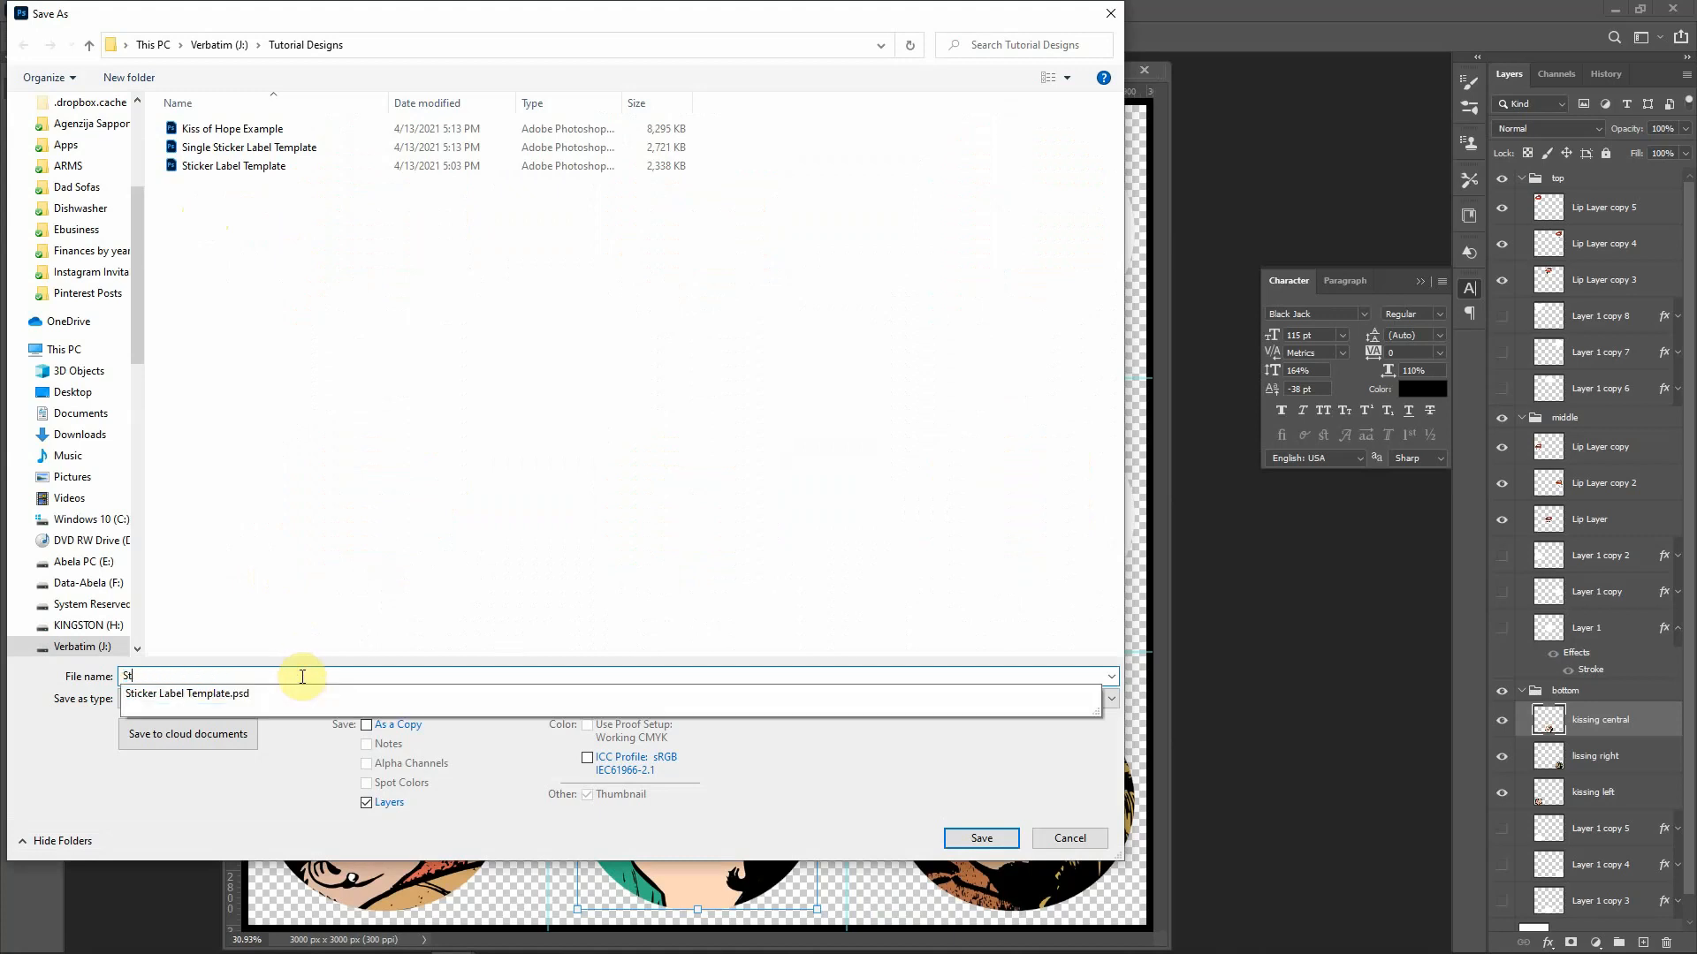
pyautogui.write('Kiss of H')
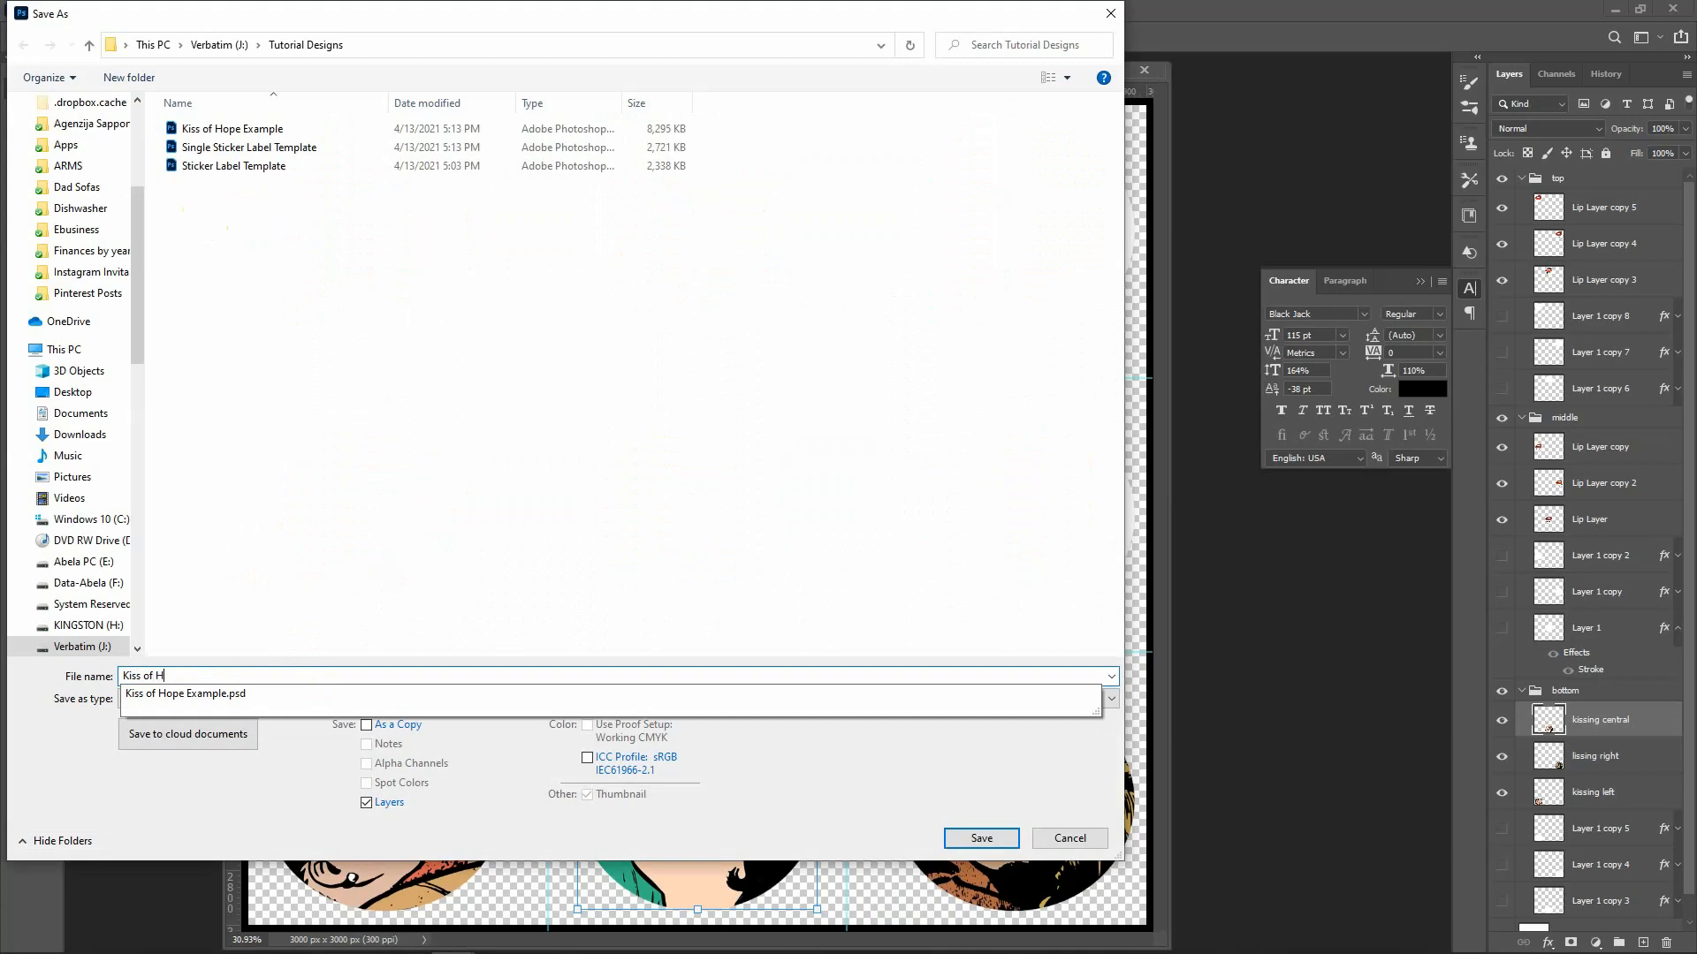
pyautogui.write('ope Sticker Pack')
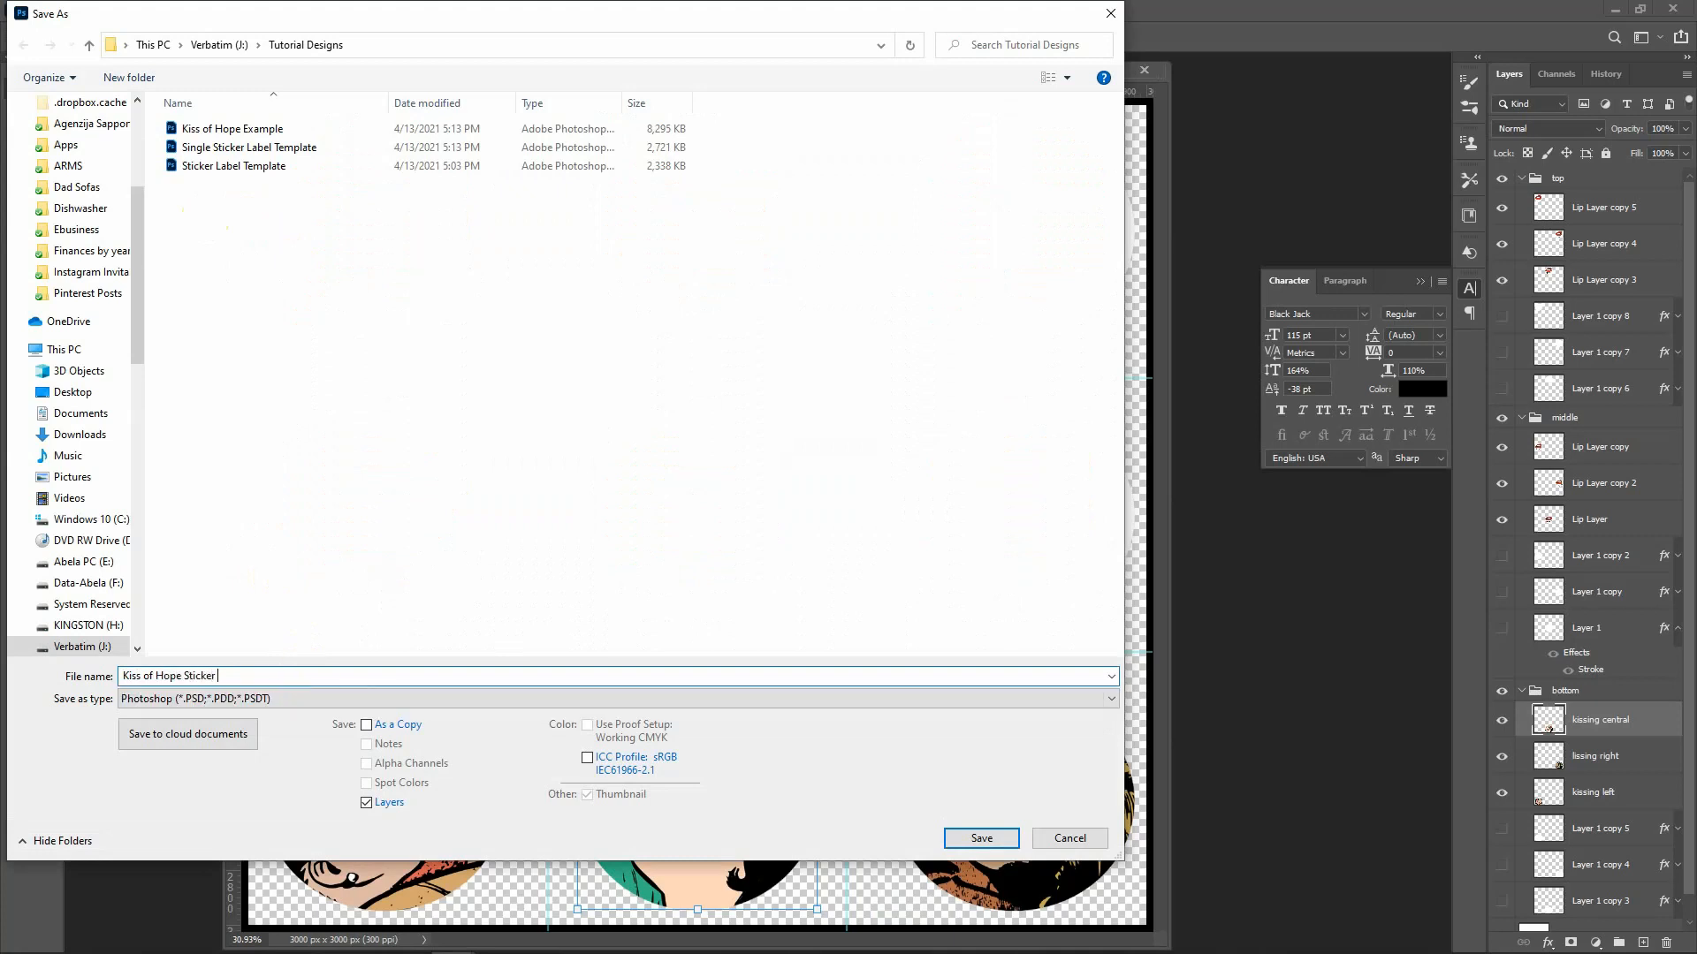
pyautogui.press('Tab')
pyautogui.press('p')
pyautogui.press('p')
pyautogui.press('p')
pyautogui.press('p')
pyautogui.press('p')
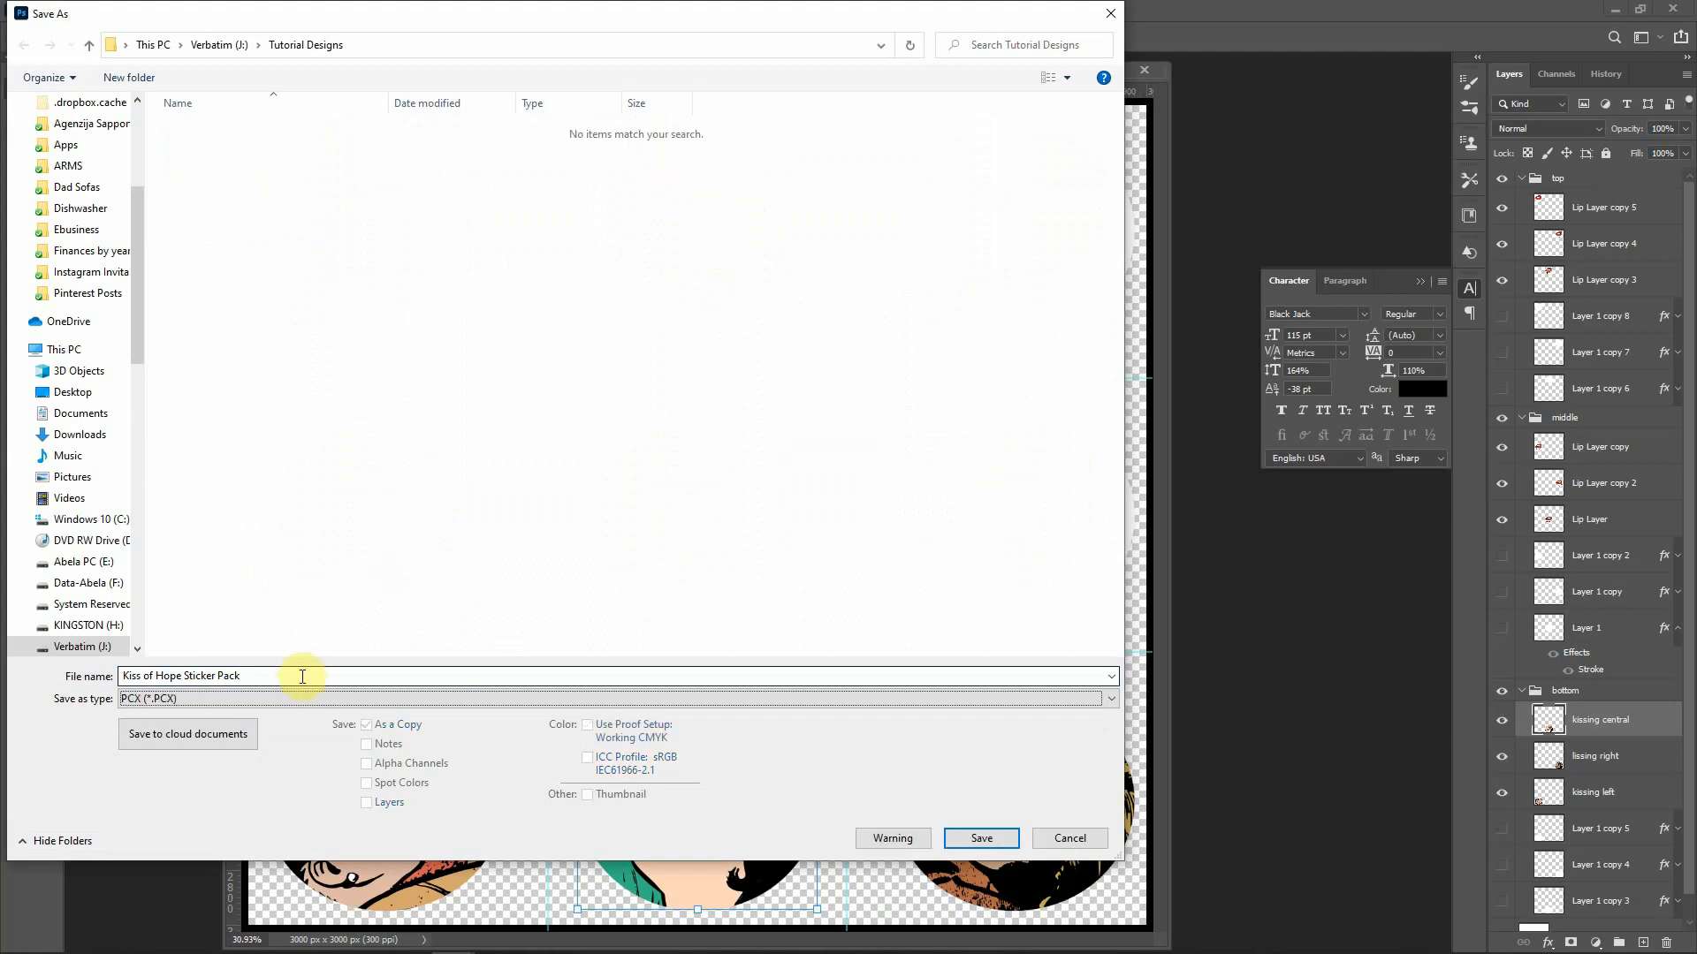
pyautogui.press('p')
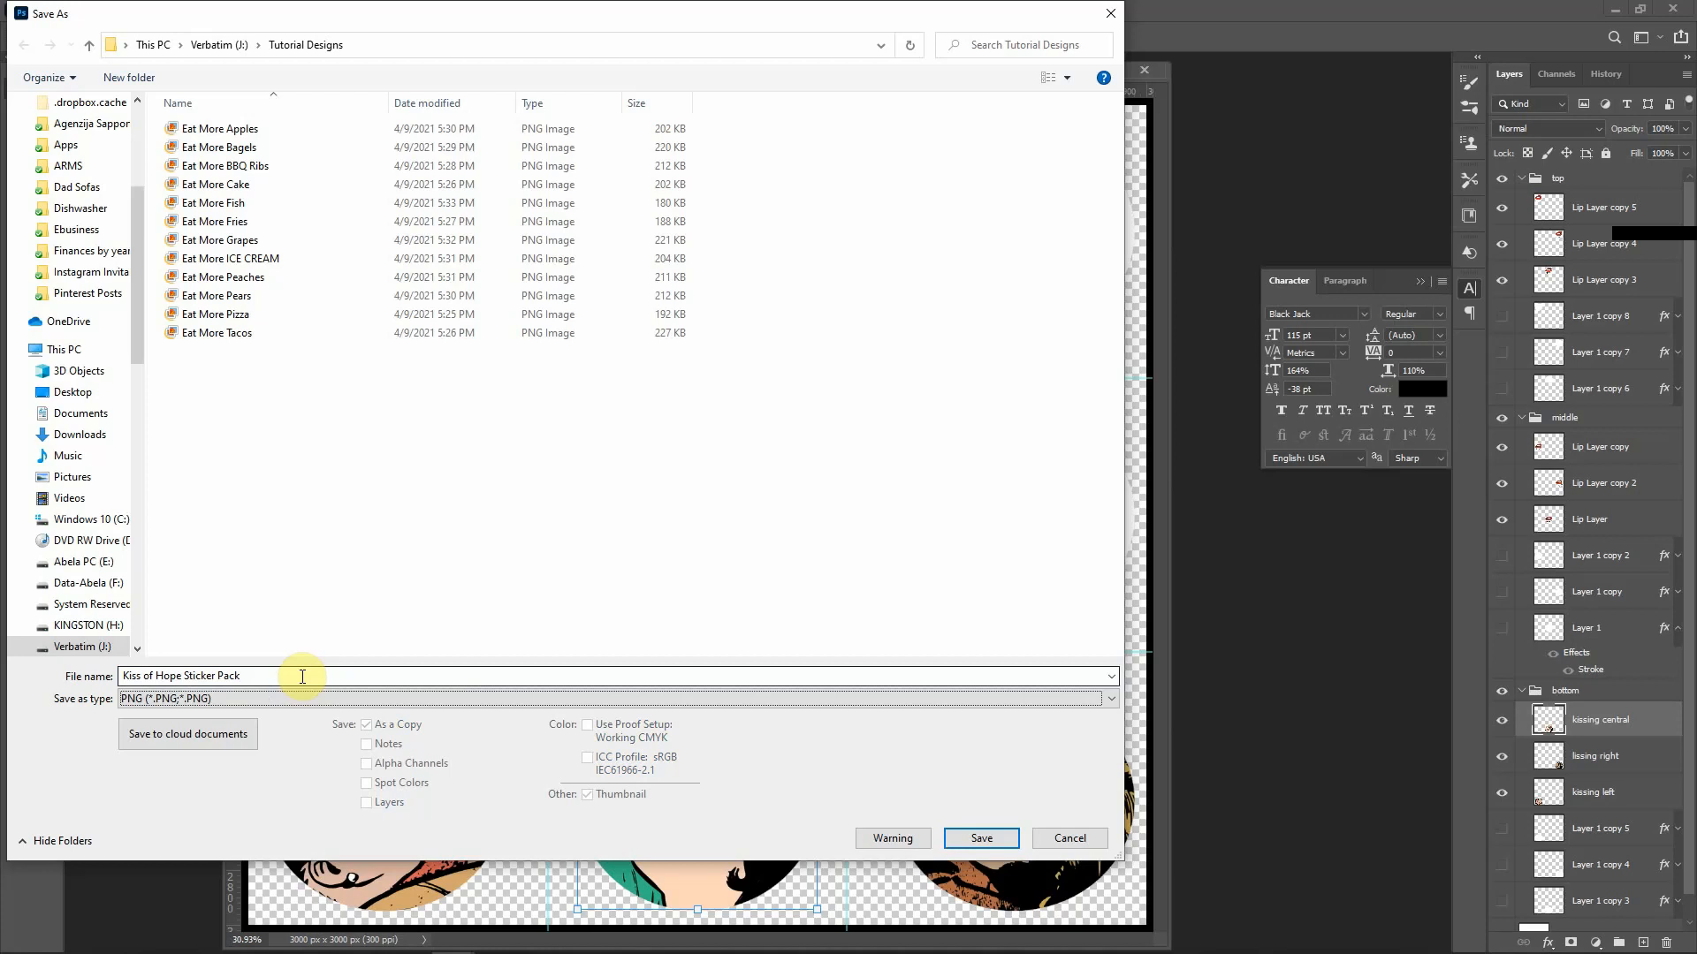
pyautogui.press('Return')
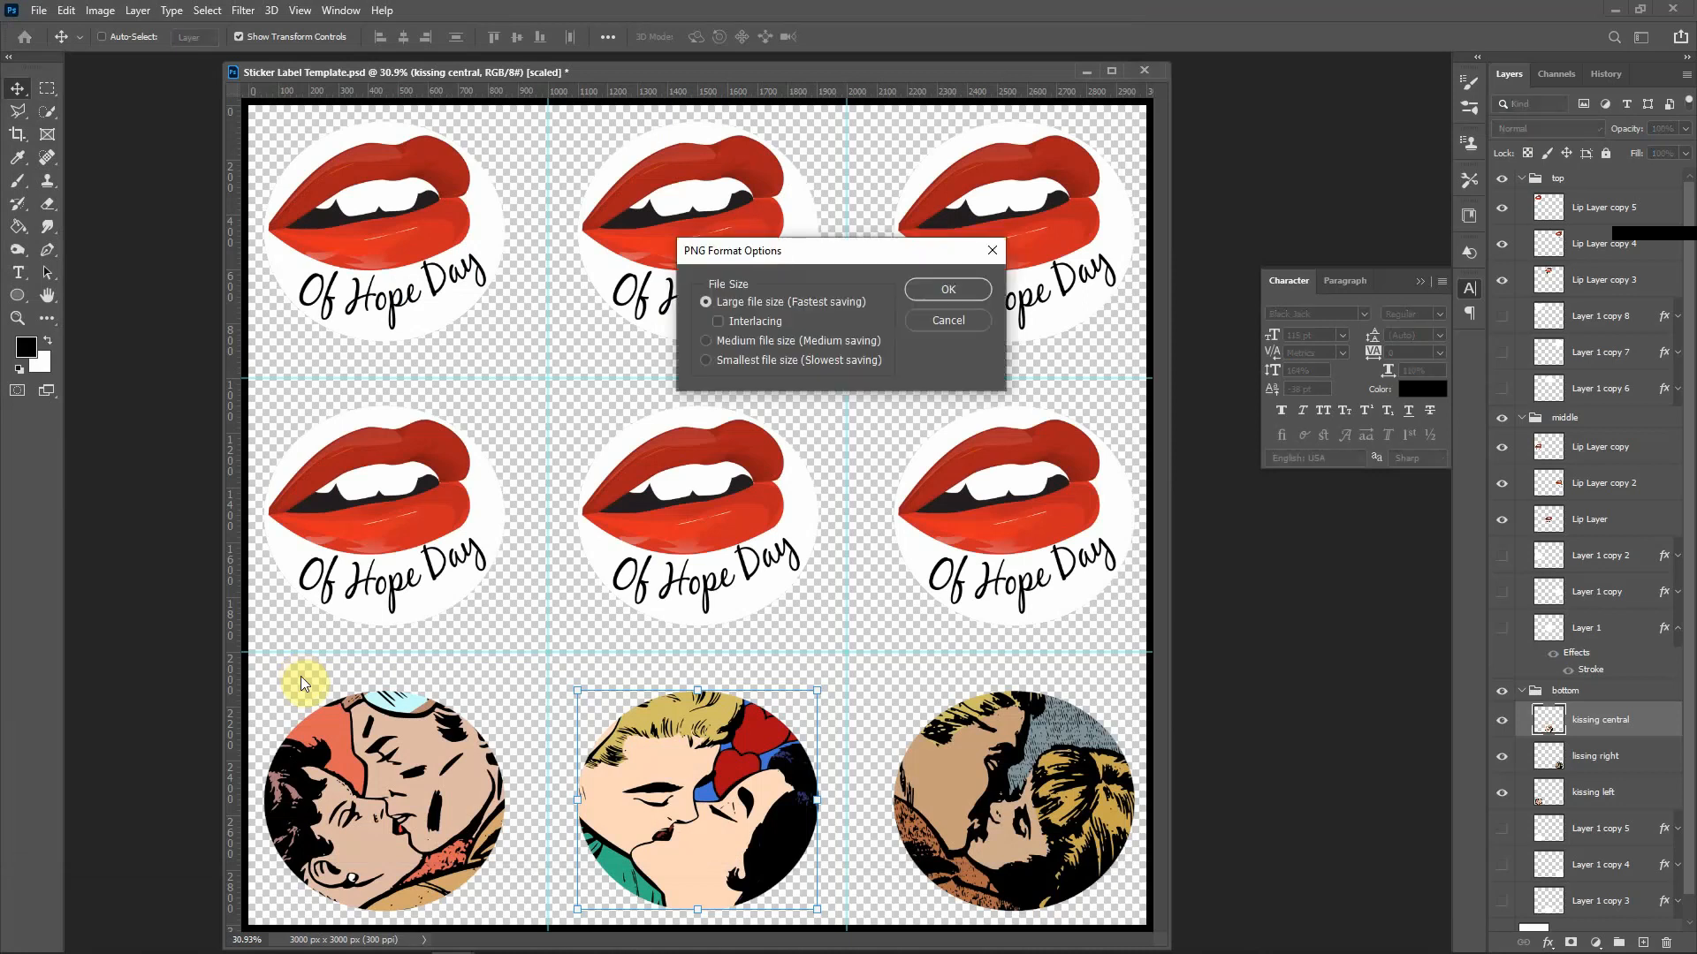
pyautogui.press('Return')
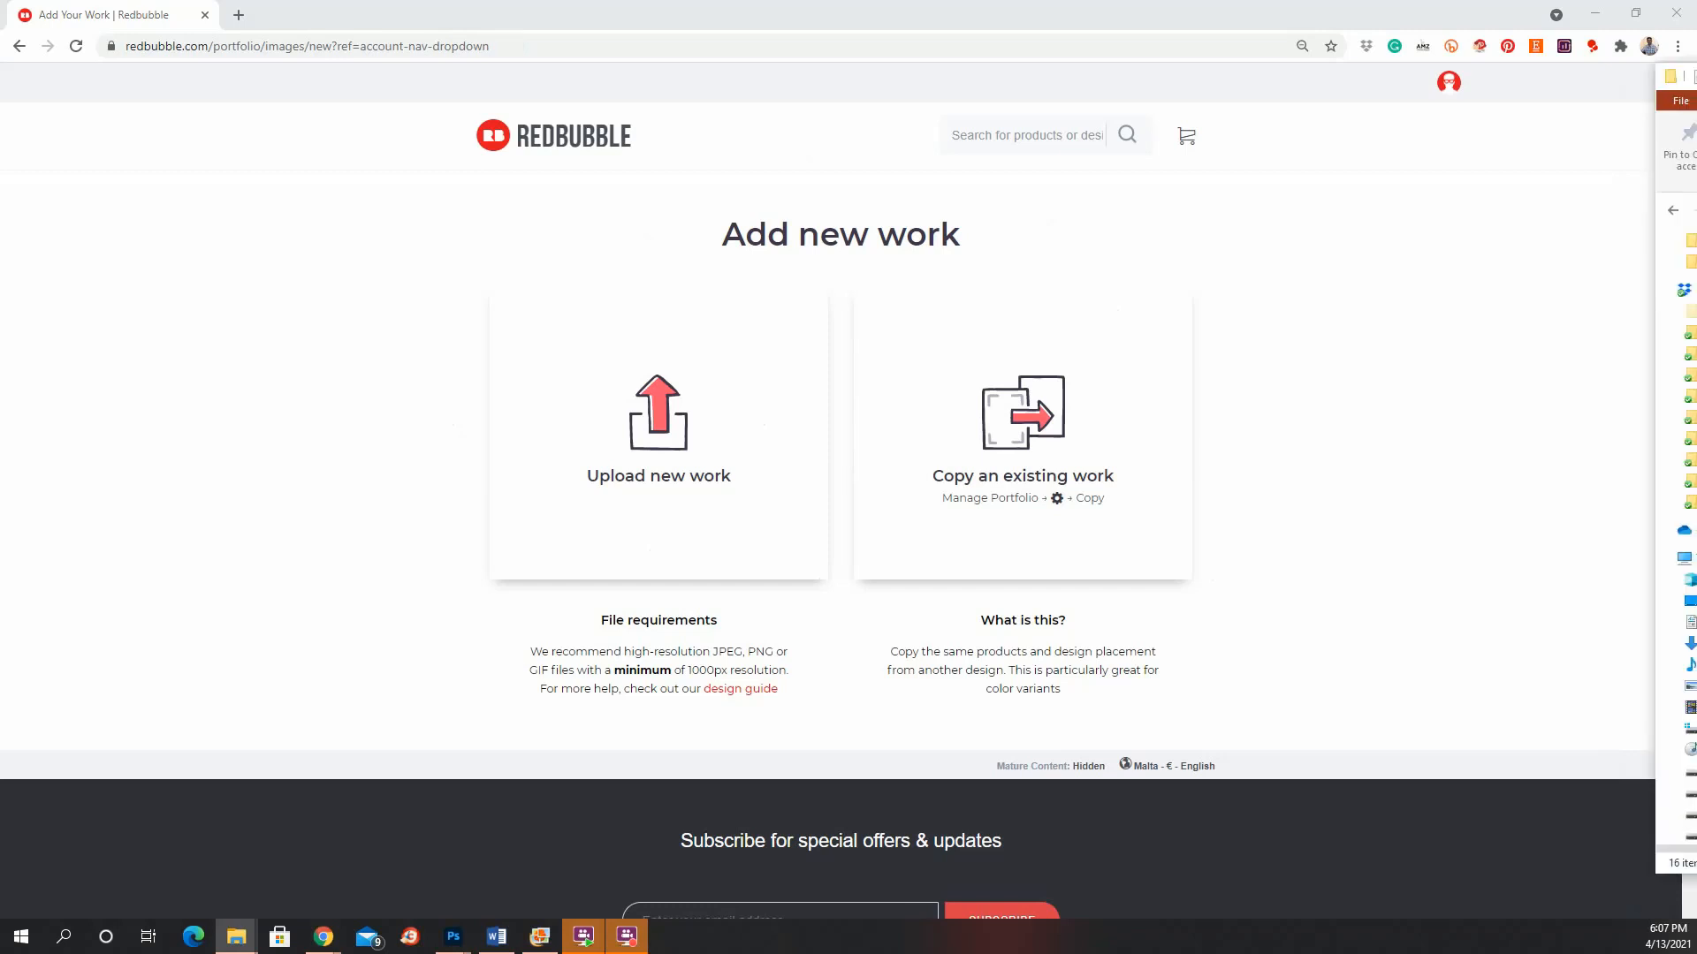
# Step: Drop the saved Kiss of Hope Sticker Pack PNG onto Redbubble's upload area and scroll to product previews
pyautogui.moveTo(1693, 424); pyautogui.dragTo(677, 445)
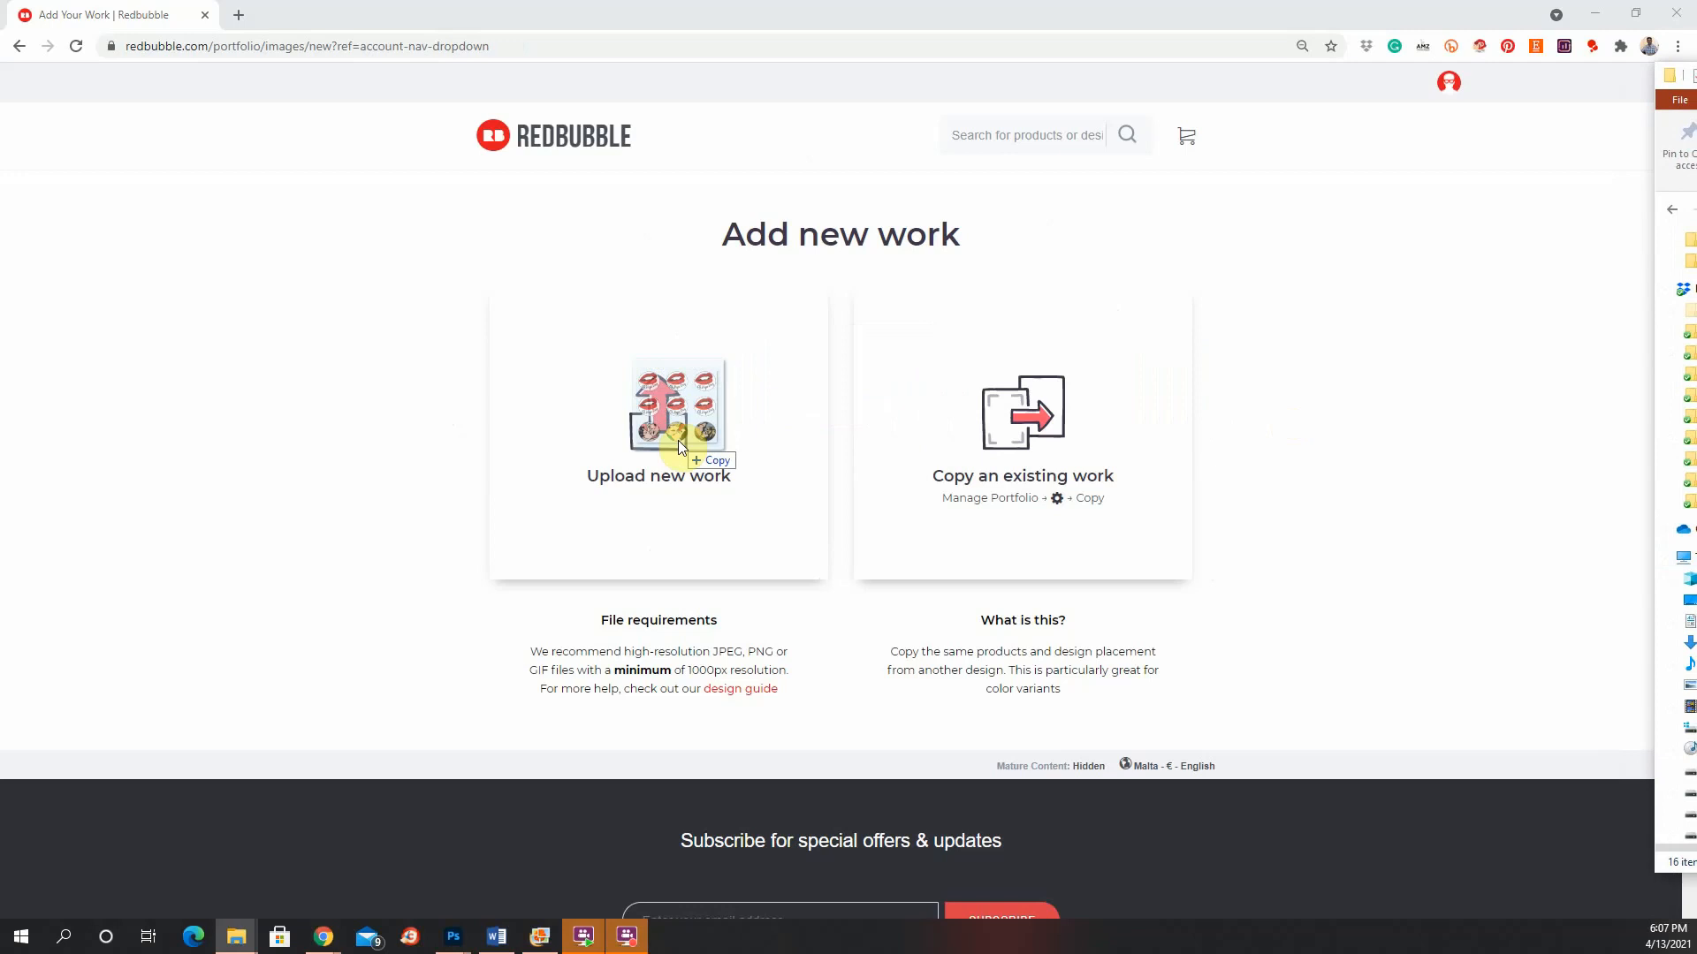
pyautogui.moveTo(678, 442); pyautogui.dragTo(678, 441)
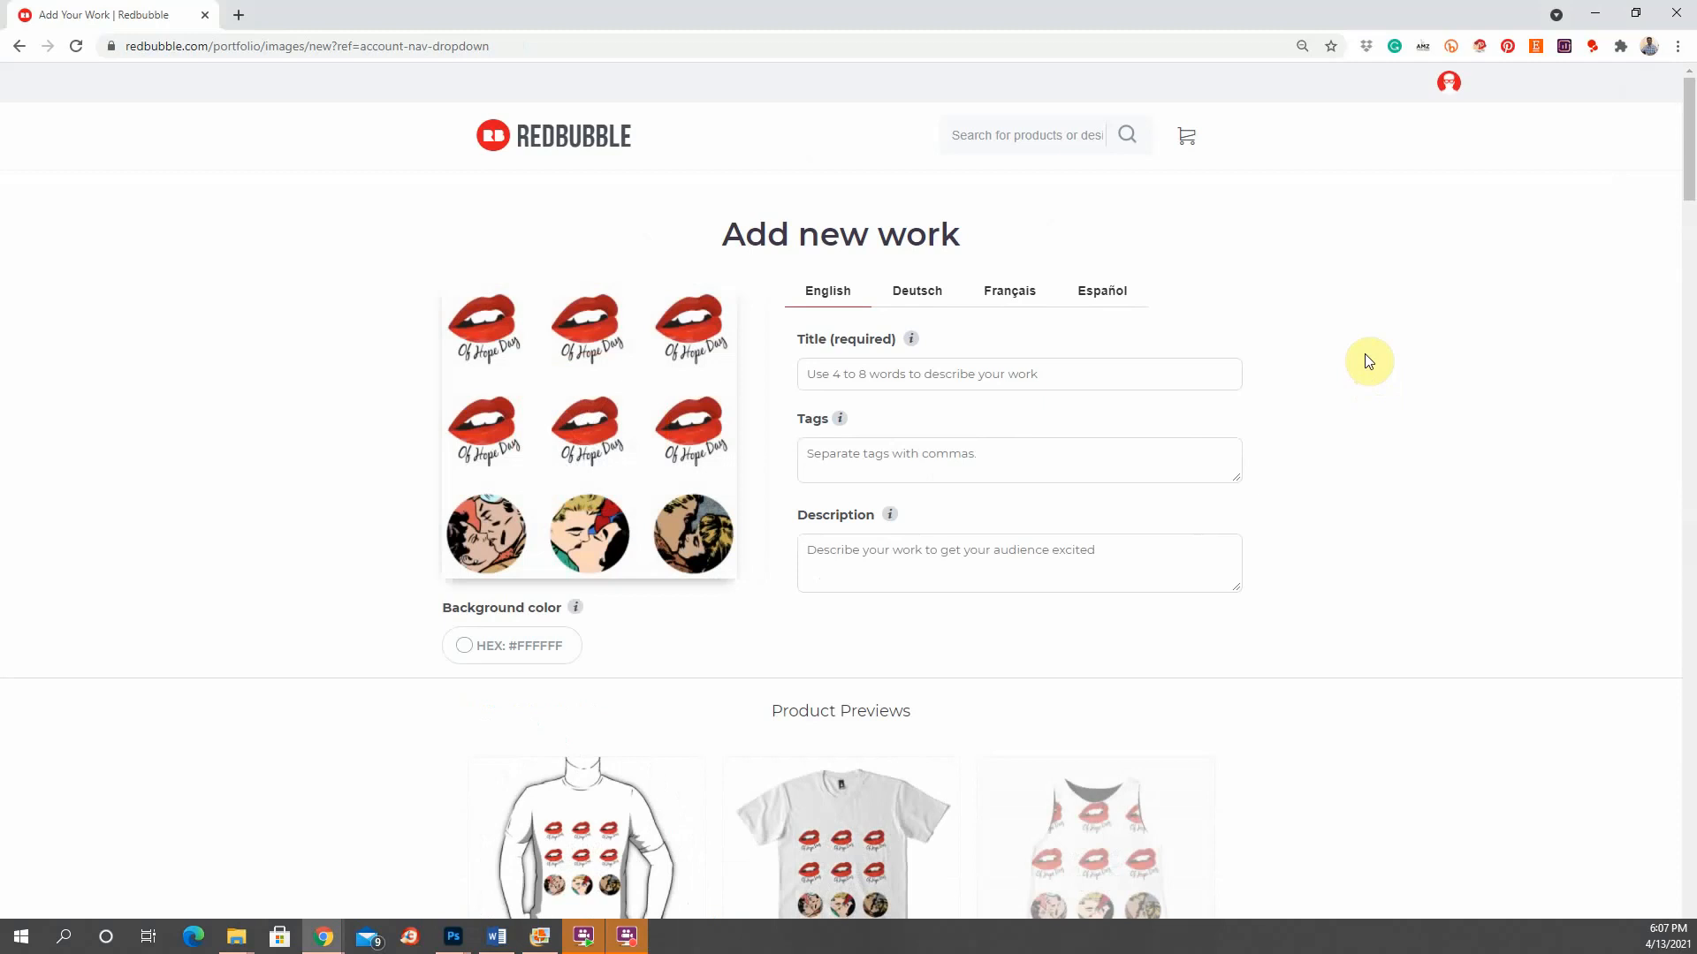
pyautogui.scroll(-5, 1365, 354)
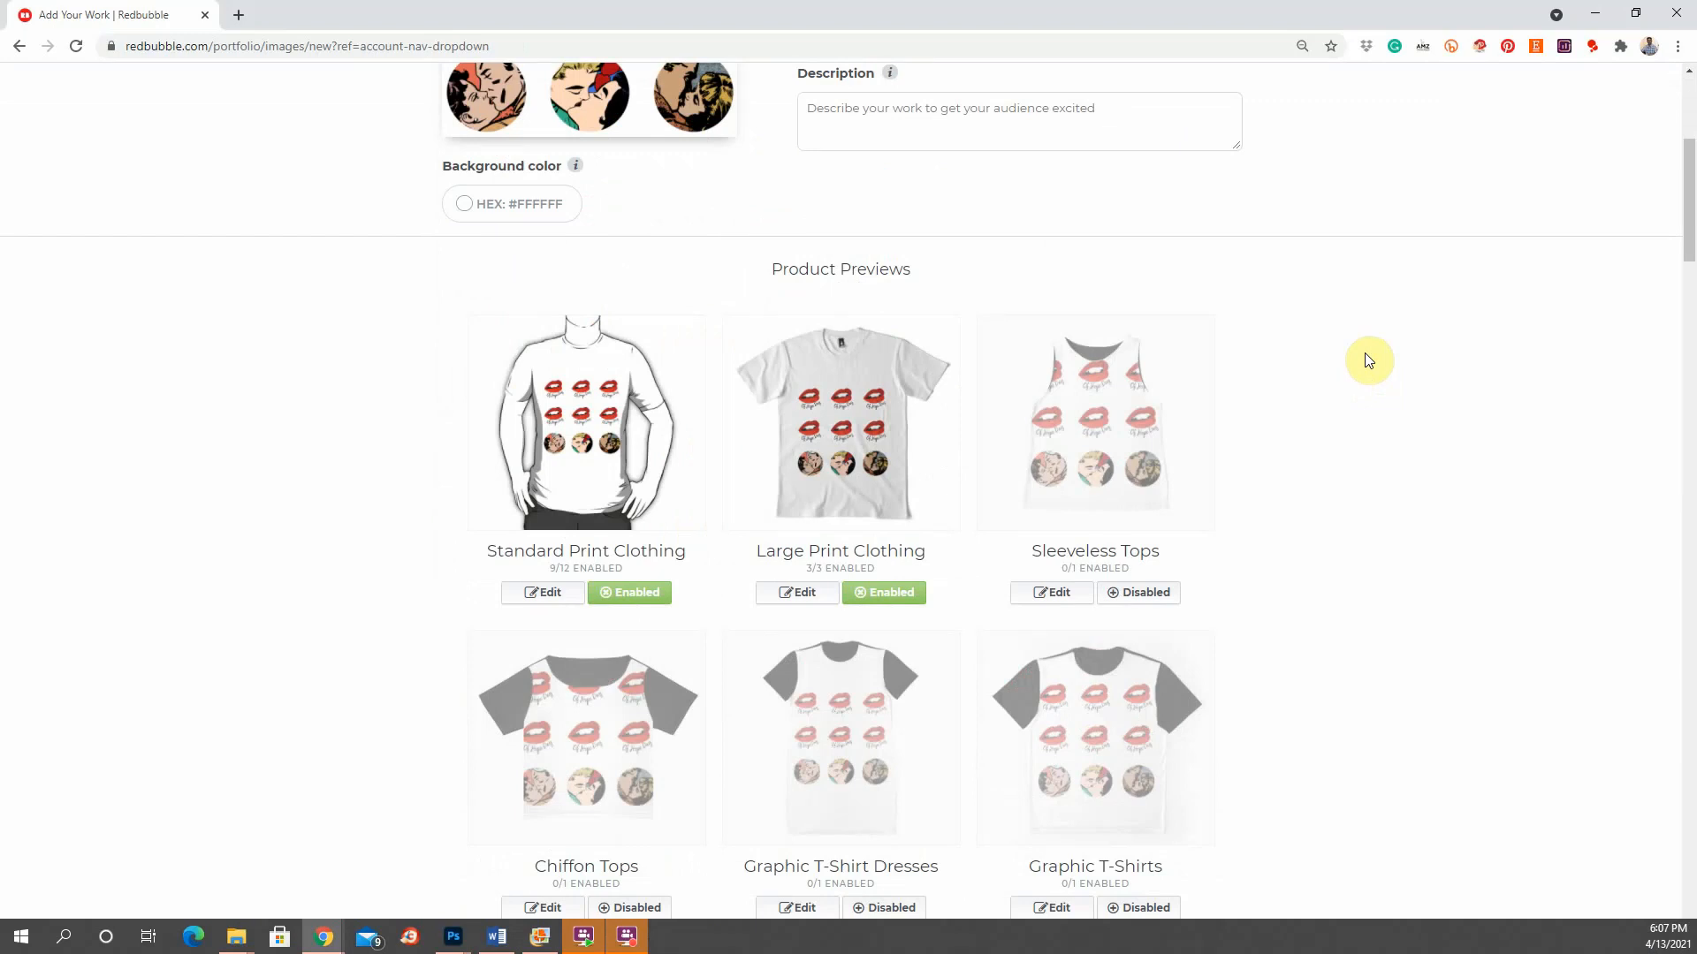
# Step: Disable the Standard Print Clothing and Large Print Clothing products
pyautogui.click(632, 594)
pyautogui.click(873, 592)
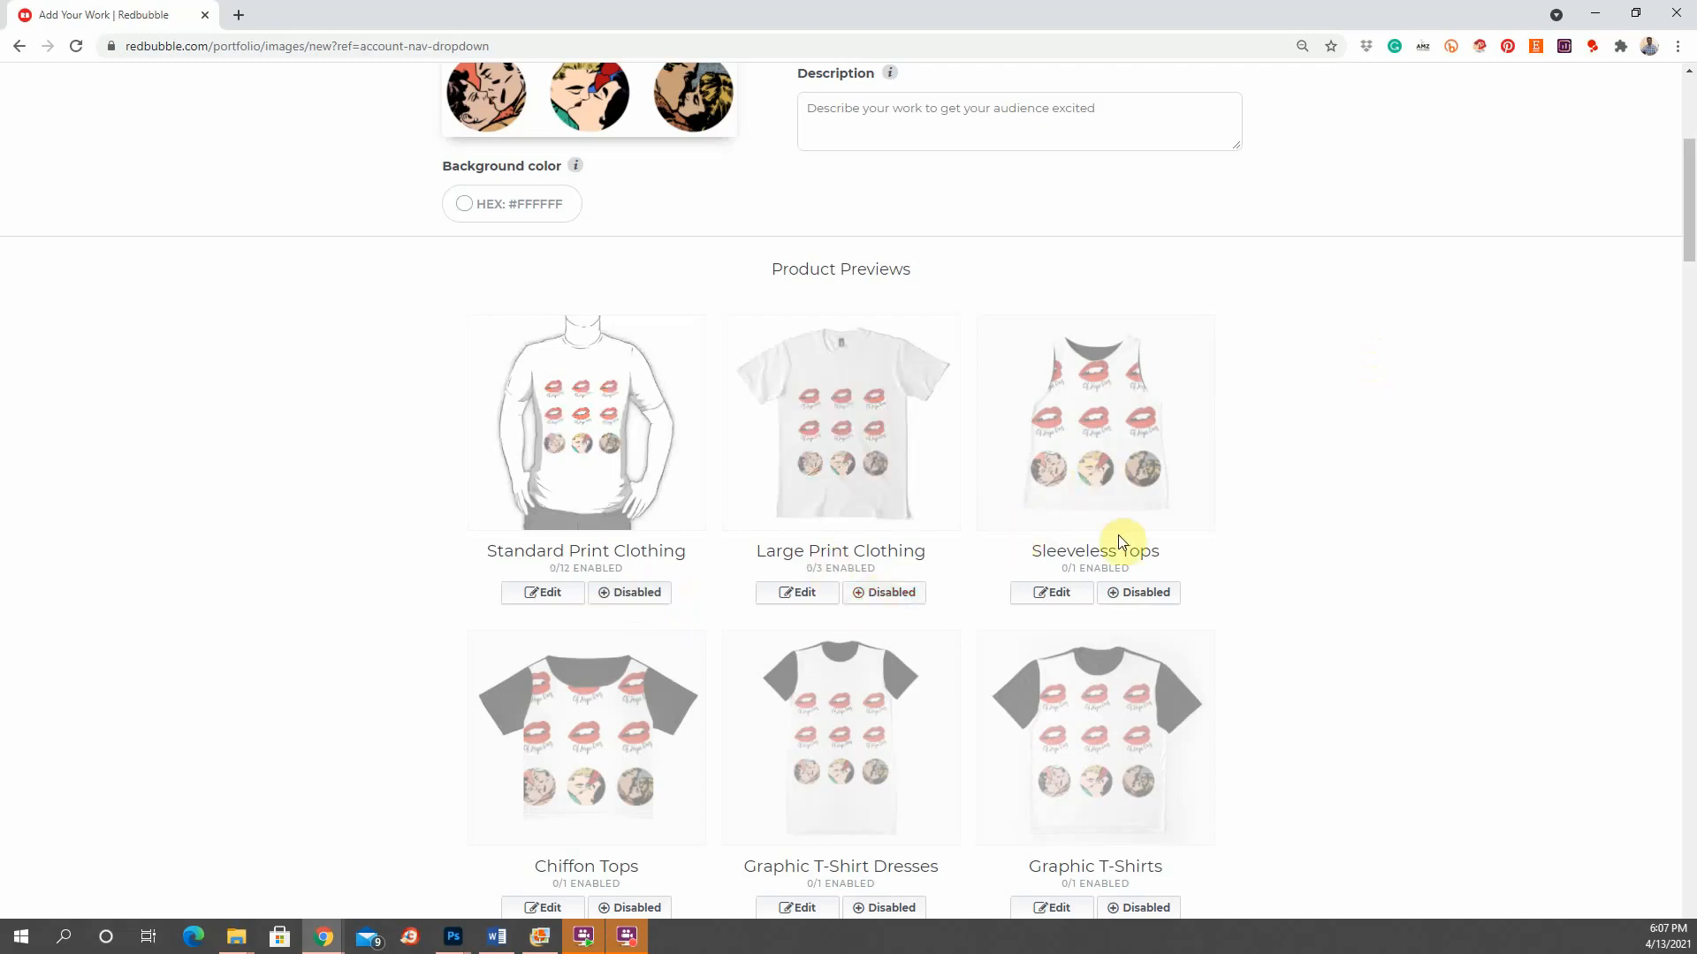
pyautogui.scroll(-2, 1232, 509)
pyautogui.scroll(-3, 1232, 509)
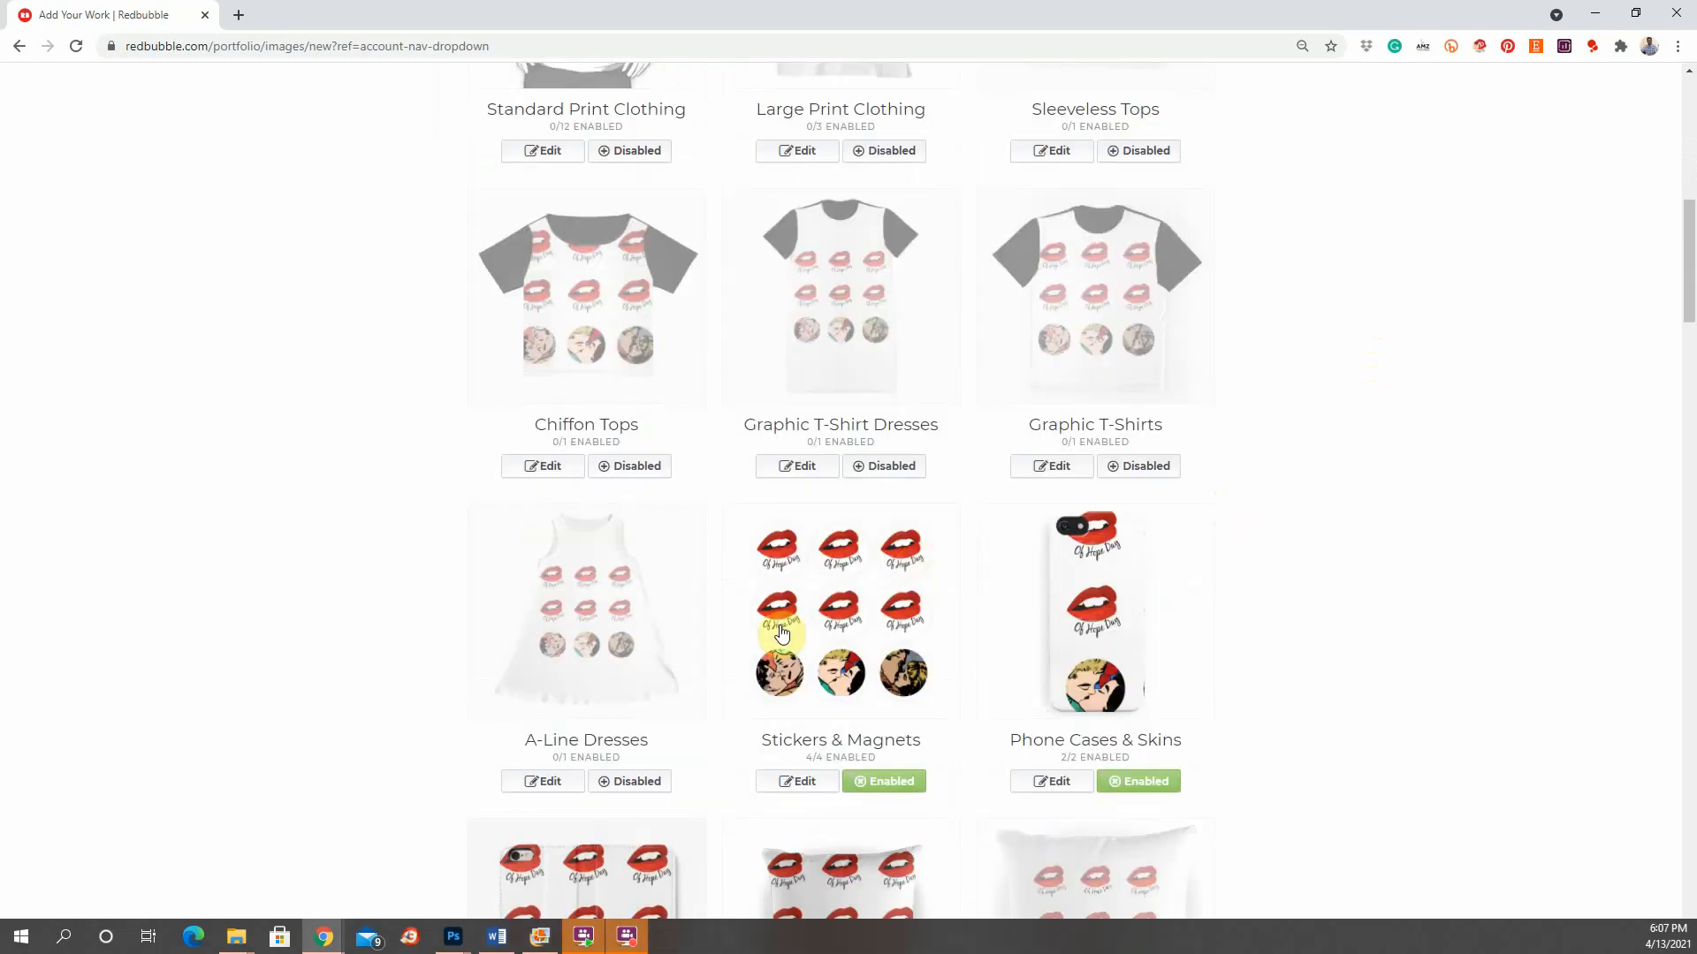
pyautogui.scroll(-3, 782, 630)
# Step: Open the Stickers & Magnets design preview and disable Phone Cases & Skins
pyautogui.click(838, 384)
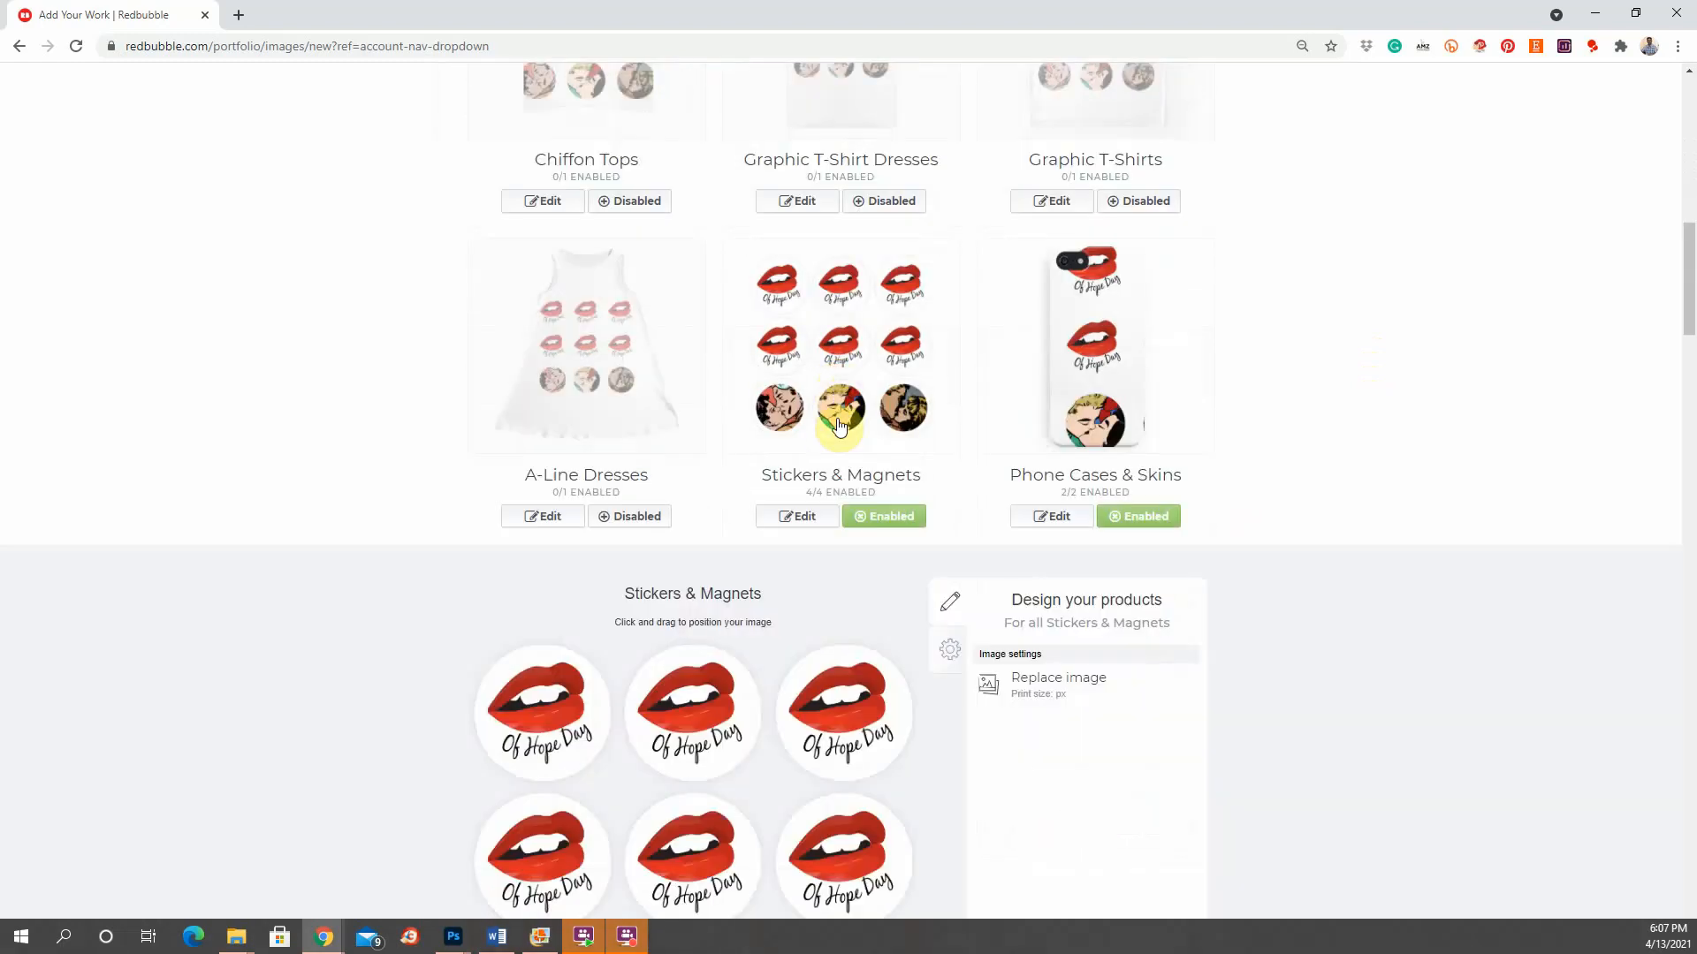
pyautogui.scroll(-3, 837, 427)
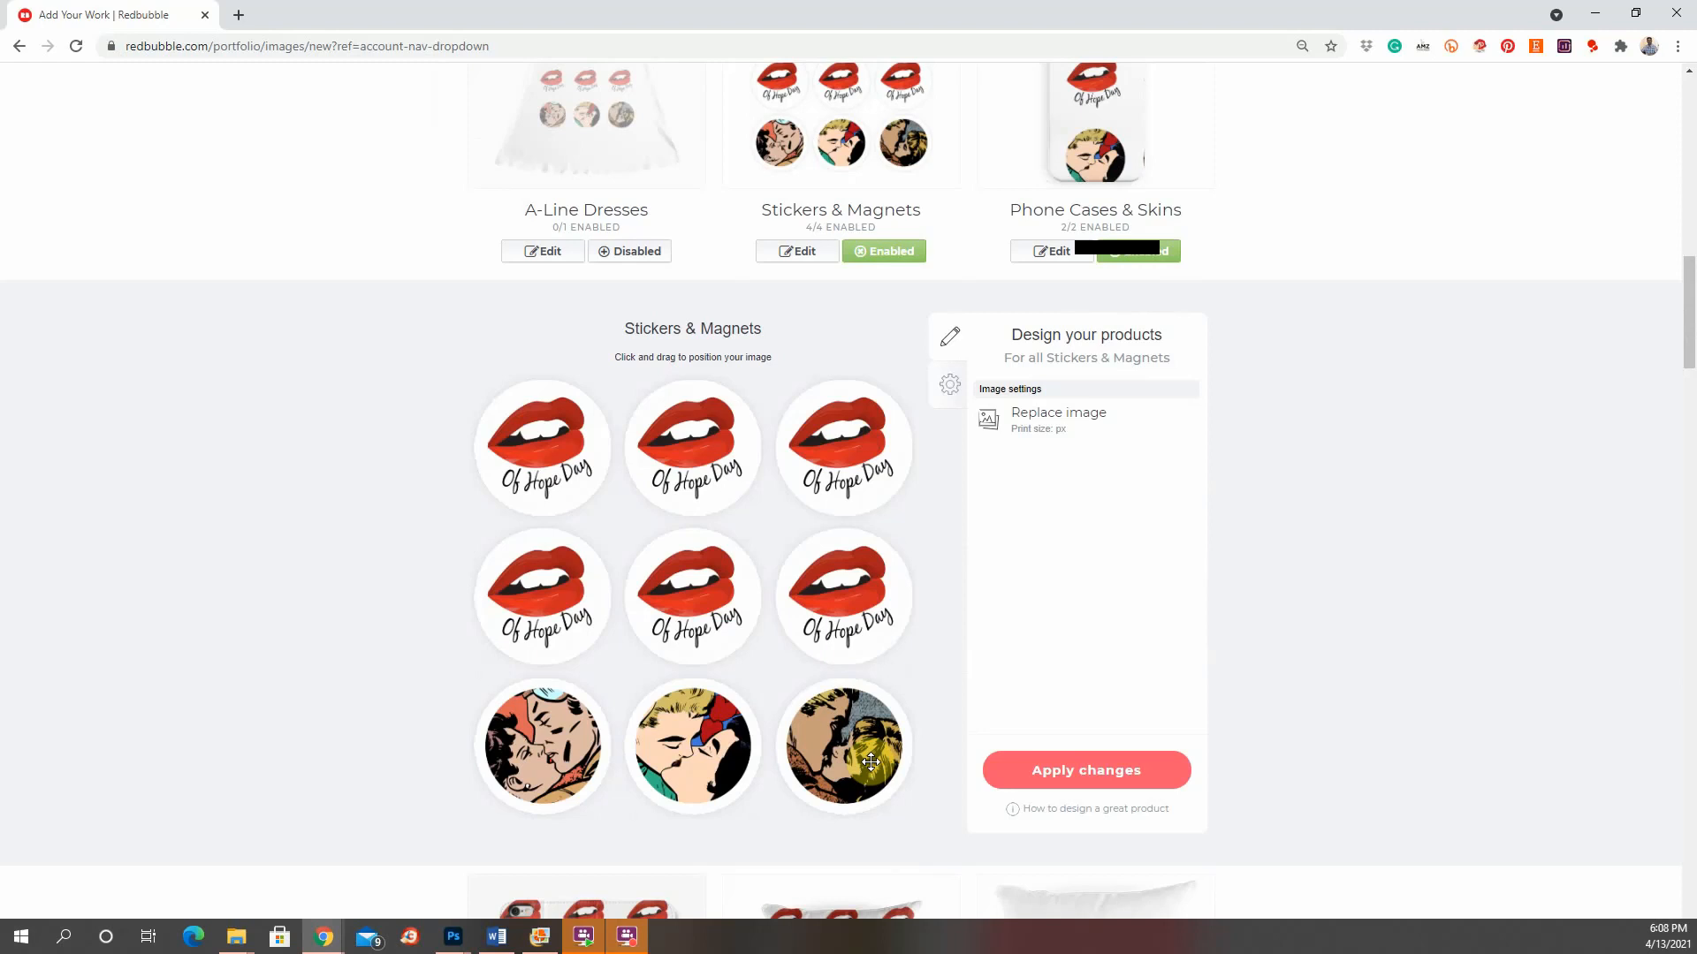
pyautogui.scroll(2, 1487, 501)
pyautogui.scroll(2, 1262, 537)
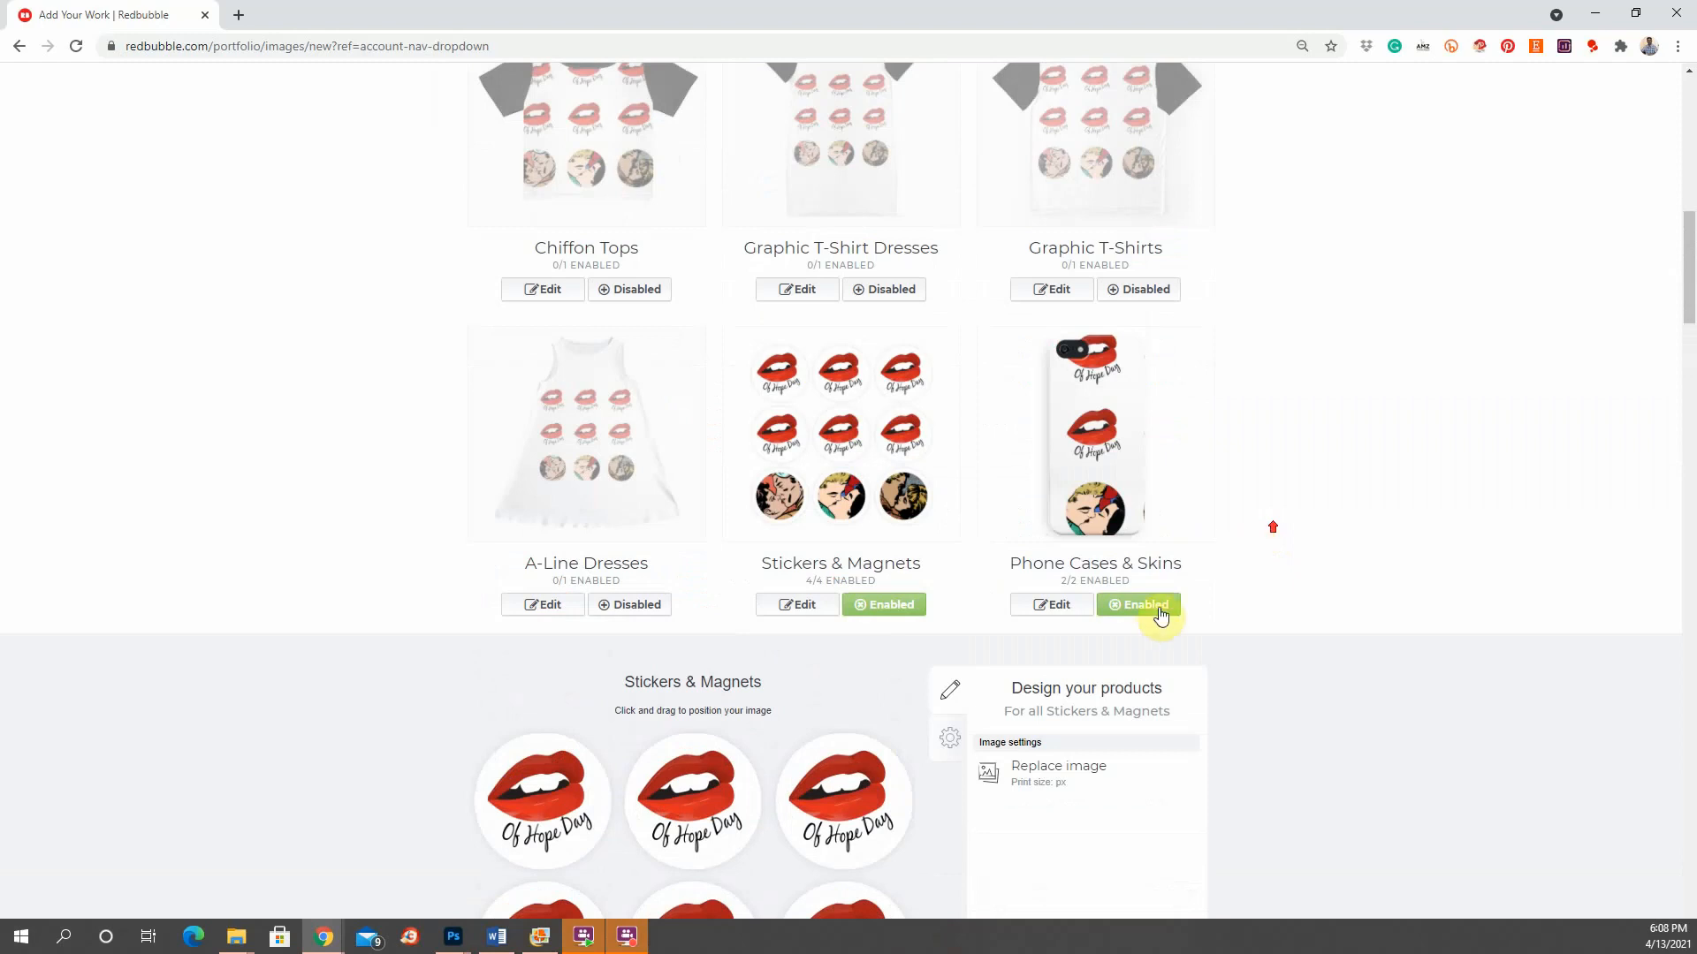
pyautogui.click(1138, 605)
pyautogui.scroll(-10, 1276, 646)
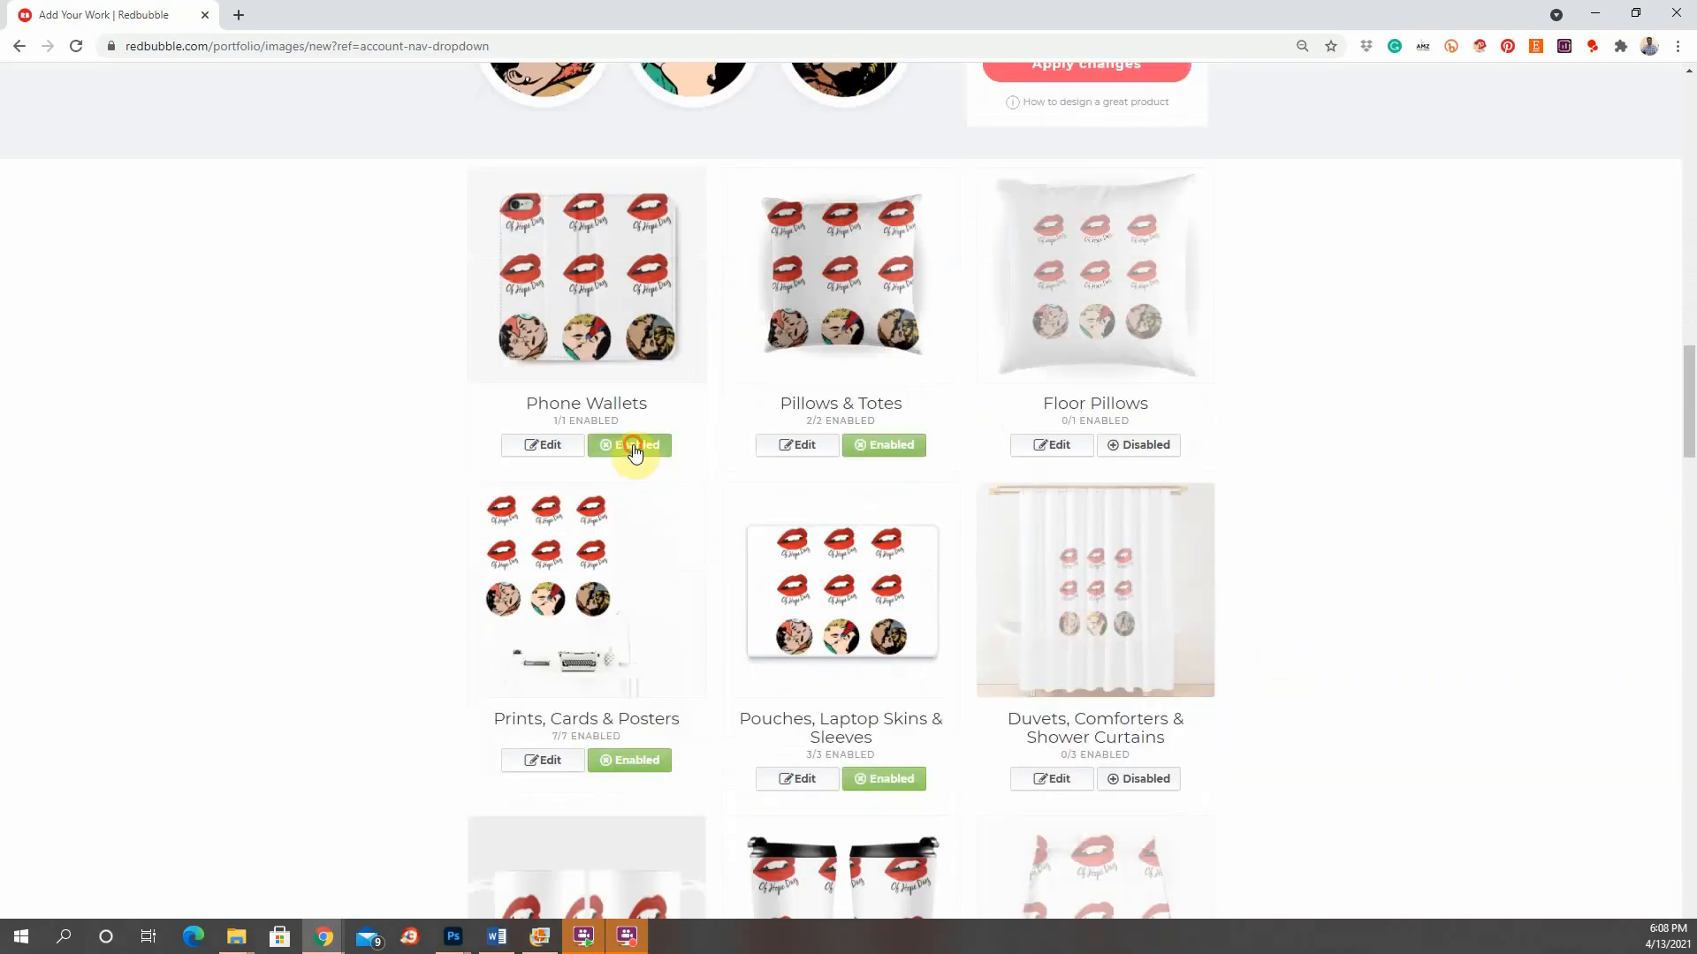
# Step: Disable Phone Wallets, shrink the Pillows & Totes pattern to 57%, then disable Pillows & Totes
pyautogui.click(633, 446)
pyautogui.click(872, 336)
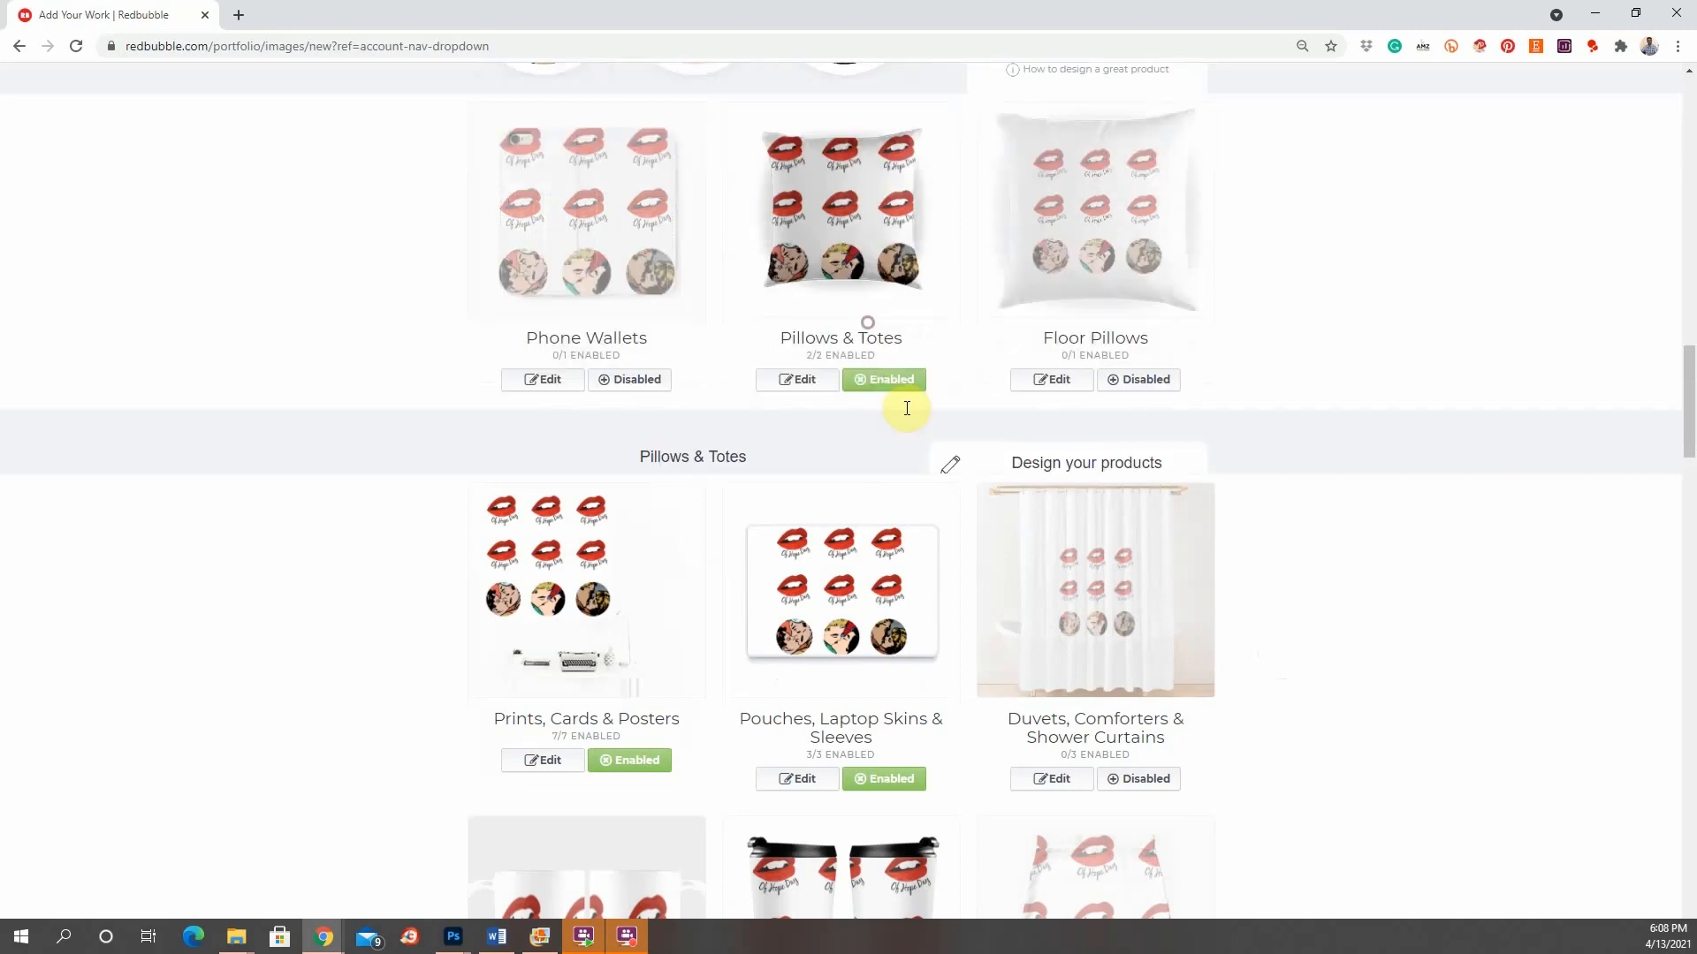
pyautogui.scroll(4, 1149, 464)
pyautogui.scroll(1, 1134, 475)
pyautogui.moveTo(1140, 654); pyautogui.dragTo(1117, 653)
pyautogui.scroll(4, 1117, 654)
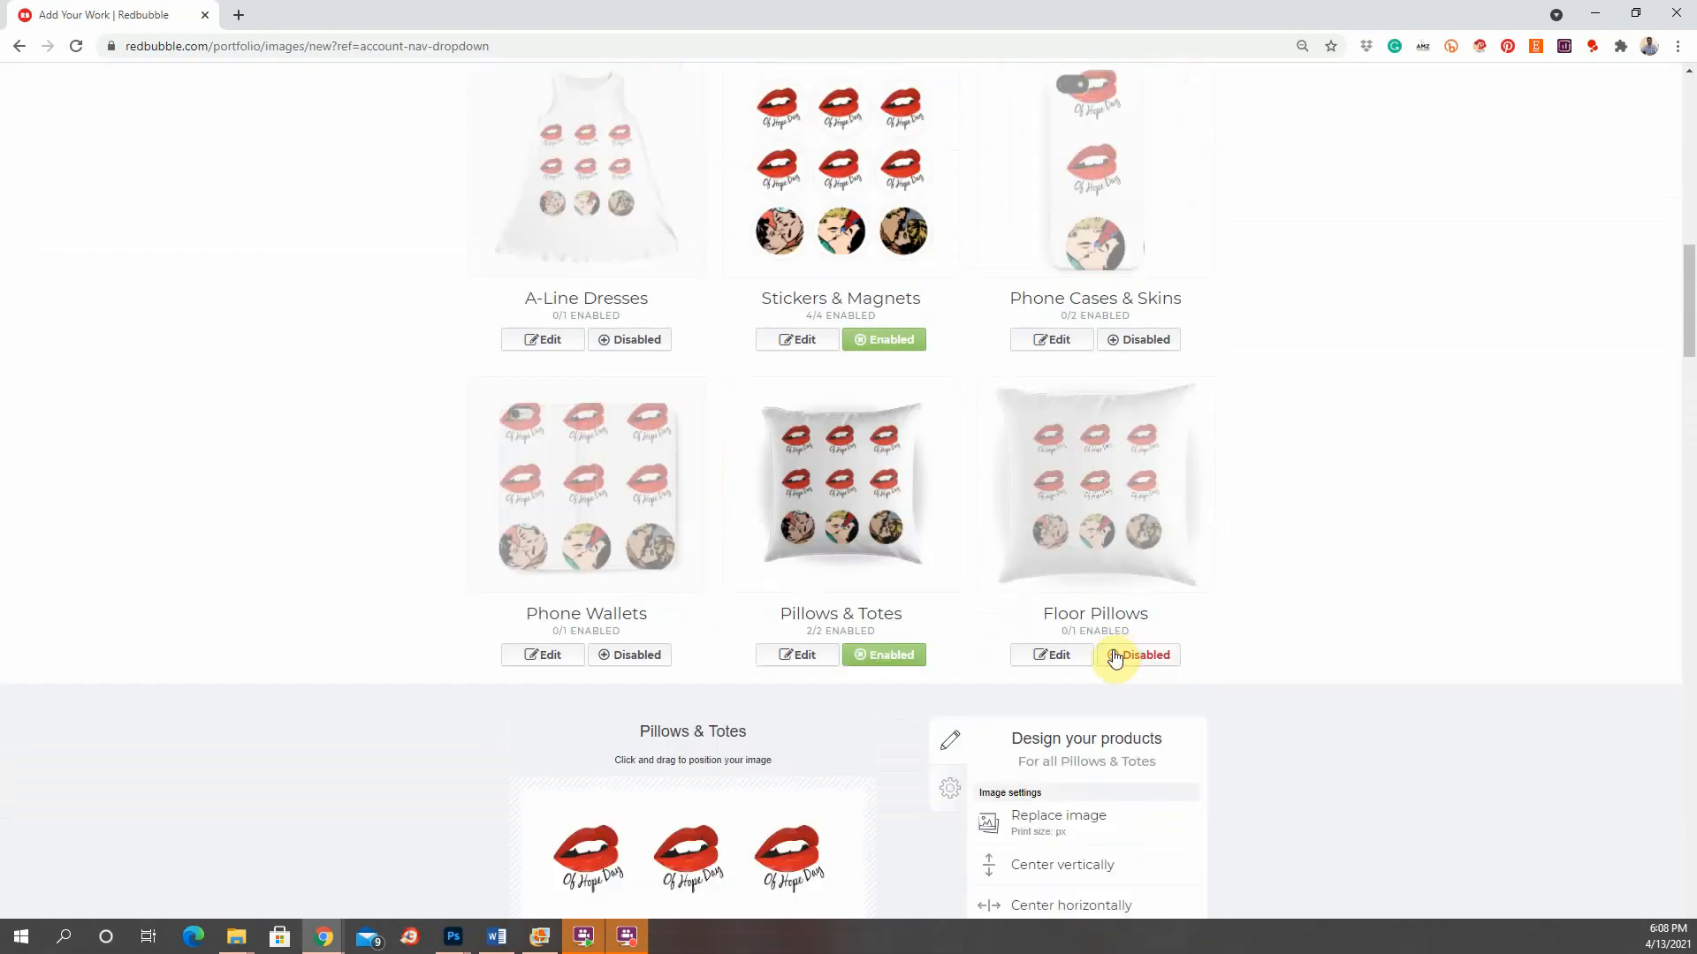
pyautogui.scroll(-2, 1119, 651)
pyautogui.click(880, 478)
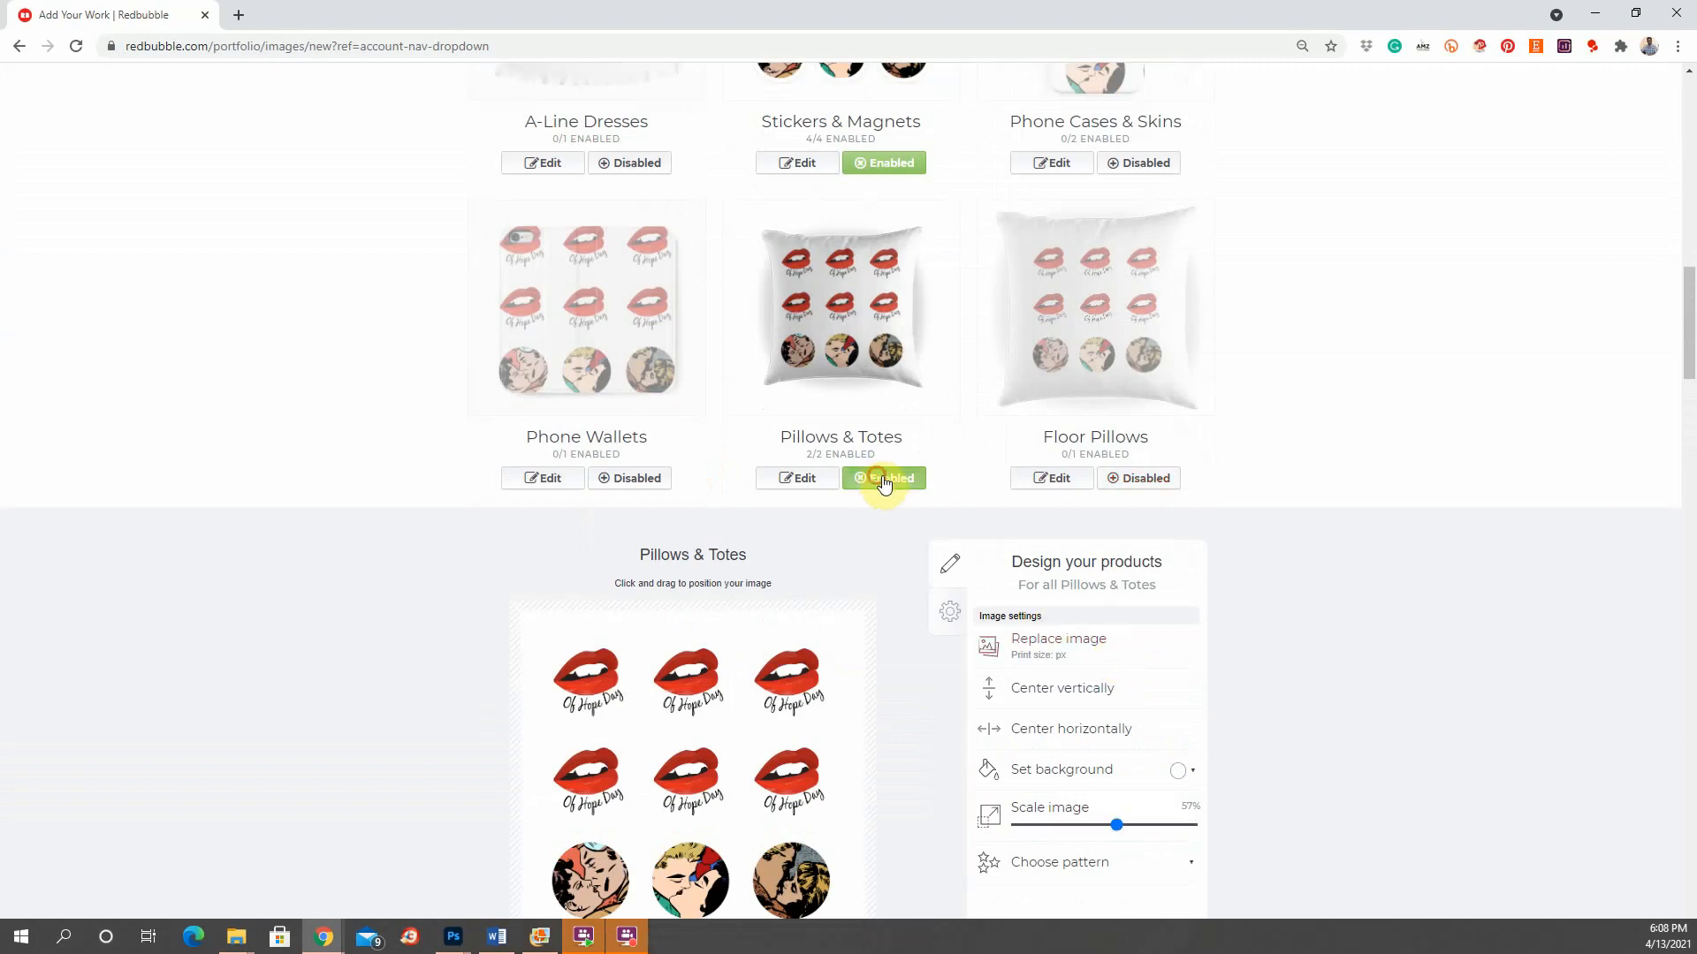
# Step: Disable the Prints, Cards & Posters and the Pouches, Laptop Skins & Sleeves products
pyautogui.scroll(-8, 1327, 602)
pyautogui.scroll(-2, 1328, 603)
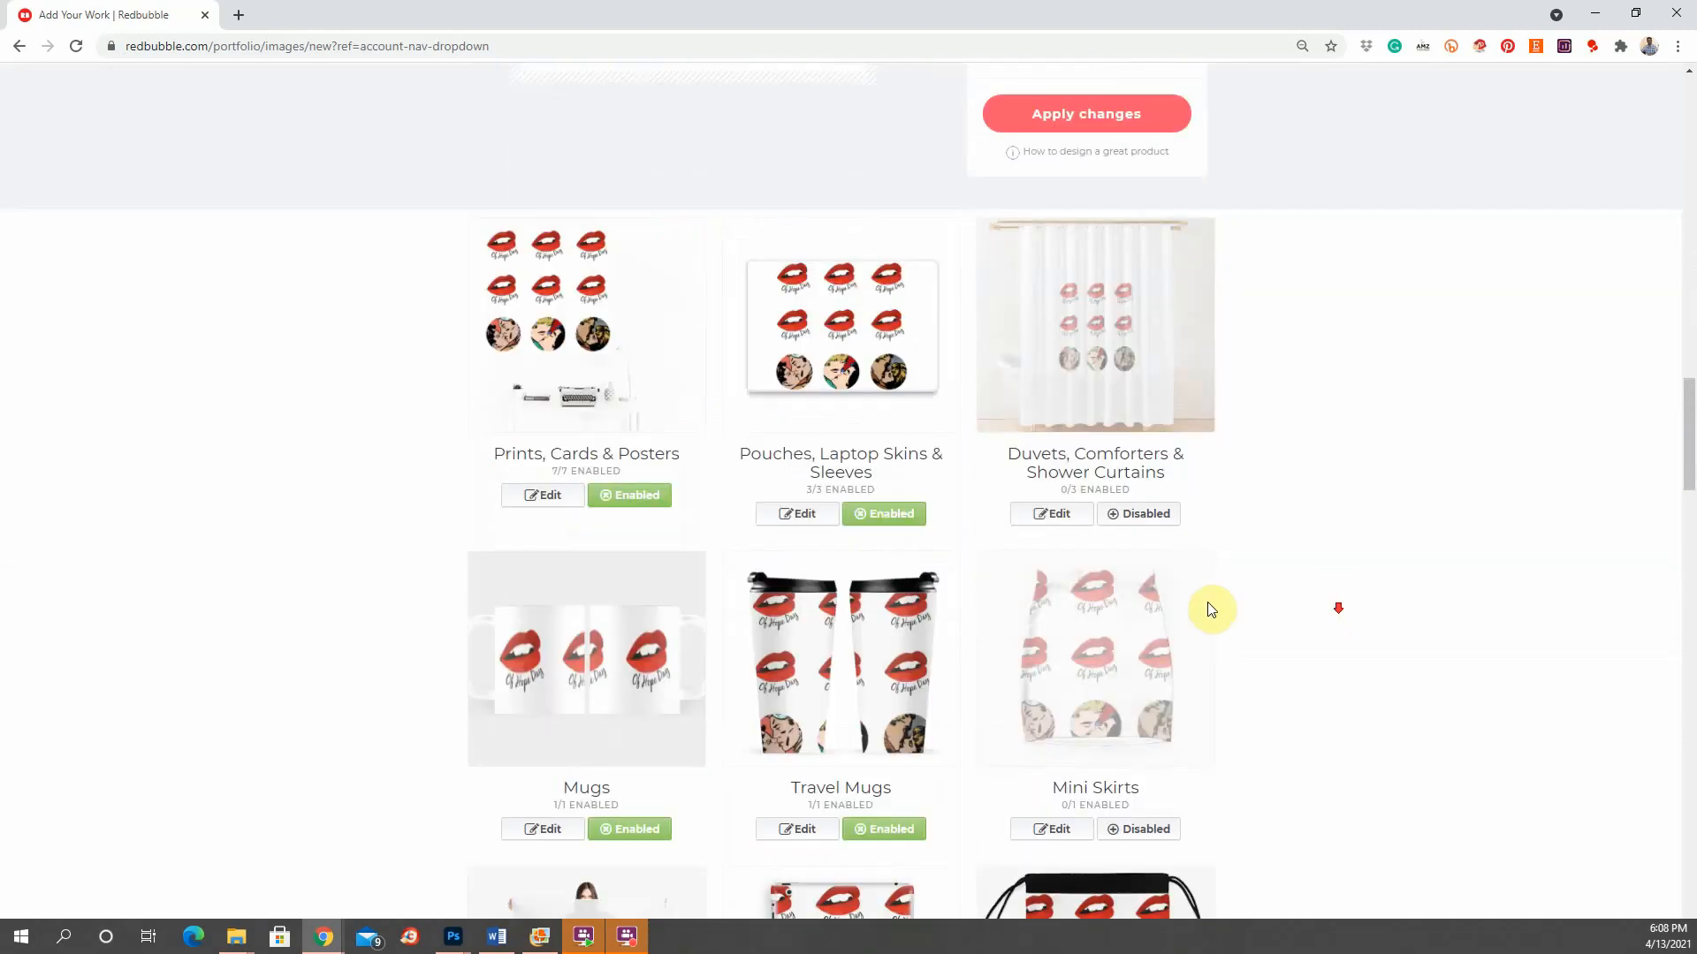
pyautogui.click(620, 496)
pyautogui.click(916, 527)
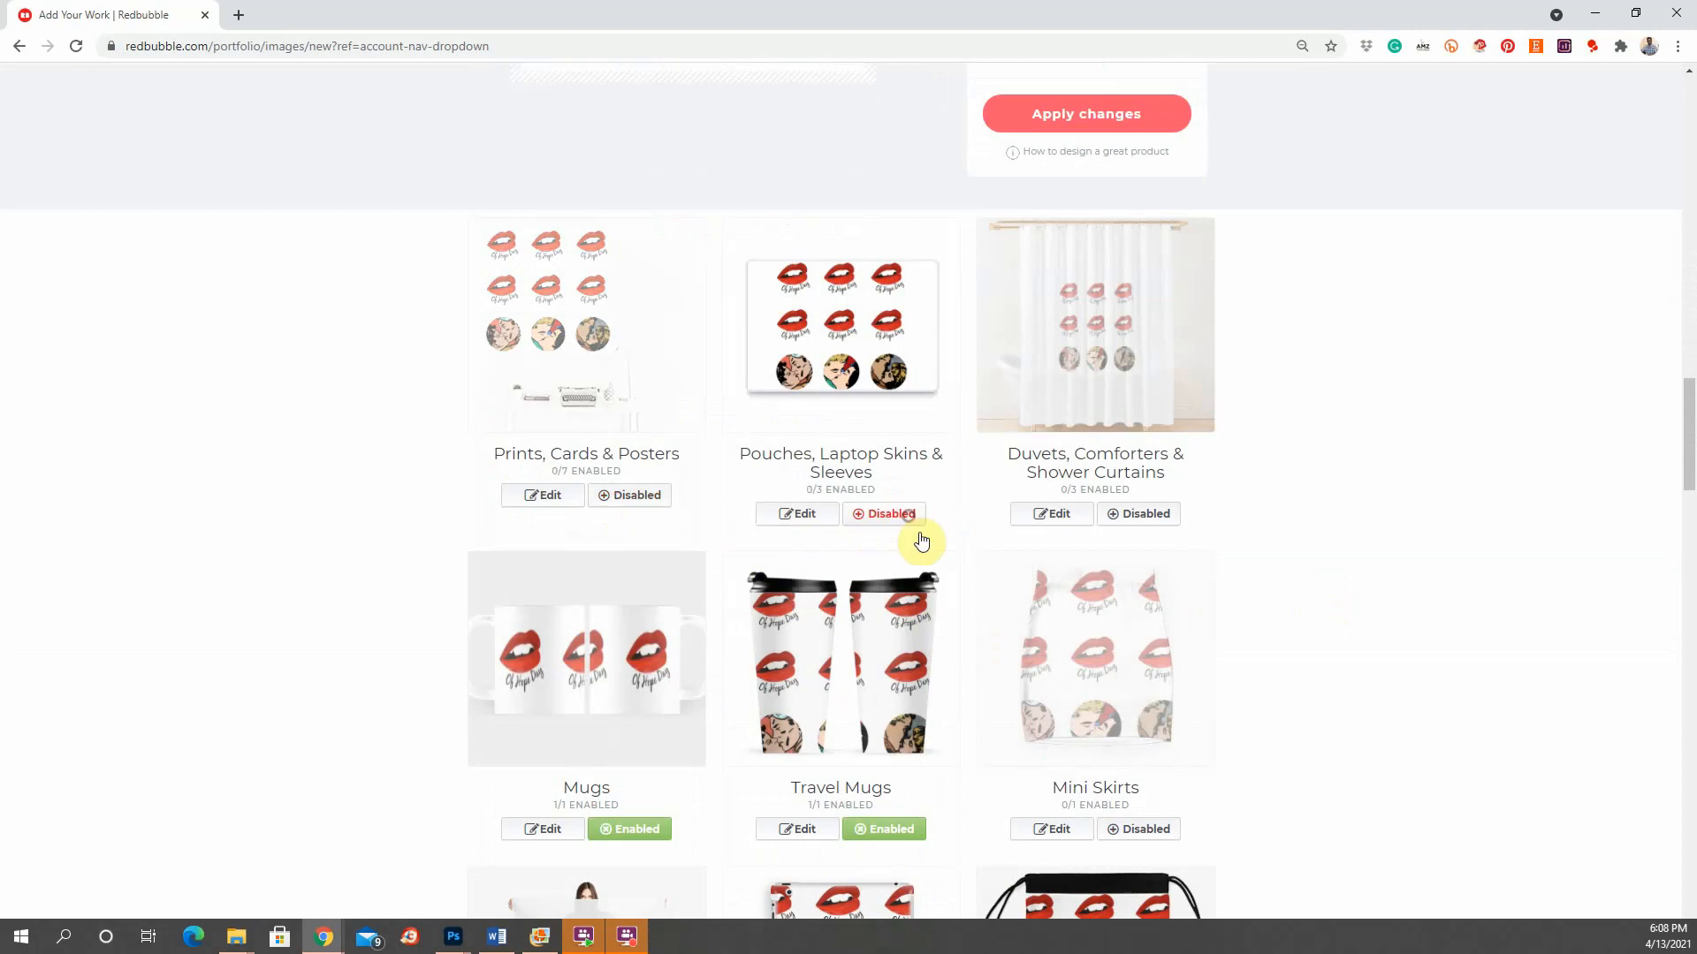
pyautogui.scroll(-3, 919, 541)
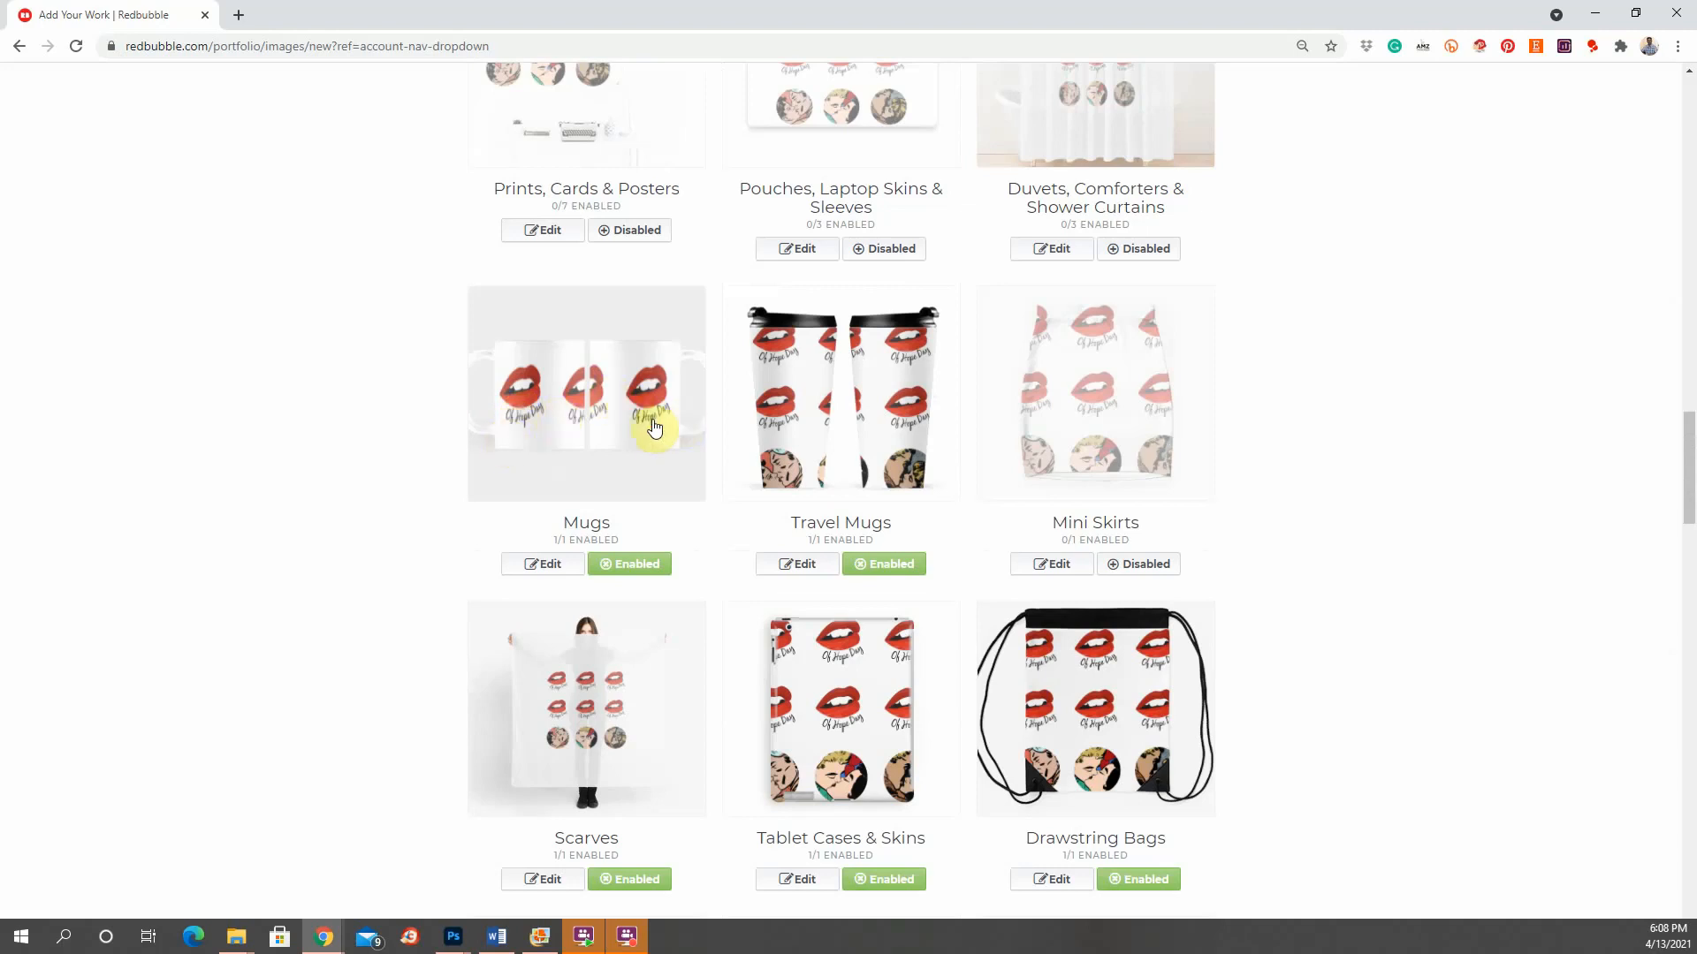
# Step: Shrink the Travel Mugs design to 56% of the product and disable Travel Mugs
pyautogui.click(652, 424)
pyautogui.scroll(-3, 779, 506)
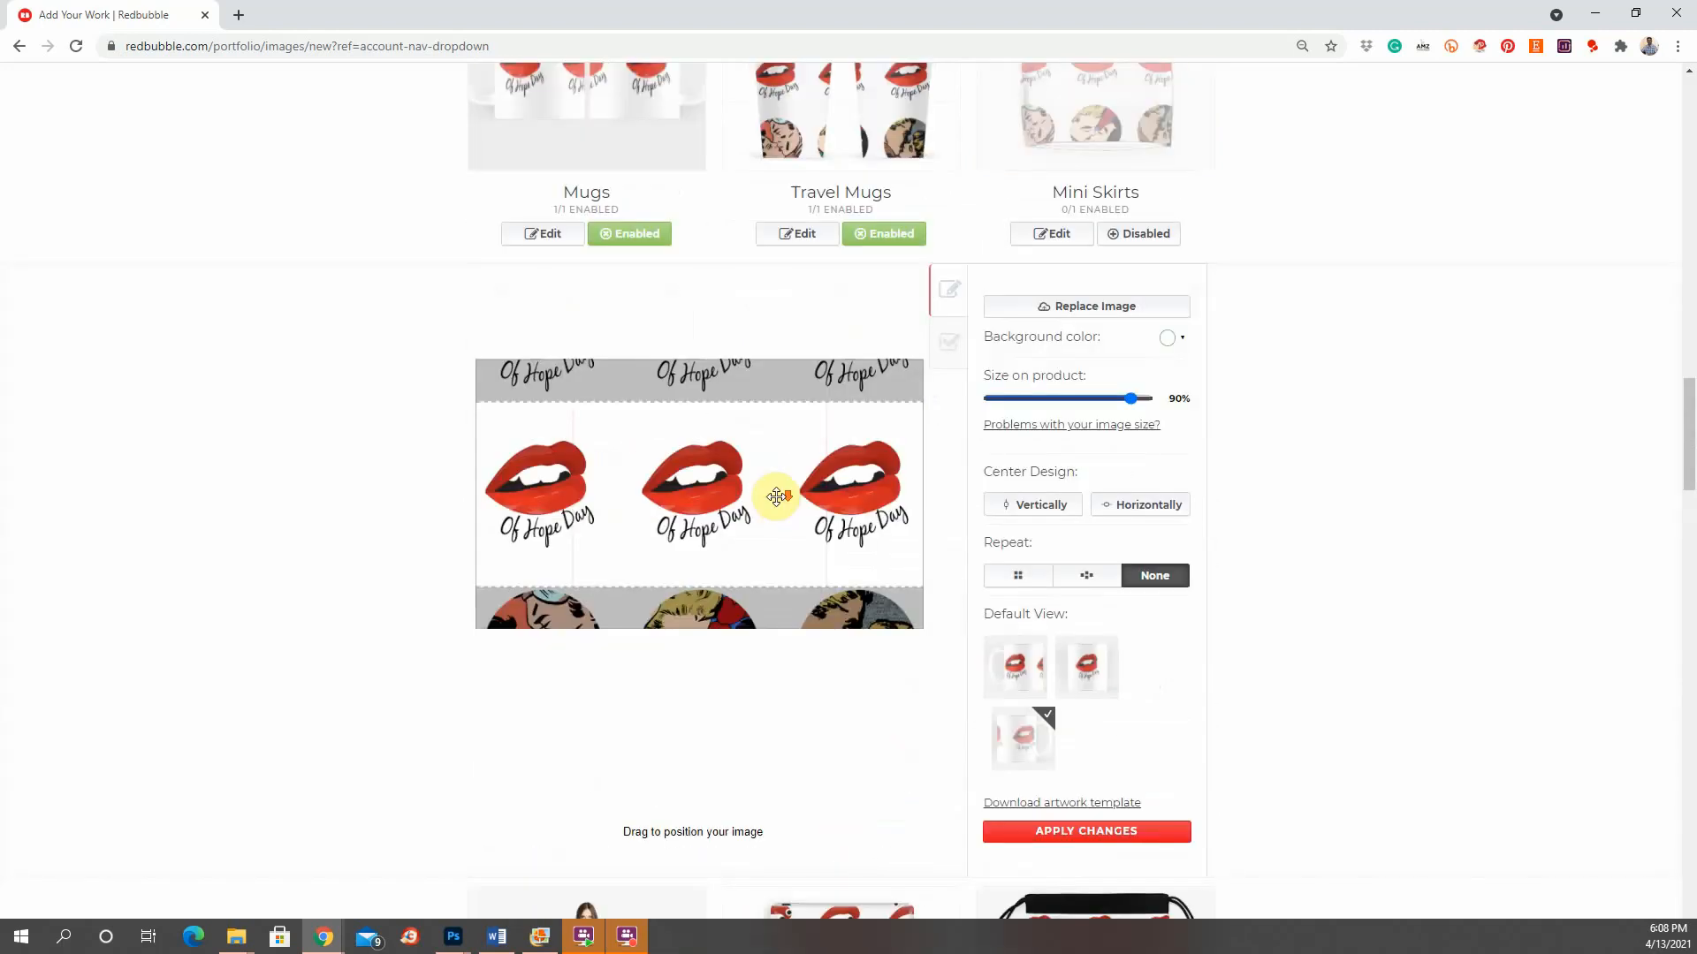
pyautogui.scroll(4, 775, 496)
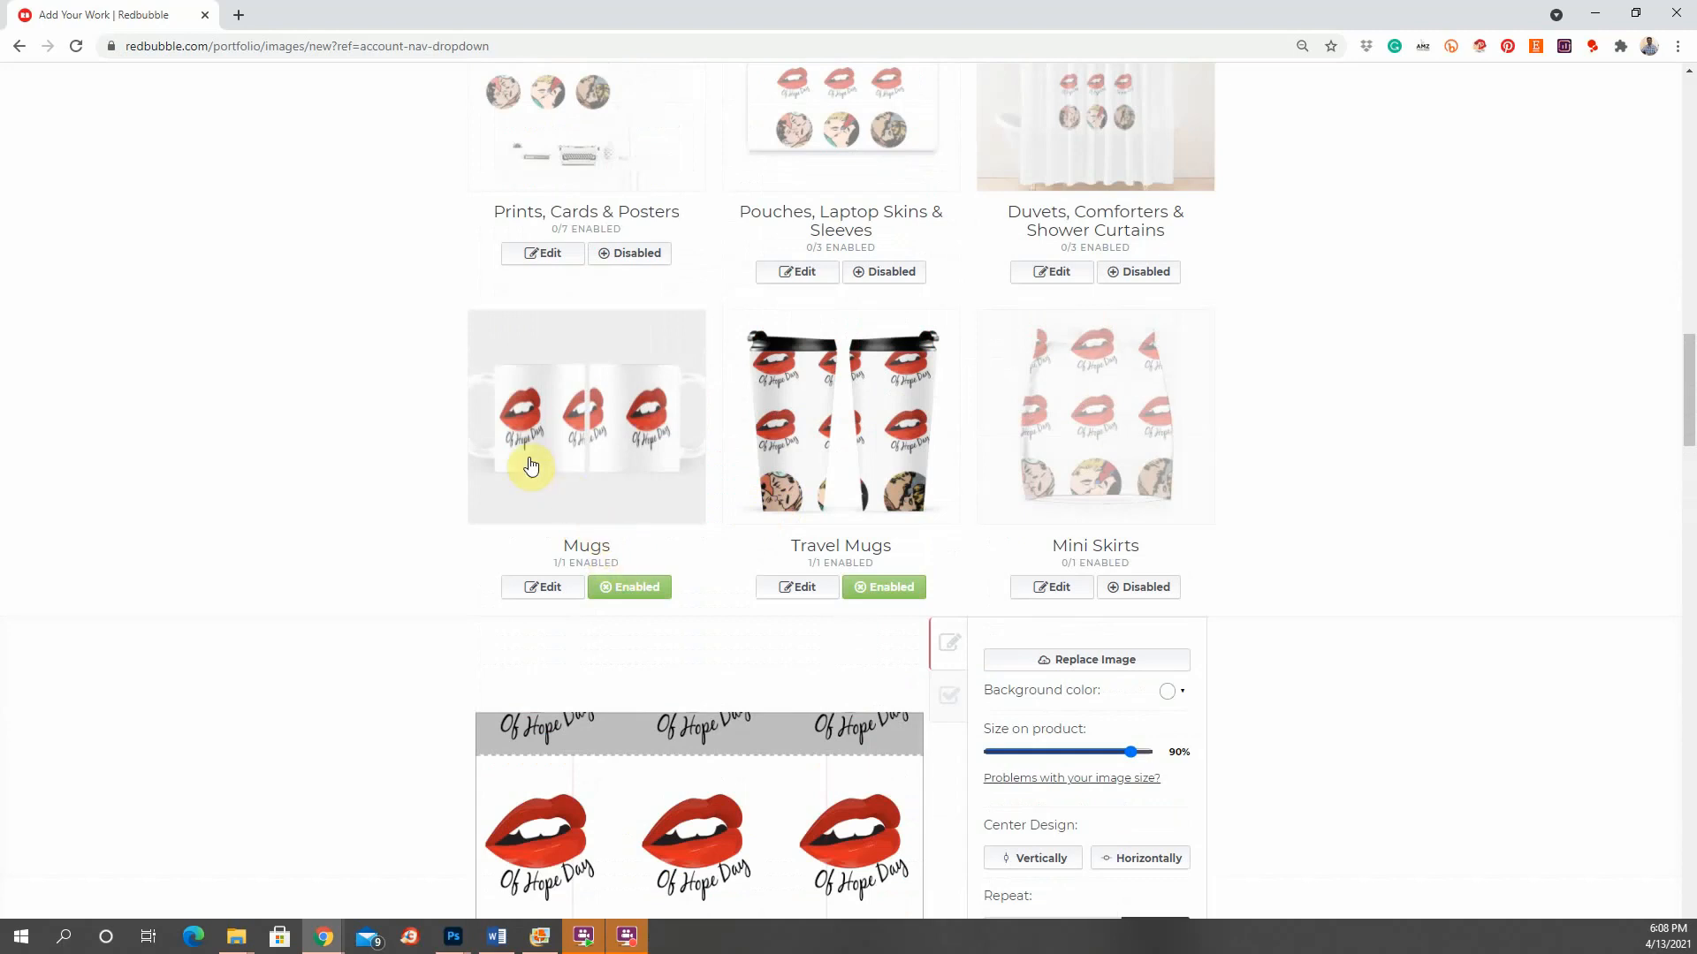
pyautogui.click(889, 445)
pyautogui.moveTo(1131, 487); pyautogui.dragTo(1077, 502)
pyautogui.click(891, 323)
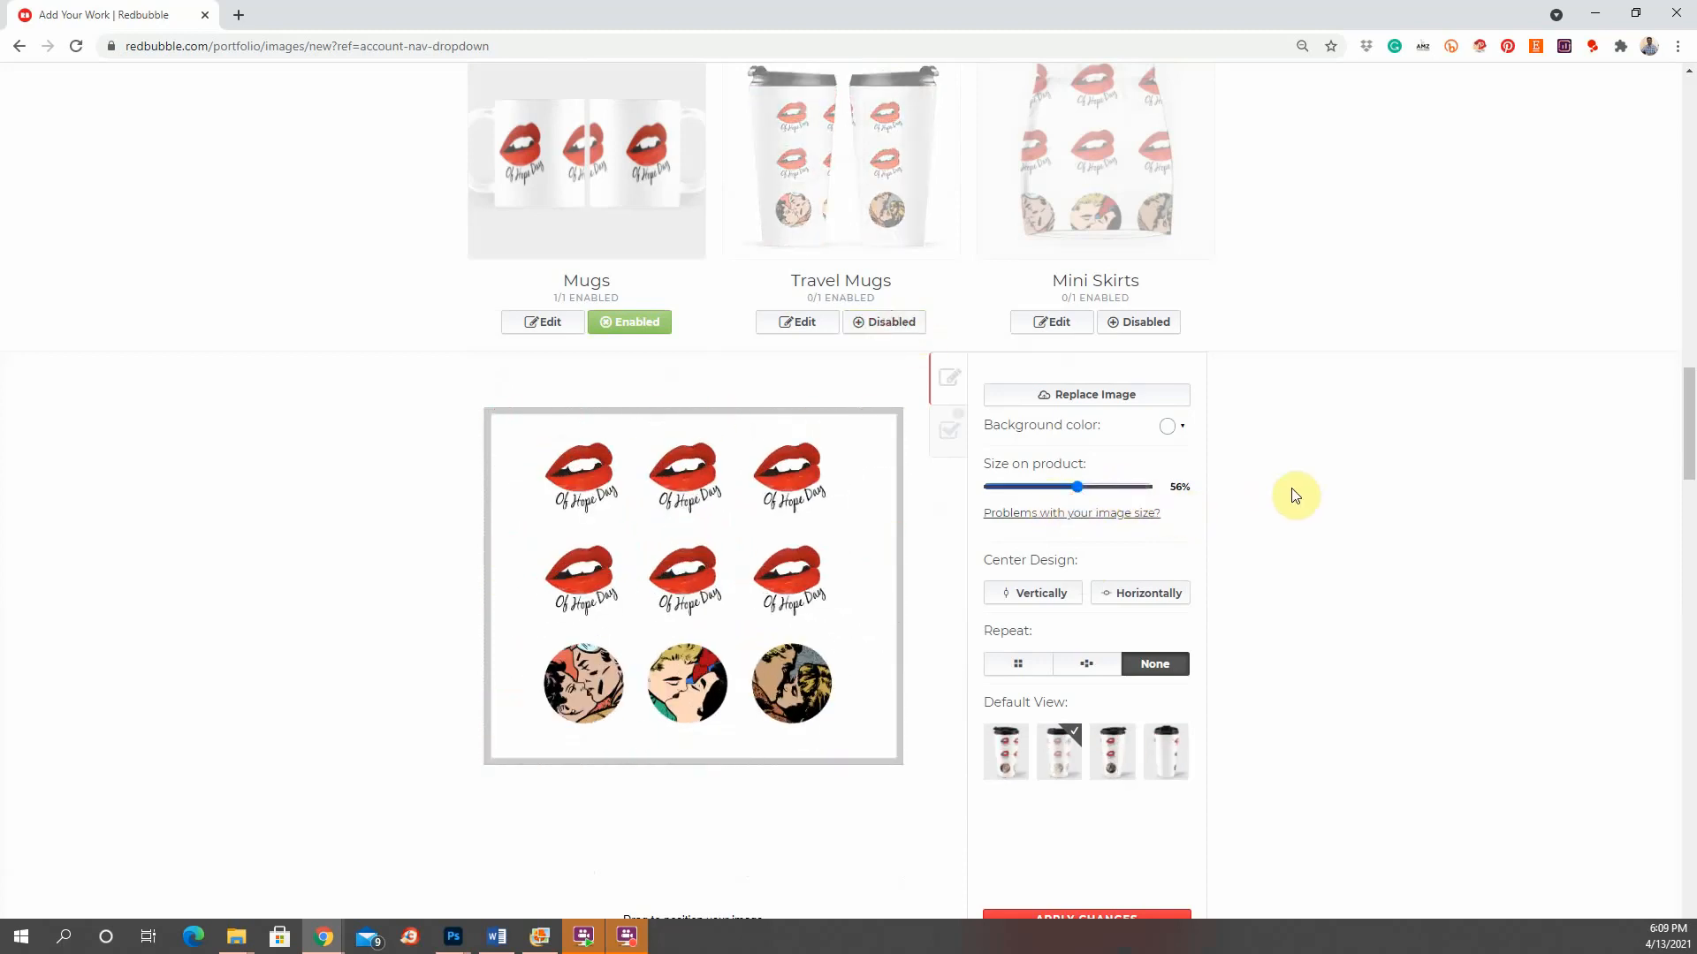
# Step: Disable the Scarves and Tablet Cases & Skins products
pyautogui.scroll(-8, 1294, 495)
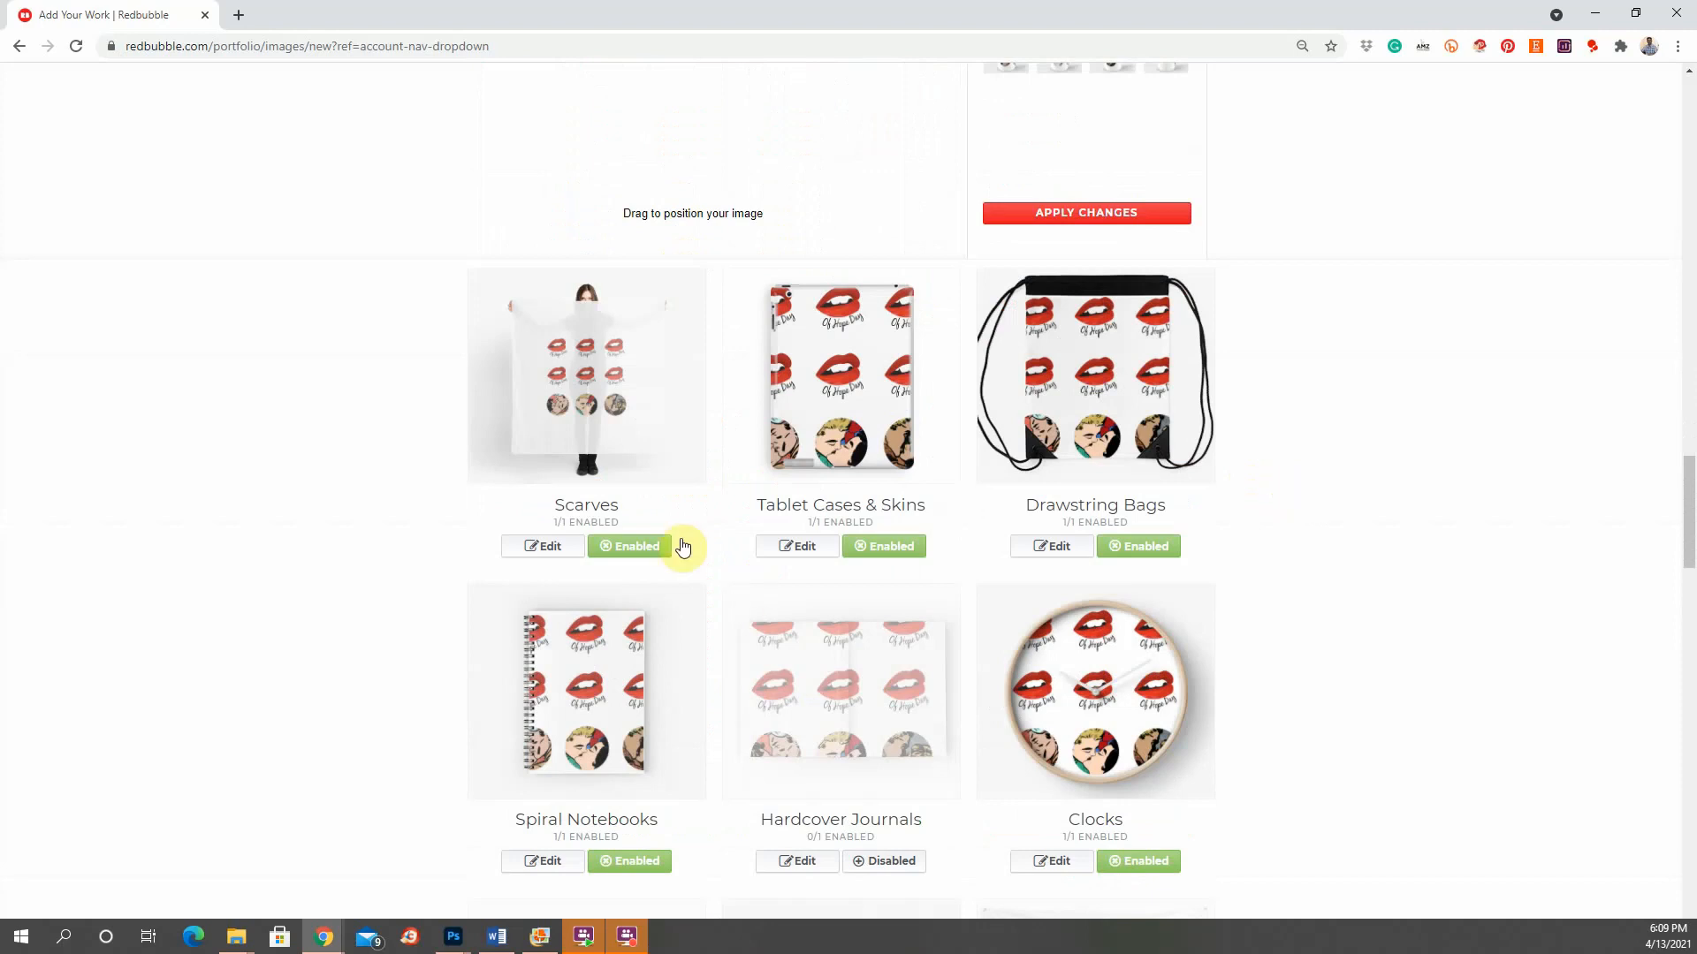
pyautogui.click(634, 547)
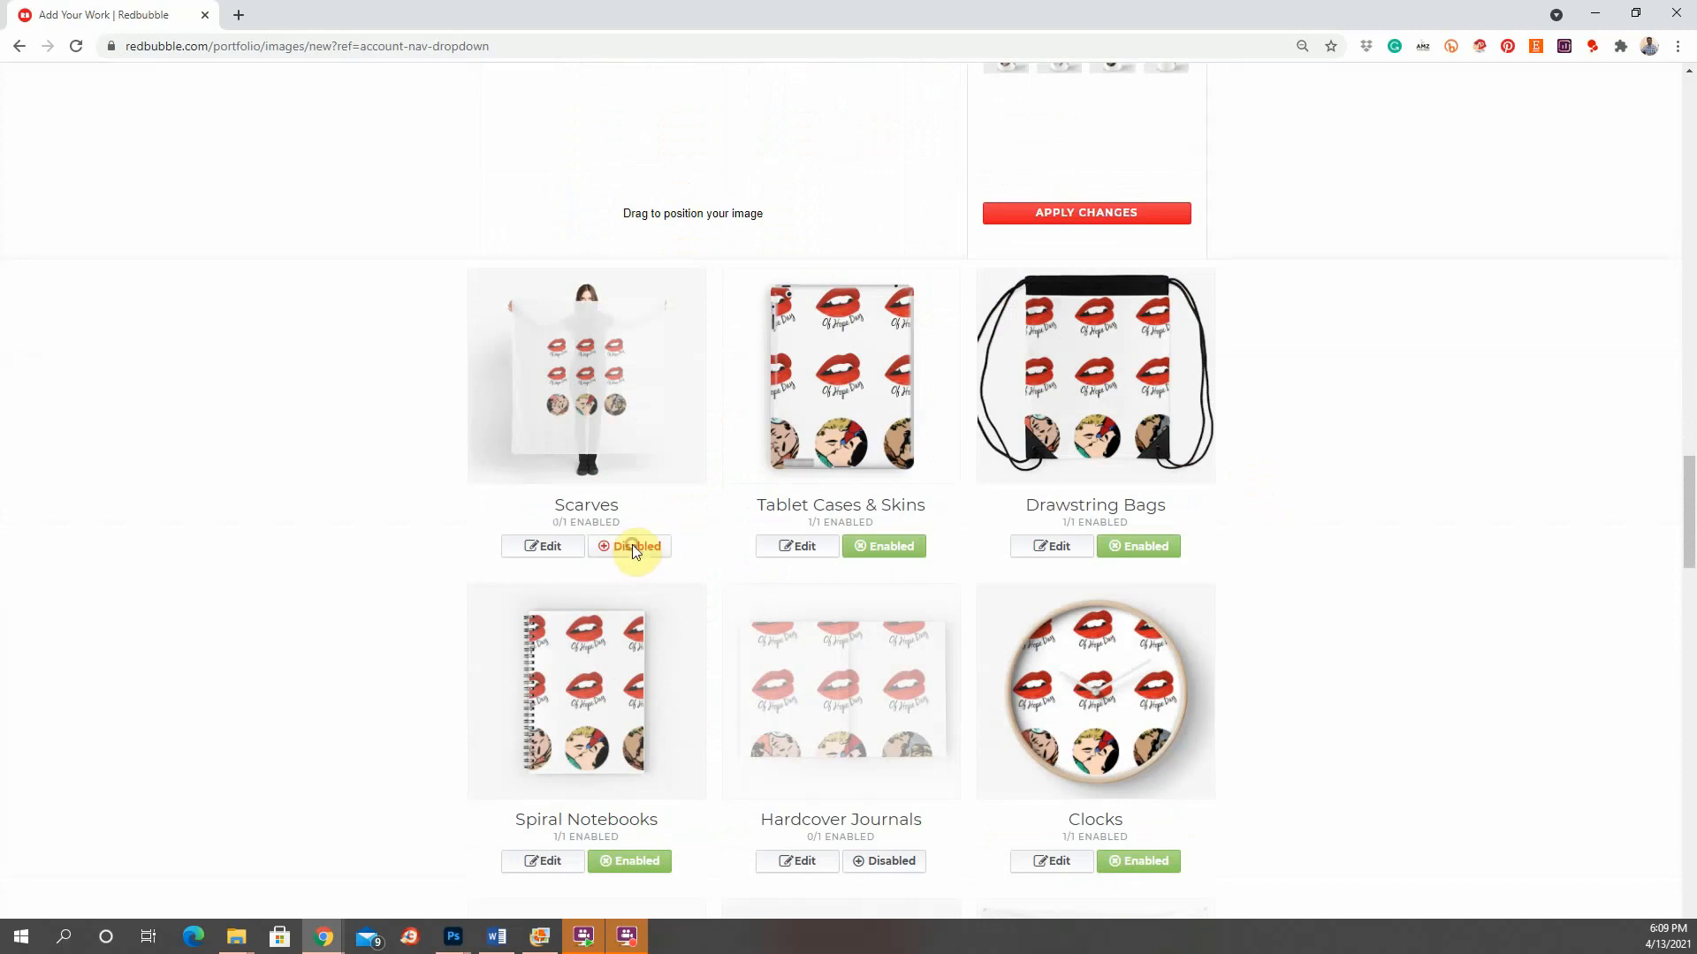
pyautogui.click(894, 551)
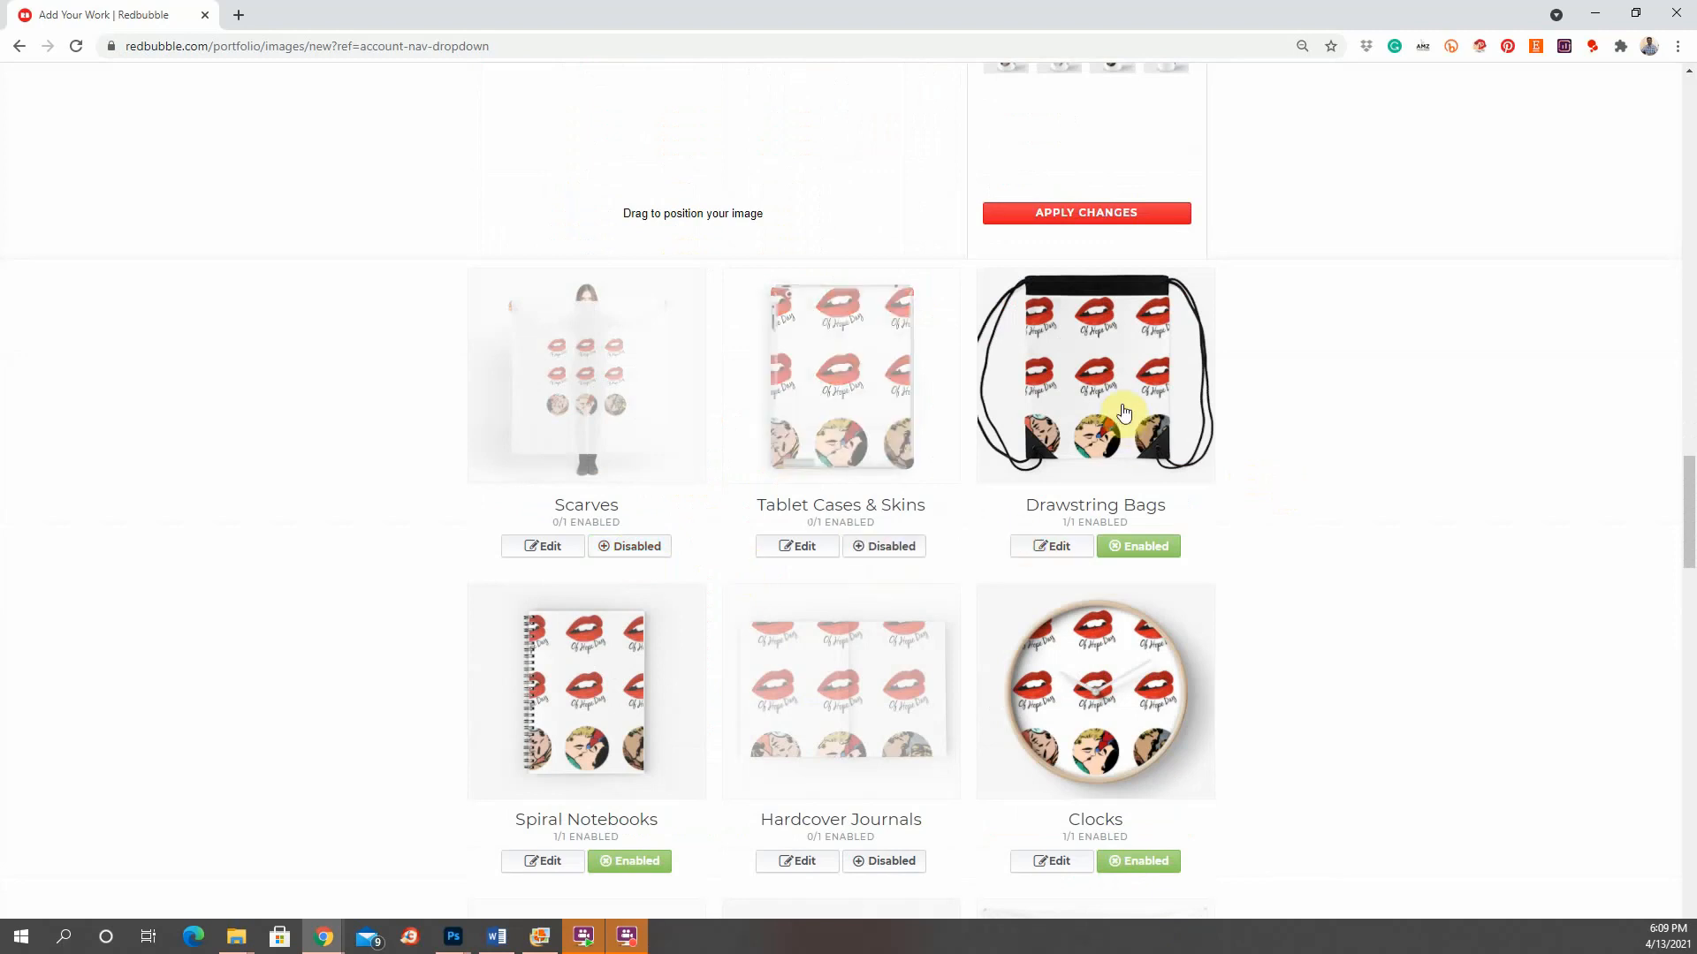
# Step: Scale the Drawstring Bags design to 73%, center it both ways, and nudge it slightly up
pyautogui.click(1120, 413)
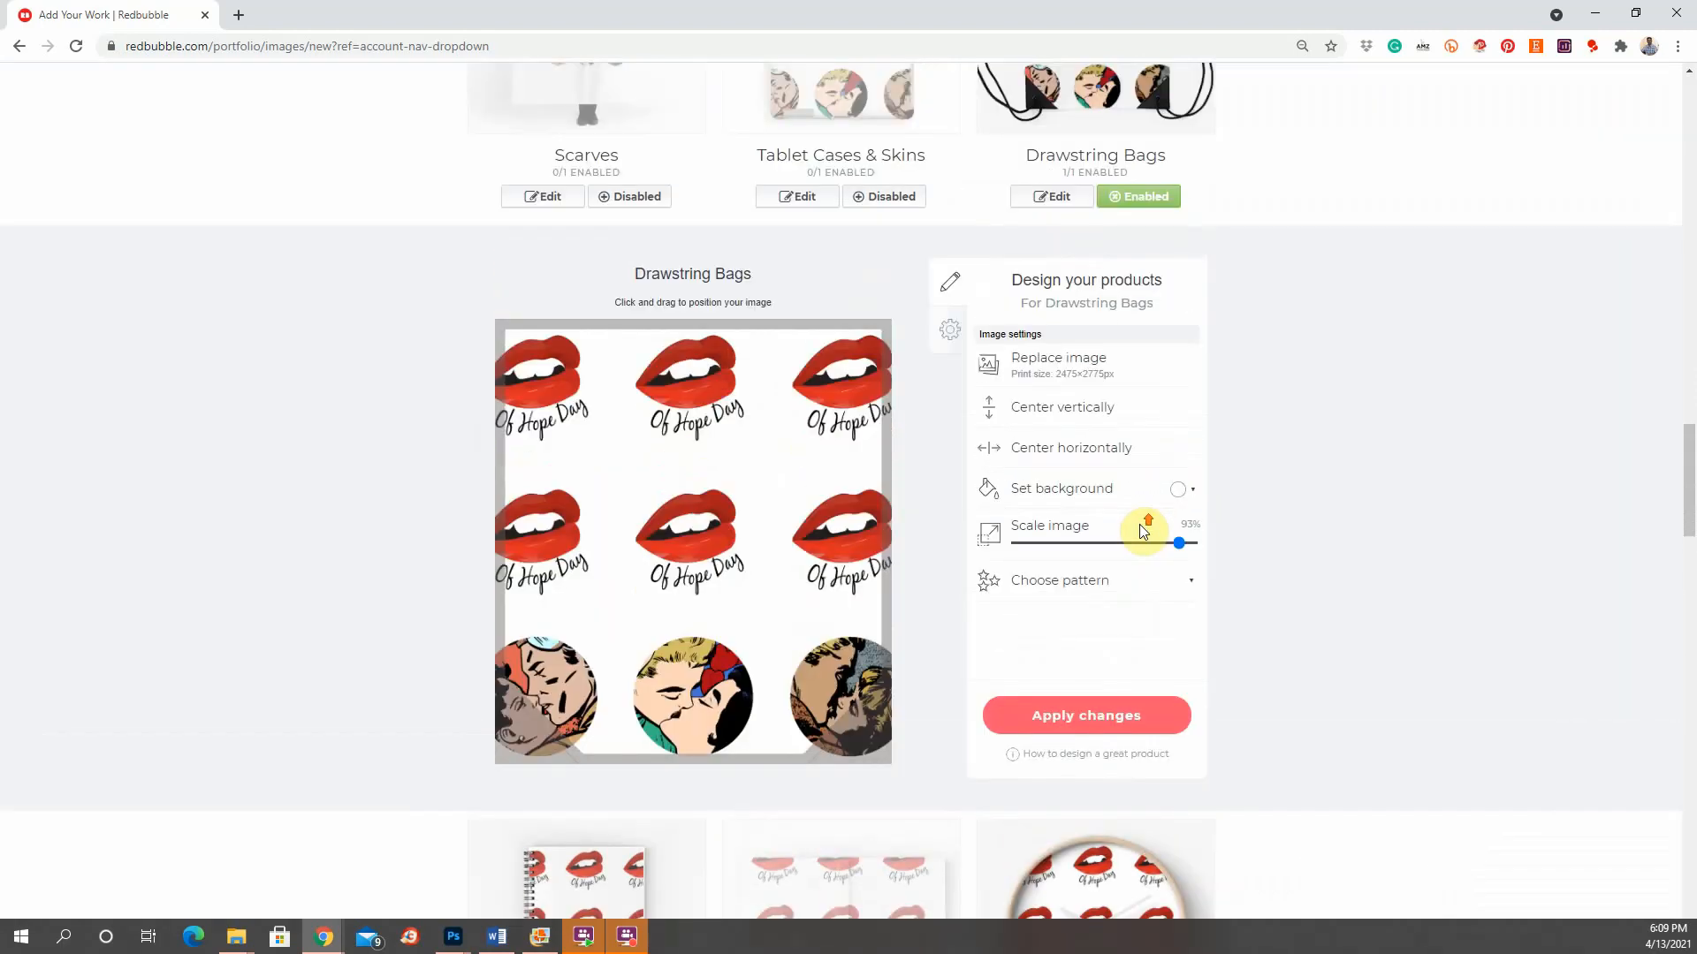
pyautogui.moveTo(1178, 542); pyautogui.dragTo(1145, 541)
pyautogui.click(1095, 446)
pyautogui.click(1091, 411)
pyautogui.moveTo(697, 525); pyautogui.dragTo(698, 499)
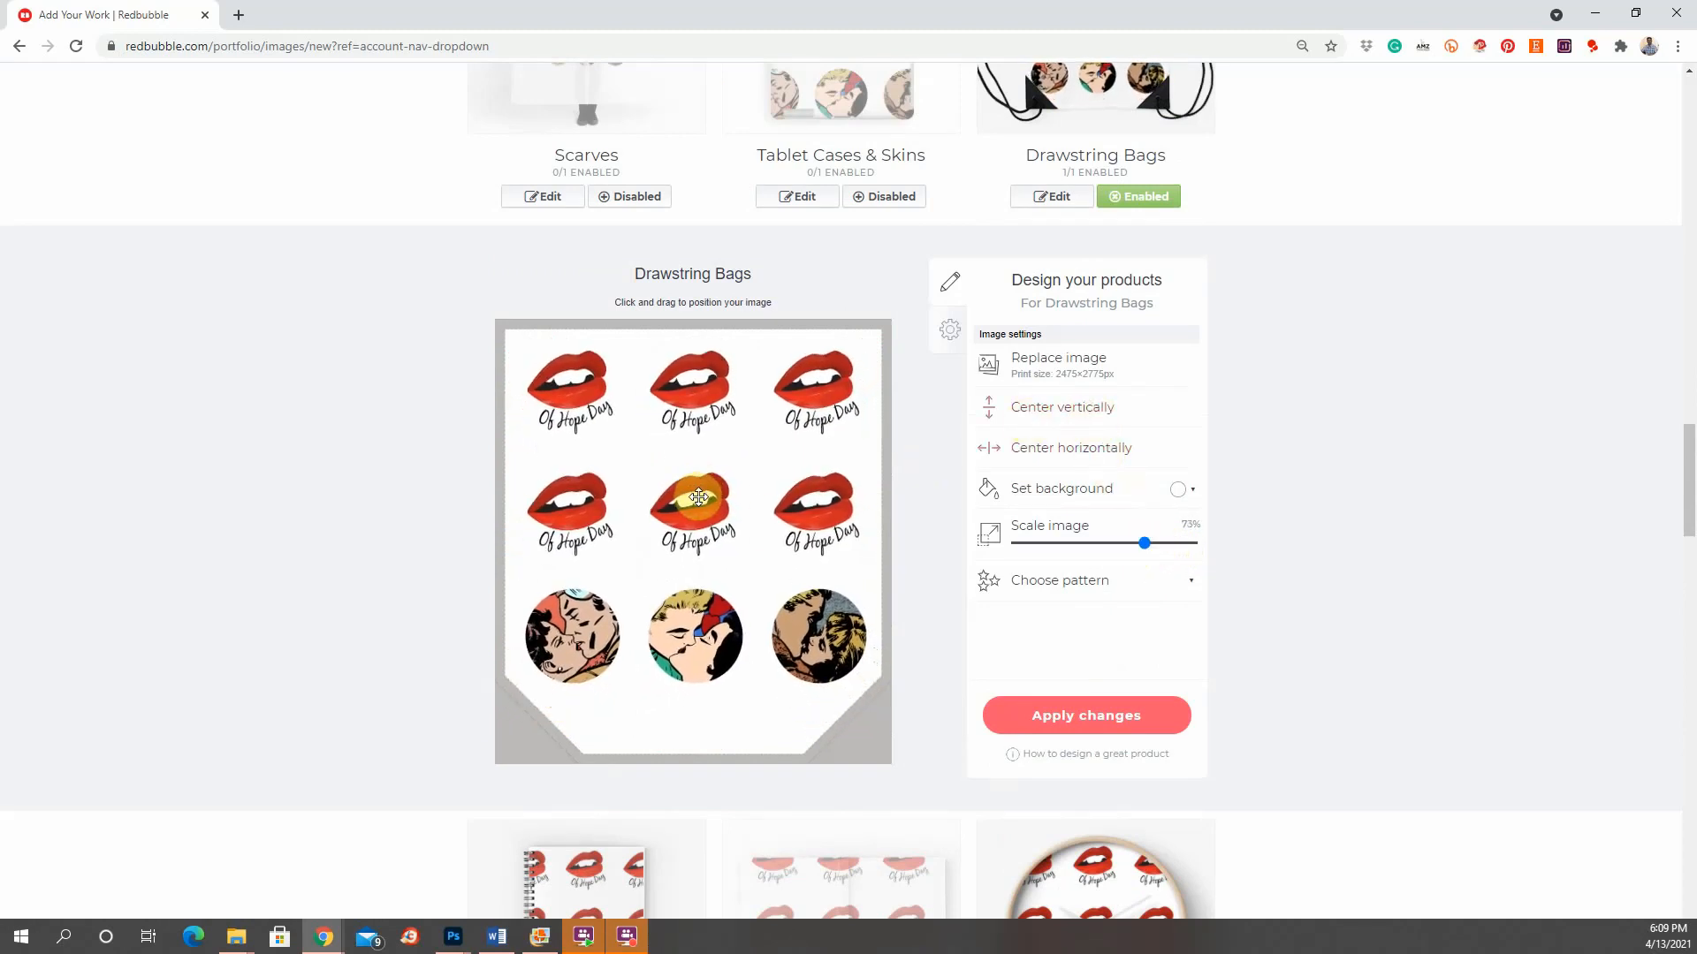
pyautogui.scroll(4, 1227, 513)
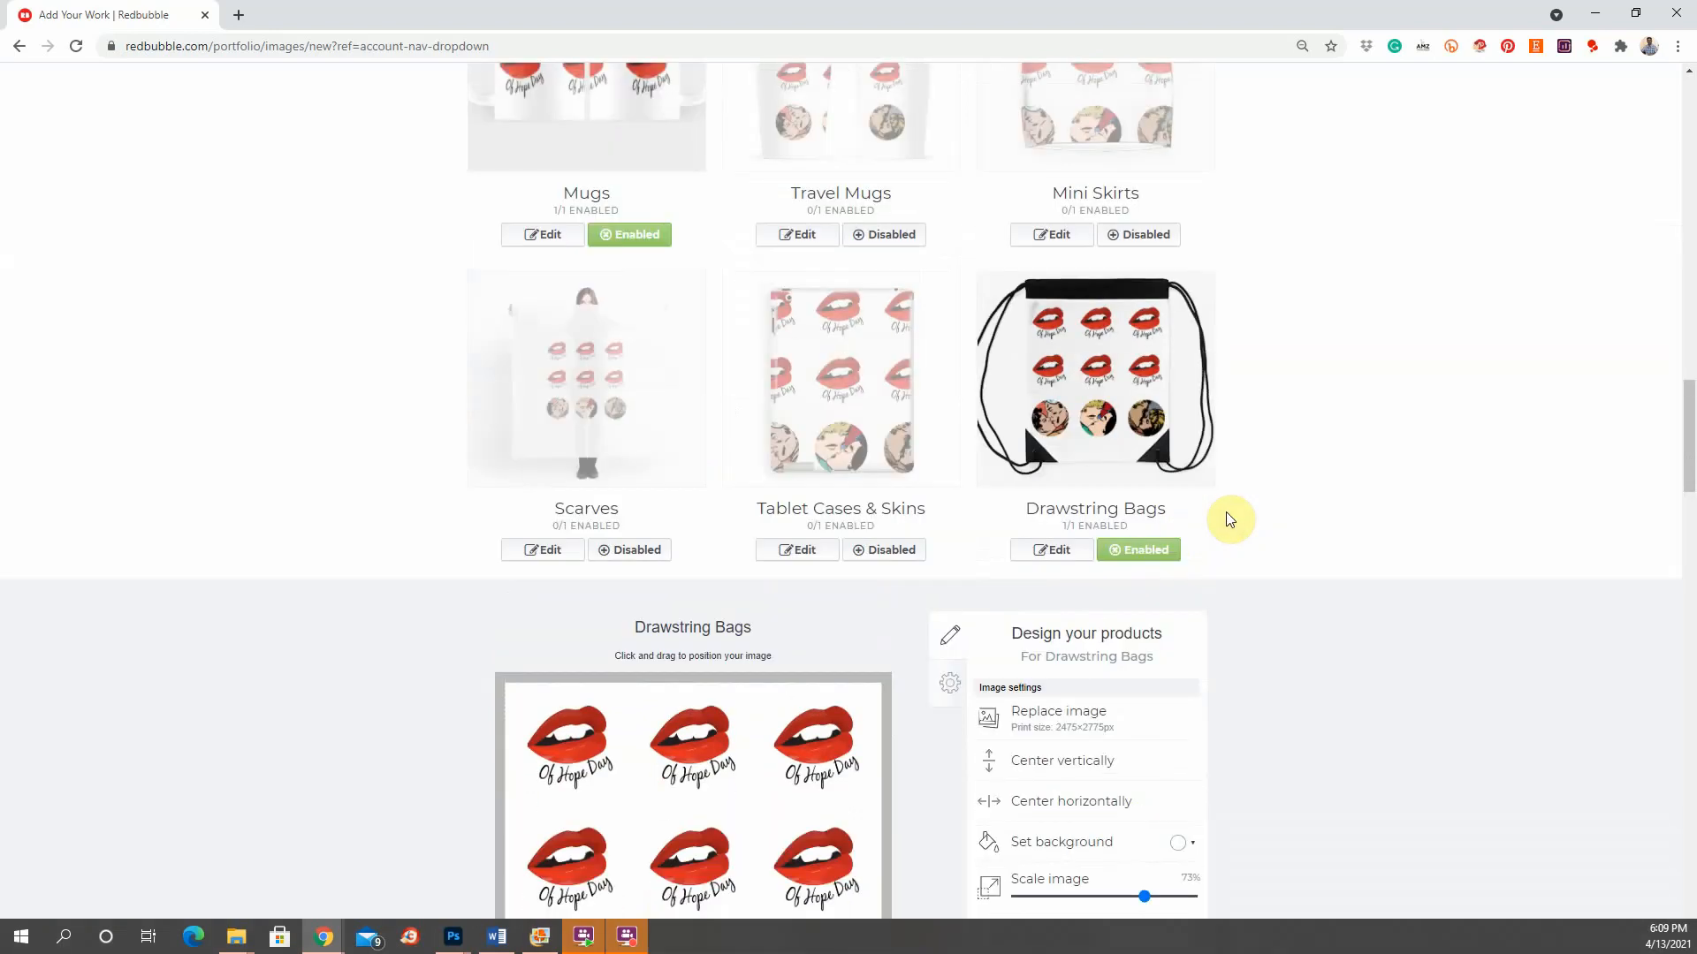
pyautogui.scroll(-3, 1227, 512)
pyautogui.scroll(-7, 1227, 512)
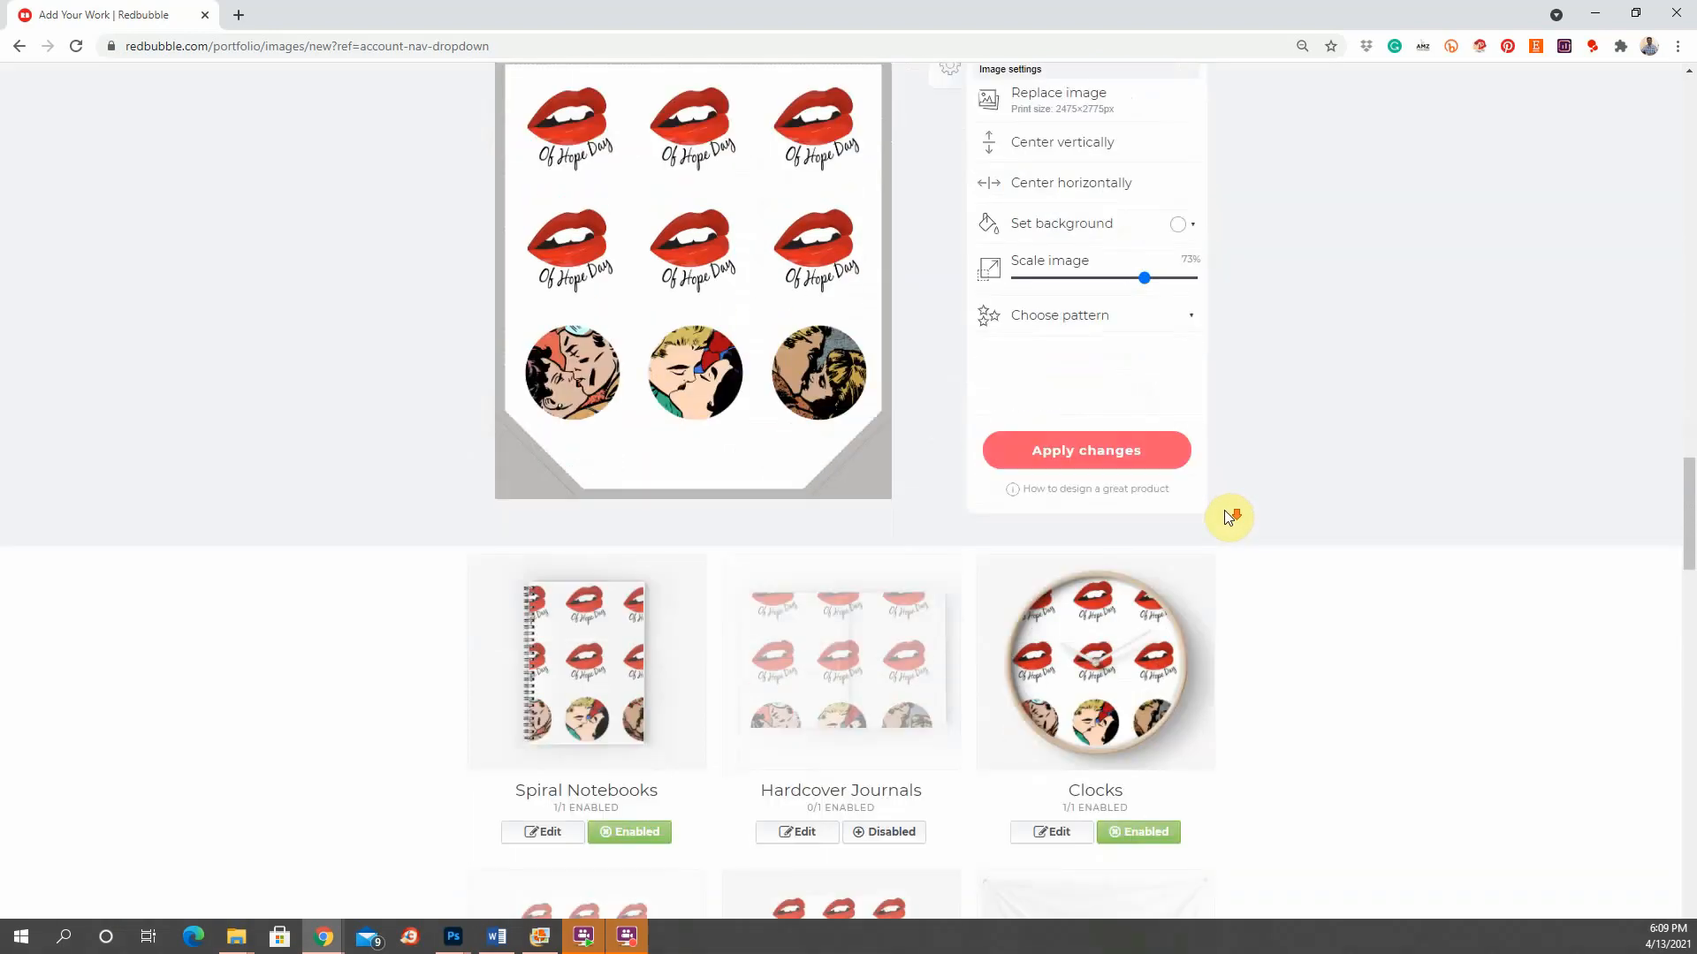
# Step: Disable Clocks, Spiral Notebooks, Acrylic Blocks & Coasters, Water Bottles and Pin Buttons
pyautogui.click(1141, 569)
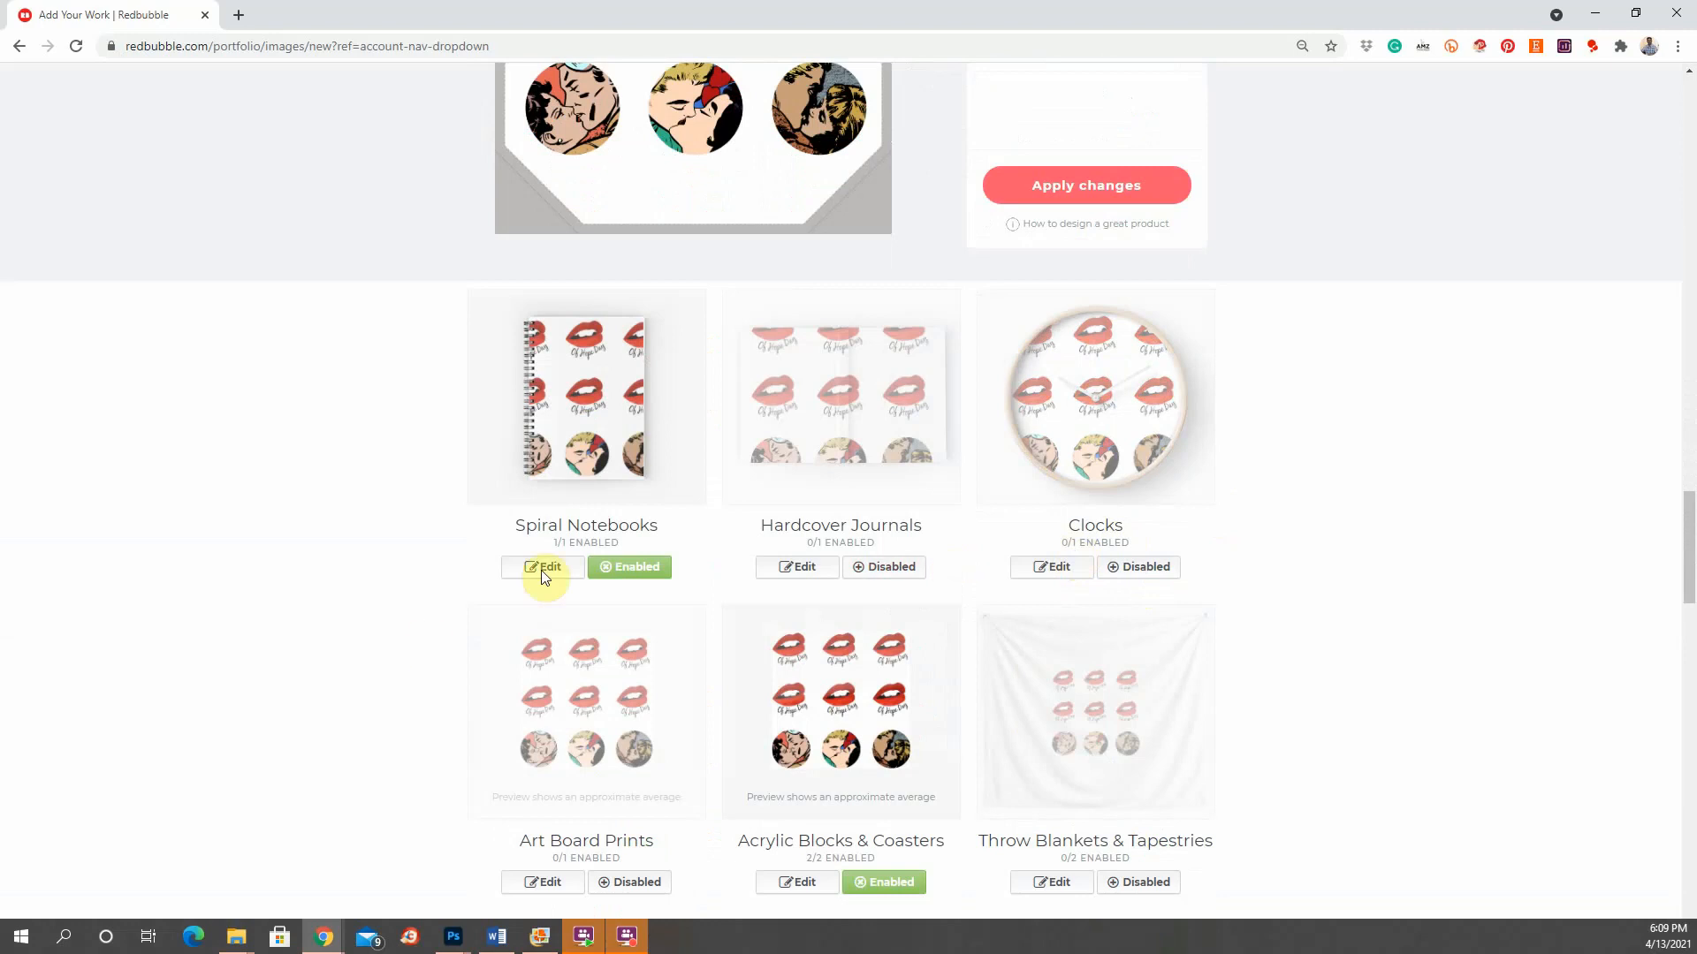
pyautogui.click(642, 570)
pyautogui.scroll(-2, 636, 570)
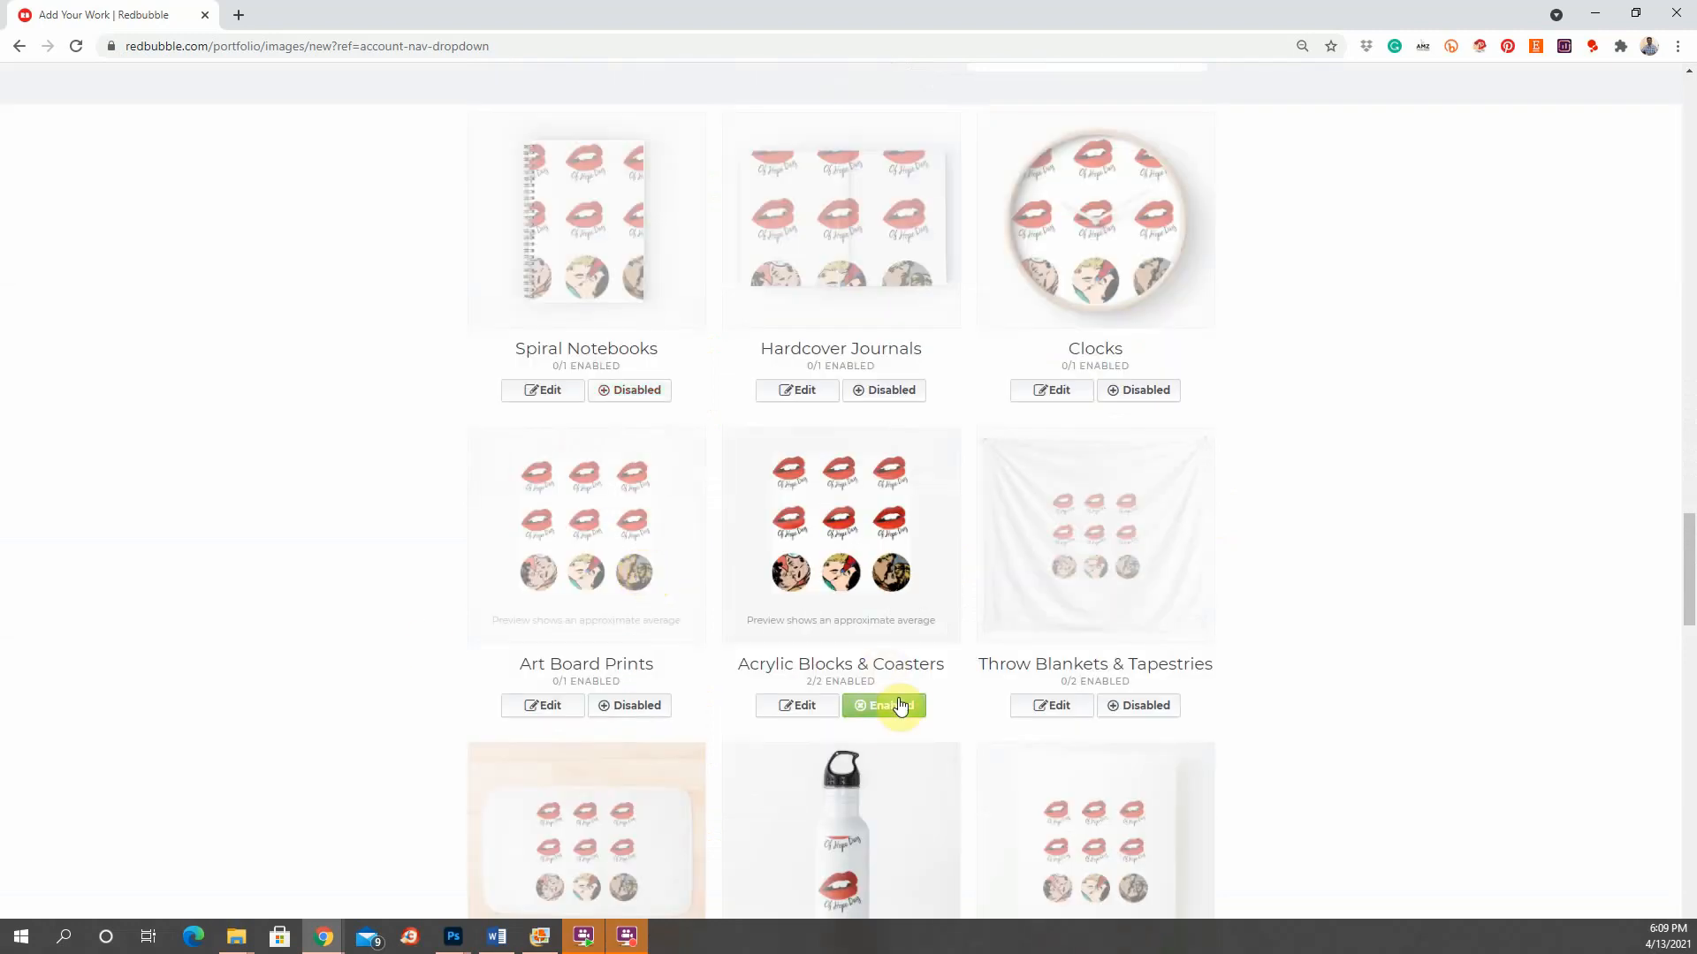
pyautogui.click(884, 705)
pyautogui.scroll(-5, 1280, 545)
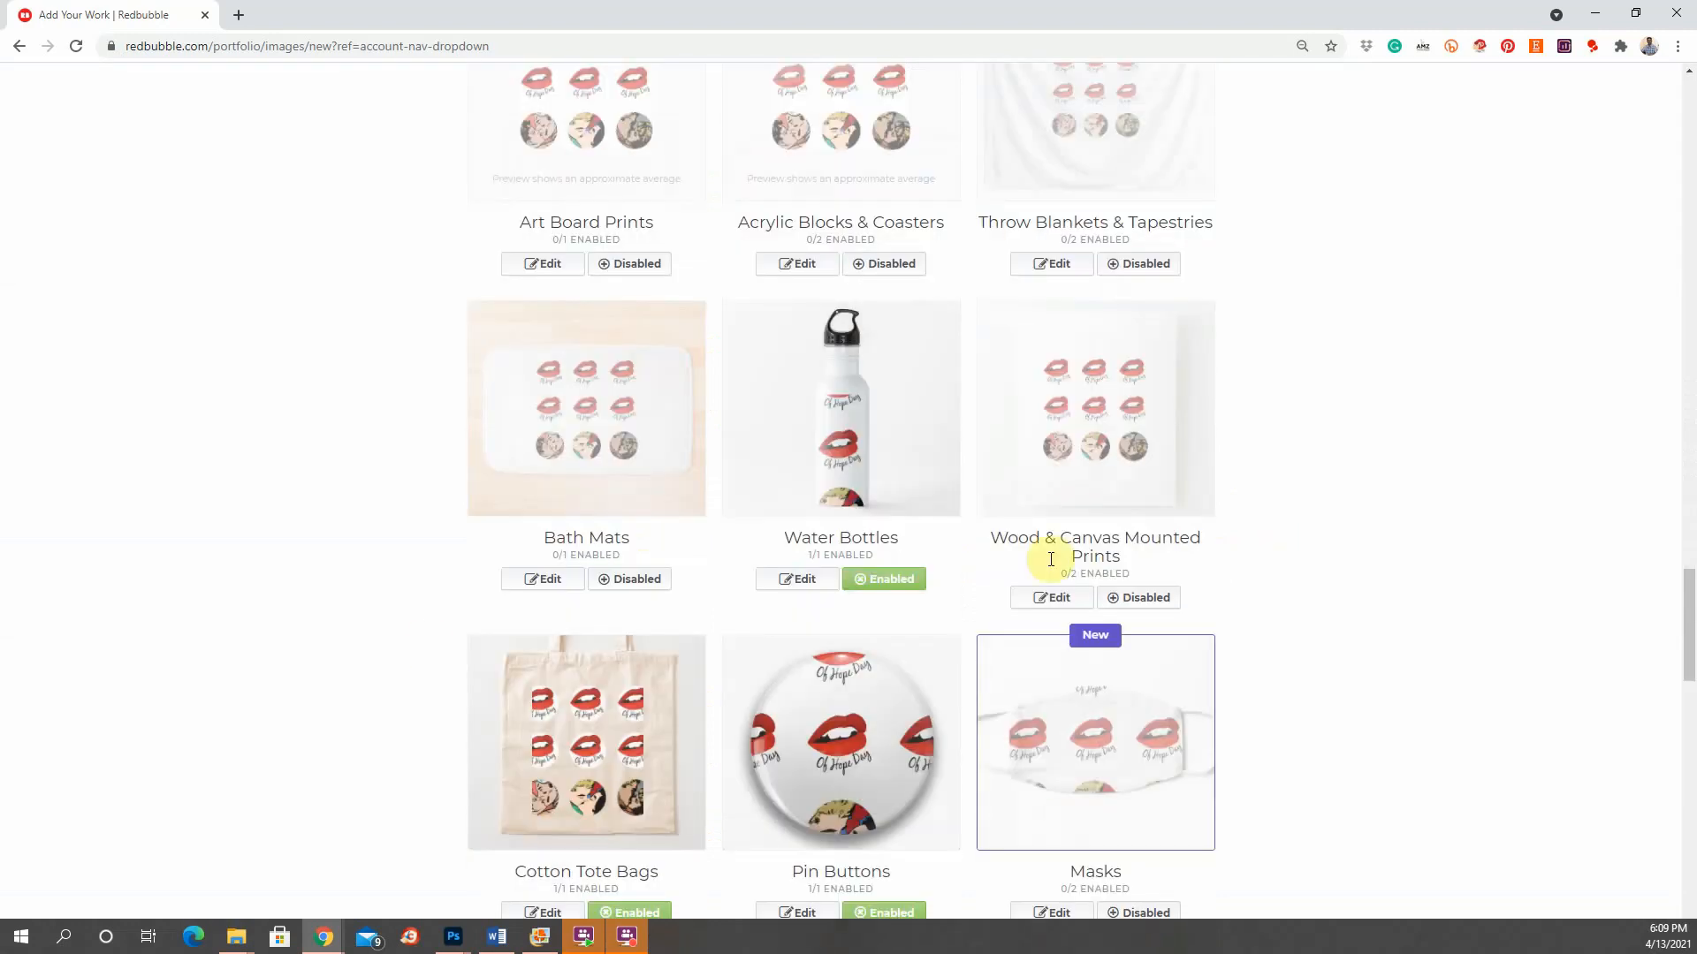
pyautogui.click(914, 576)
pyautogui.scroll(-3, 954, 576)
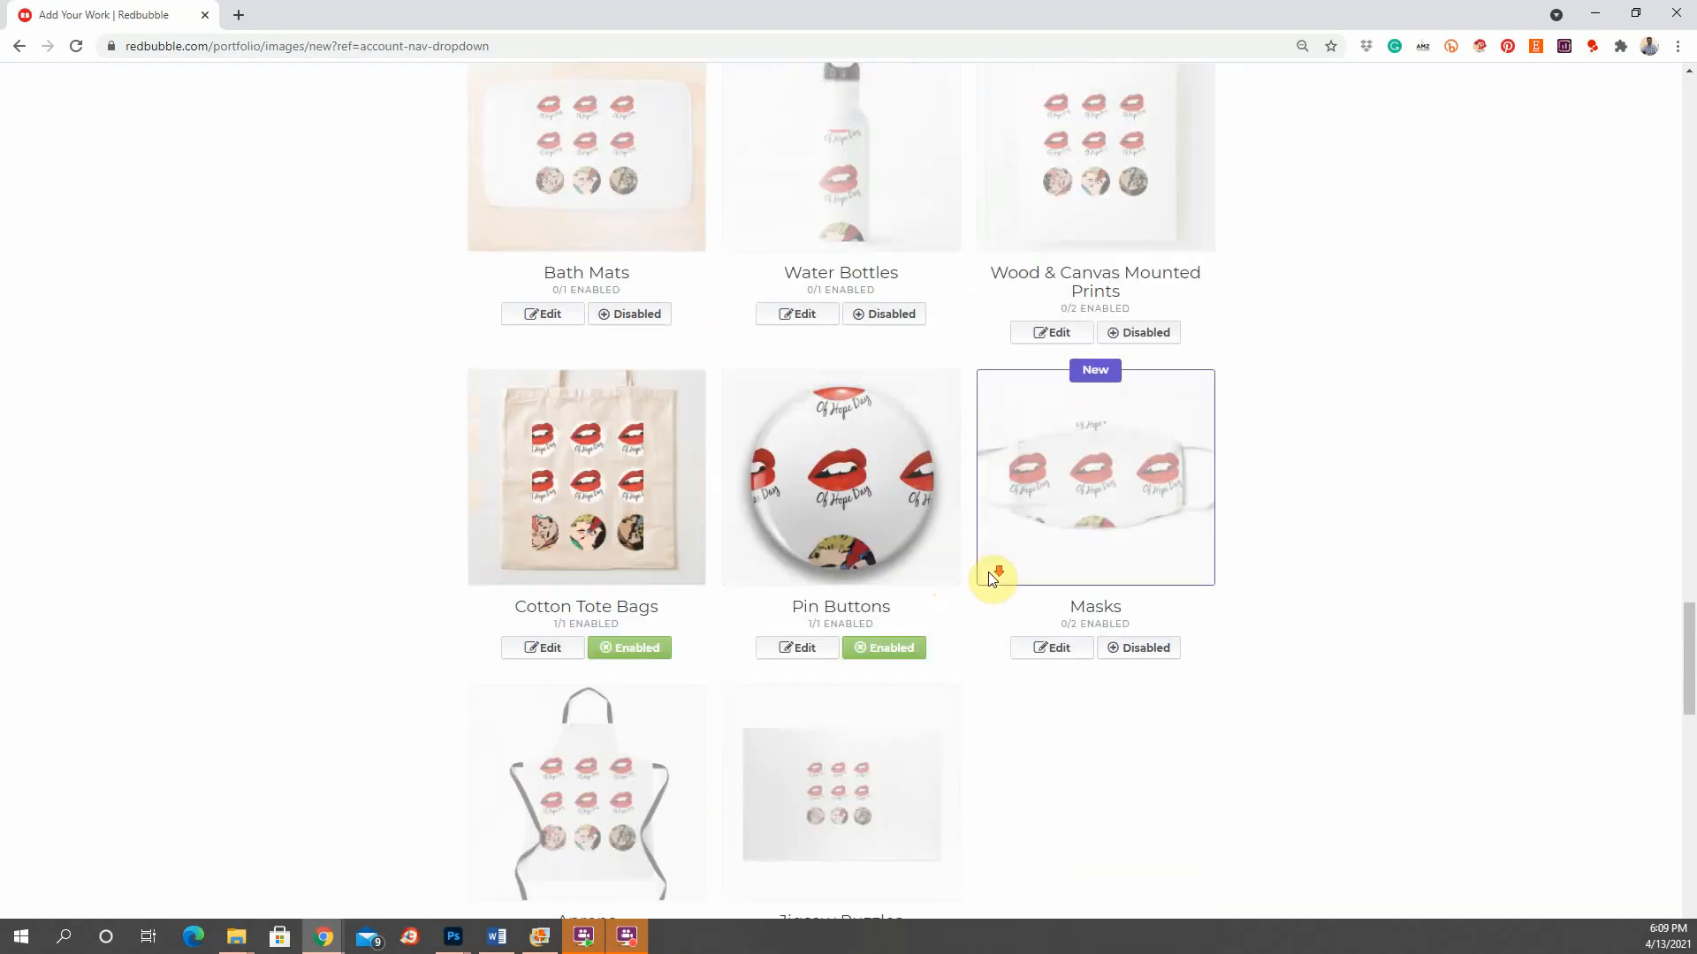
pyautogui.click(856, 648)
# Step: Disable Cotton Tote Bags and Fitted Masks, then return to the top of the form
pyautogui.click(656, 649)
pyautogui.scroll(-11, 675, 663)
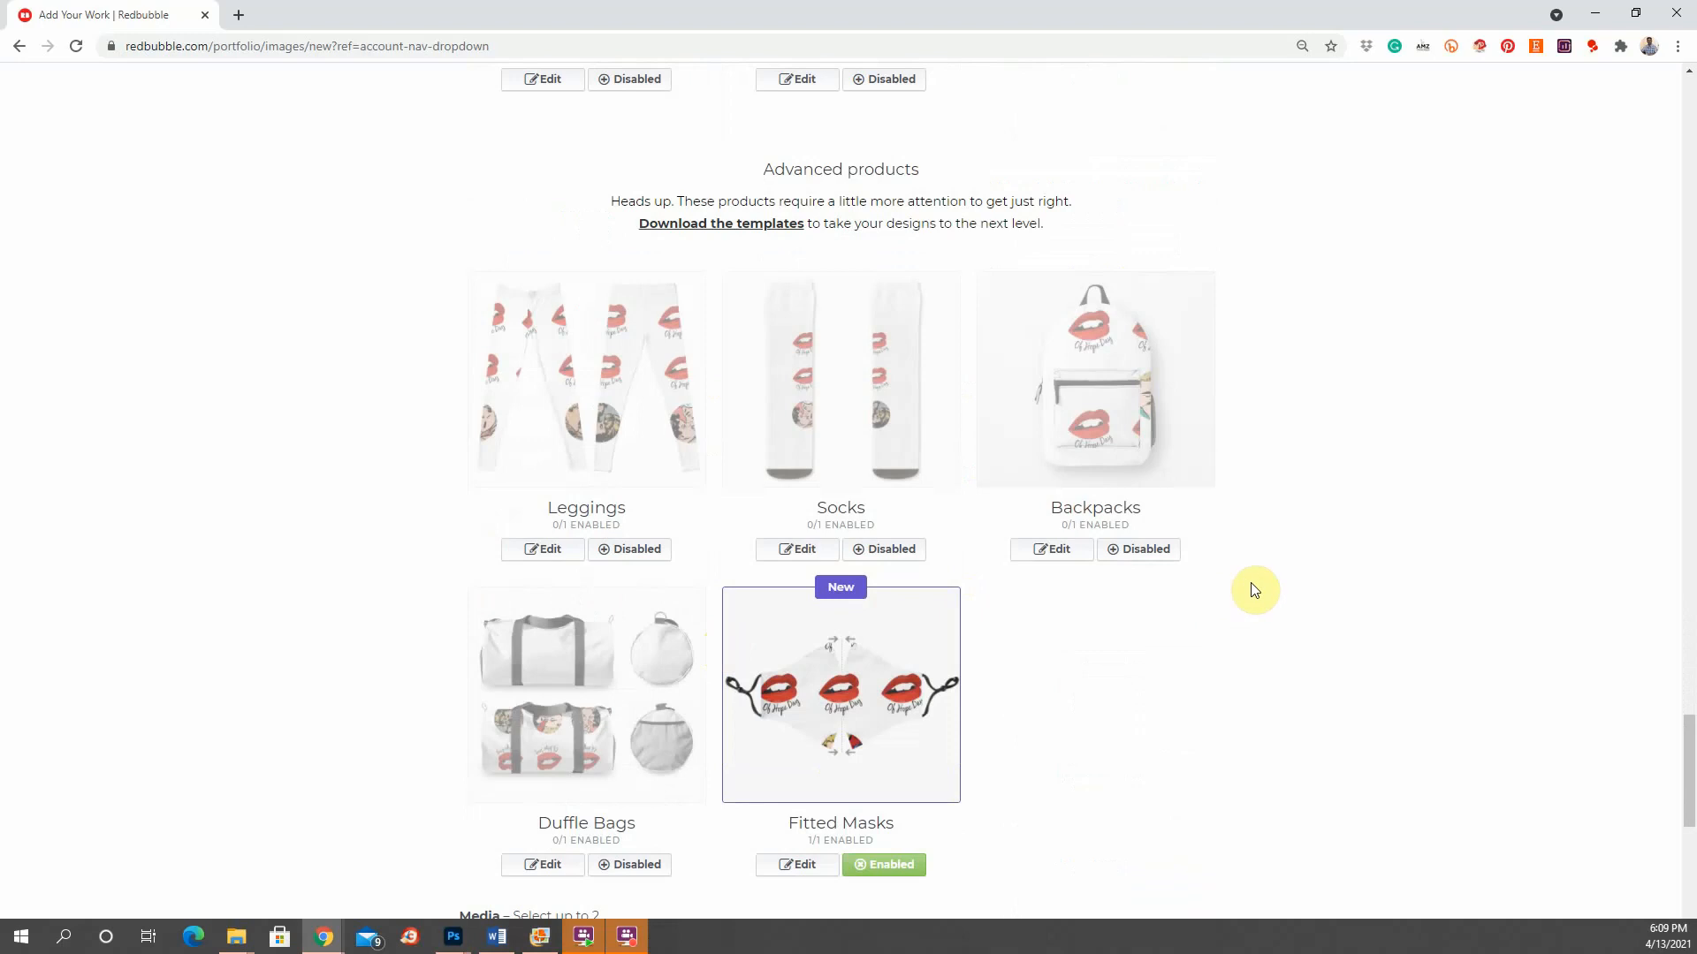
pyautogui.scroll(-3, 1254, 590)
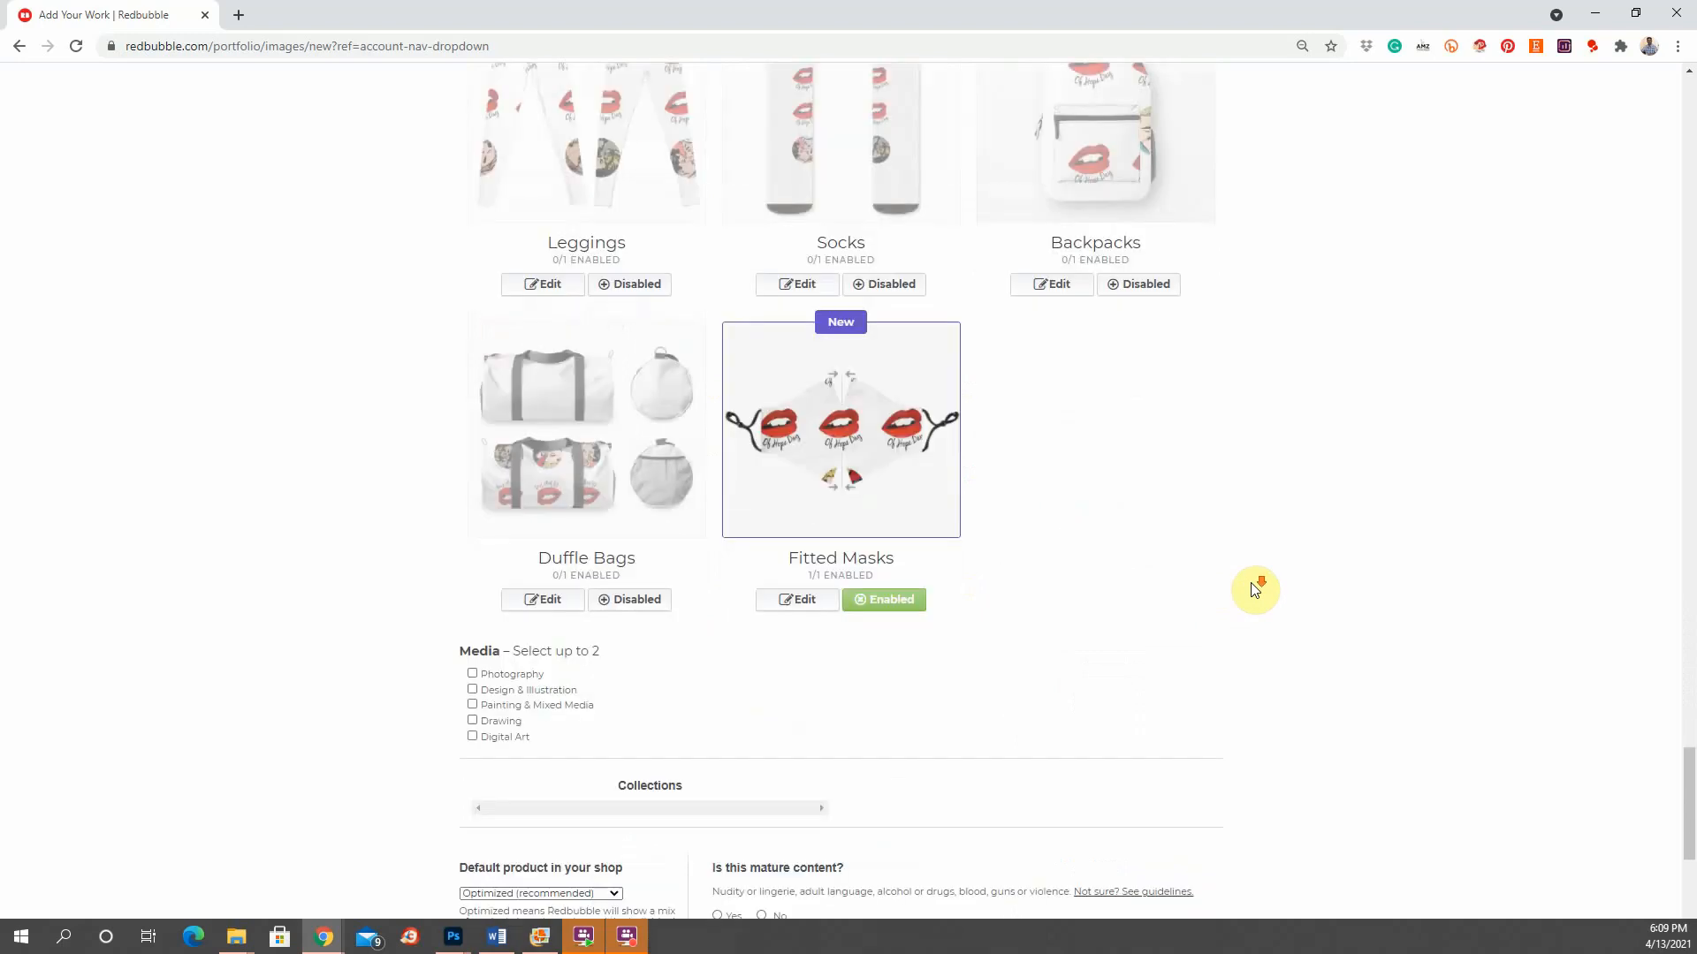
pyautogui.click(881, 605)
pyautogui.scroll(3, 1552, 777)
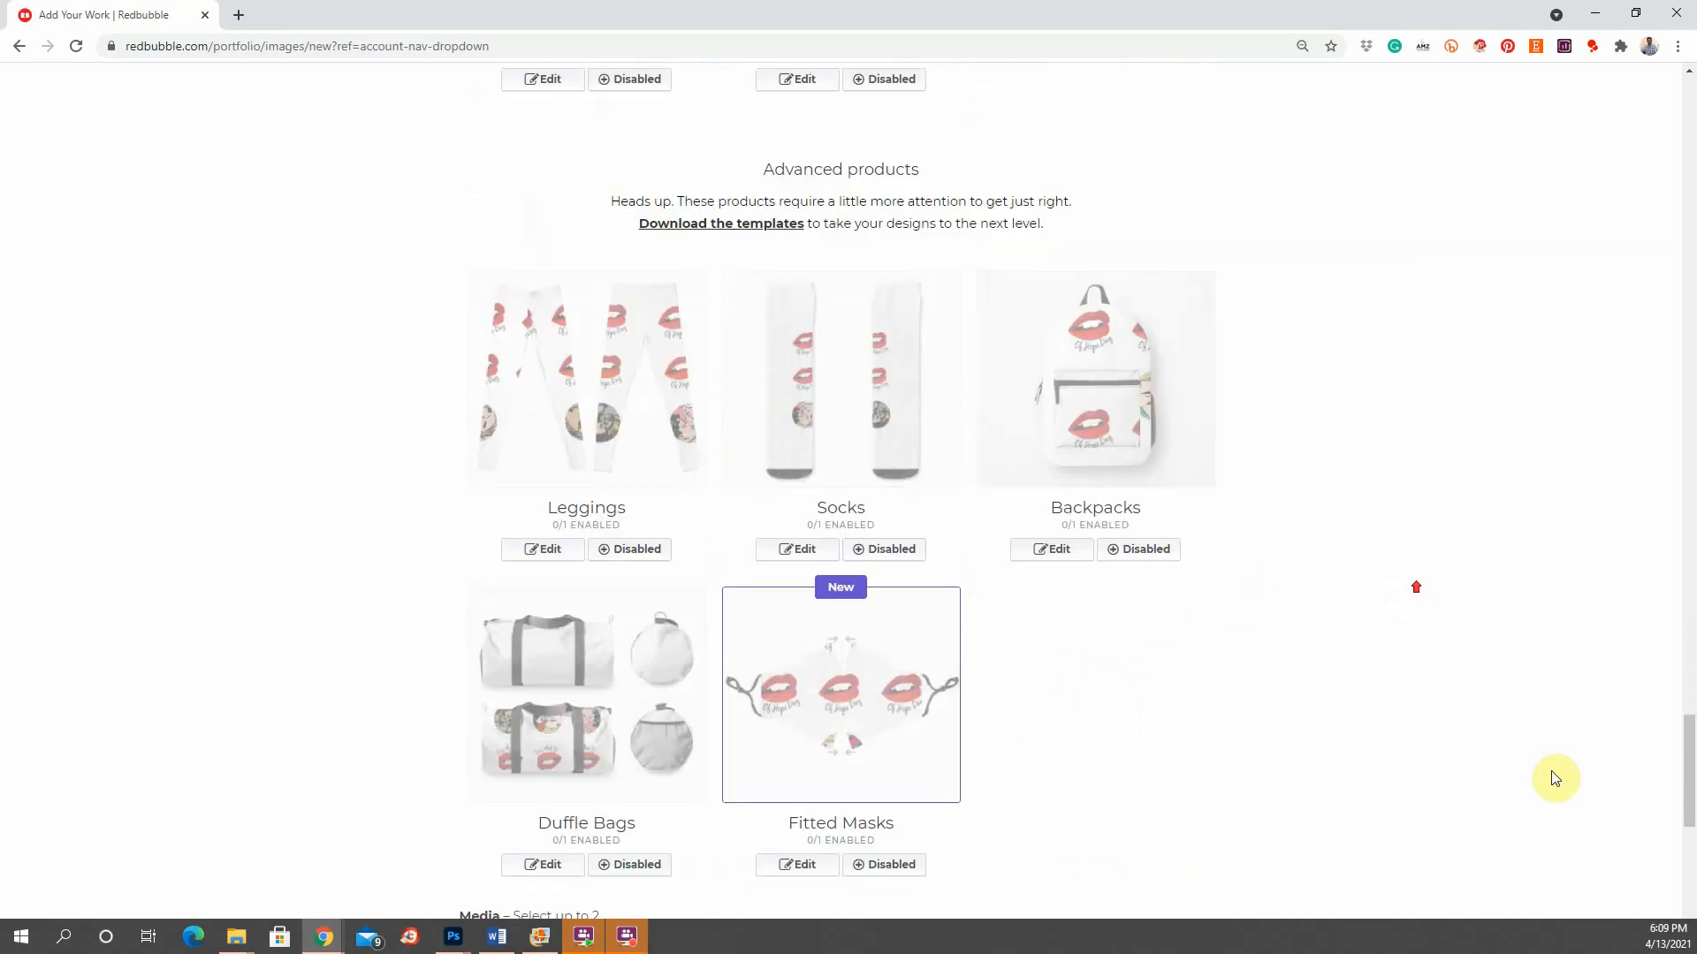
pyautogui.moveTo(1688, 774); pyautogui.dragTo(1688, 142)
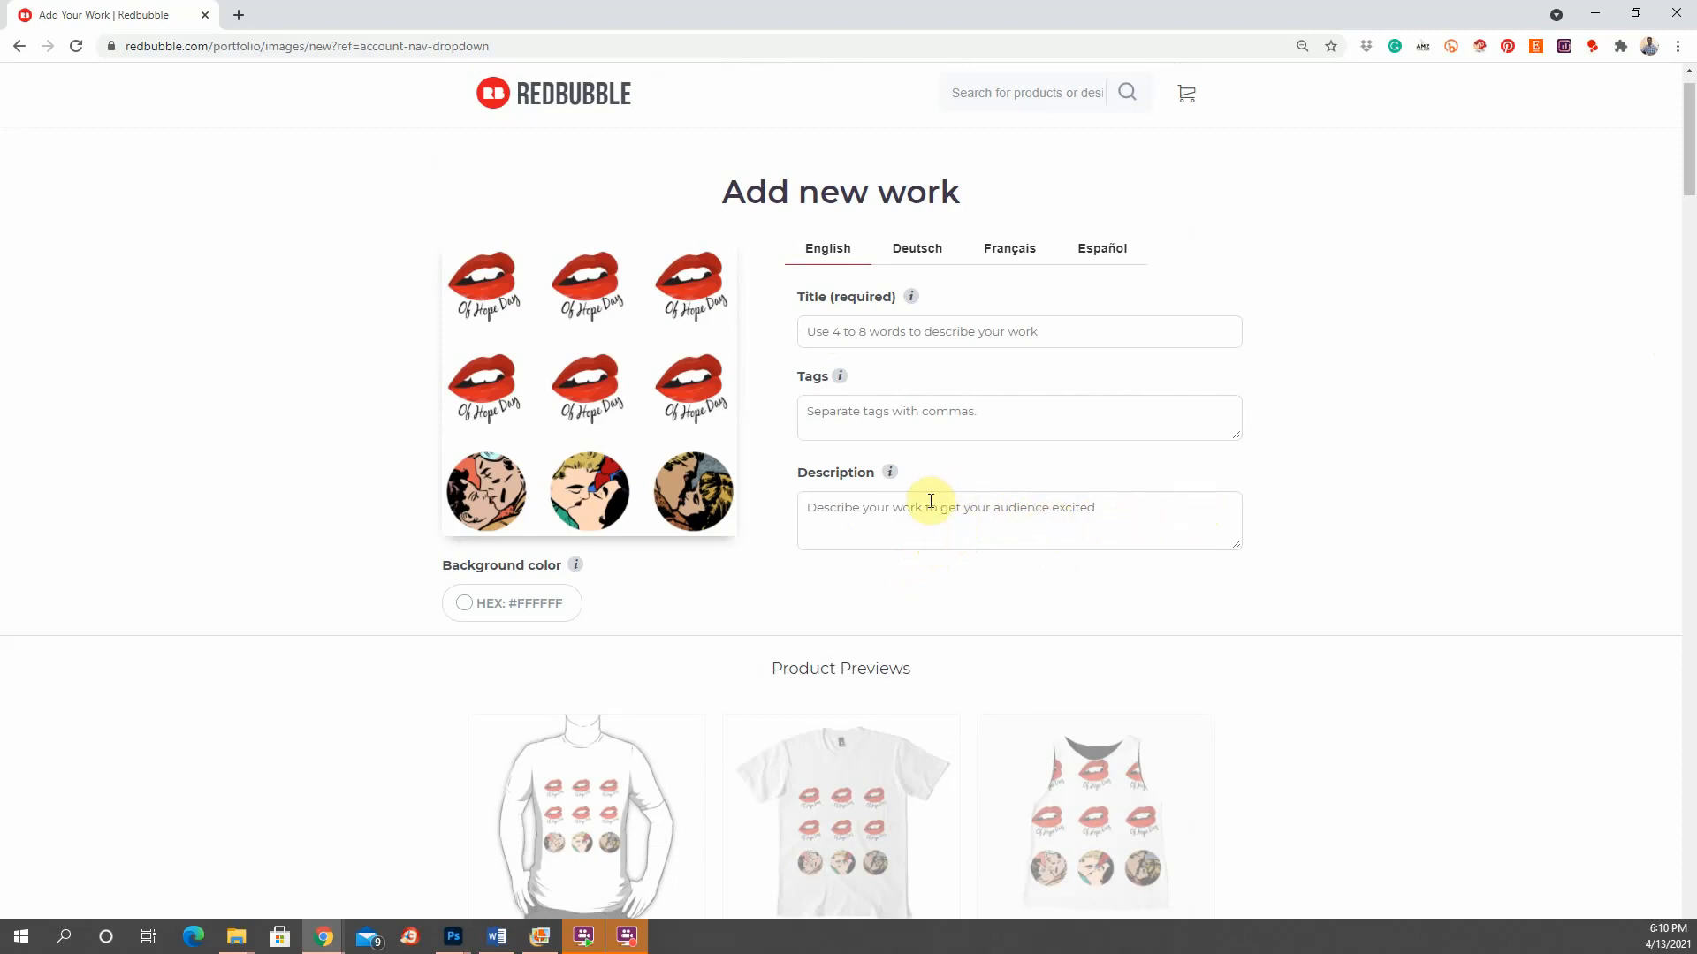
pyautogui.scroll(-5, 1237, 482)
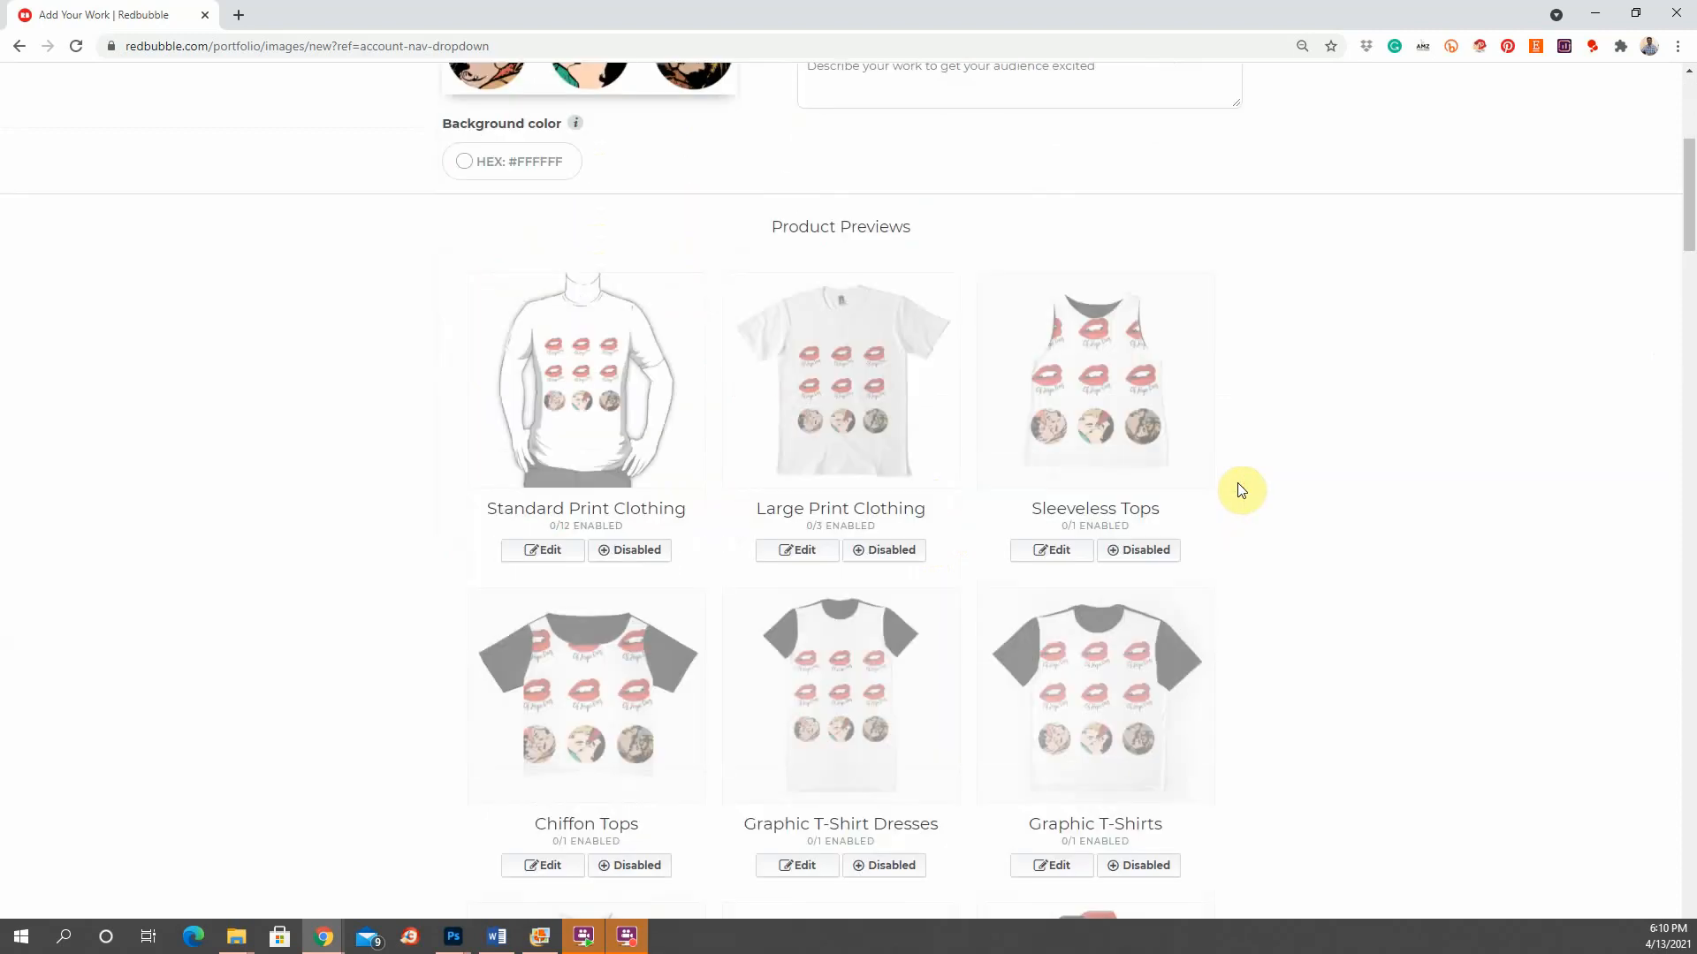
pyautogui.scroll(4, 1237, 482)
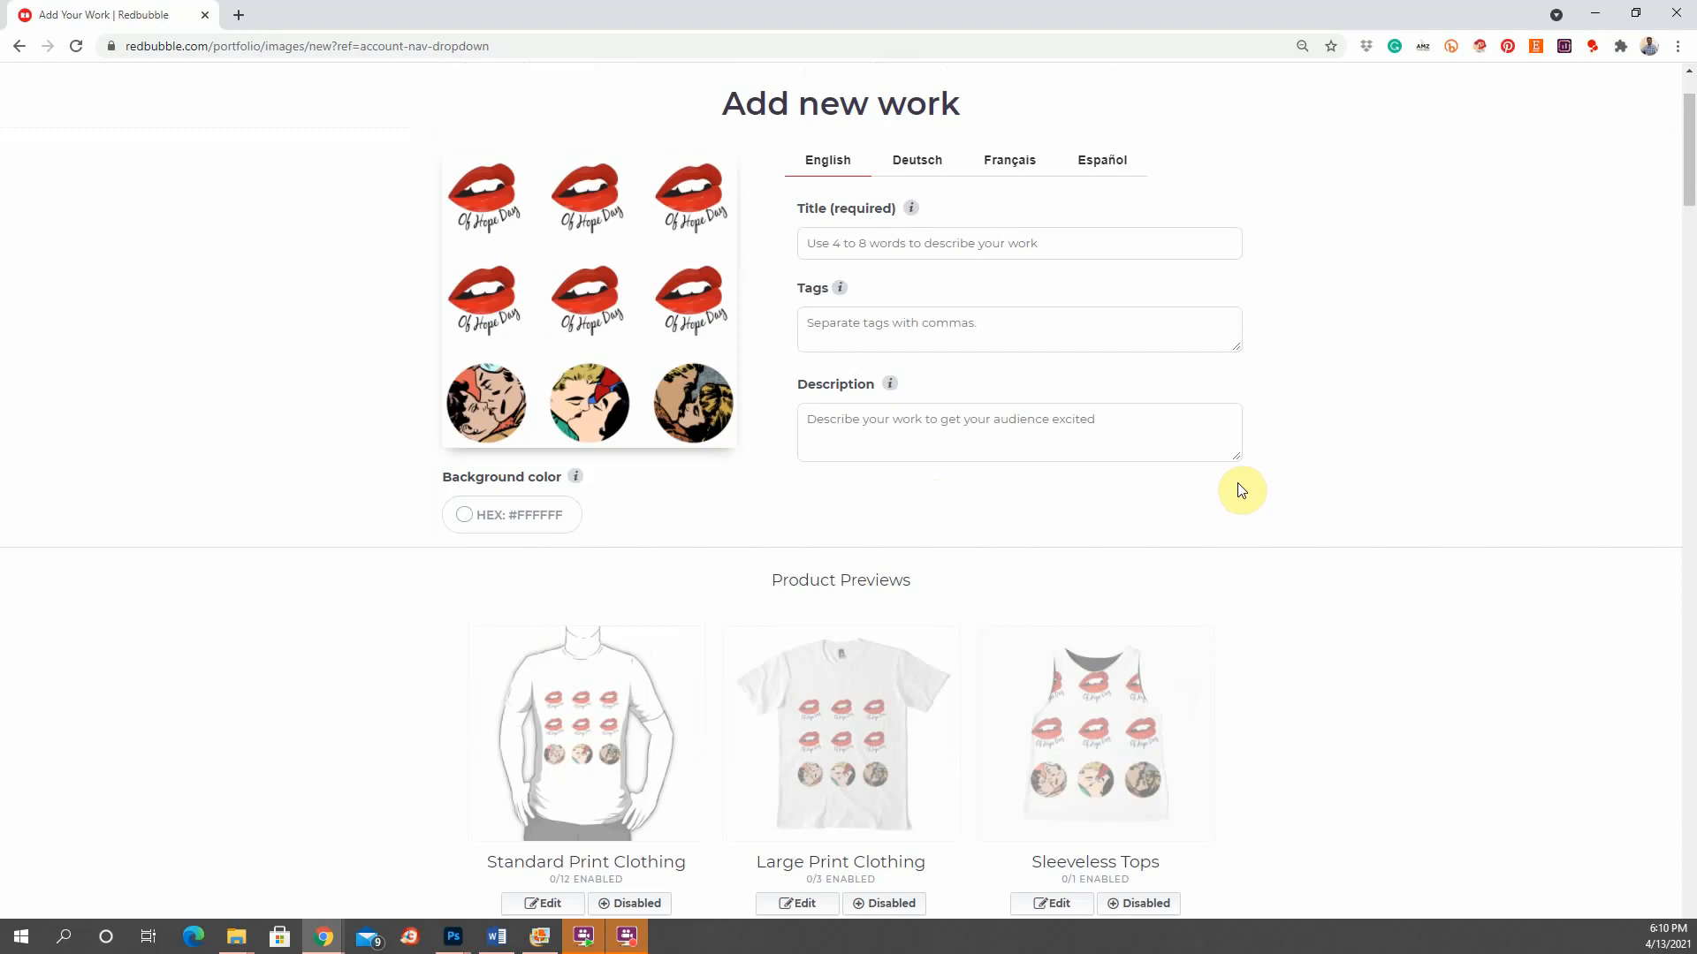
# Step: Make Sticker the default shop product, mark the work not mature, confirm selling rights, and save
pyautogui.moveTo(1689, 174); pyautogui.dragTo(1621, 751)
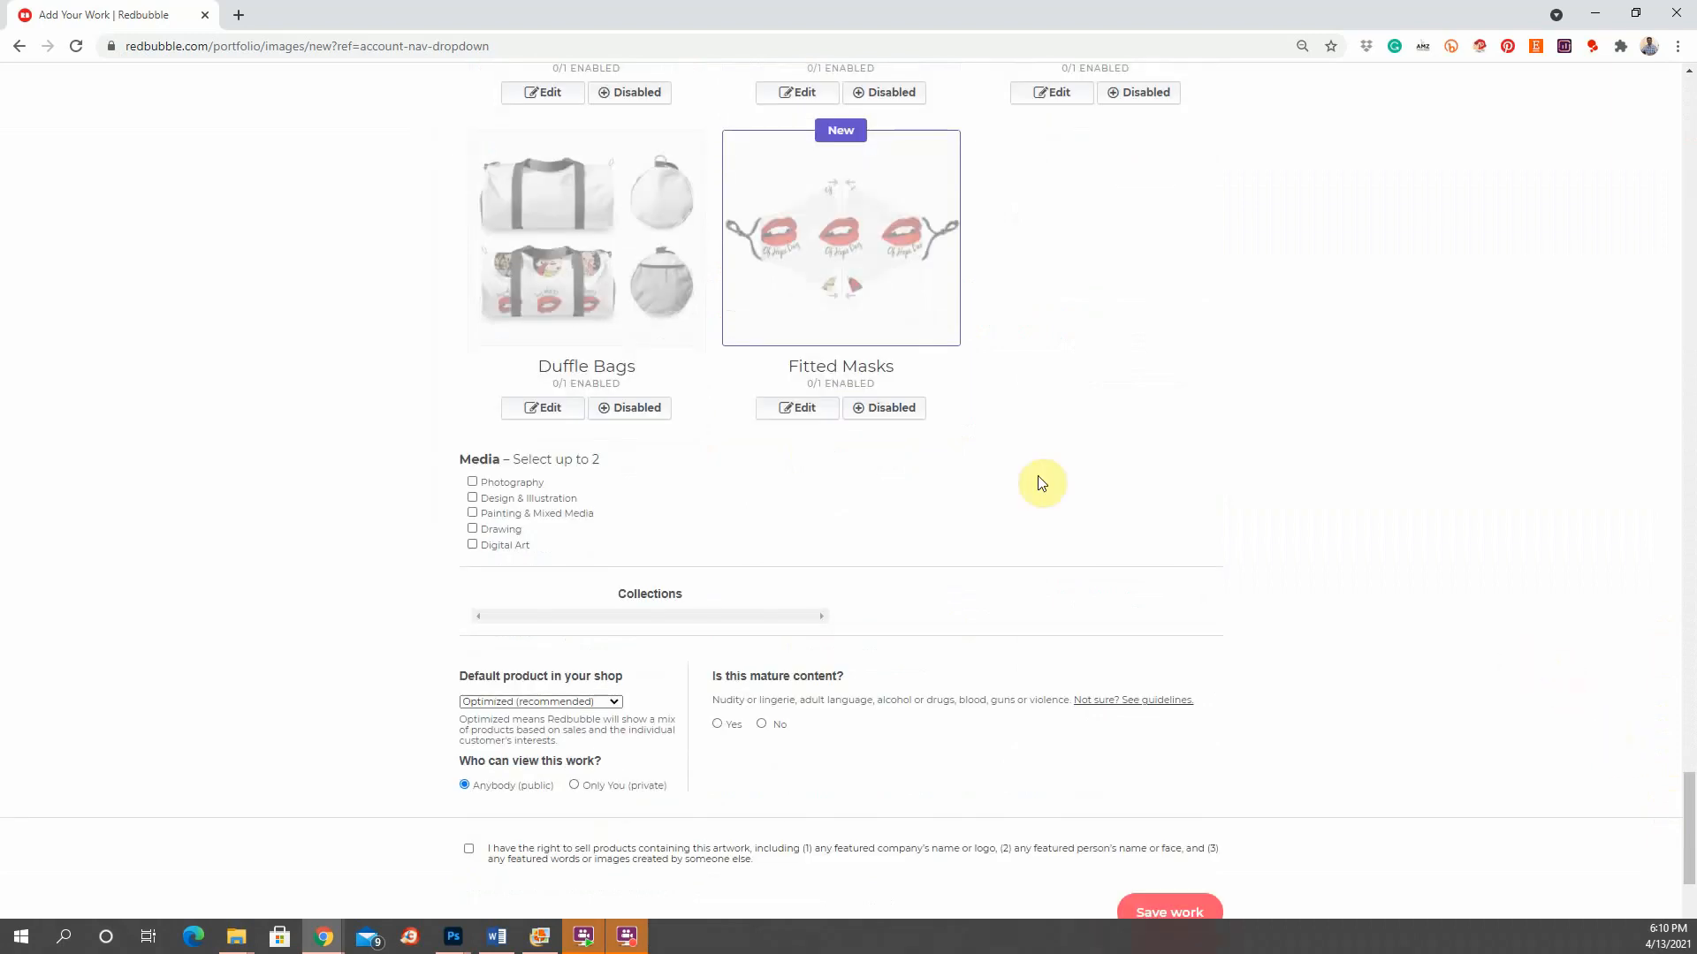
pyautogui.scroll(-3, 604, 608)
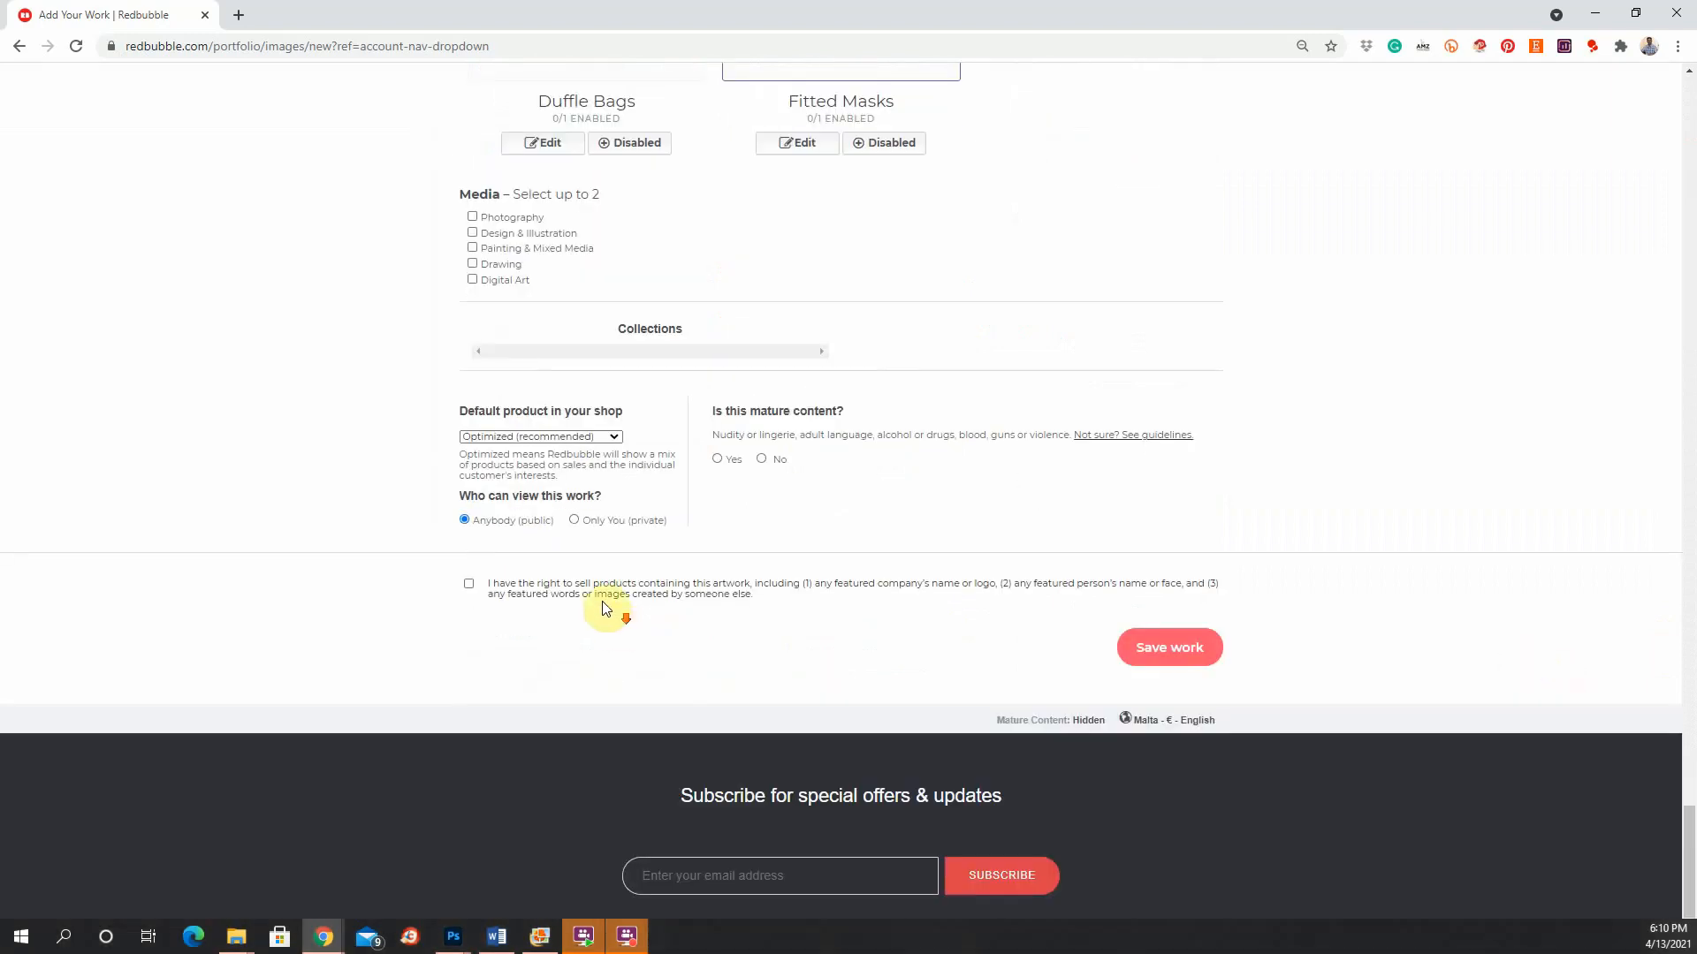
pyautogui.click(615, 438)
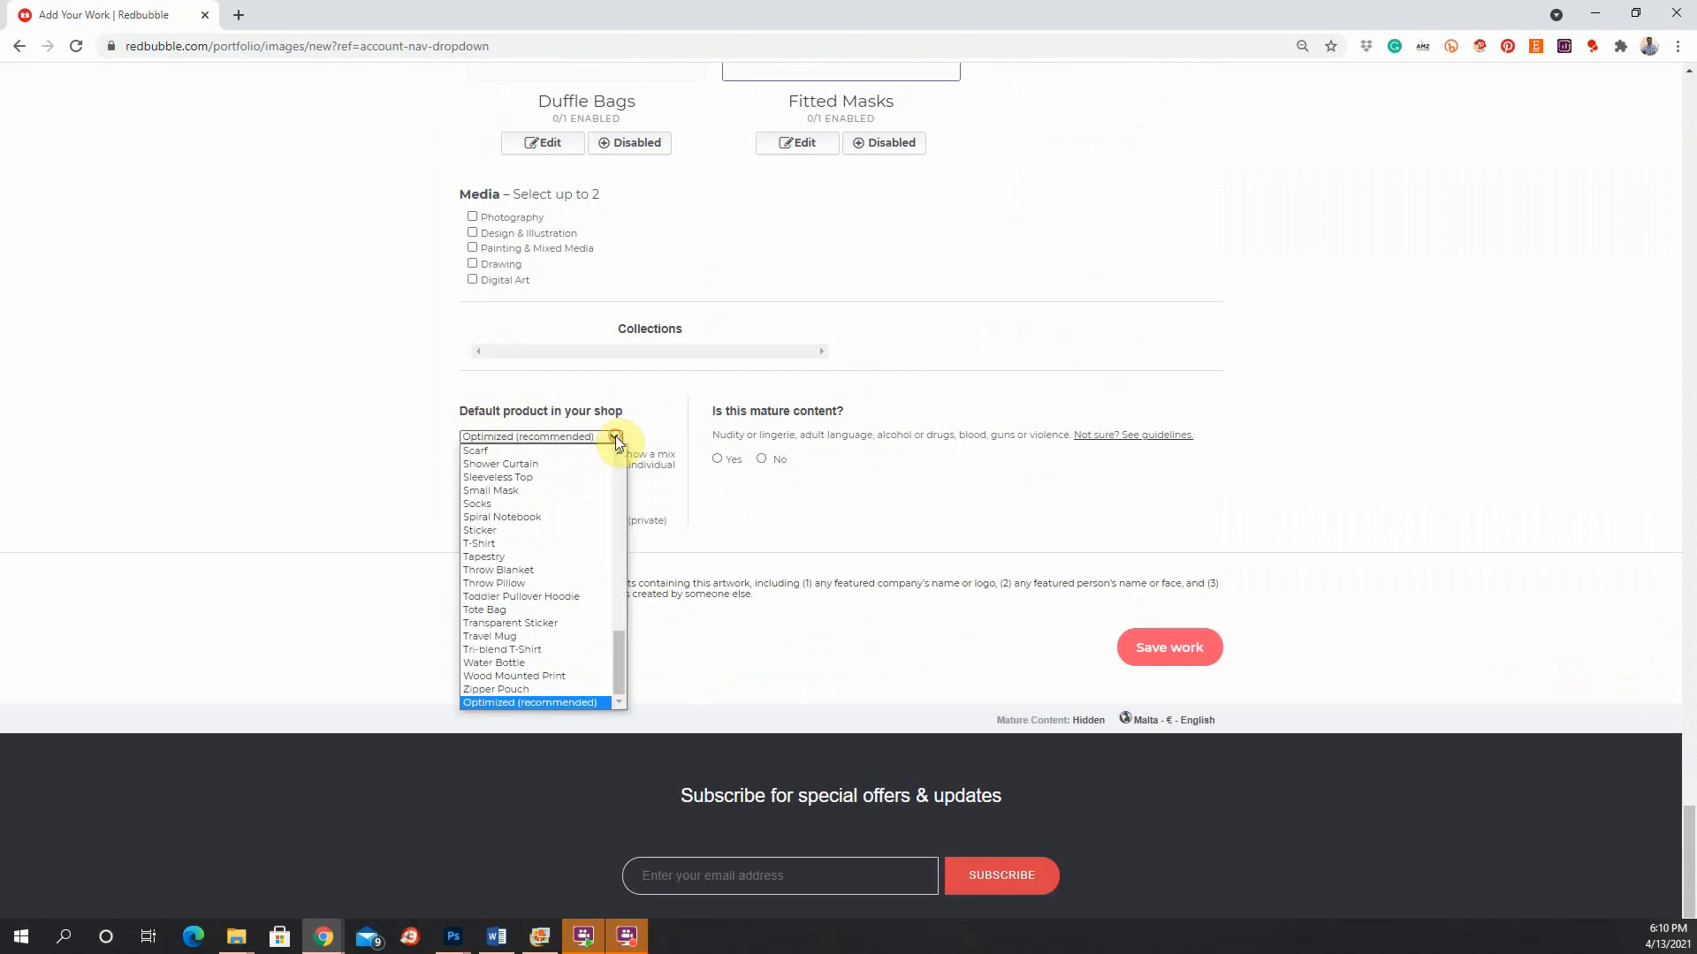
pyautogui.click(481, 531)
pyautogui.click(761, 458)
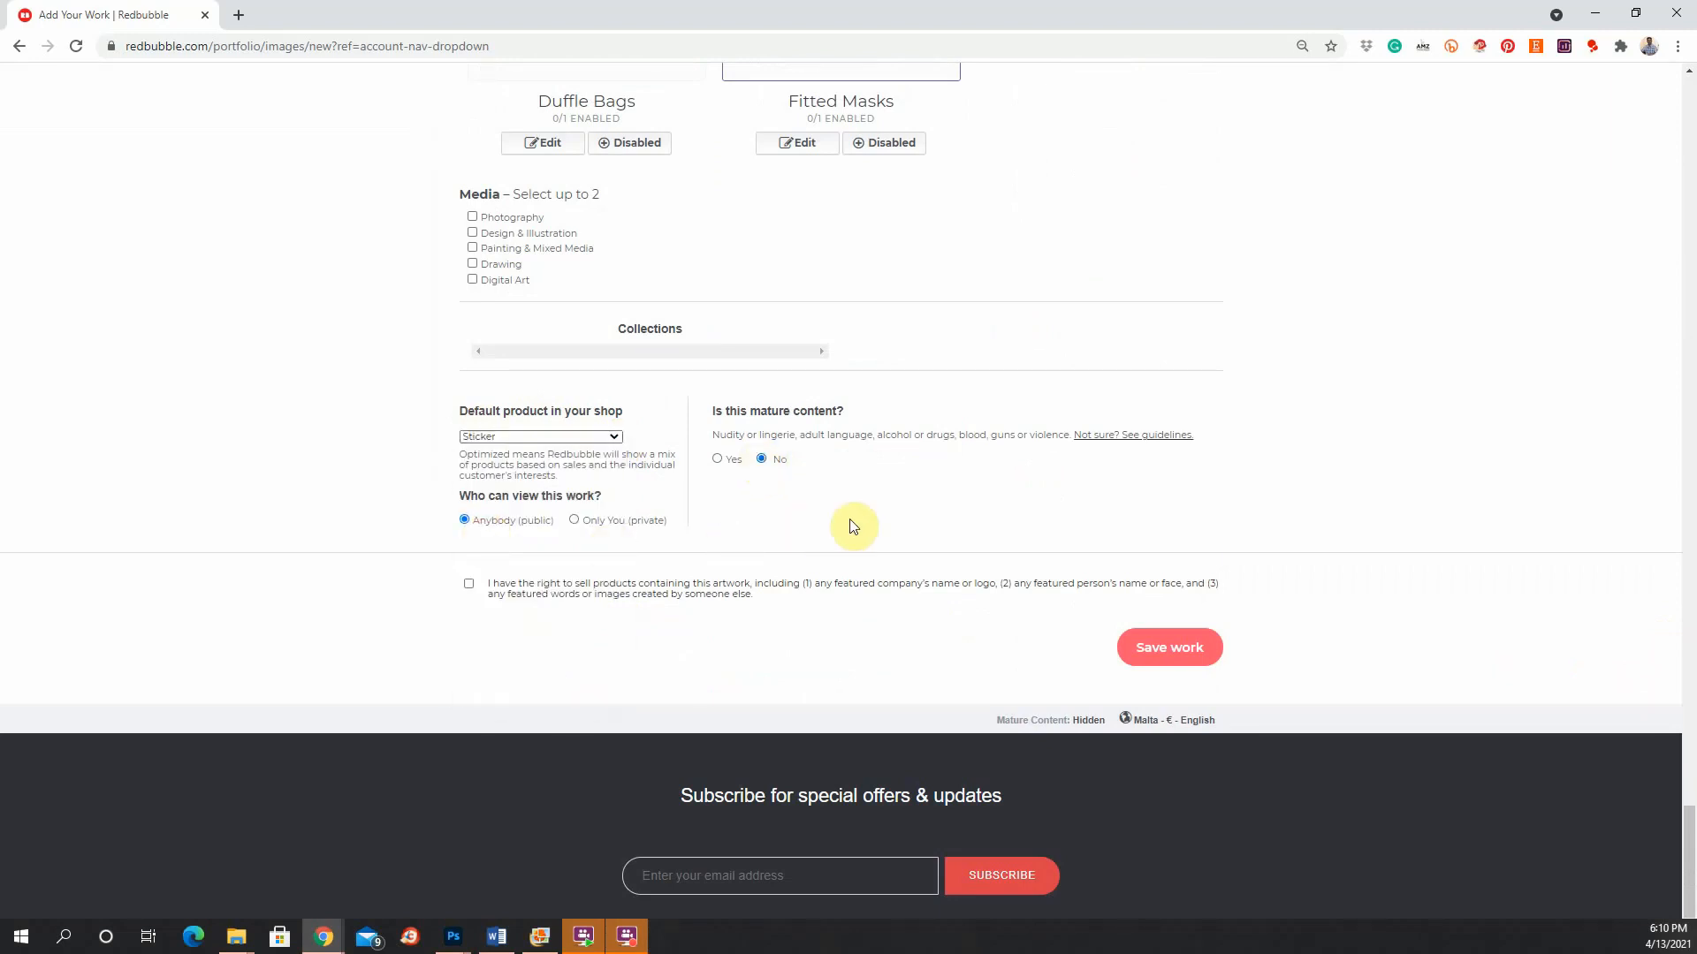
pyautogui.click(468, 584)
pyautogui.click(1166, 667)
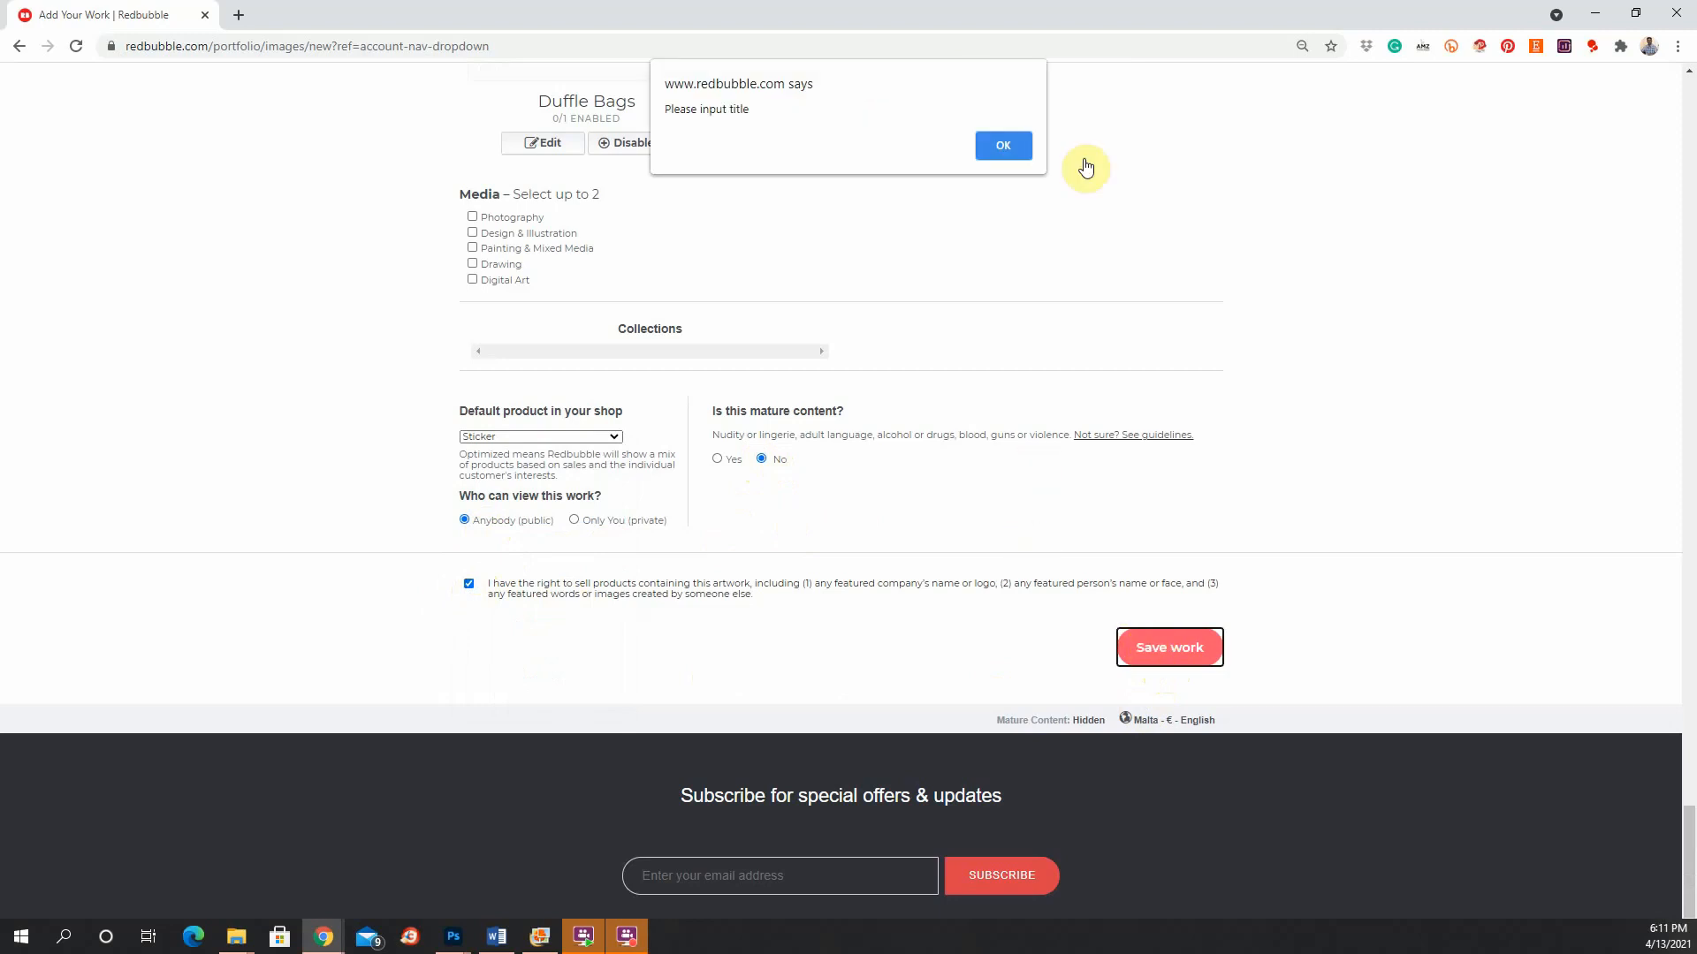
pyautogui.click(991, 142)
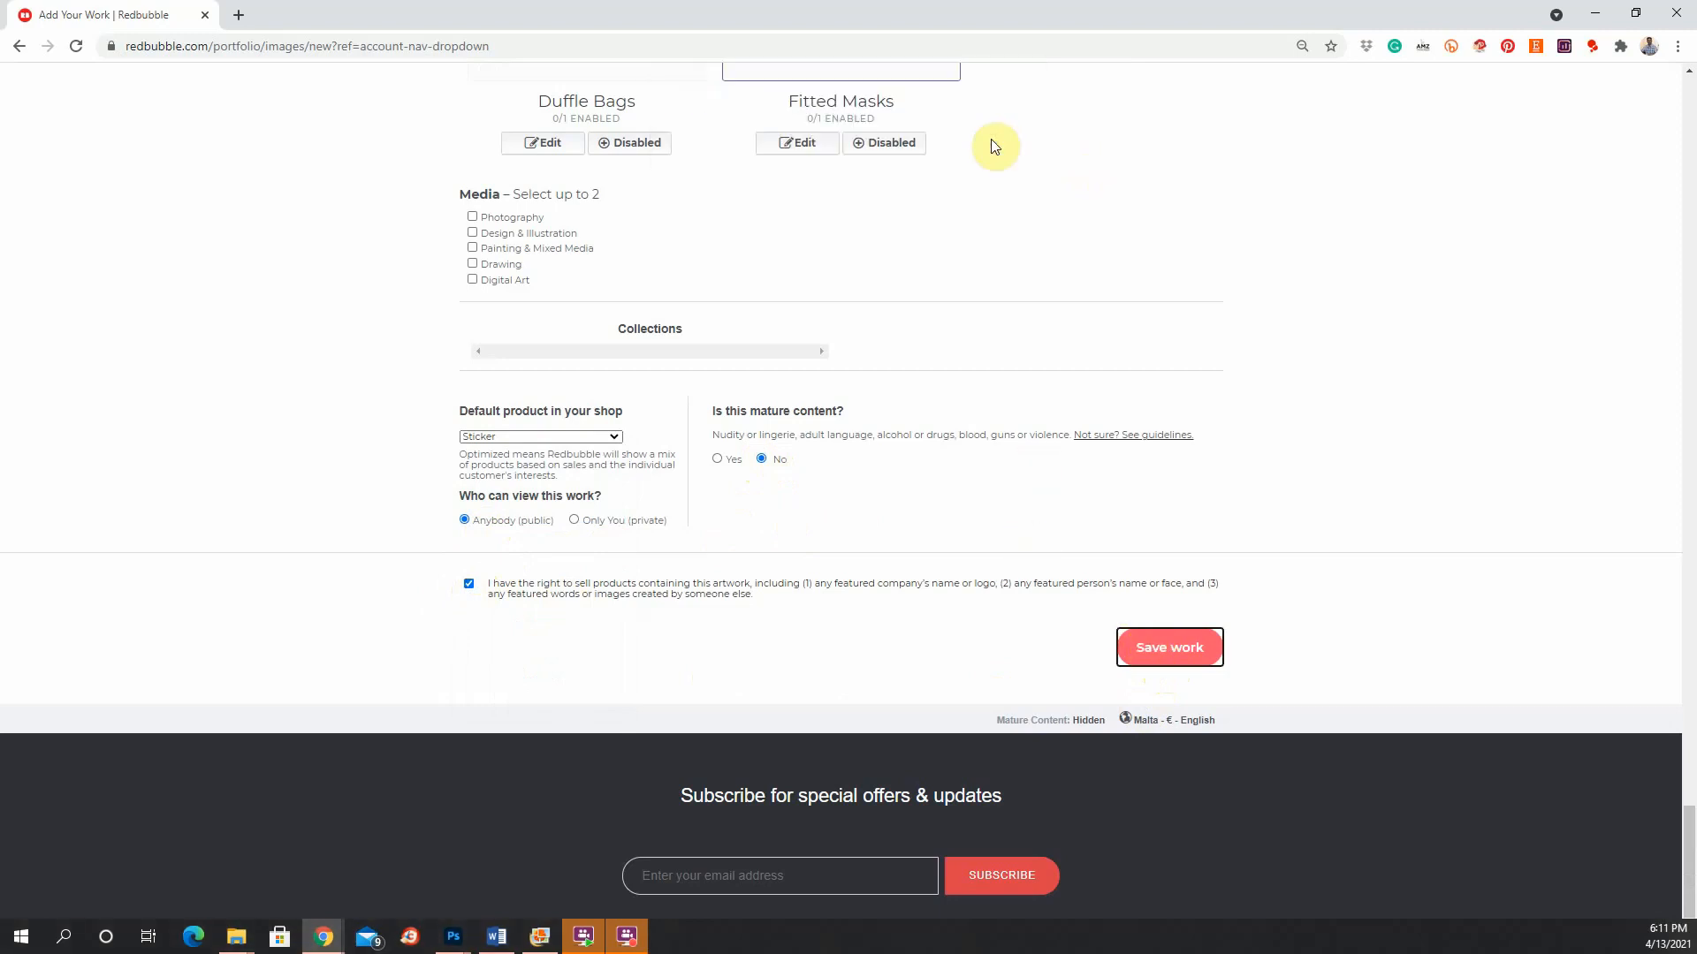